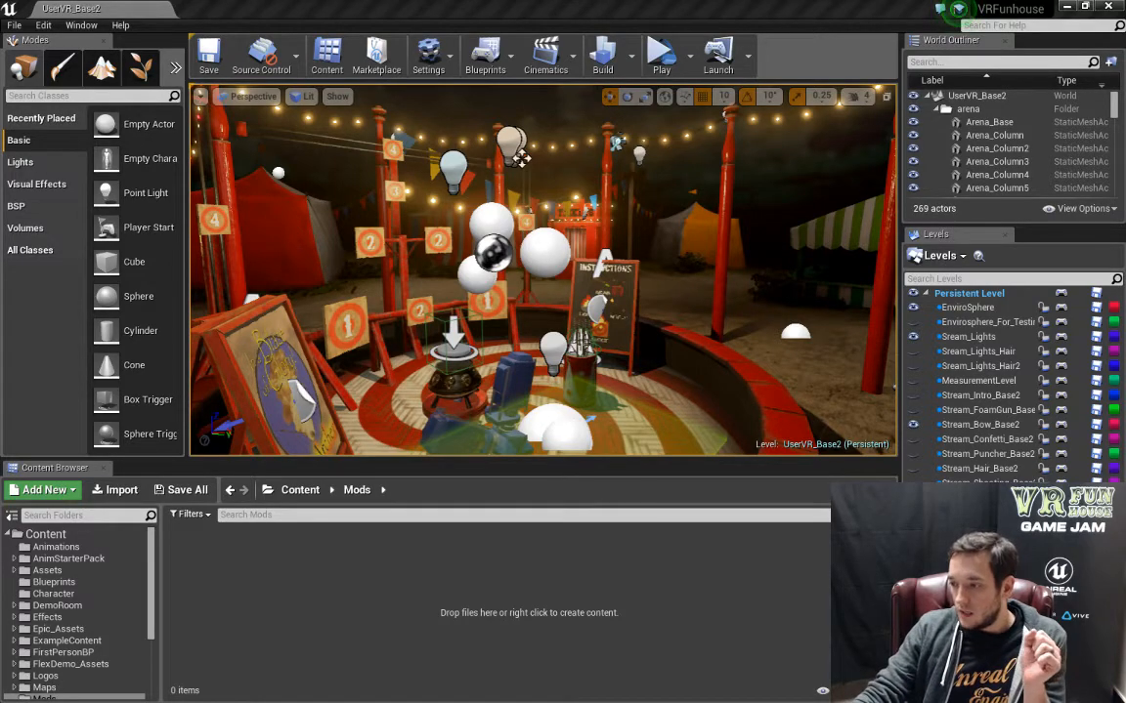
Switch to the web browser and read the VR Funhouse Mod Contest page's entry instructions, judging criteria and prizes.
{"action": "left_click_drag", "start_coordinate": [1125, 58], "coordinate": [587, 2]}
{"action": "scroll", "coordinate": [579, 314], "scroll_direction": "up", "scroll_amount": 1}
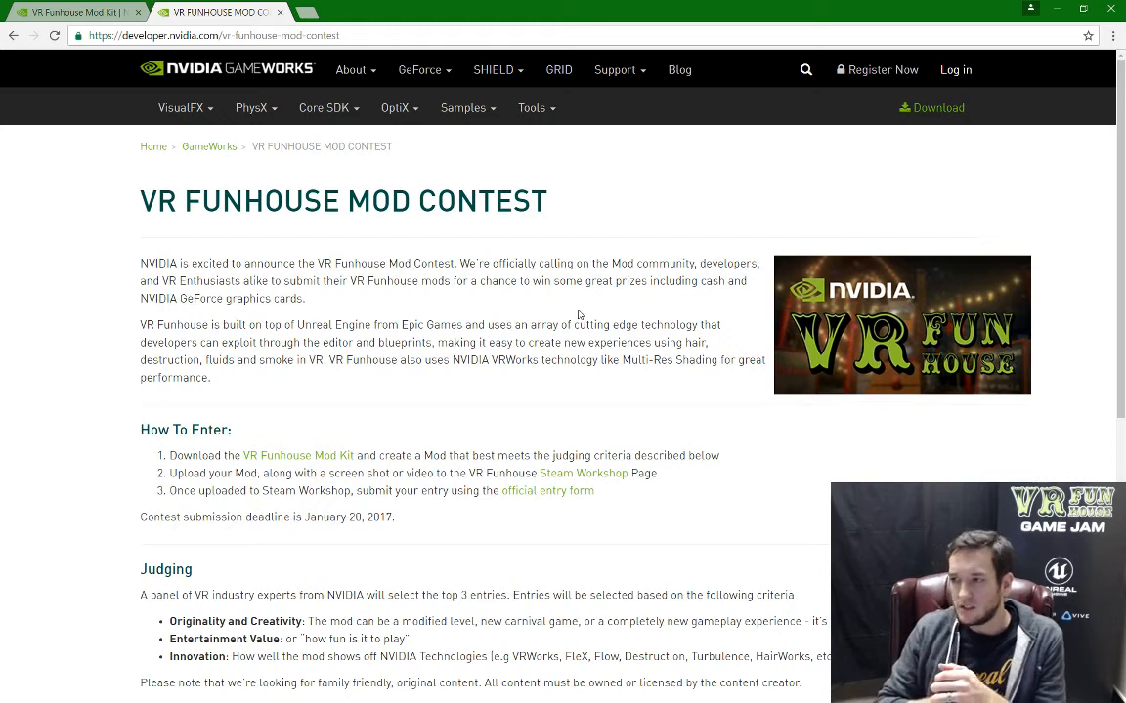
{"action": "scroll", "coordinate": [449, 391], "scroll_direction": "down", "scroll_amount": 2}
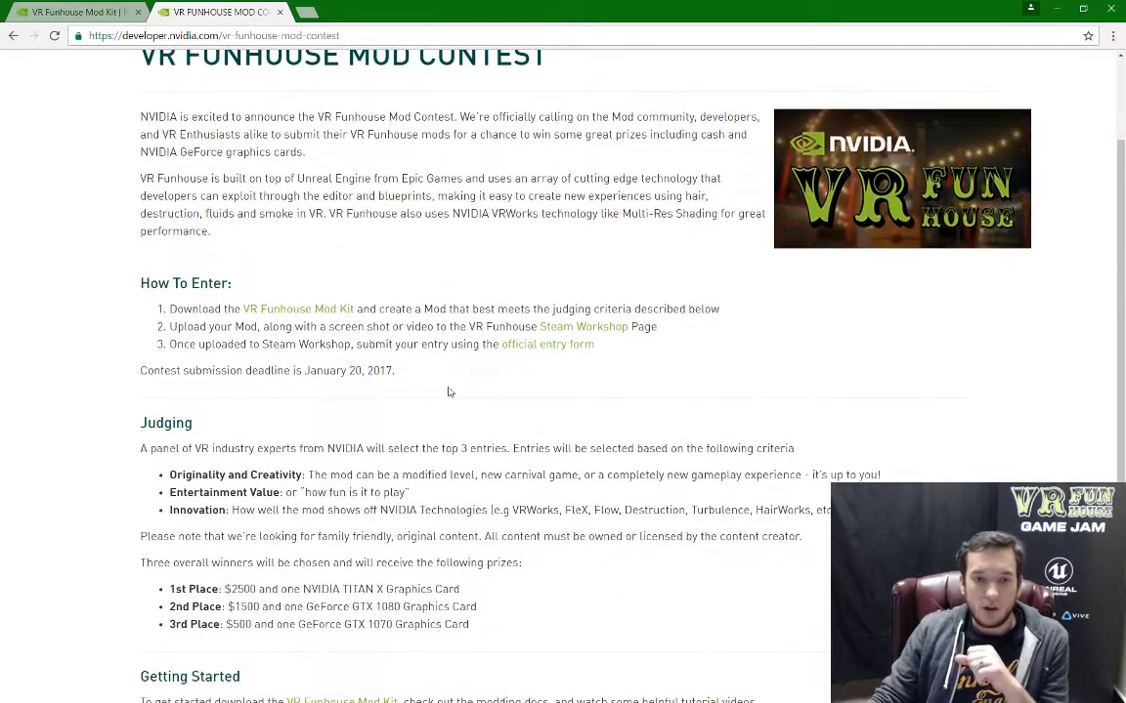
{"action": "scroll", "coordinate": [449, 392], "scroll_direction": "down", "scroll_amount": 3}
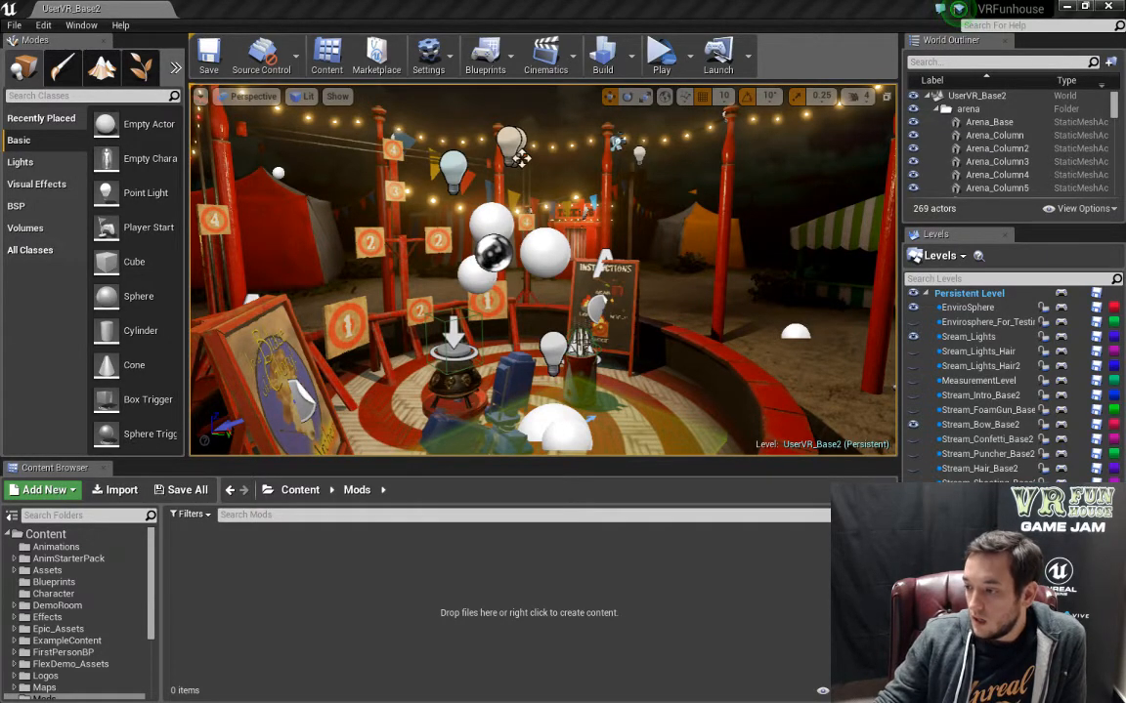
View the VR Funhouse Mod Kit web page and bring up the VR Funhouse modding page in the Epic Games Launcher.
{"action": "key", "text": "alt+Tab"}
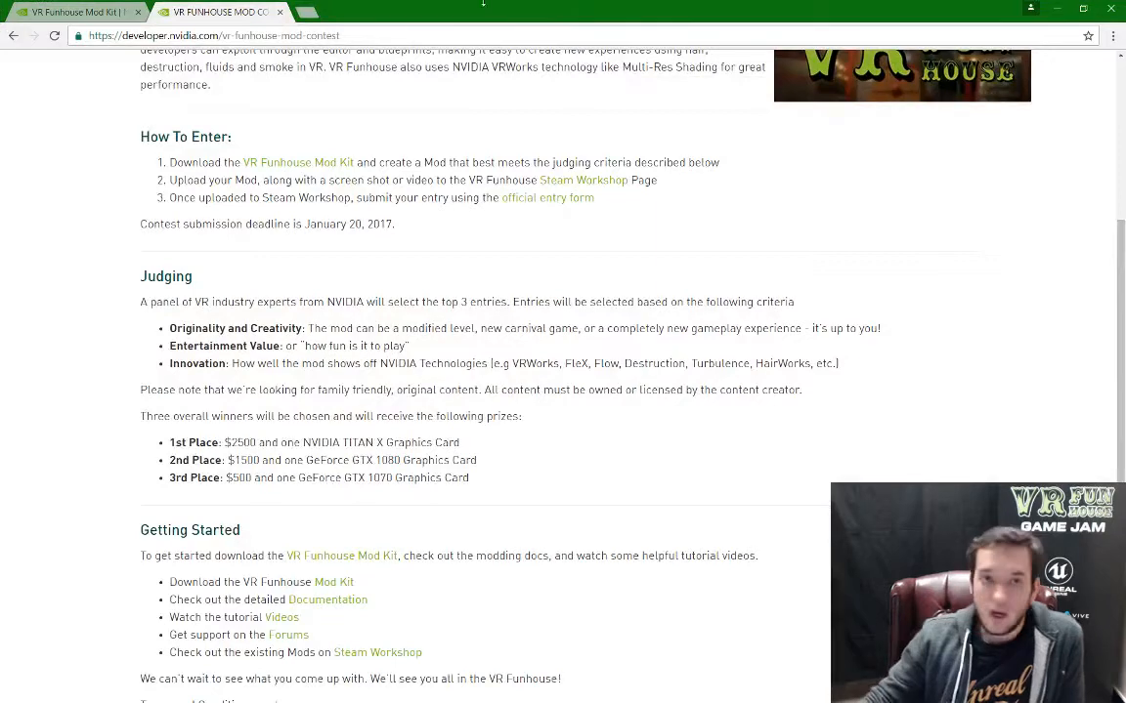
{"action": "left_click", "coordinate": [109, 11]}
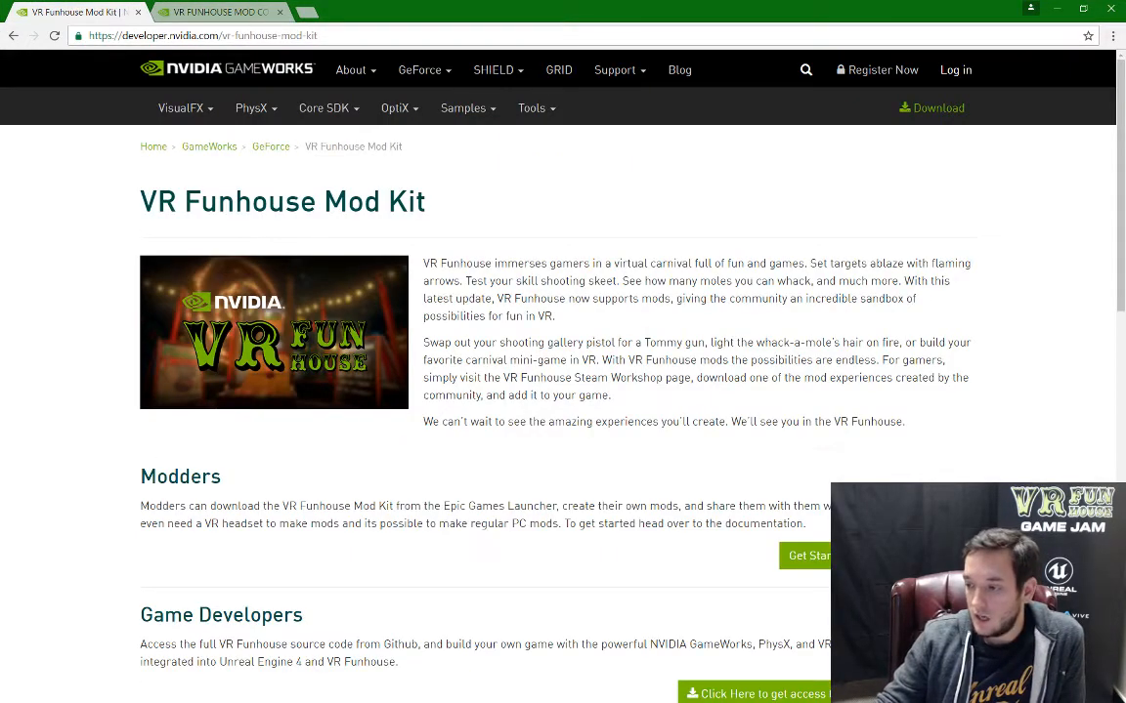
{"action": "key", "text": "alt+Tab"}
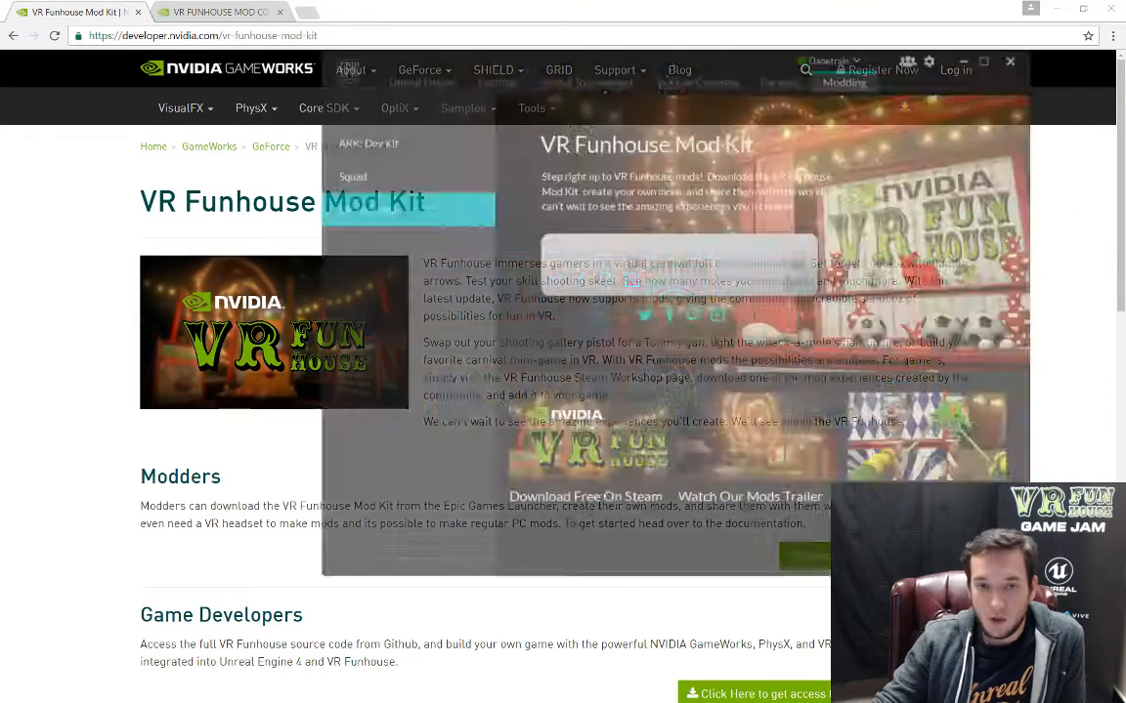
{"action": "left_click_drag", "start_coordinate": [525, 14], "coordinate": [451, 76]}
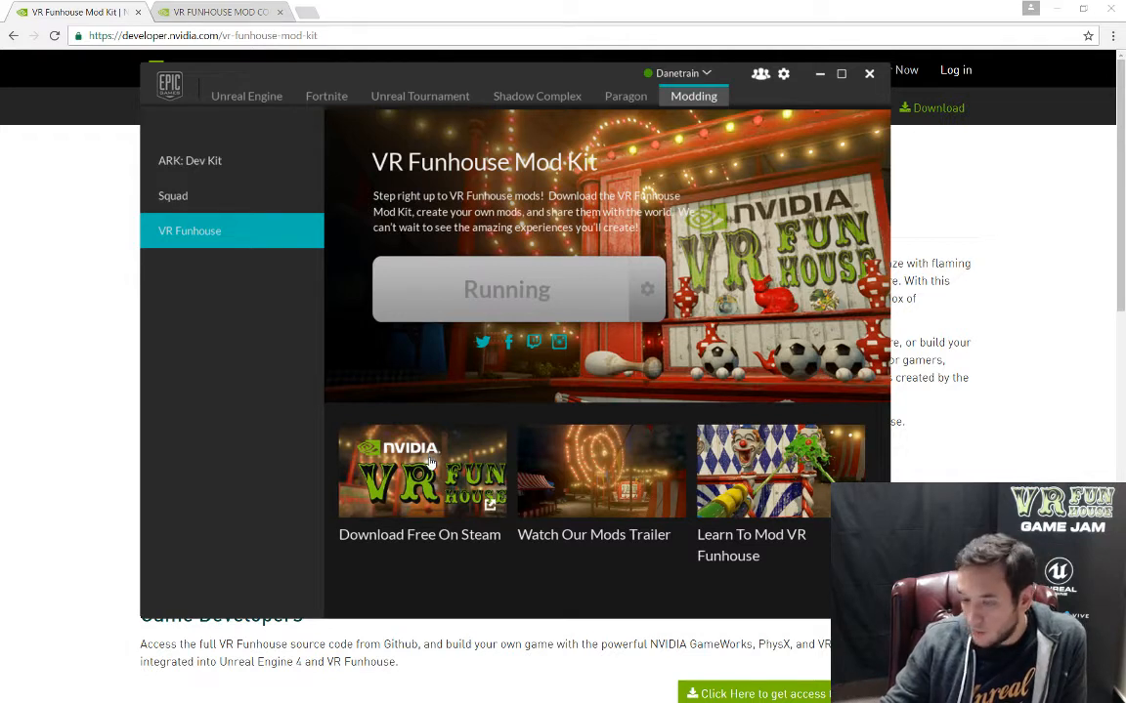
Follow the launcher's Learn To Mod VR Funhouse link and open the Get Started Modding VR Funhouse documentation.
{"action": "left_click", "coordinate": [797, 499]}
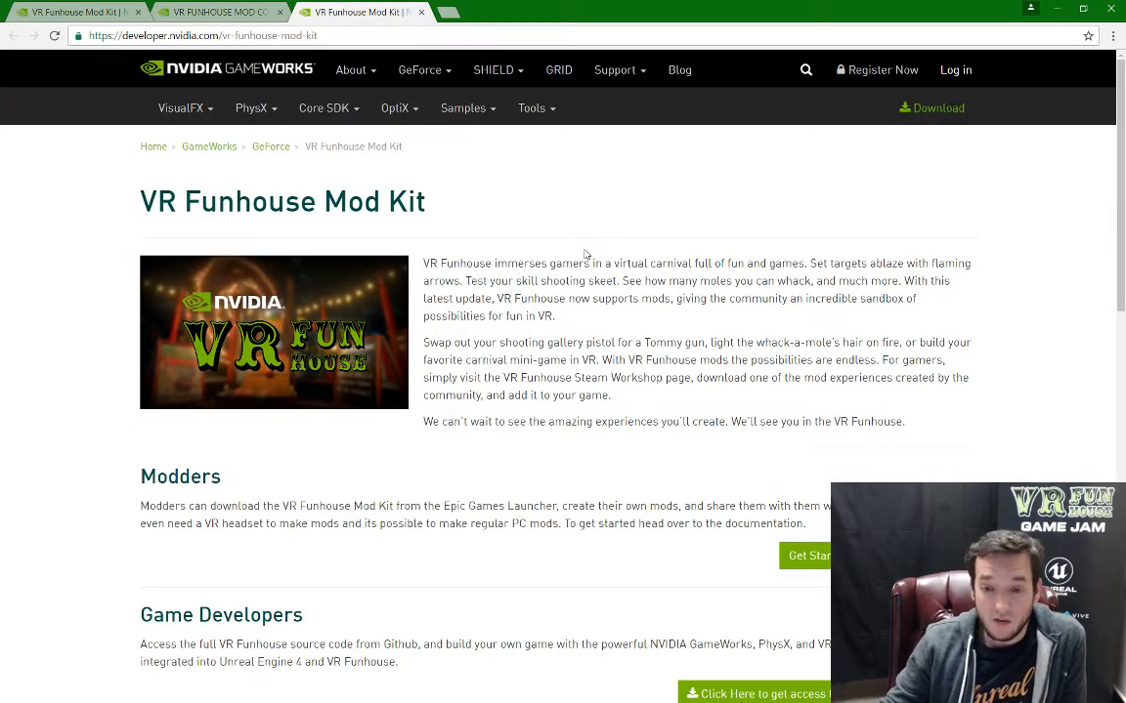
{"action": "scroll", "coordinate": [575, 319], "scroll_direction": "down", "scroll_amount": 3}
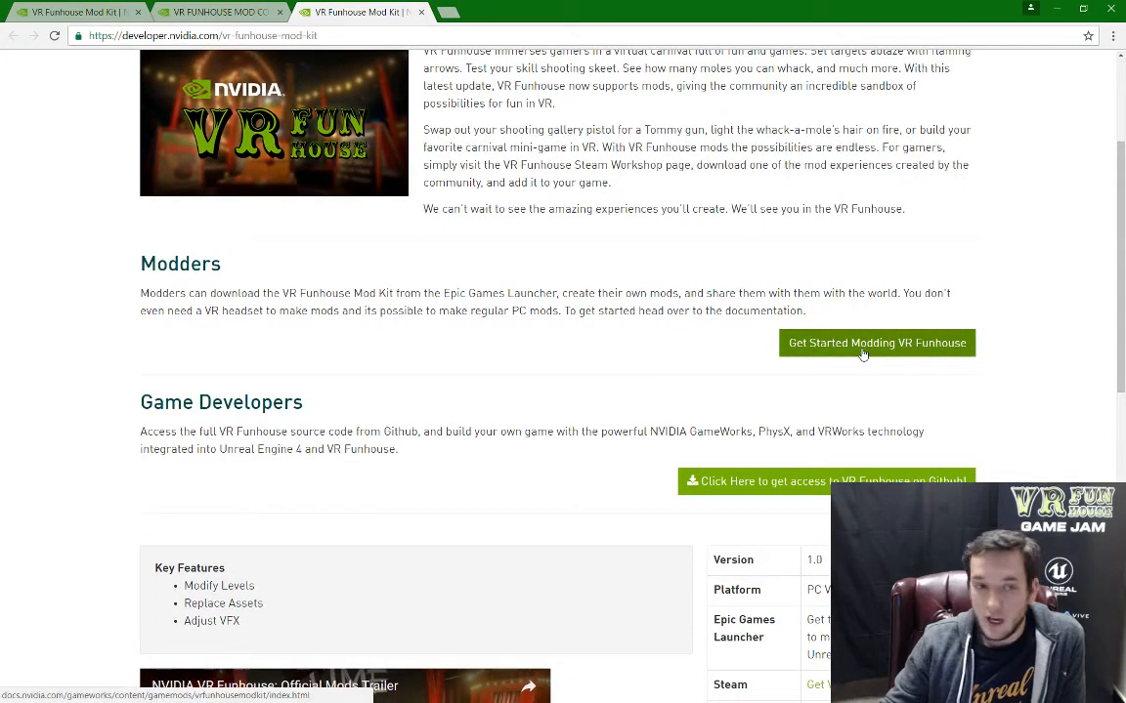
{"action": "left_click", "coordinate": [863, 354]}
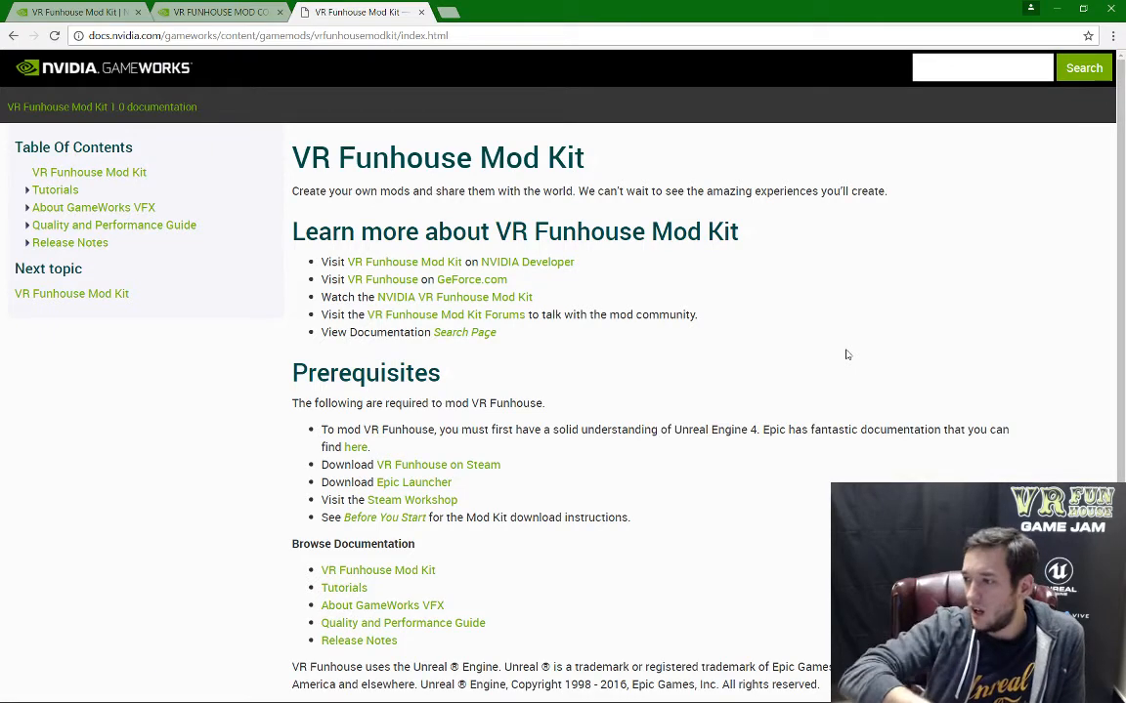
{"action": "scroll", "coordinate": [494, 395], "scroll_direction": "down", "scroll_amount": 1}
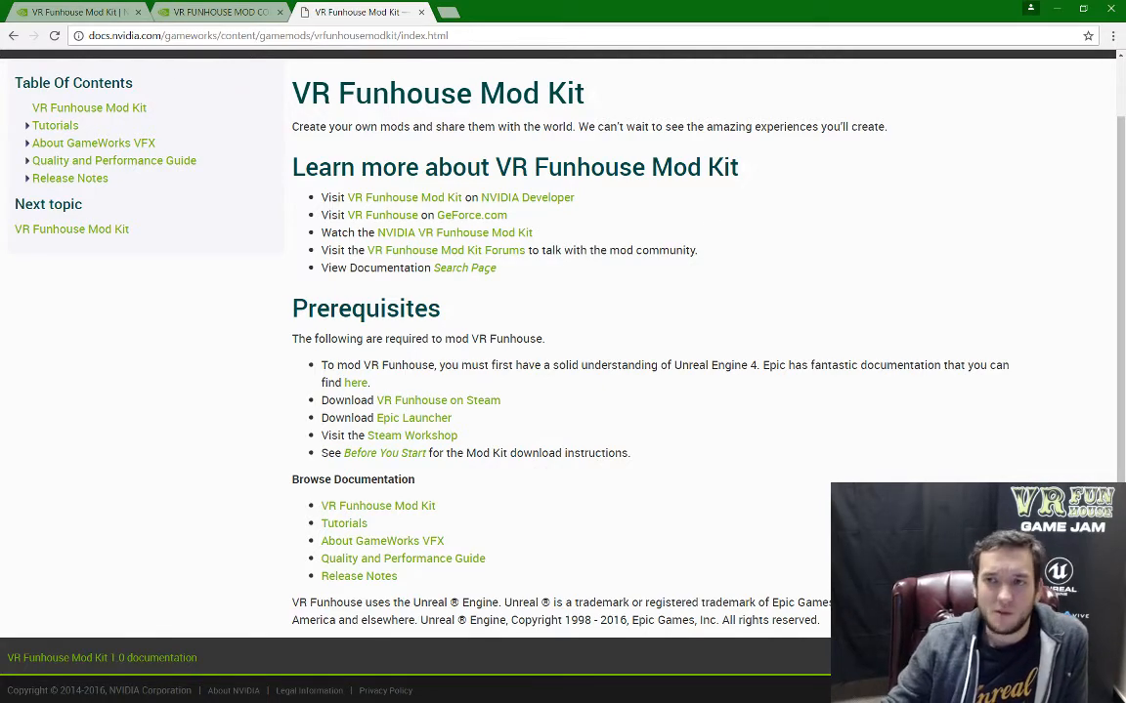
Close the browser, return to the Unreal Editor and look around the fire archery arena.
{"action": "left_click", "coordinate": [1110, 12]}
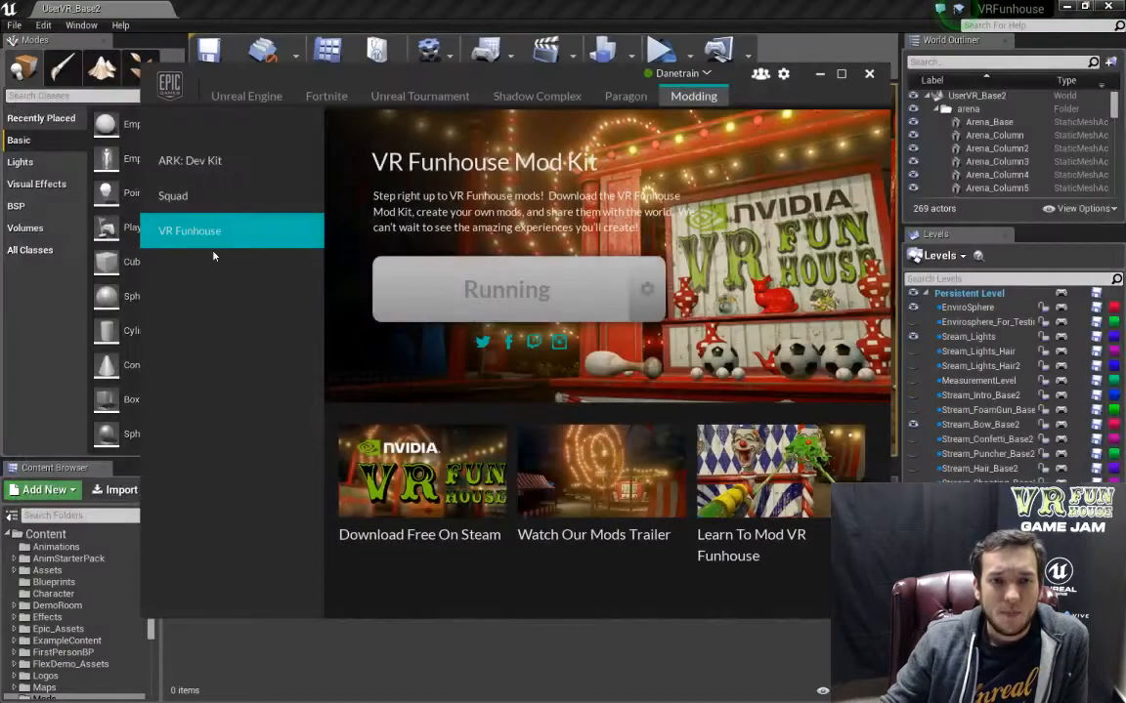
{"action": "left_click", "coordinate": [396, 6]}
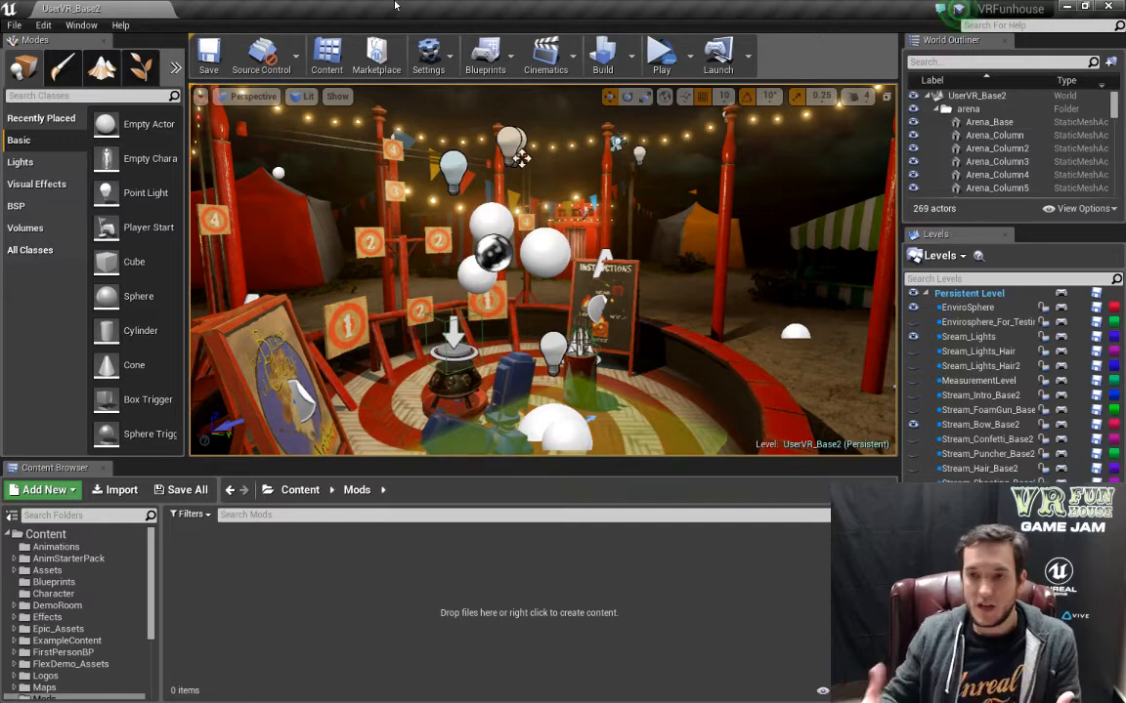
{"action": "right_click_drag", "start_coordinate": [542, 270], "coordinate": [428, 291]}
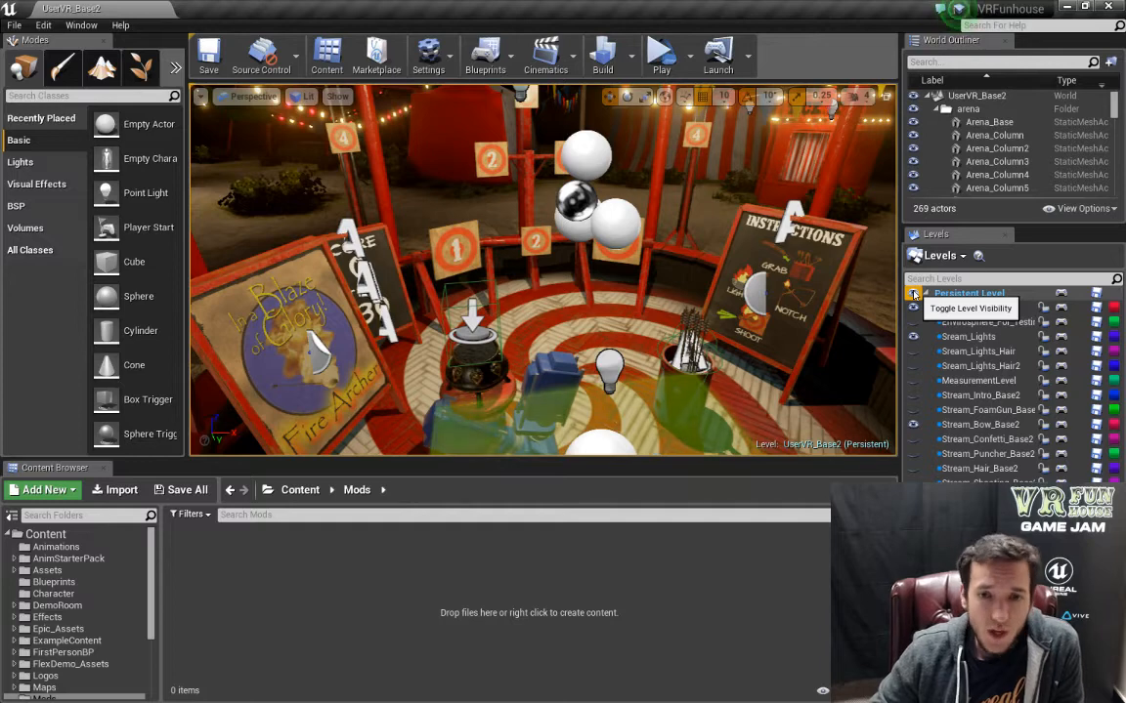
{"action": "right_click_drag", "start_coordinate": [649, 340], "coordinate": [641, 402]}
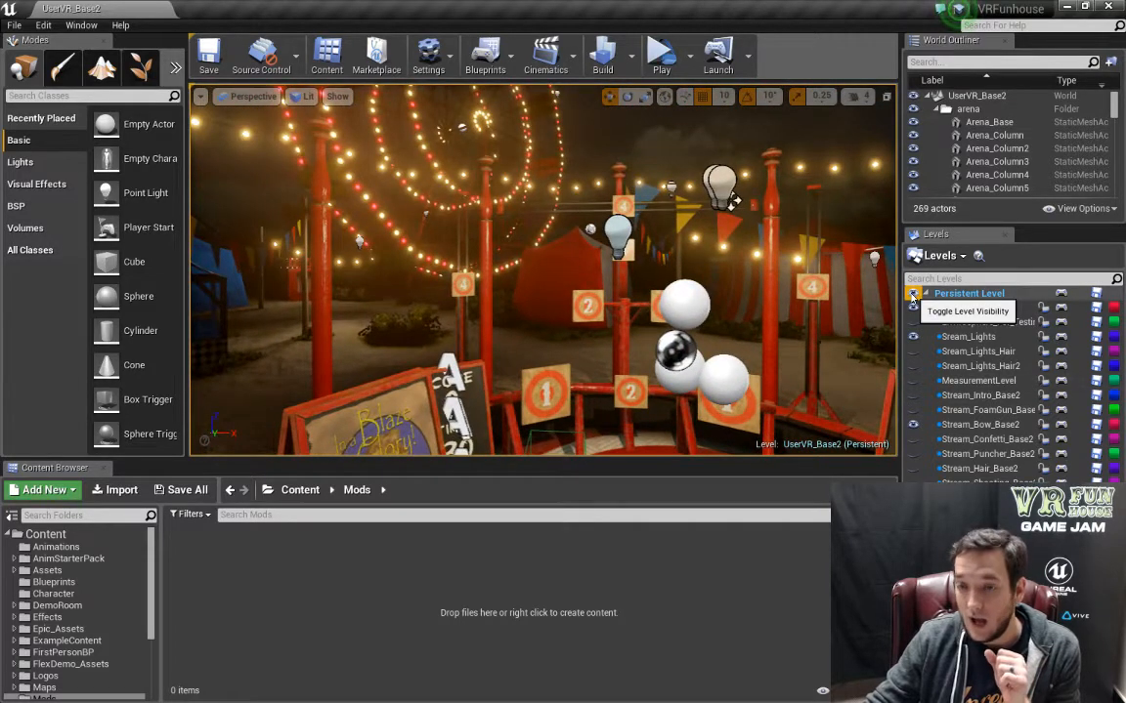
Hide the Persistent Level, Sream_Lights and Stream_Bow_Base2 so that only the EnviroSphere level is shown.
{"action": "left_click", "coordinate": [912, 337]}
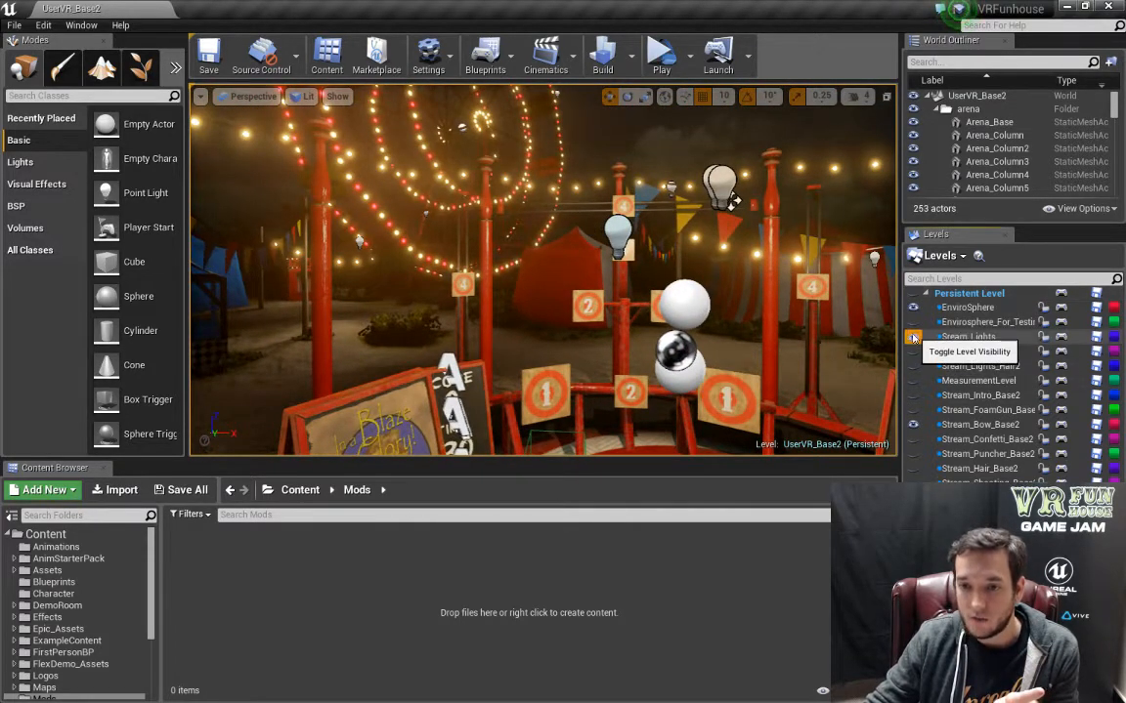
{"action": "left_click", "coordinate": [912, 424]}
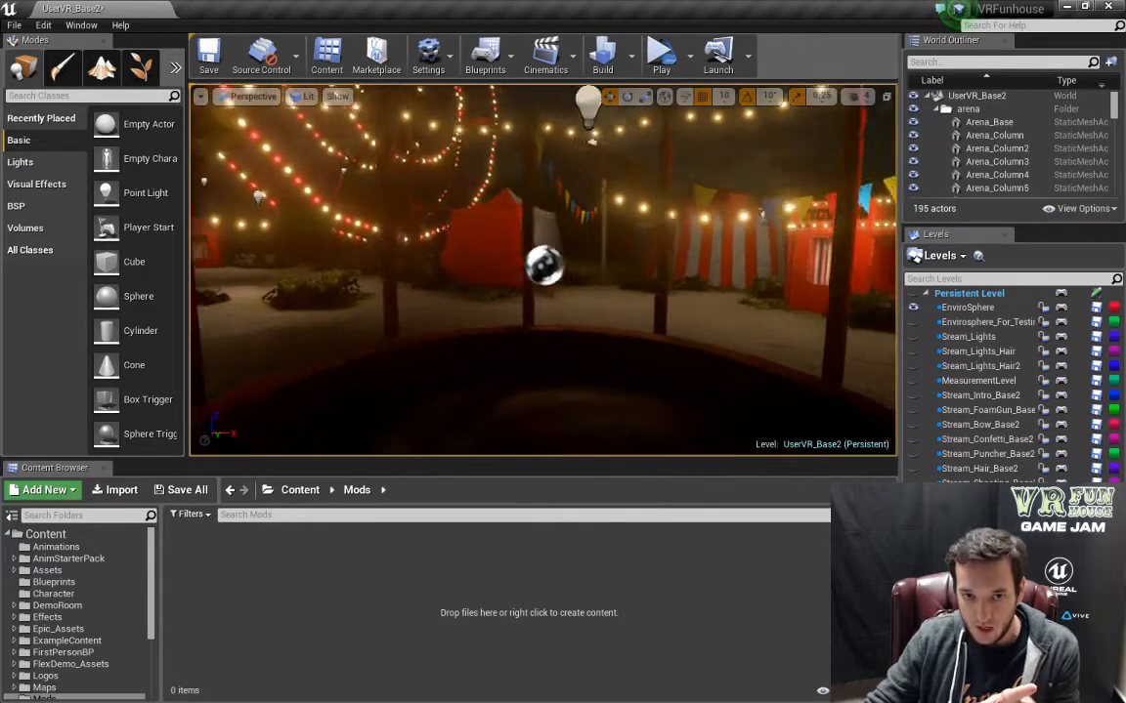
{"action": "right_click_drag", "start_coordinate": [543, 270], "coordinate": [430, 272]}
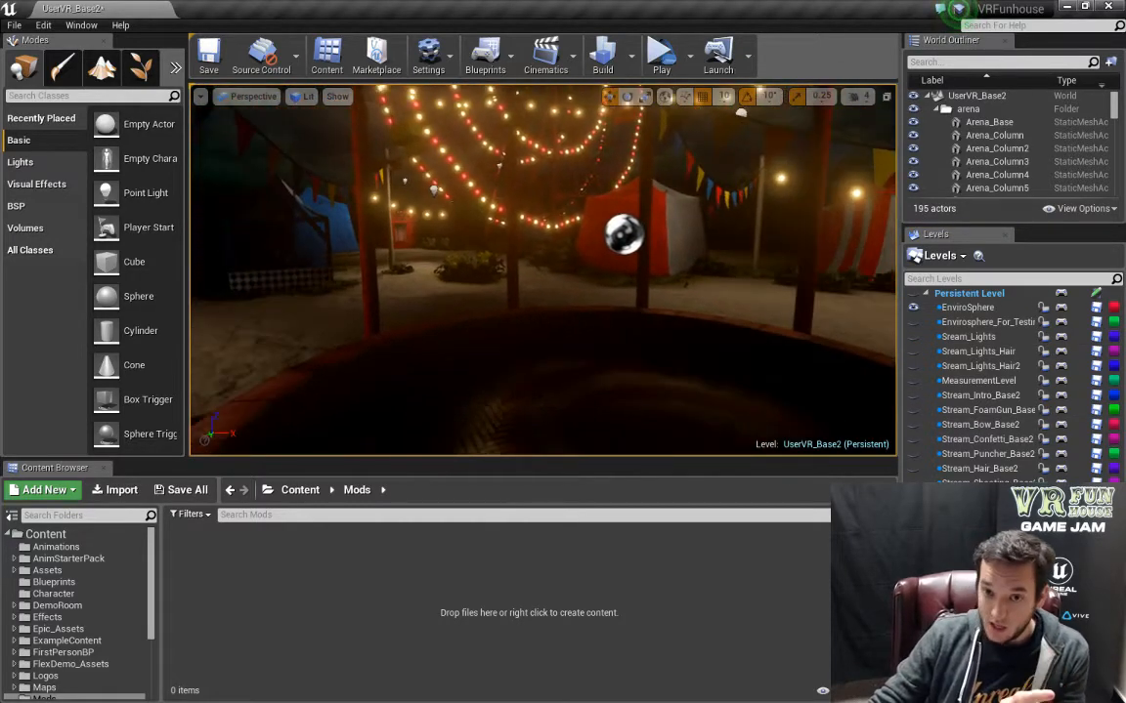
{"action": "right_click_drag", "start_coordinate": [543, 270], "coordinate": [860, 274]}
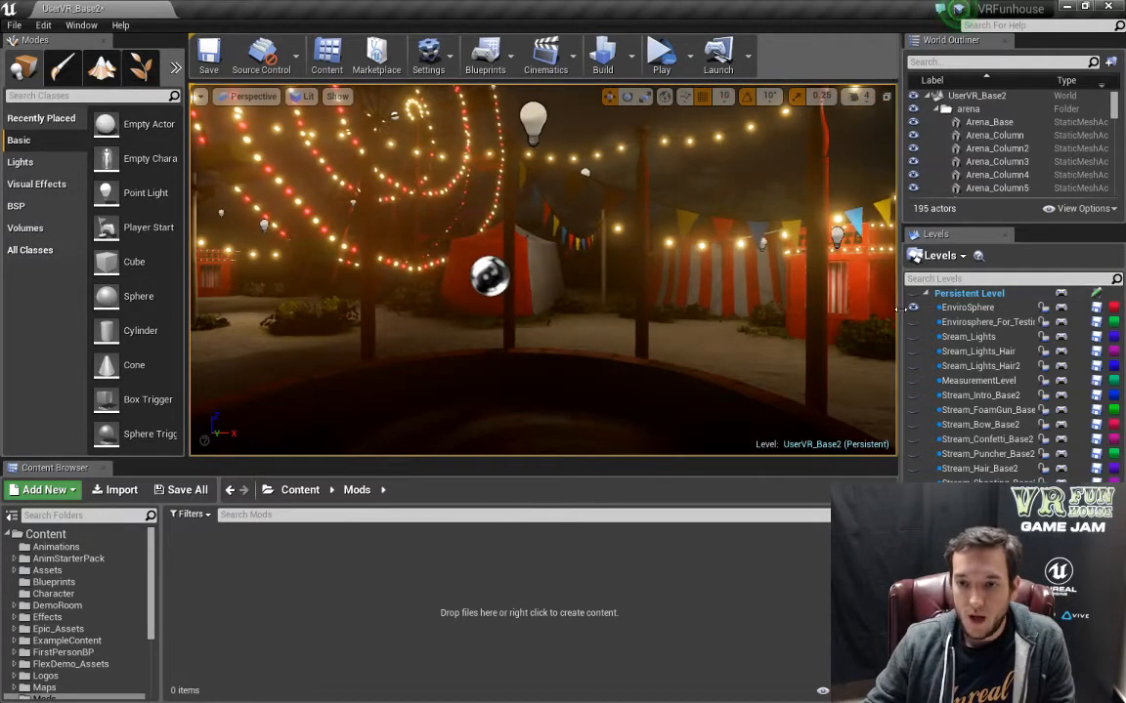
Hide EnviroSphere to show Sream_Lights by itself, and show EnviroSphere and the Persistent Level along with it.
{"action": "left_click", "coordinate": [912, 307]}
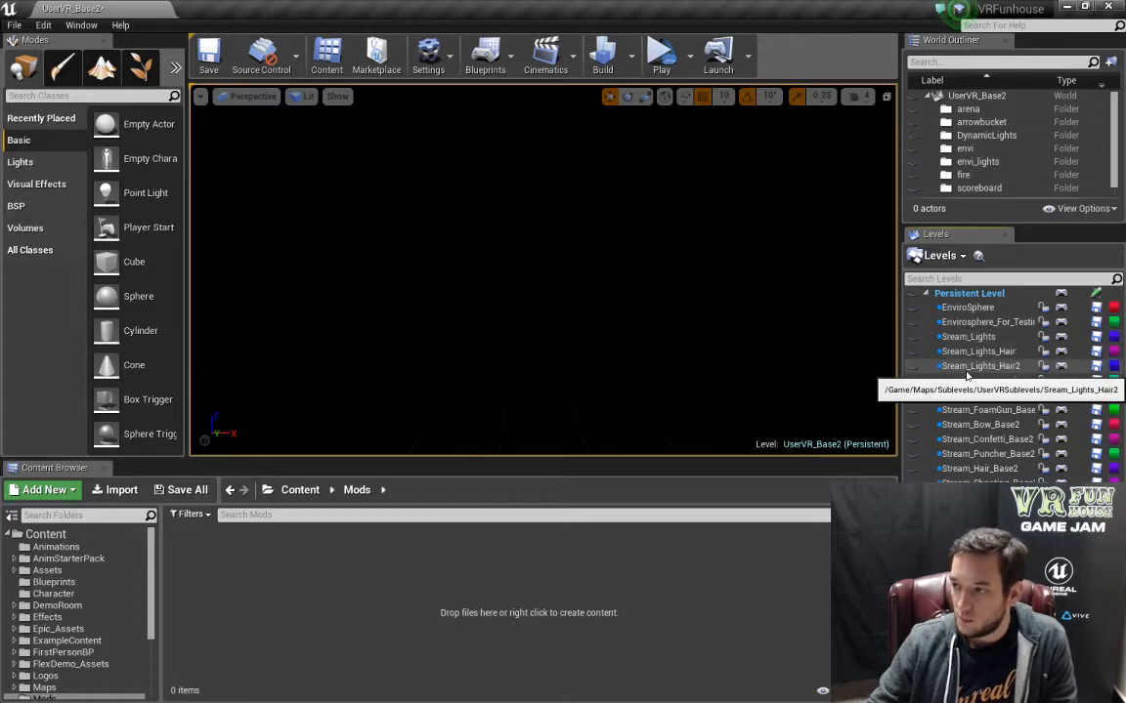
{"action": "left_click", "coordinate": [914, 337]}
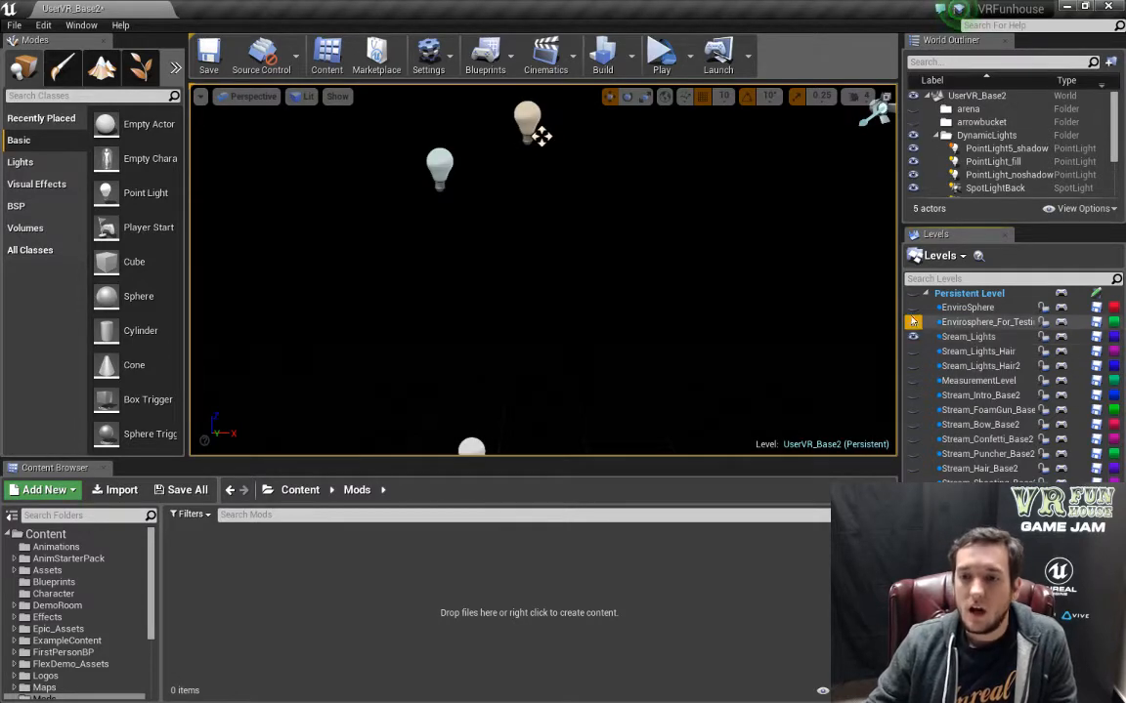
{"action": "left_click", "coordinate": [912, 307]}
{"action": "right_click_drag", "start_coordinate": [645, 262], "coordinate": [675, 261]}
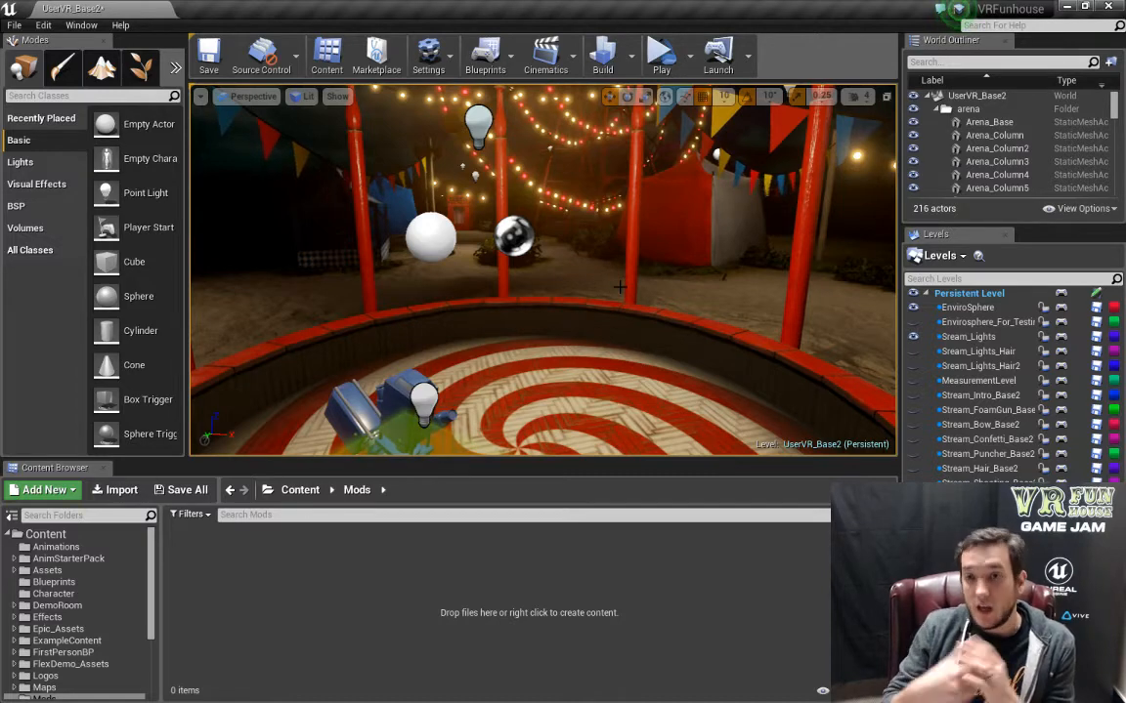
Isolate the Sream_Lights level by hiding the Persistent Level and EnviroSphere, and select it in the level list.
{"action": "left_click", "coordinate": [912, 295]}
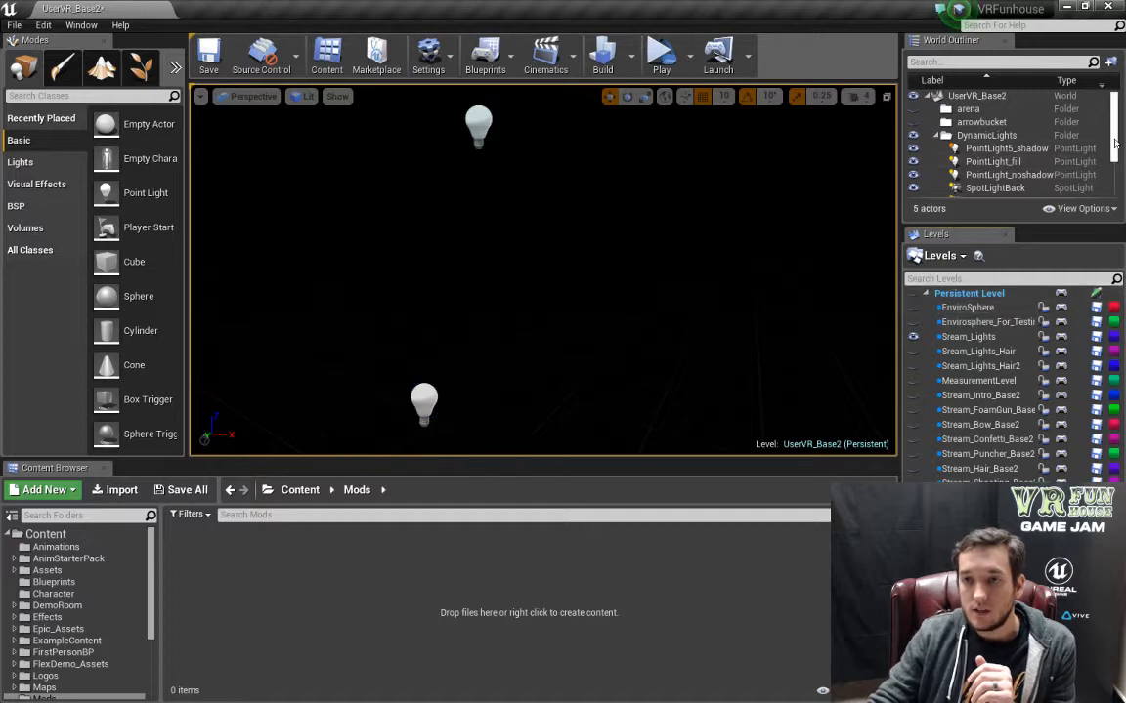
{"action": "scroll", "coordinate": [1115, 143], "scroll_direction": "down", "scroll_amount": 2}
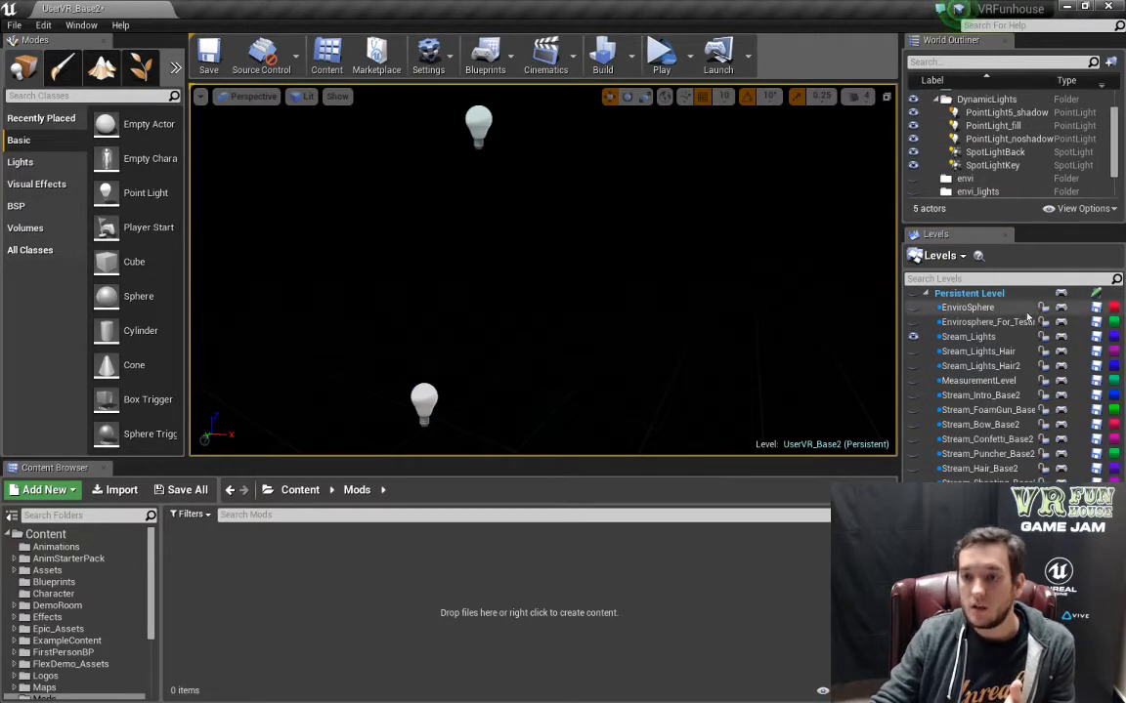
{"action": "left_click", "coordinate": [1006, 338]}
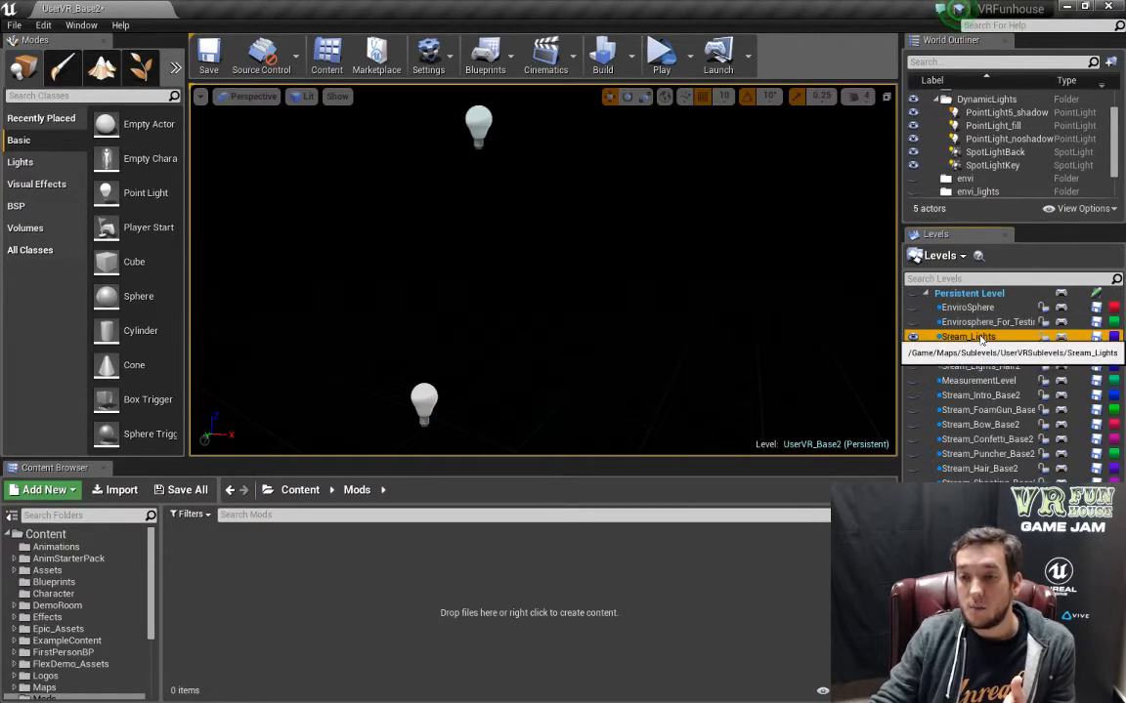
{"action": "left_click", "coordinate": [1001, 352]}
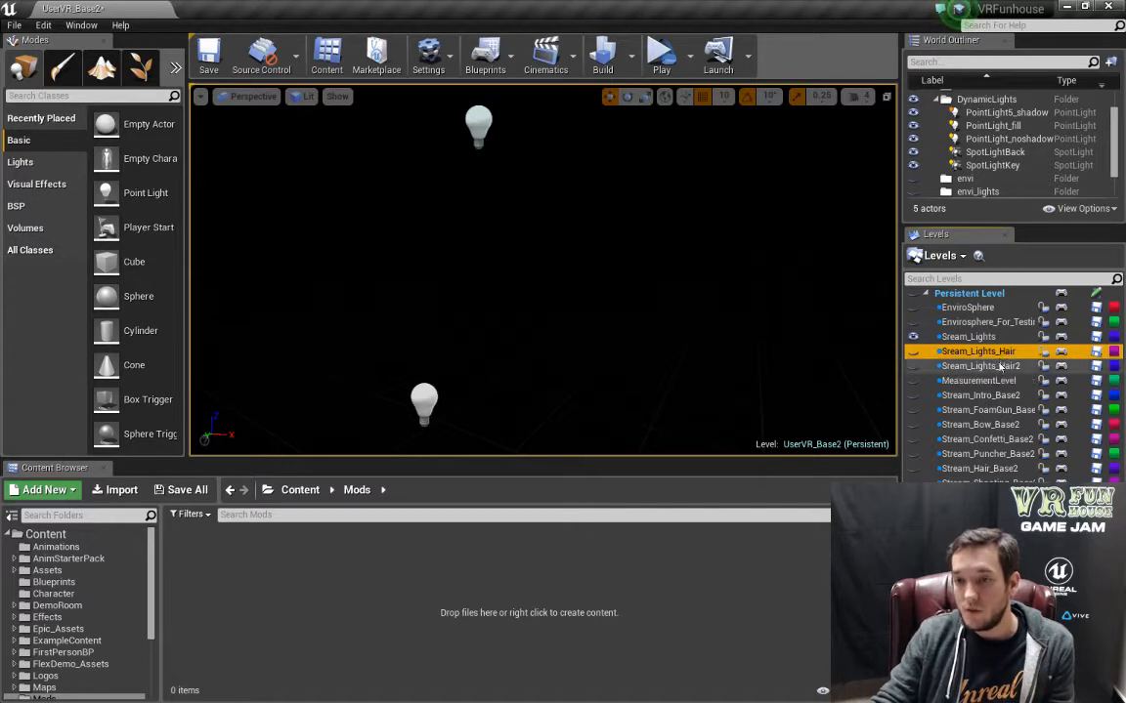
{"action": "left_click", "coordinate": [992, 337]}
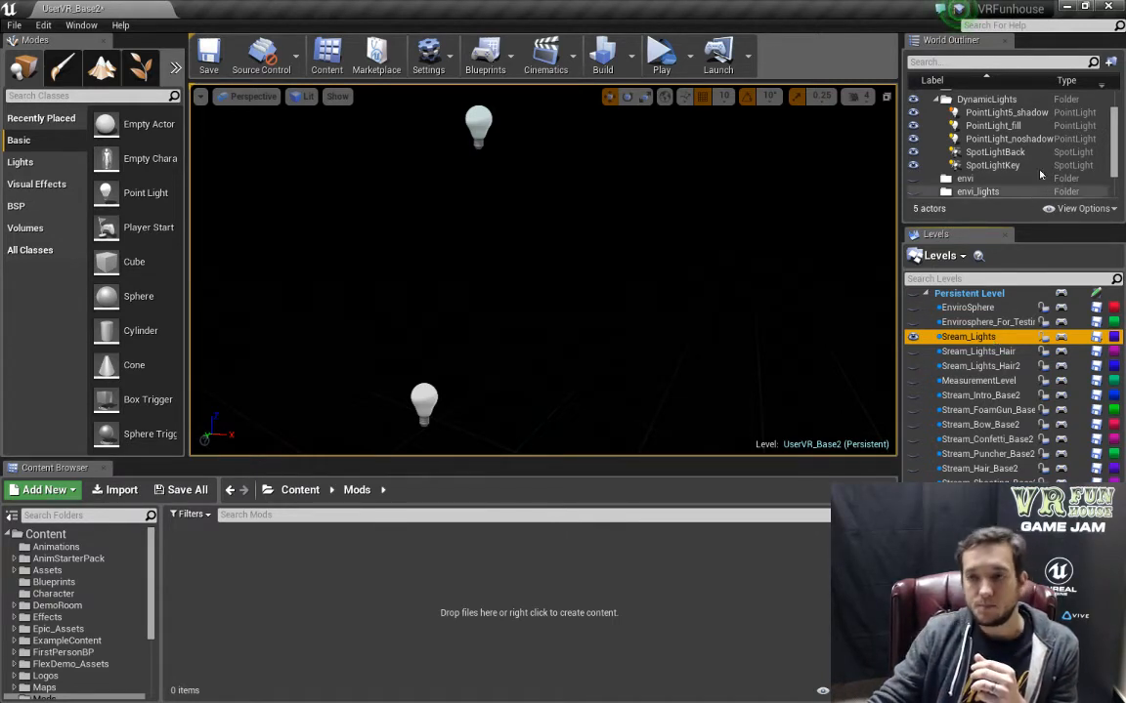
Inspect each light in the DynamicLights folder, from PointLight5_shadow to SpotLightKey, and focus the view on SpotLightKey.
{"action": "left_click", "coordinate": [1004, 114]}
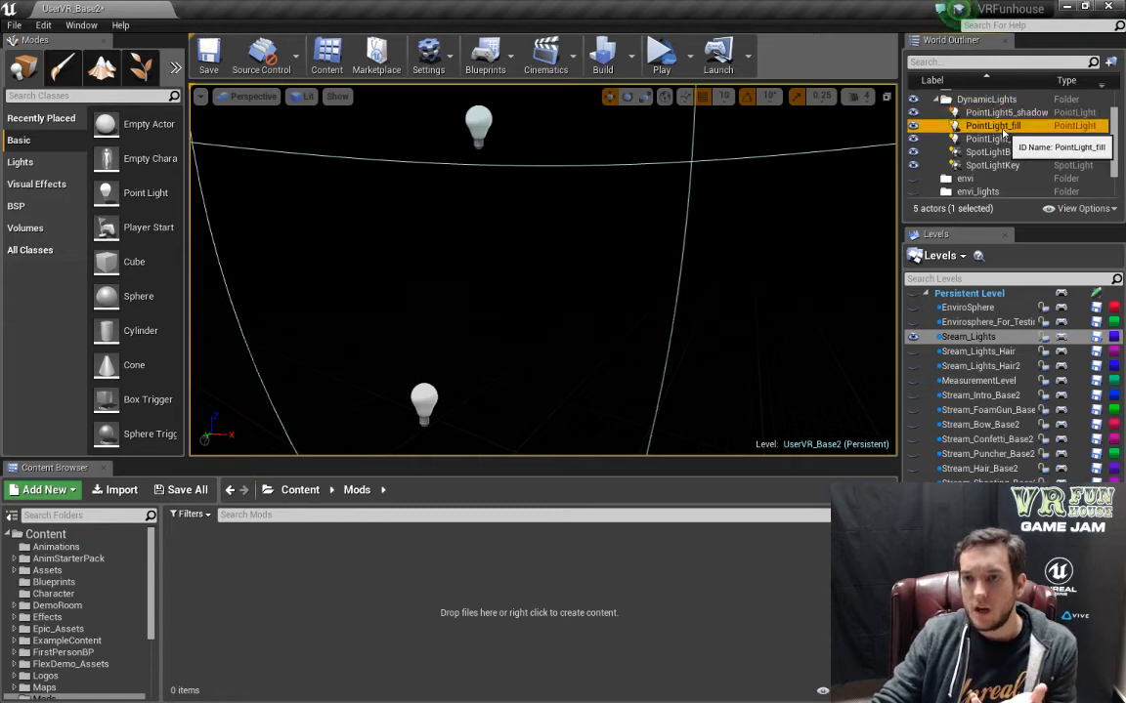
{"action": "left_click", "coordinate": [1004, 126]}
{"action": "left_click", "coordinate": [1004, 140]}
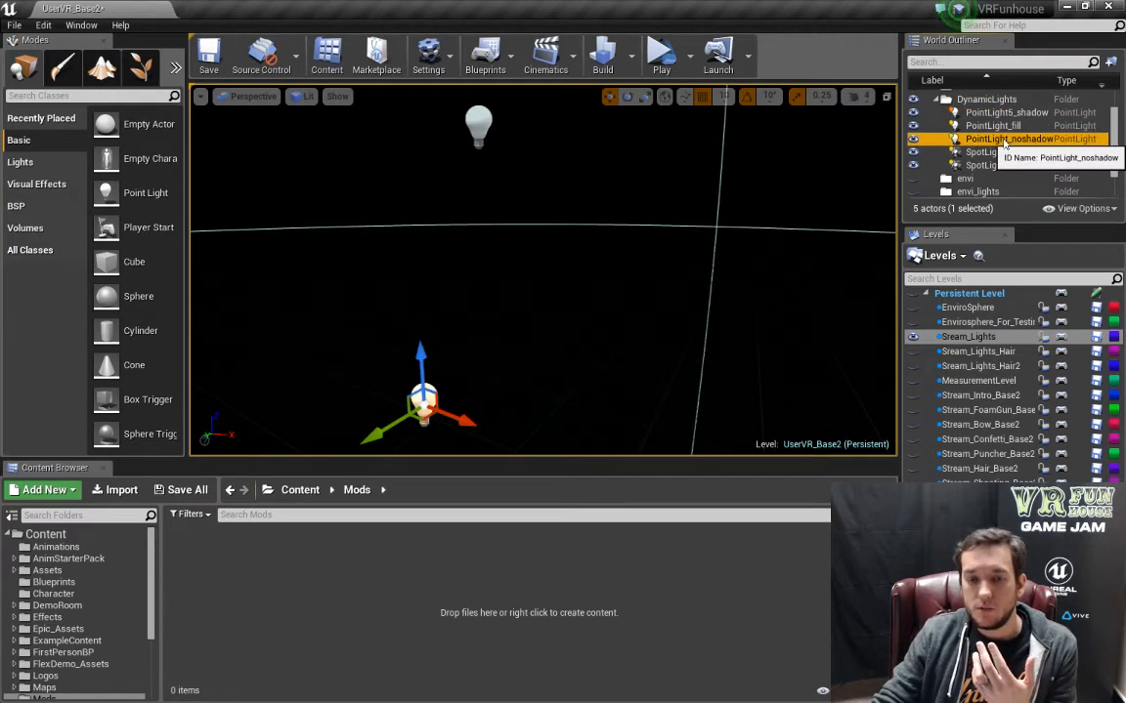
{"action": "left_click", "coordinate": [1004, 153]}
{"action": "left_click", "coordinate": [1008, 166]}
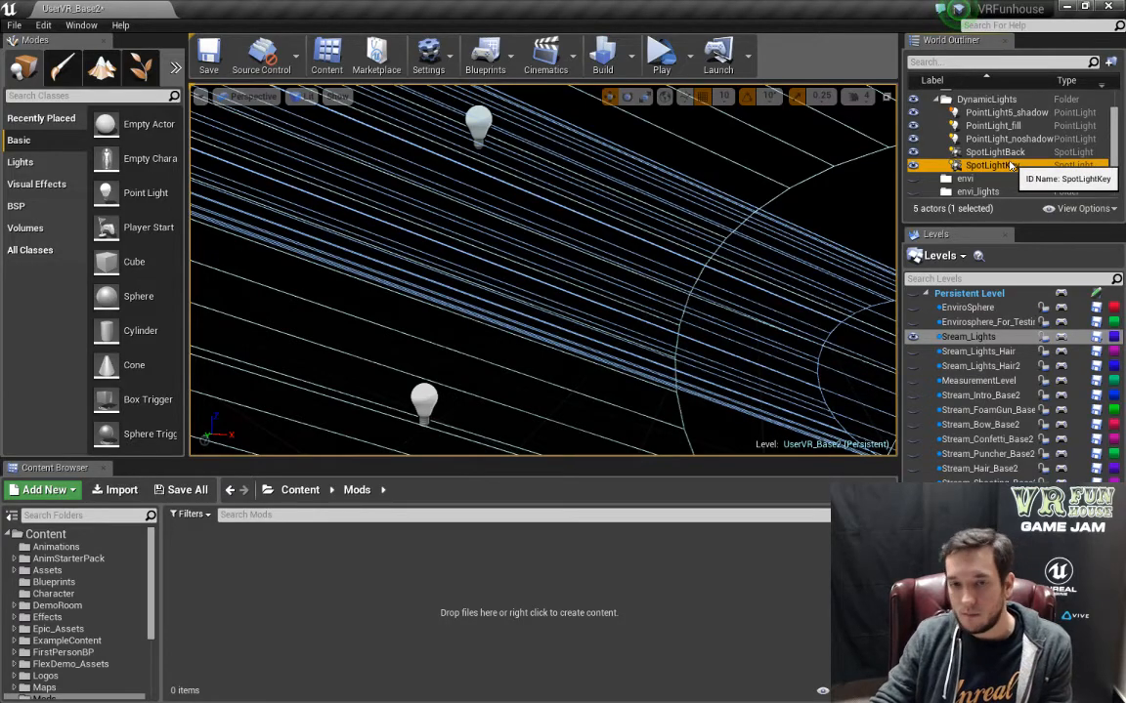
{"action": "double_click", "coordinate": [1010, 166]}
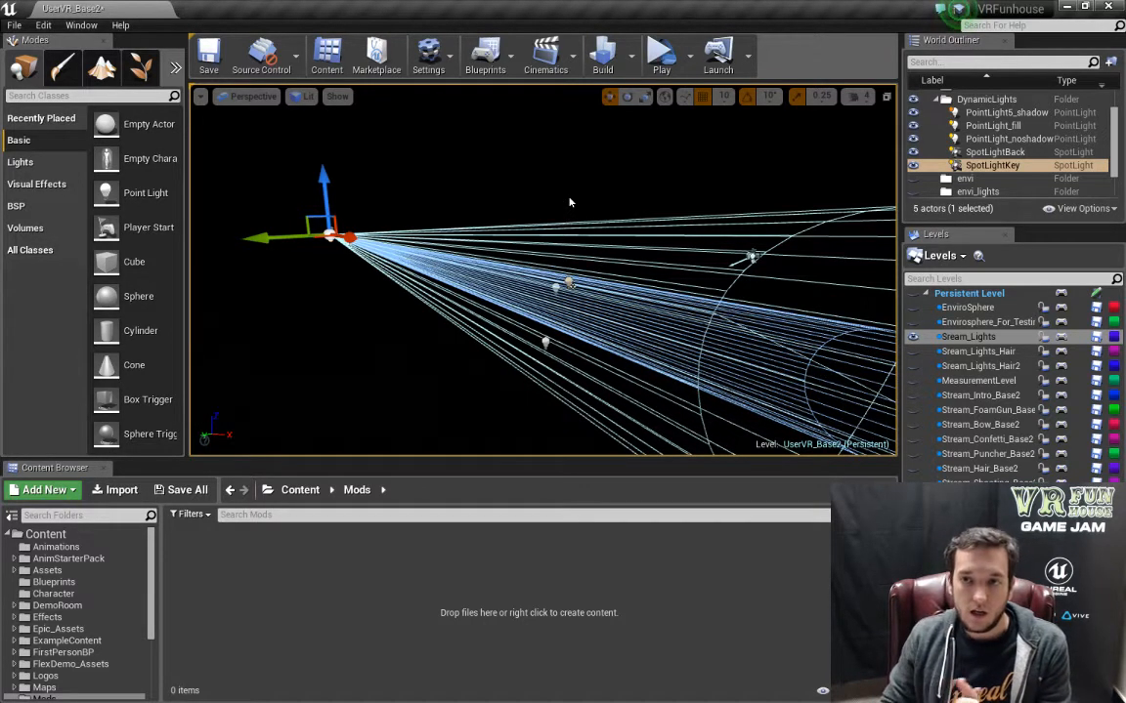
Hide the Sream_Lights level and show EnviroSphere and the Persistent Level around the arena.
{"action": "left_click", "coordinate": [912, 336]}
{"action": "left_click", "coordinate": [911, 308]}
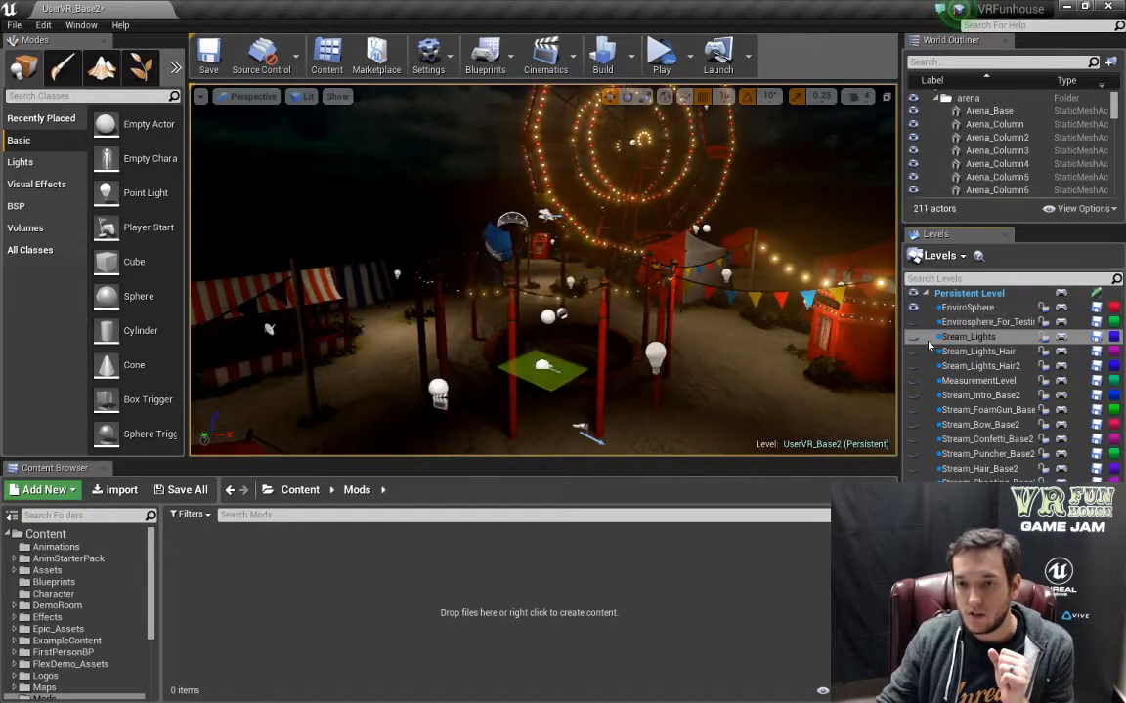
{"action": "key", "text": "w"}
{"action": "right_click_drag", "start_coordinate": [542, 270], "coordinate": [557, 303]}
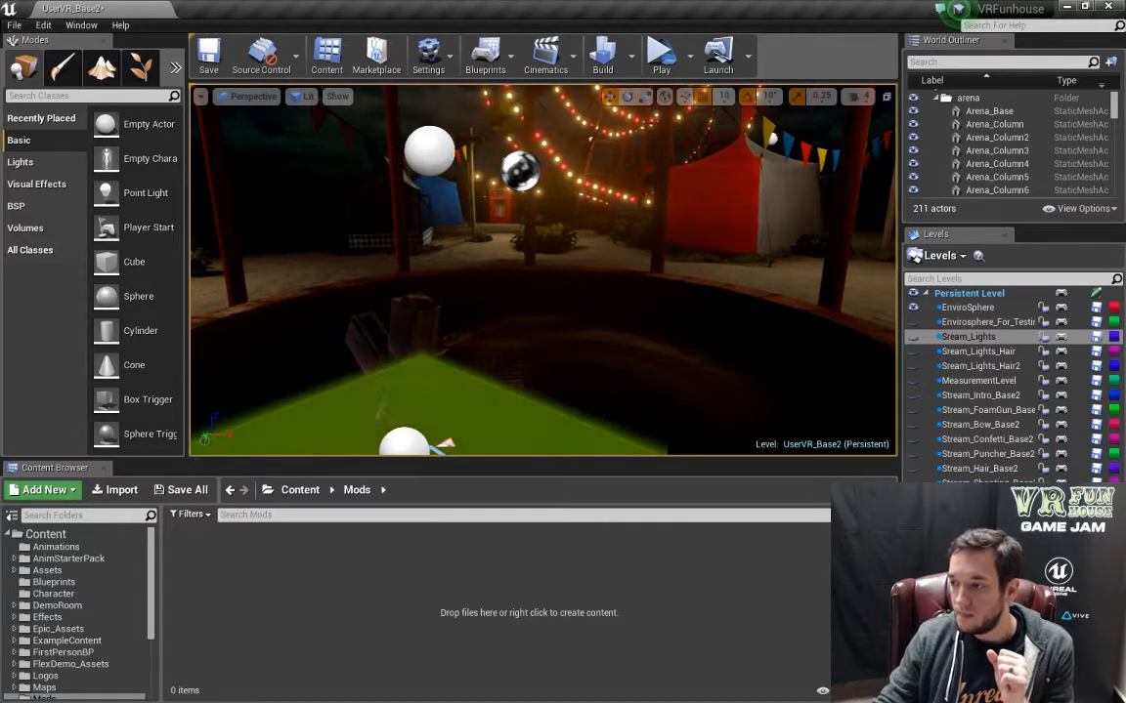
Preview the Stream_Intro_Base2 level, hide it, and show the Stream_FoamGun level in its place.
{"action": "left_click", "coordinate": [912, 395]}
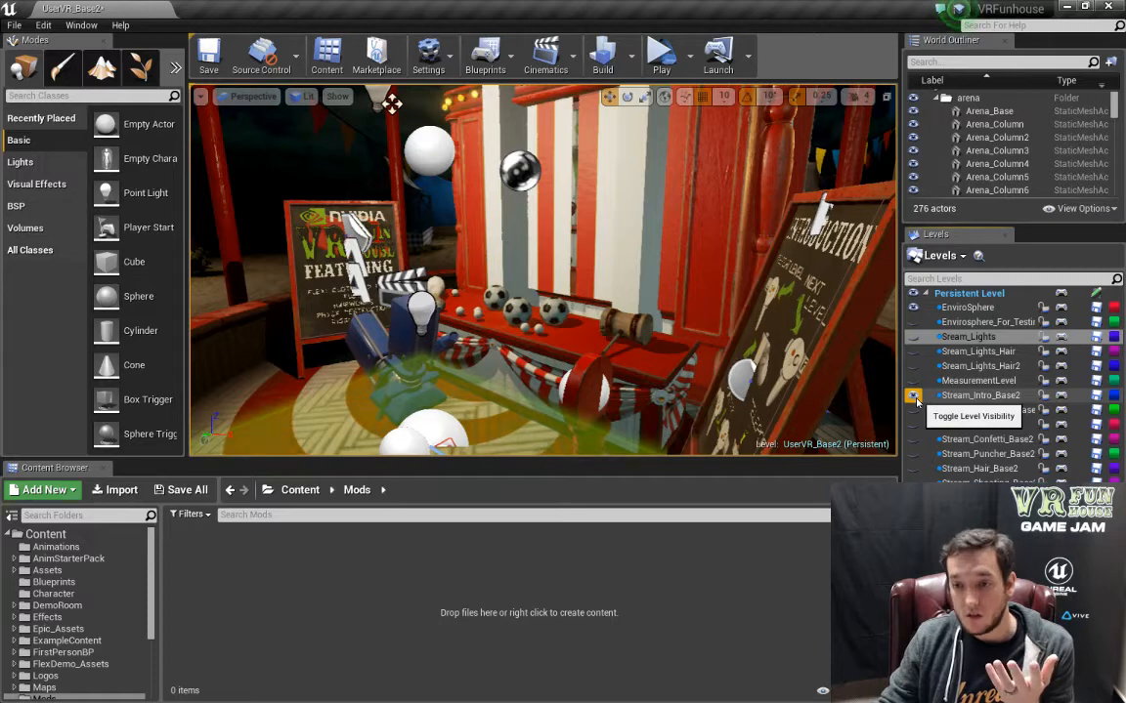
{"action": "left_click", "coordinate": [915, 399]}
{"action": "left_click", "coordinate": [914, 410]}
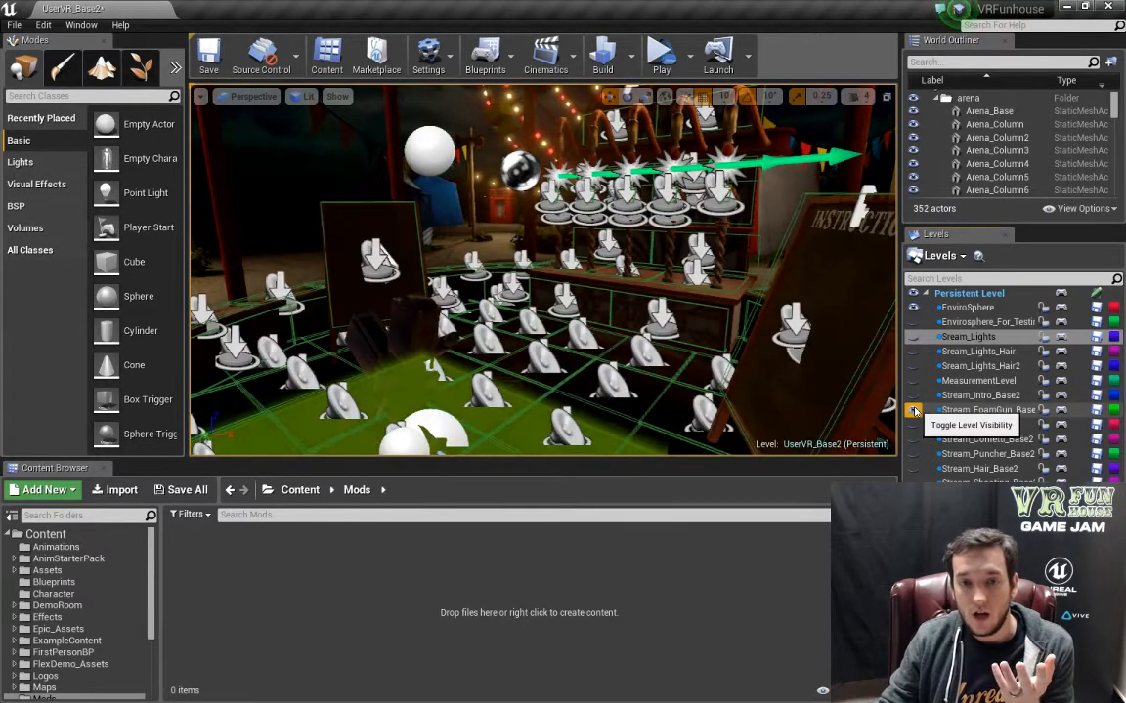
Show the Sream_Lights level, compare the arena with its lighting off and on, and view the Clown Painter booth up close.
{"action": "left_click", "coordinate": [912, 337]}
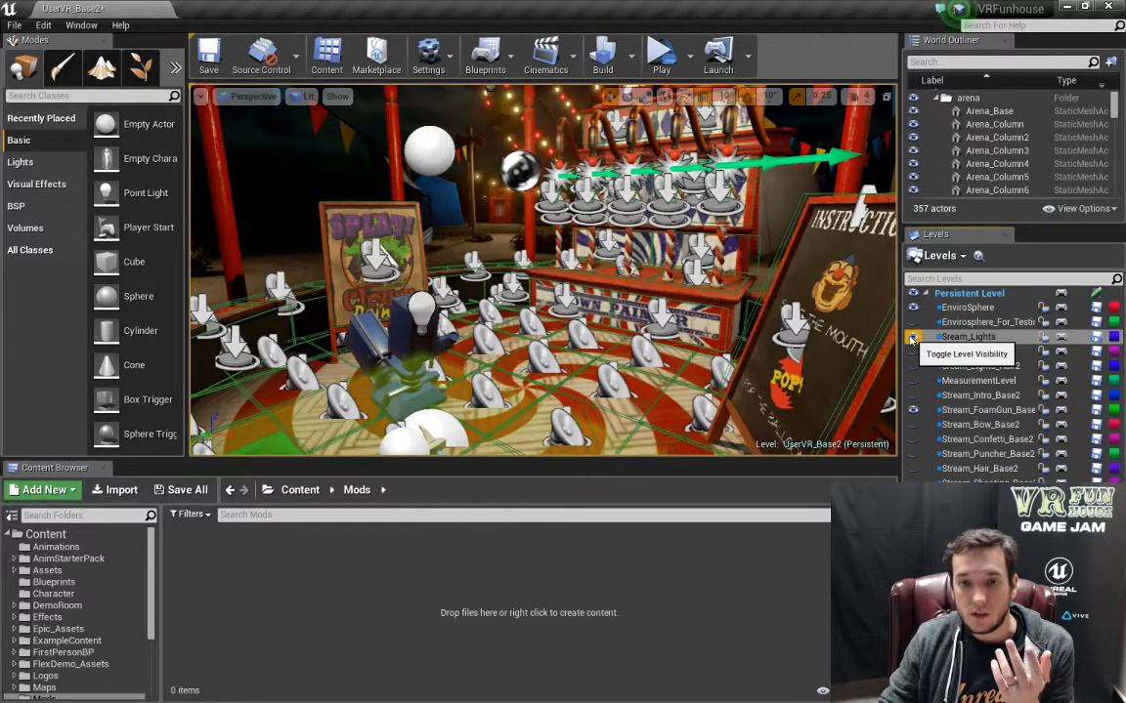
{"action": "left_click", "coordinate": [911, 337]}
{"action": "left_click", "coordinate": [913, 338]}
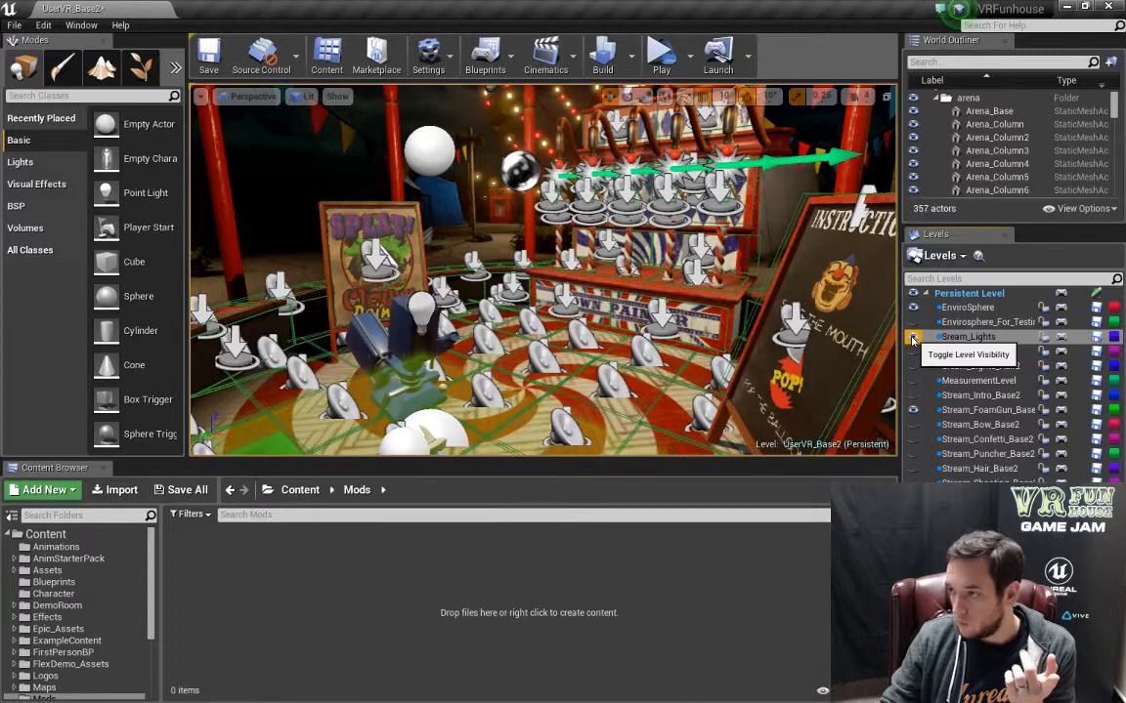
{"action": "left_click", "coordinate": [912, 337]}
{"action": "left_click", "coordinate": [912, 337]}
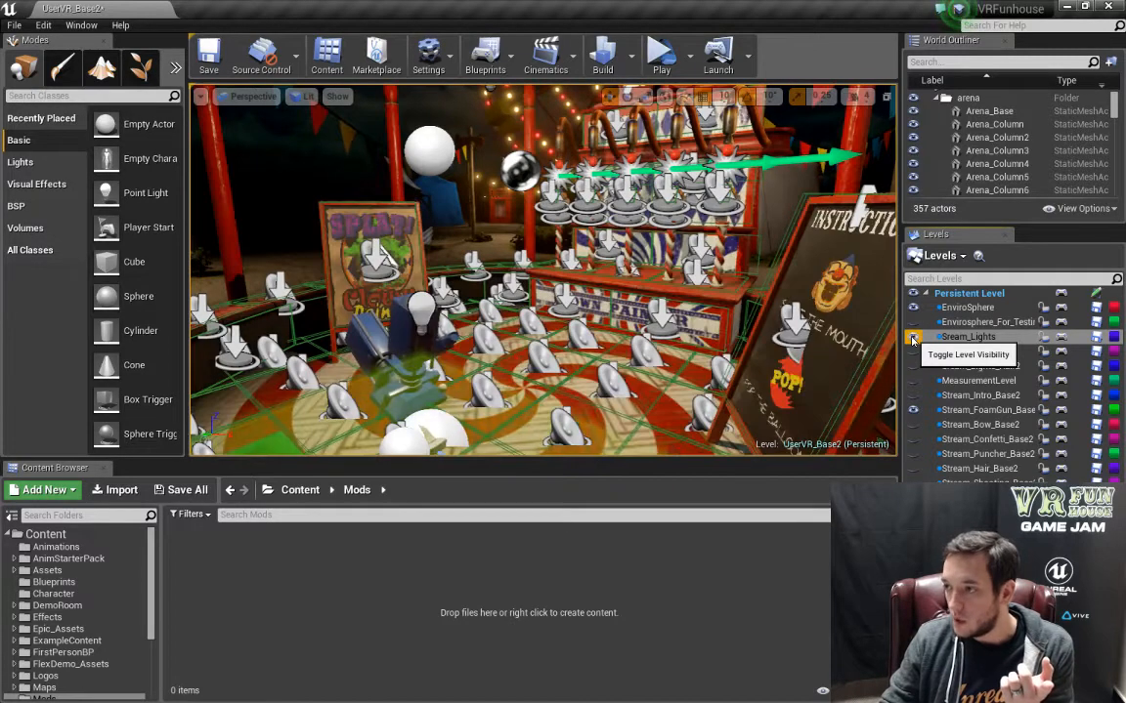
{"action": "mouse_move", "coordinate": [549, 311]}
{"action": "left_mouse_down"}
{"action": "mouse_move", "coordinate": [566, 256]}
{"action": "mouse_move", "coordinate": [625, 203]}
{"action": "left_mouse_up"}
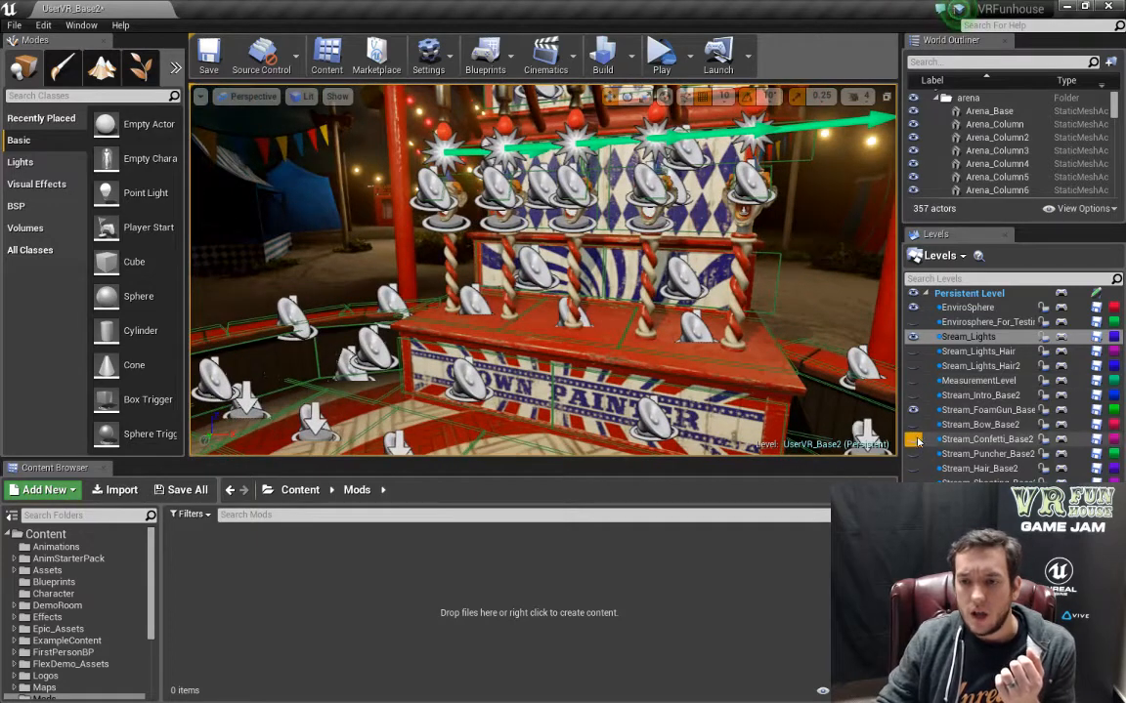
Hide the Stream_FoamGun level and briefly preview the Stream_Bow_Base2 and Stream_Confetti_Base2 levels.
{"action": "left_click", "coordinate": [914, 426]}
{"action": "left_click", "coordinate": [913, 426]}
{"action": "left_click", "coordinate": [912, 426]}
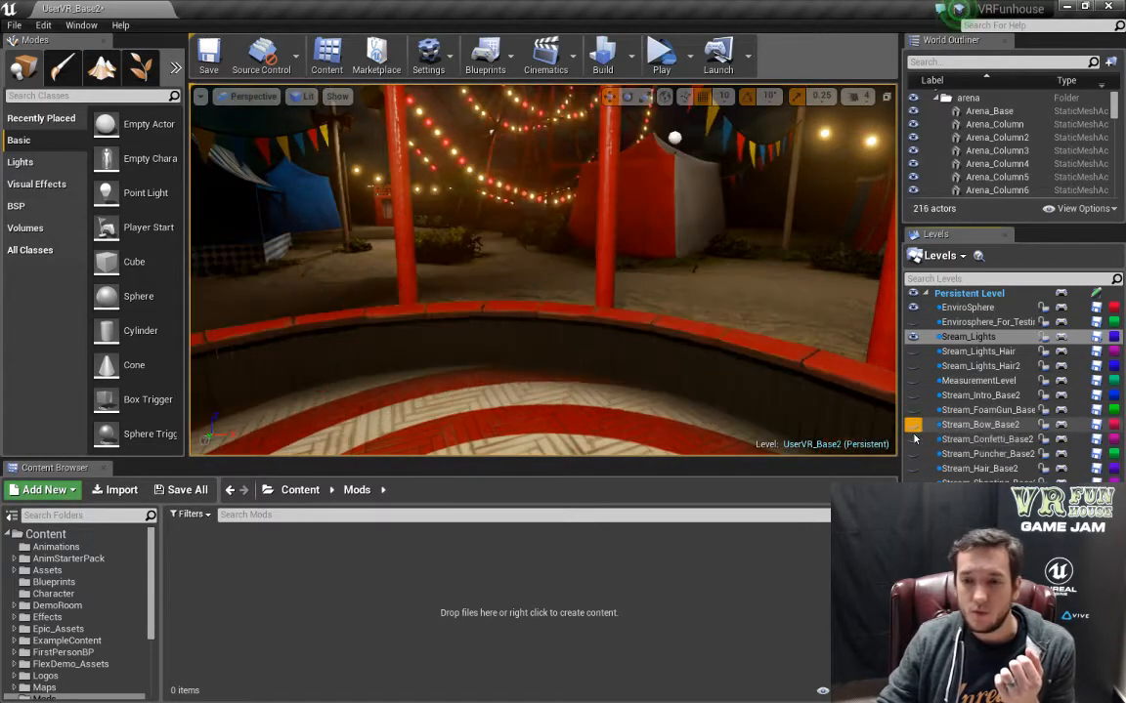
{"action": "left_click", "coordinate": [913, 440]}
{"action": "left_click", "coordinate": [913, 440]}
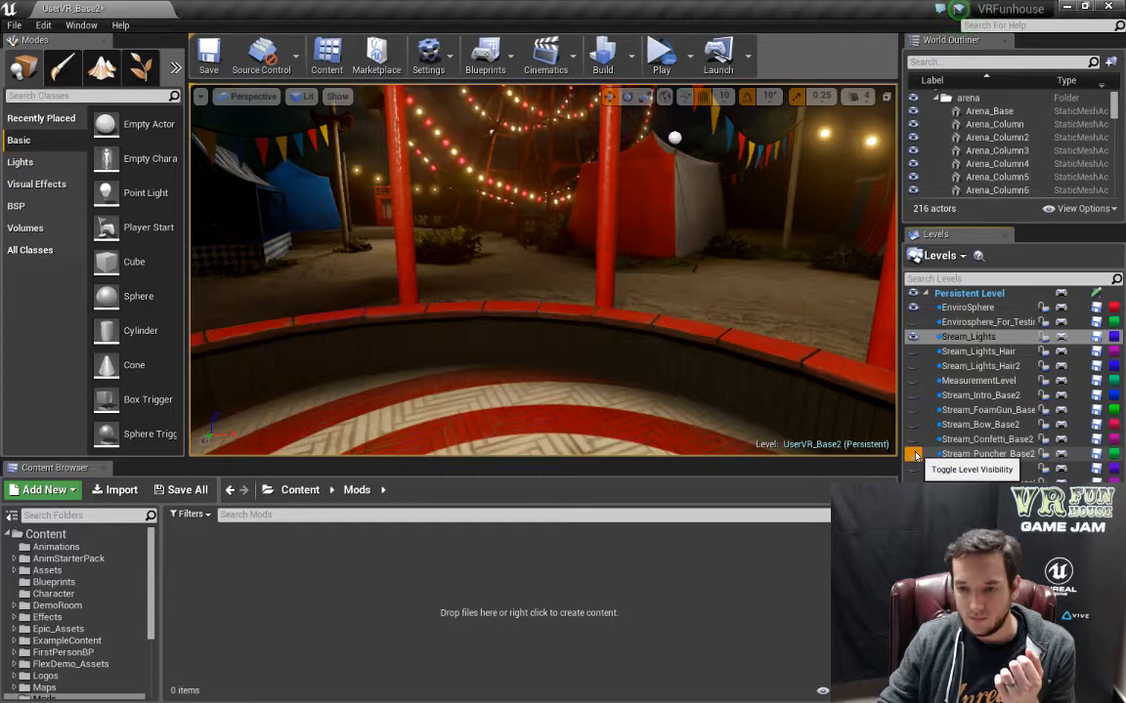
Preview the Stream_Puncher_Base2 level with Sream_Lights off and on, viewing the haired moles up close, and hide the puncher level.
{"action": "left_click", "coordinate": [913, 454]}
{"action": "key", "text": "s"}
{"action": "mouse_move", "coordinate": [736, 369]}
{"action": "right_mouse_down"}
{"action": "mouse_move", "coordinate": [703, 377]}
{"action": "mouse_move", "coordinate": [735, 369]}
{"action": "right_mouse_up"}
{"action": "key", "text": "w"}
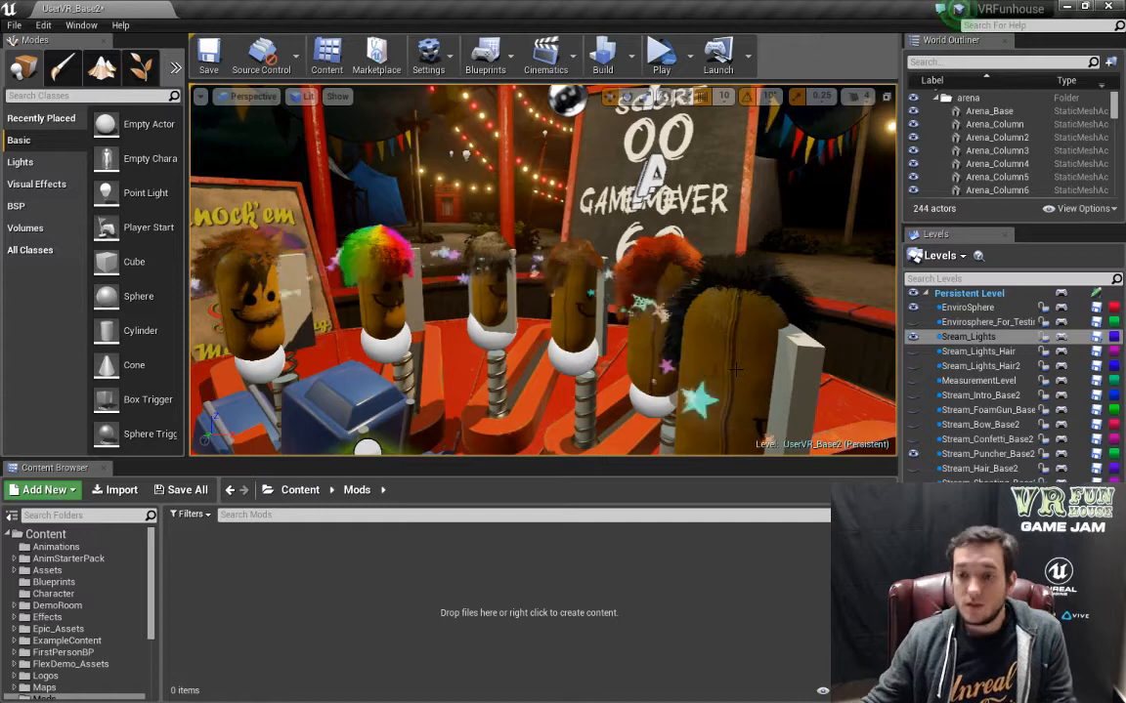
{"action": "left_click", "coordinate": [913, 337]}
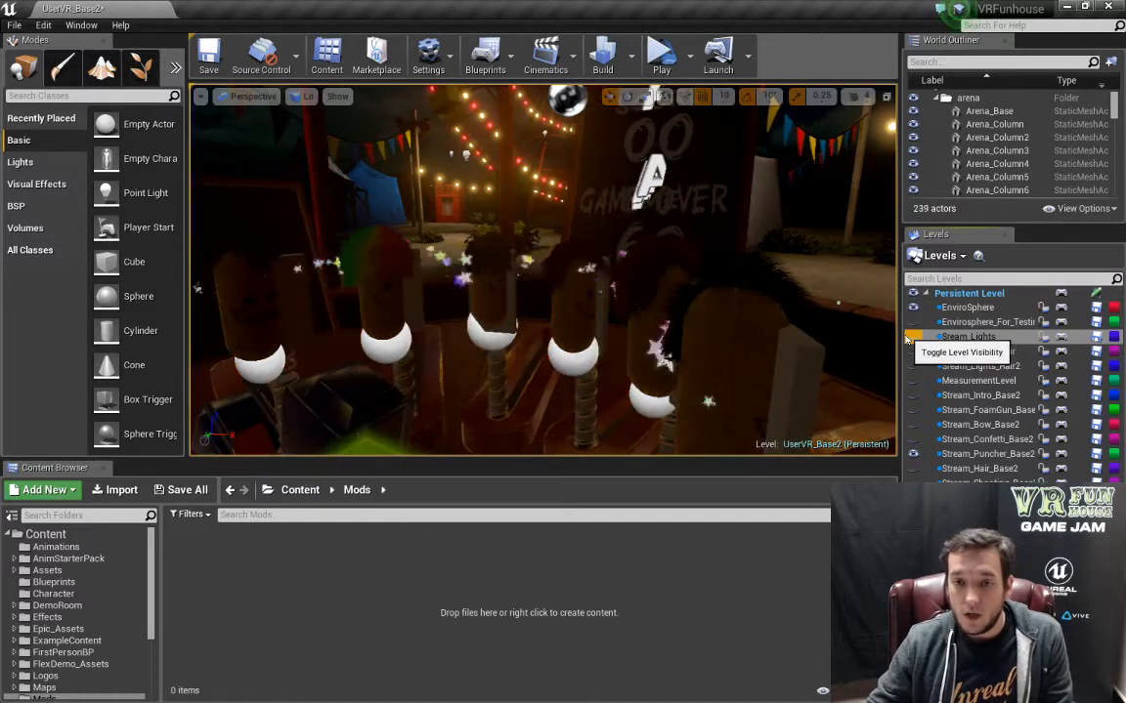
{"action": "left_click", "coordinate": [912, 337]}
{"action": "left_click", "coordinate": [912, 454]}
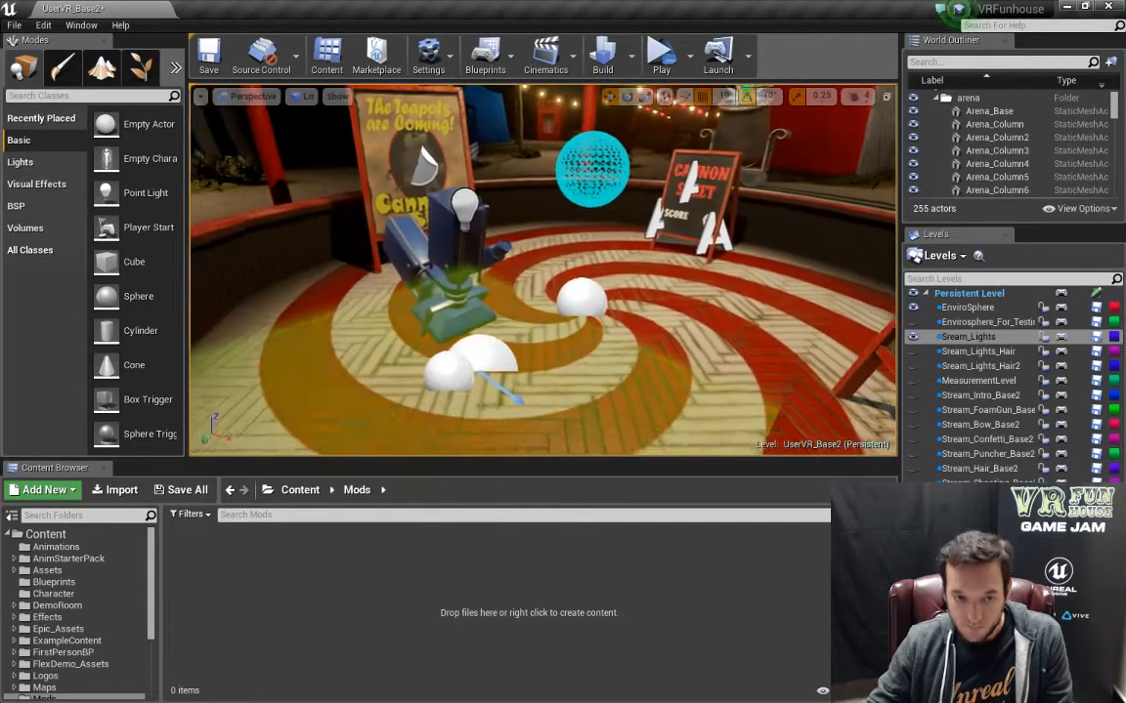
Search the level's actors for "vr" and select the VR_Multimode_Drag-N-Drop_Base2 settings actor.
{"action": "left_click", "coordinate": [586, 291]}
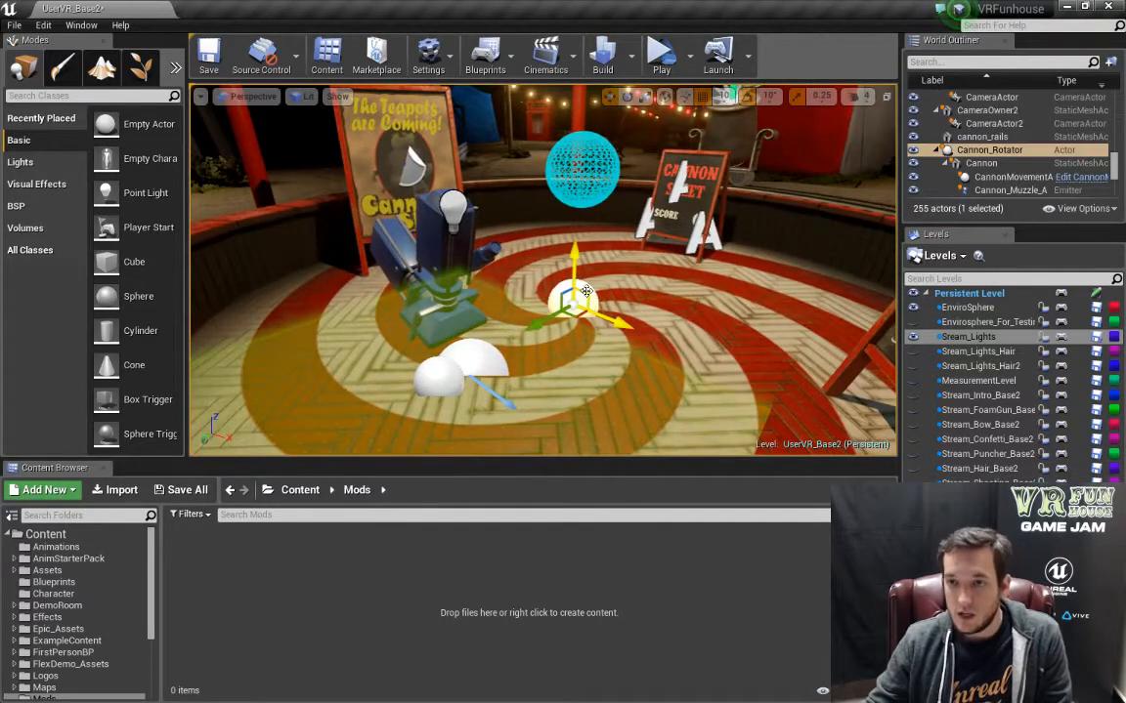
{"action": "left_click", "coordinate": [474, 363]}
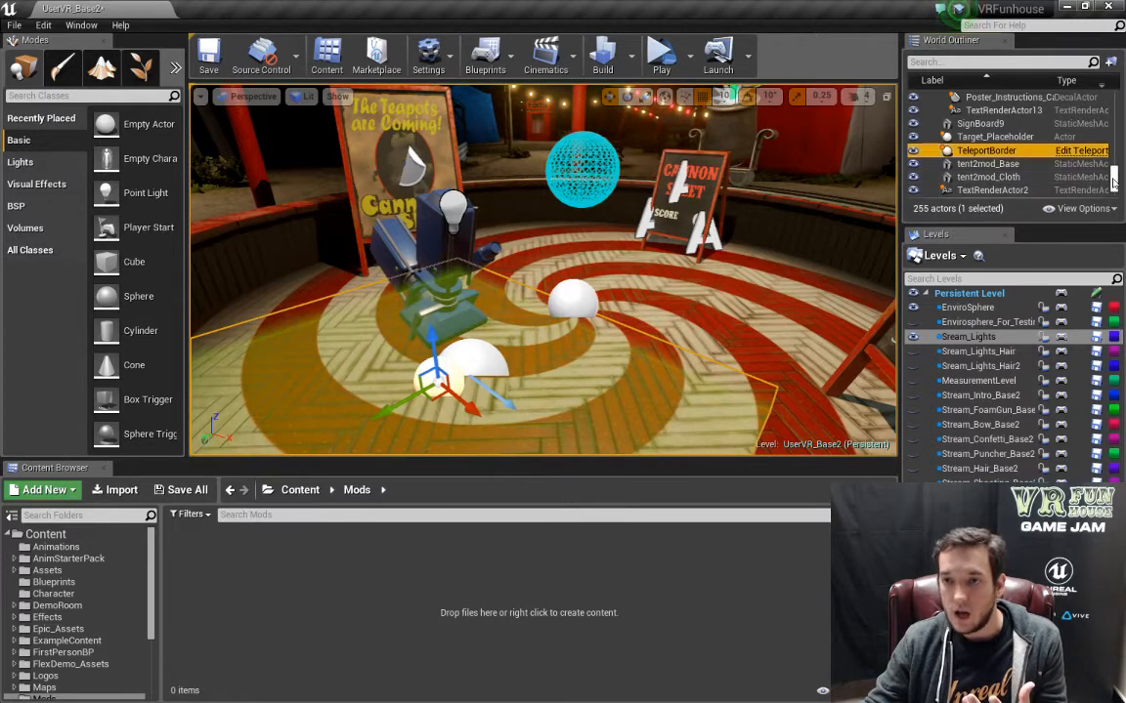
{"action": "left_click_drag", "start_coordinate": [1114, 182], "coordinate": [1114, 179]}
{"action": "left_click", "coordinate": [990, 61]}
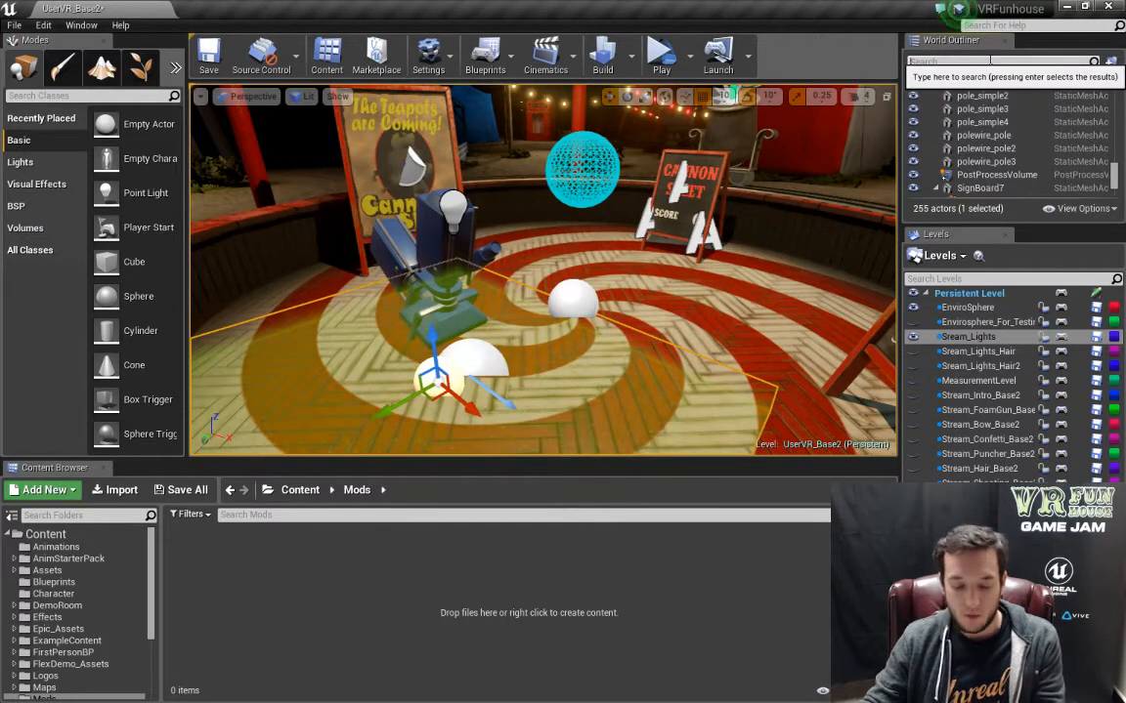
{"action": "type", "text": "vr"}
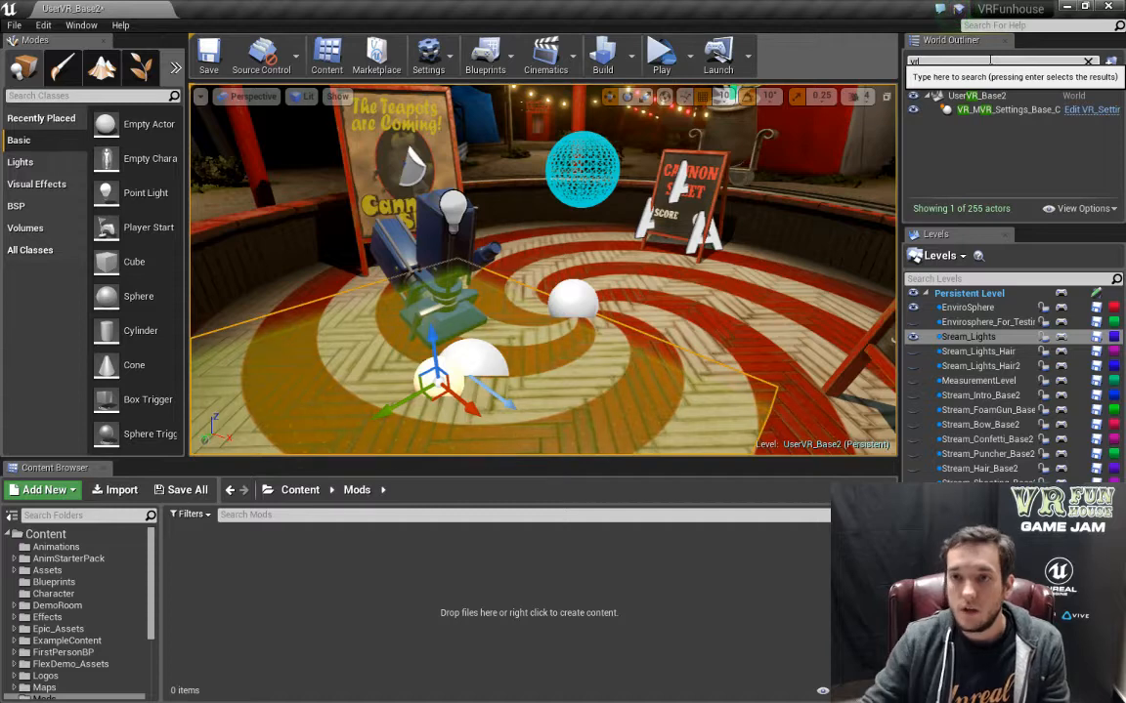
{"action": "left_click", "coordinate": [1009, 110]}
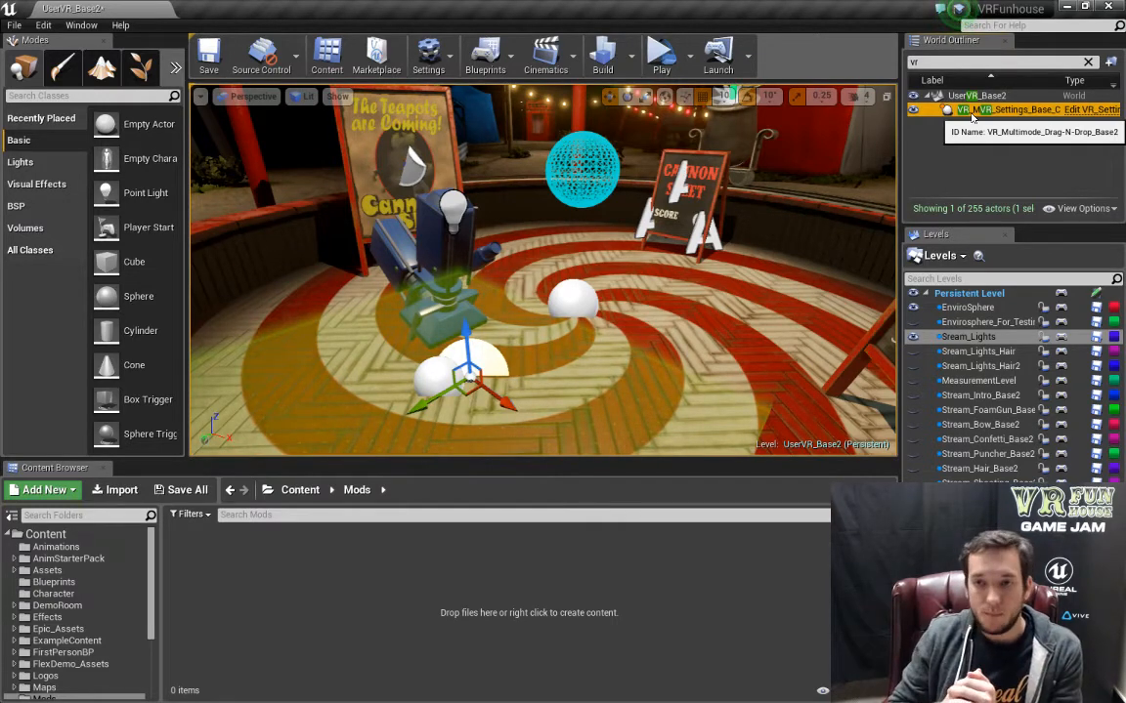
Open a Details view for the VR settings actor and dock it beside the viewport.
{"action": "left_click", "coordinate": [81, 25]}
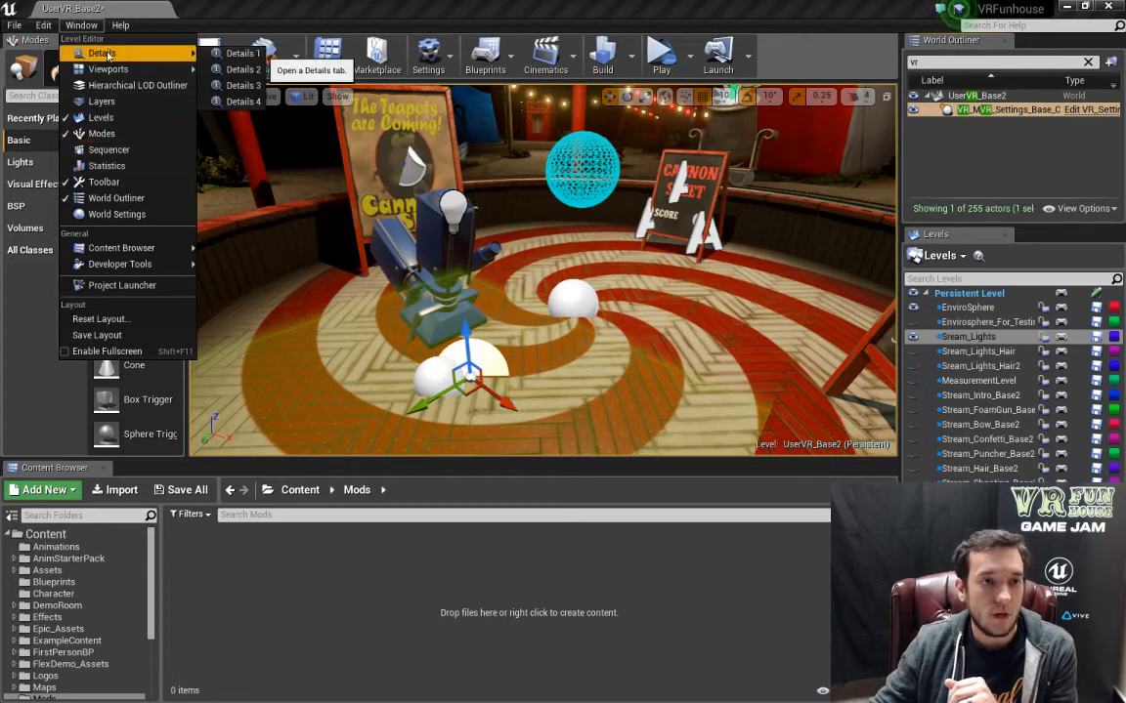
{"action": "left_click", "coordinate": [240, 59]}
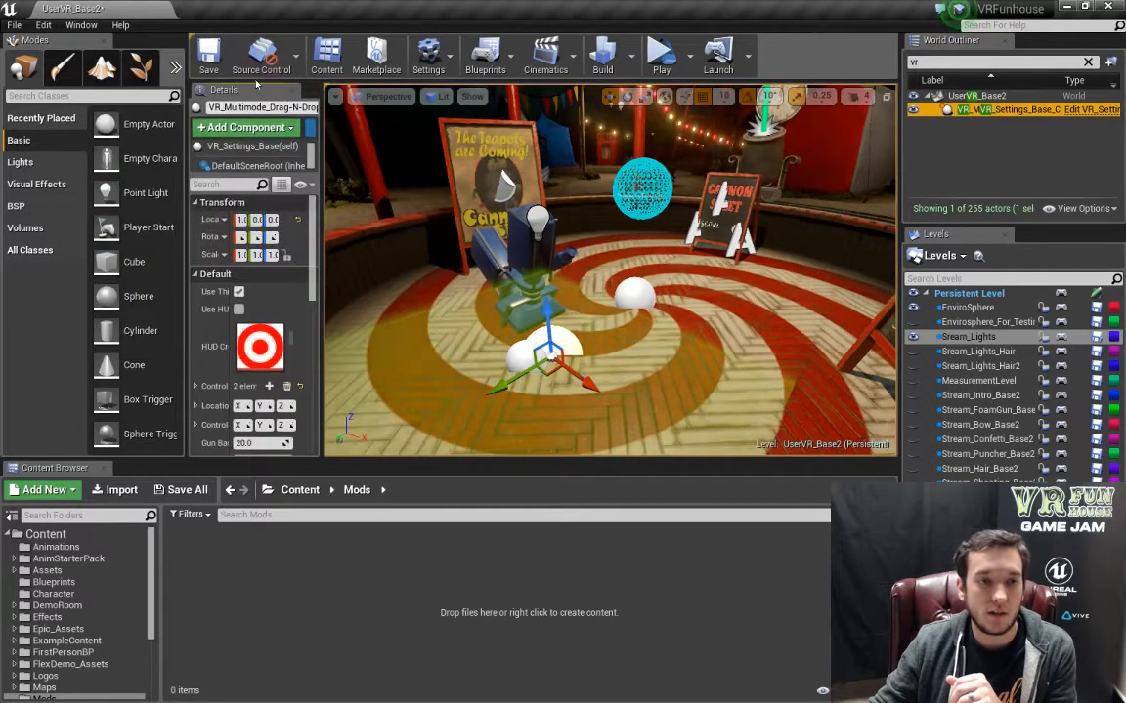
{"action": "left_click_drag", "start_coordinate": [258, 98], "coordinate": [804, 171]}
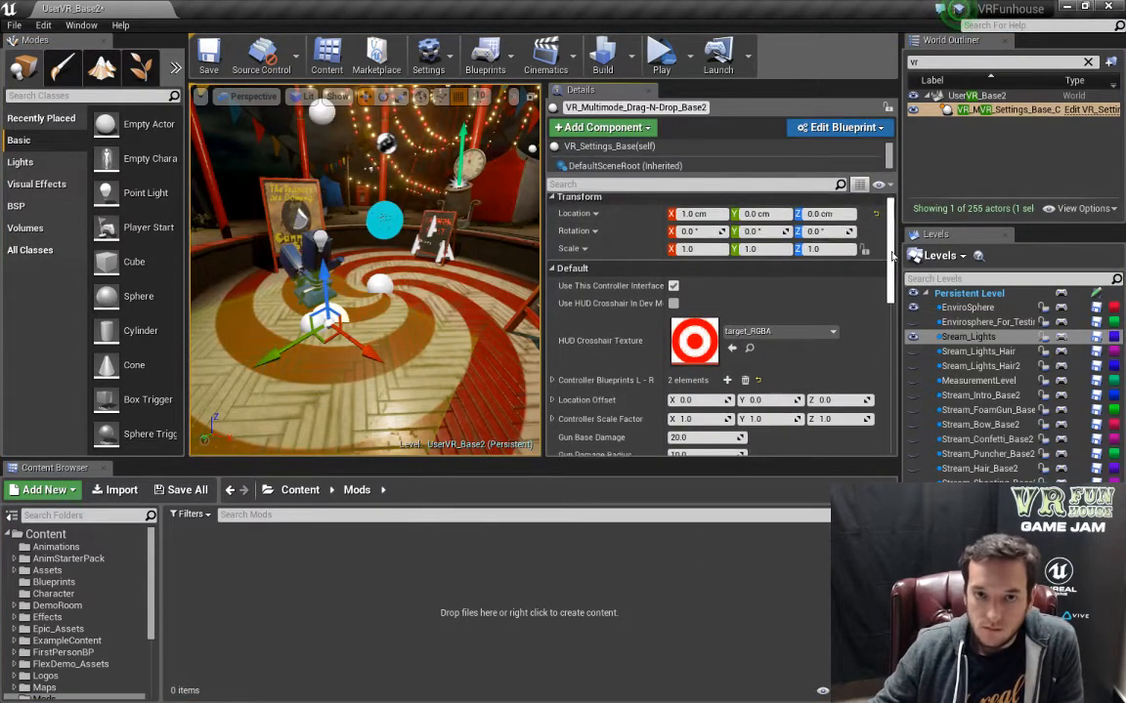
Expand the Controller Blueprints L - R setting and locate the blueprint of element 0 among the project assets.
{"action": "scroll", "coordinate": [892, 272], "scroll_direction": "down", "scroll_amount": 2}
{"action": "left_click_drag", "start_coordinate": [892, 272], "coordinate": [892, 299]}
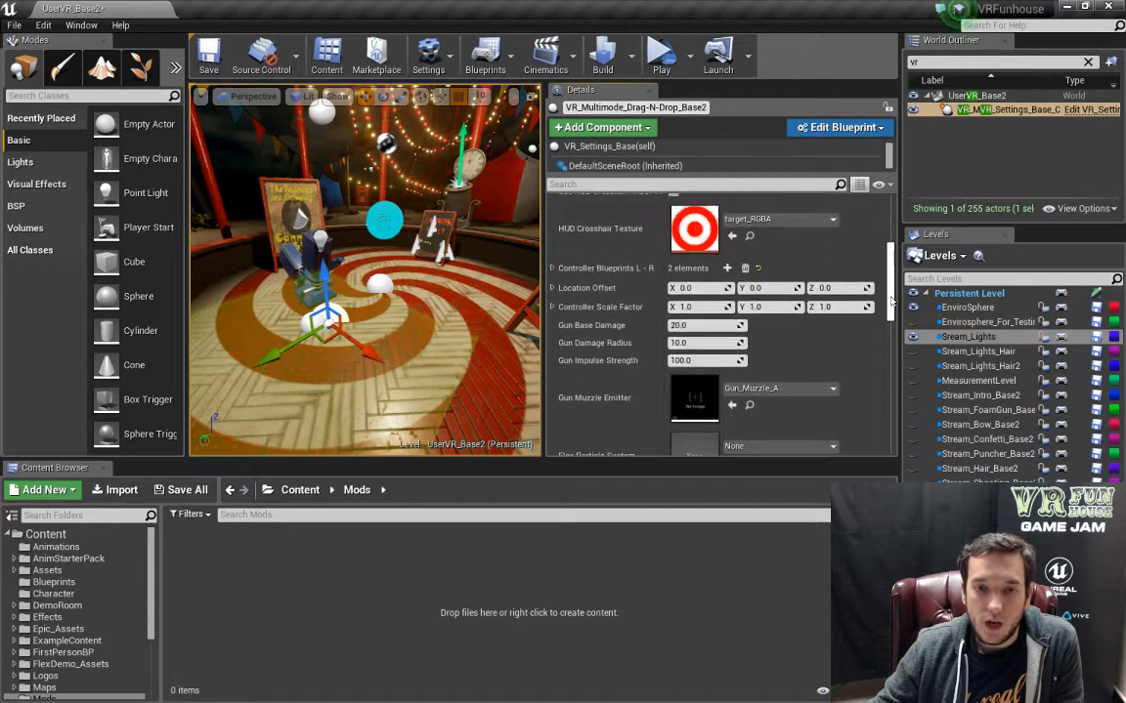
{"action": "left_click", "coordinate": [552, 268]}
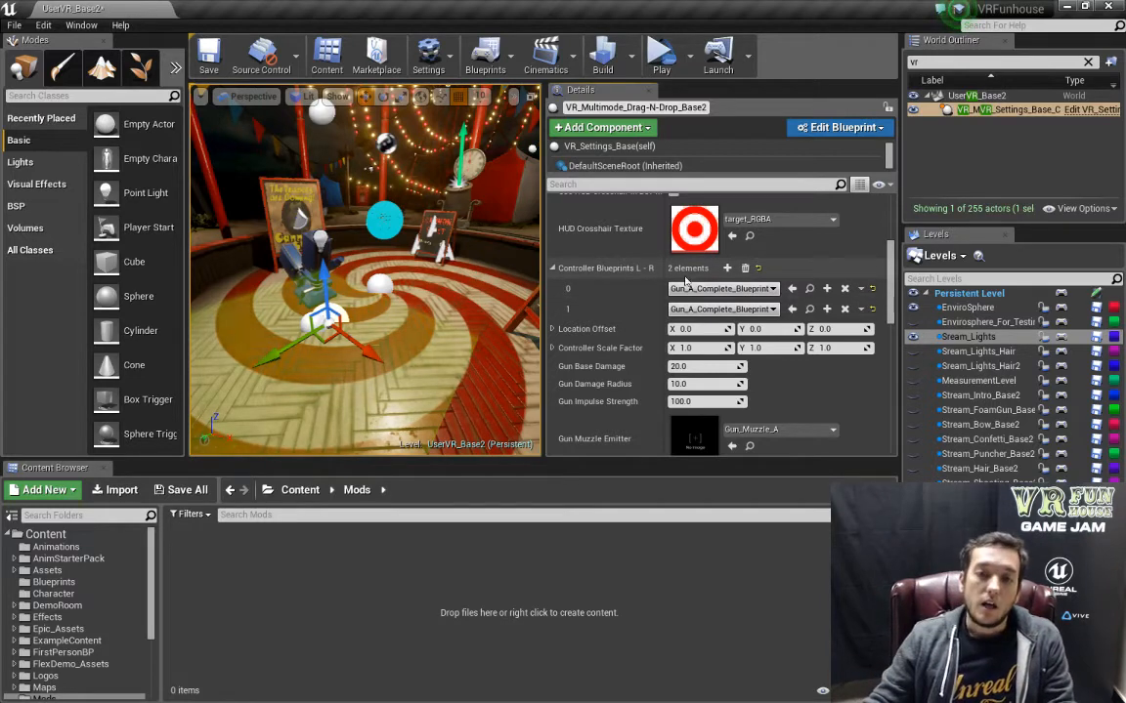
{"action": "left_click", "coordinate": [810, 289]}
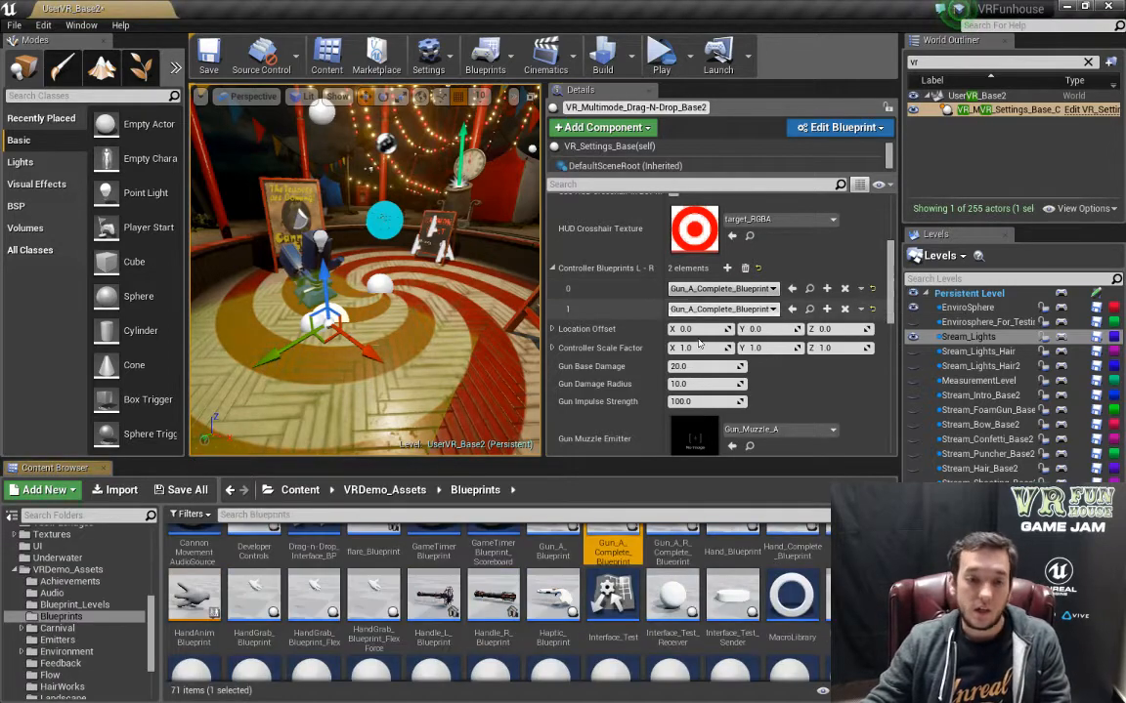
Enlarge the asset area, look through the controller blueprints in the VRDemo_Assets Blueprints folder, and shrink it again.
{"action": "left_click_drag", "start_coordinate": [580, 468], "coordinate": [580, 266]}
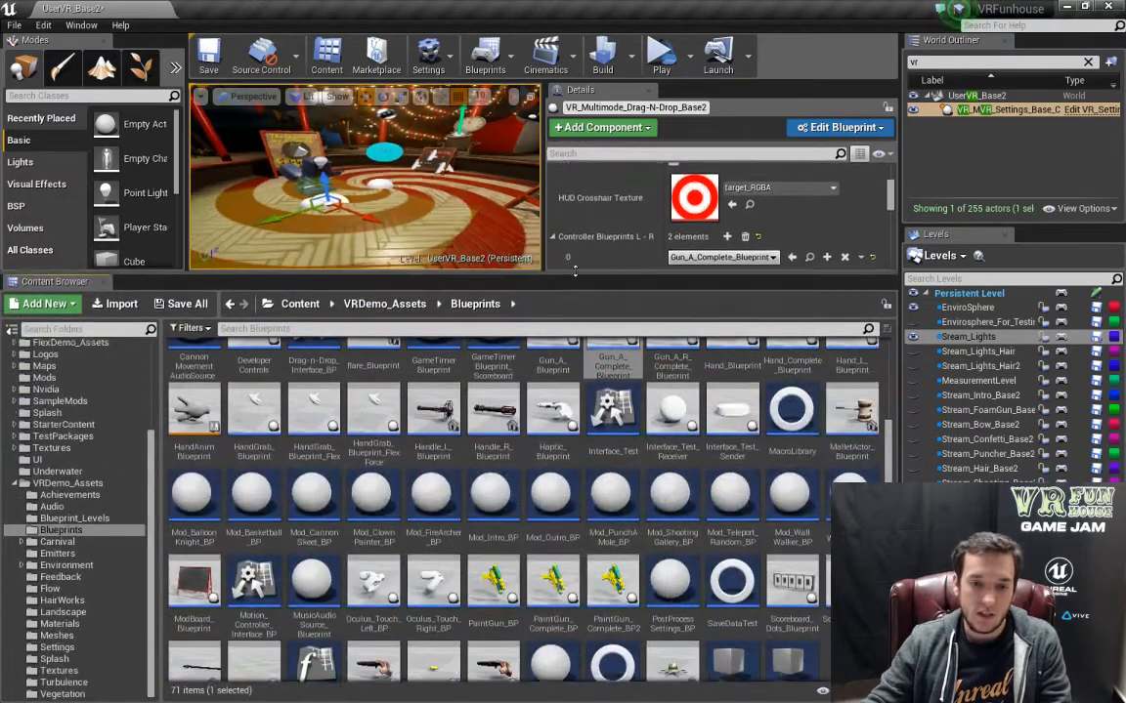
{"action": "scroll", "coordinate": [591, 508], "scroll_direction": "up", "scroll_amount": 1}
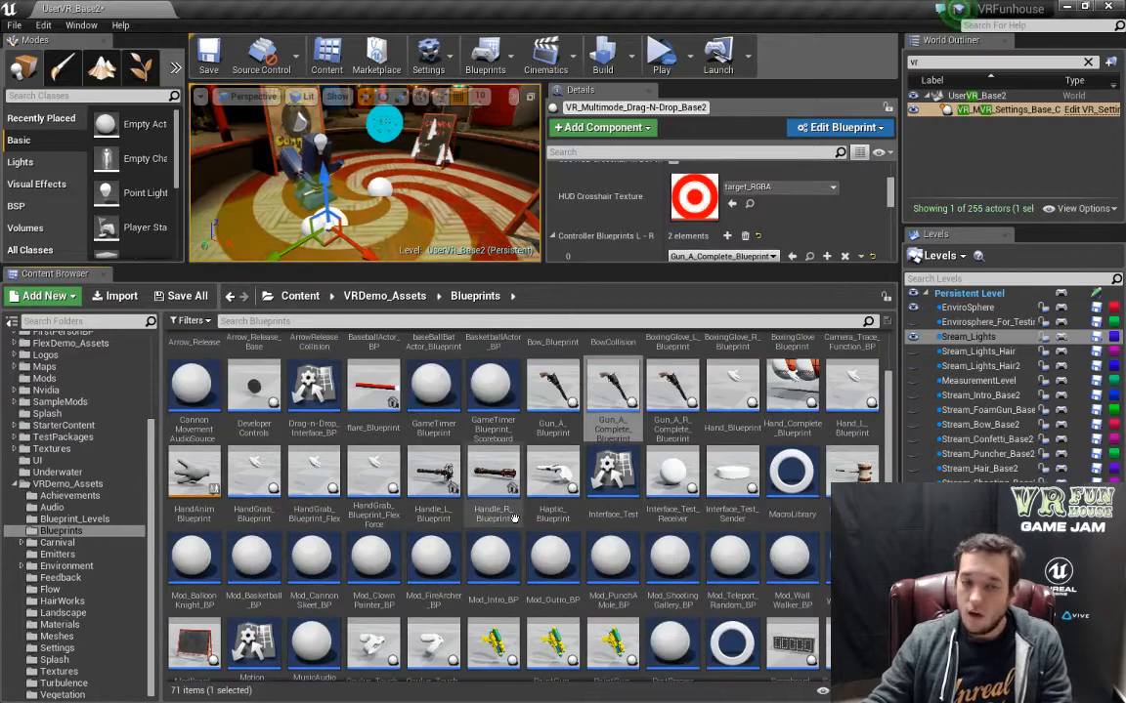
{"action": "scroll", "coordinate": [684, 479], "scroll_direction": "up", "scroll_amount": 1}
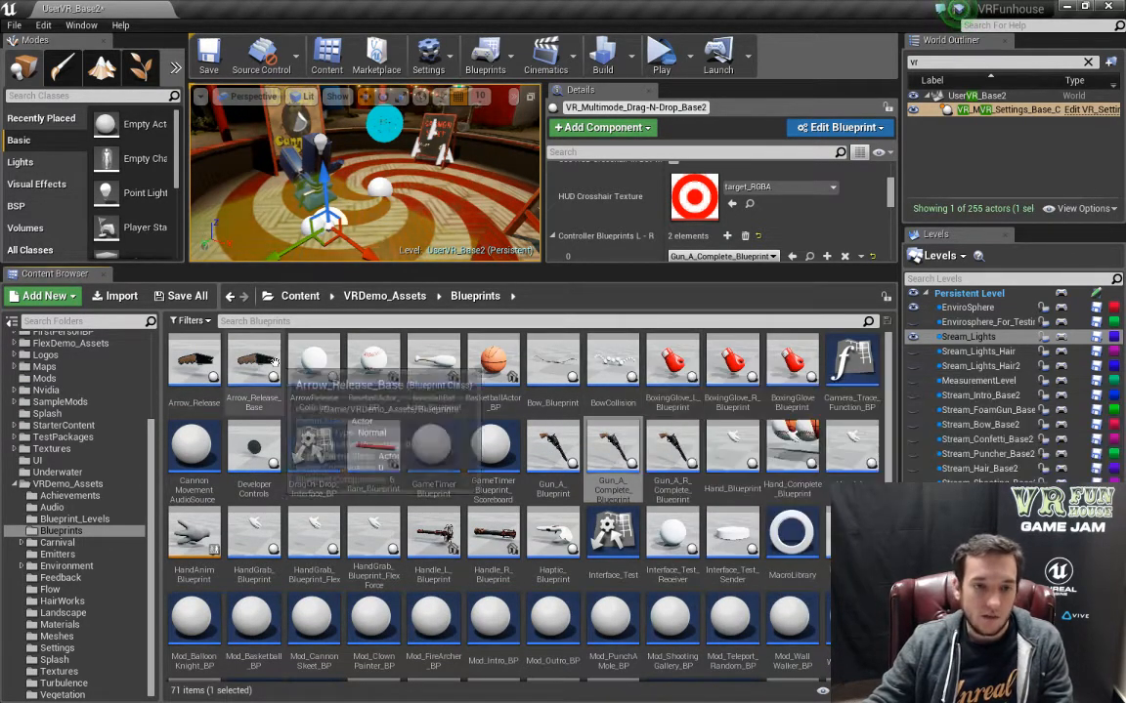
{"action": "scroll", "coordinate": [466, 596], "scroll_direction": "down", "scroll_amount": 2}
{"action": "scroll", "coordinate": [466, 604], "scroll_direction": "down", "scroll_amount": 1}
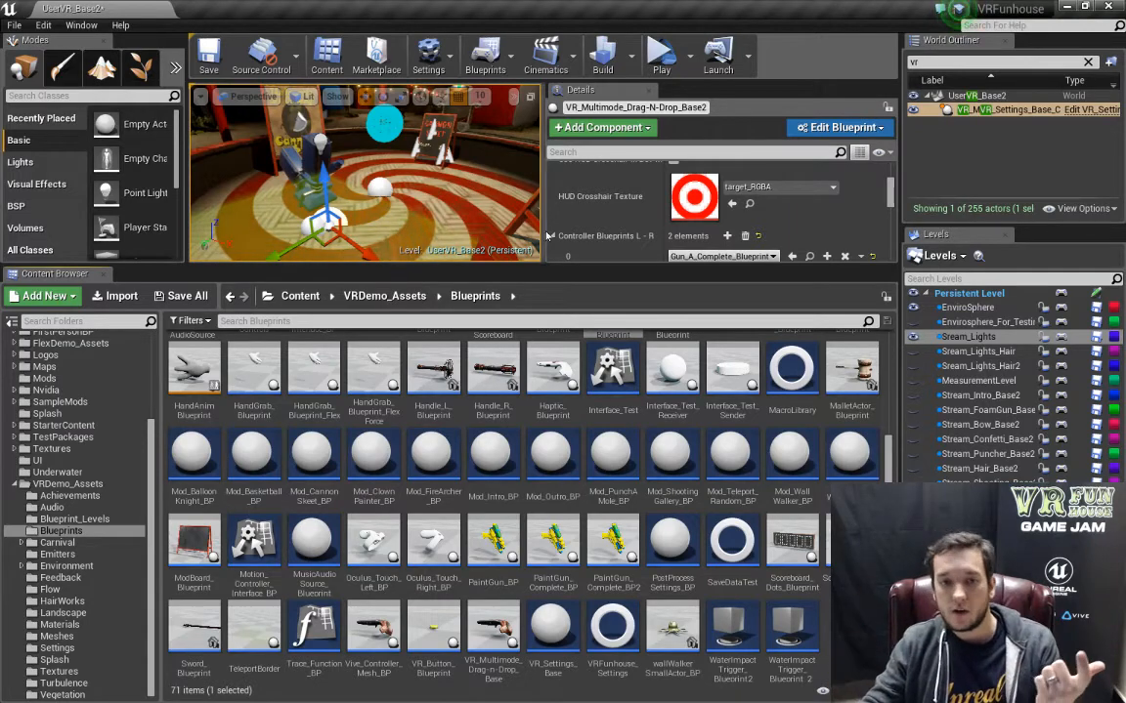
{"action": "left_click_drag", "start_coordinate": [568, 266], "coordinate": [576, 448]}
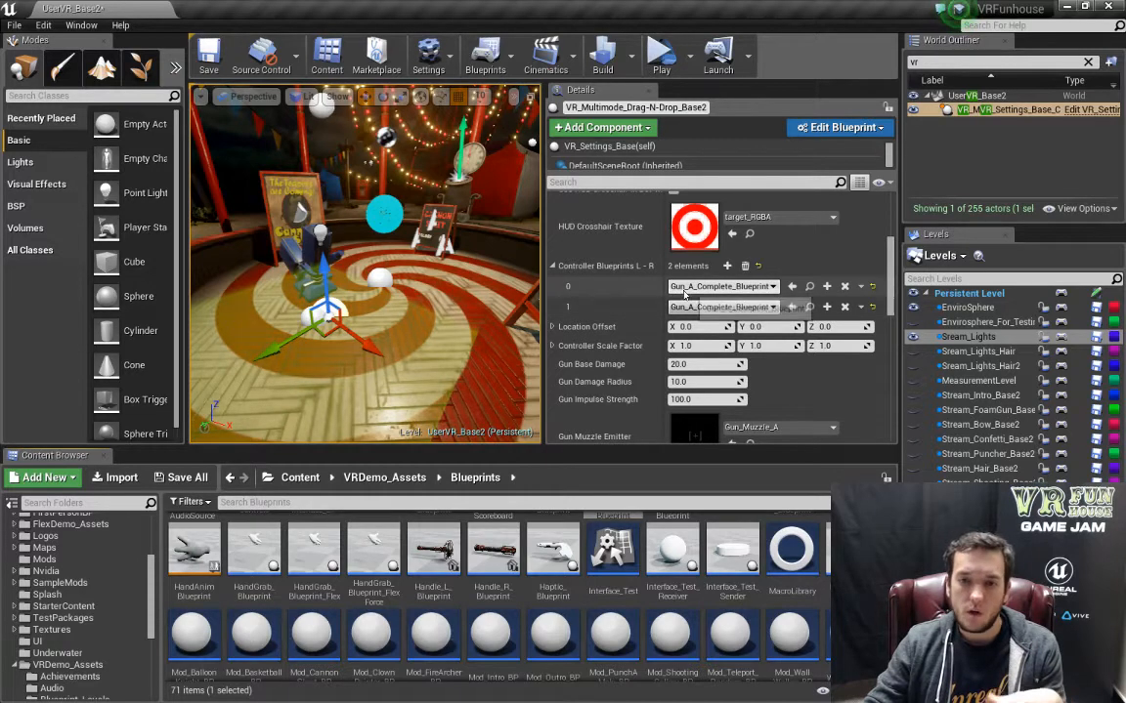
Assign PaintGun_Complete_BP to element 0 of Controller Blueprints L - R.
{"action": "left_click", "coordinate": [685, 288]}
{"action": "left_click", "coordinate": [384, 592]}
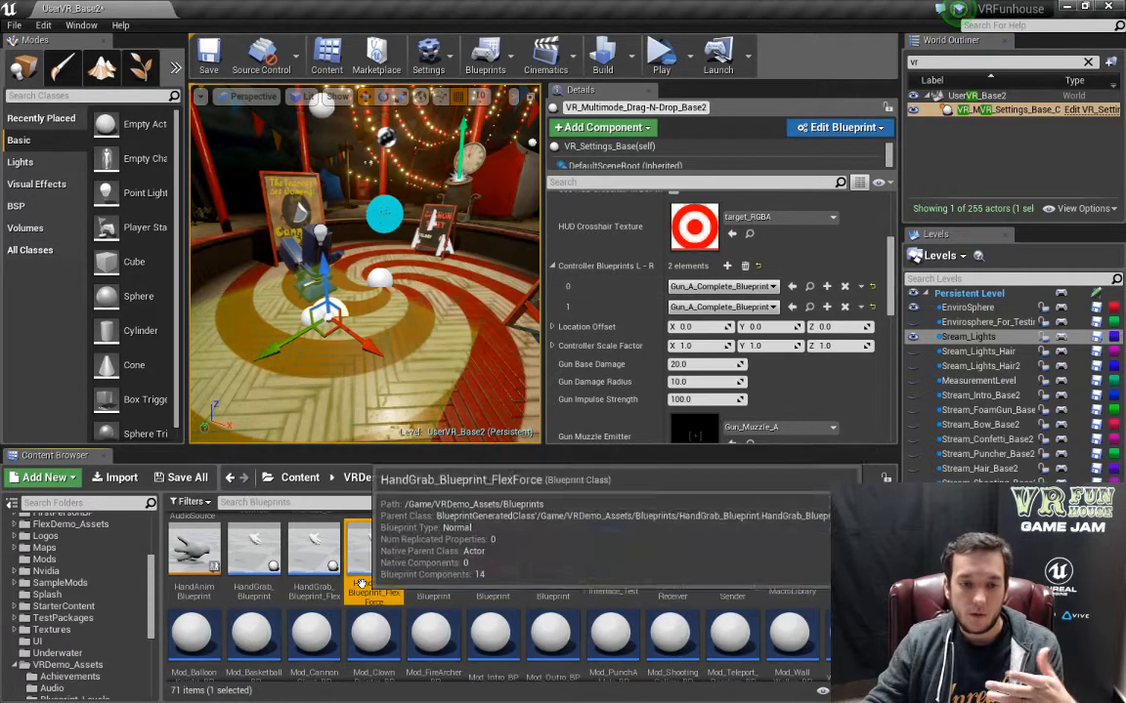
{"action": "scroll", "coordinate": [525, 614], "scroll_direction": "up", "scroll_amount": 4}
{"action": "scroll", "coordinate": [524, 606], "scroll_direction": "down", "scroll_amount": 4}
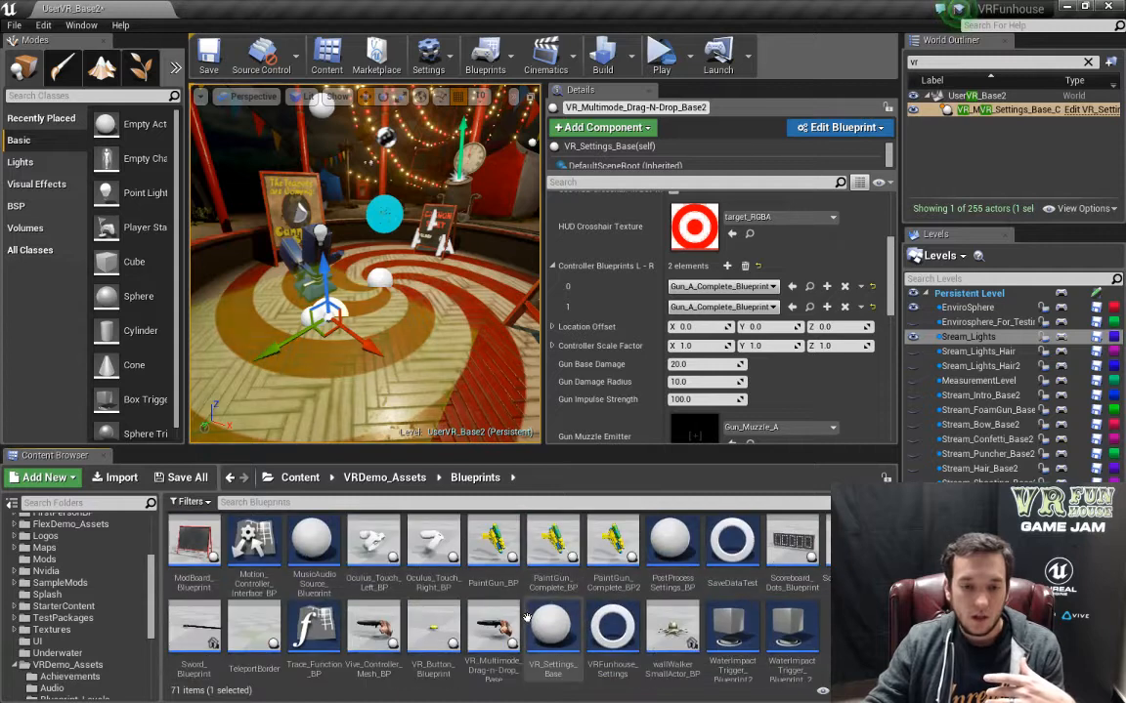
{"action": "left_click", "coordinate": [553, 549]}
{"action": "left_click", "coordinate": [792, 286]}
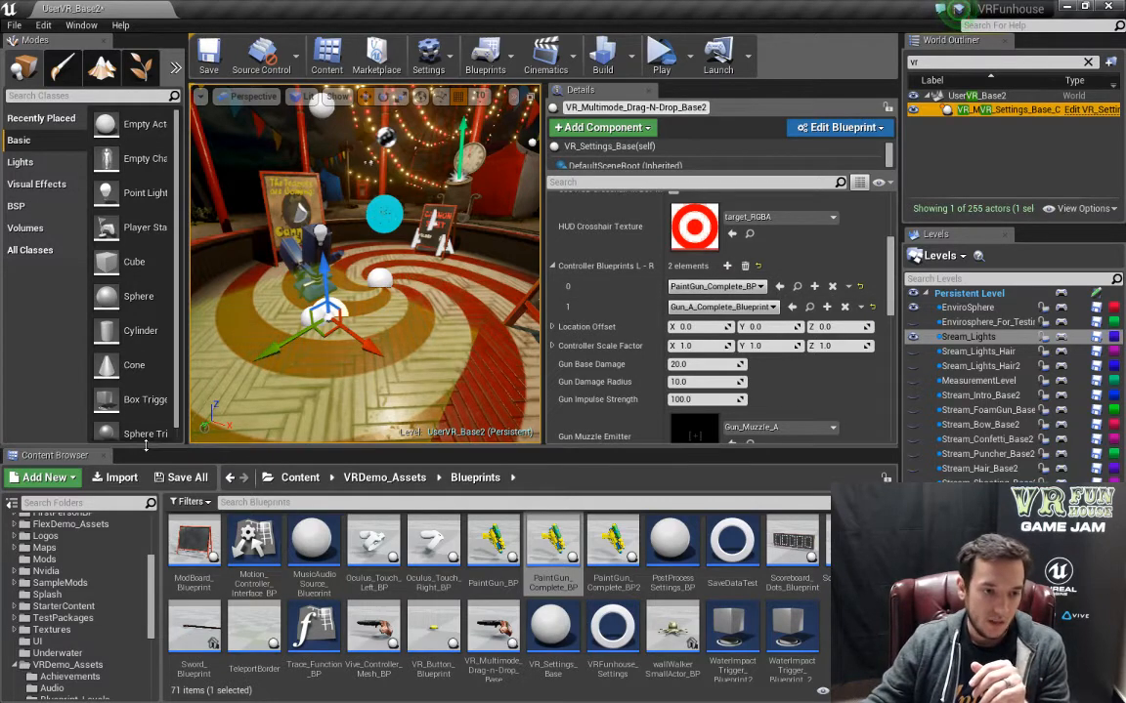
Enlarge the Content Browser and open the Mods folder.
{"action": "left_click_drag", "start_coordinate": [135, 446], "coordinate": [208, 196]}
{"action": "scroll", "coordinate": [98, 391], "scroll_direction": "up", "scroll_amount": 3}
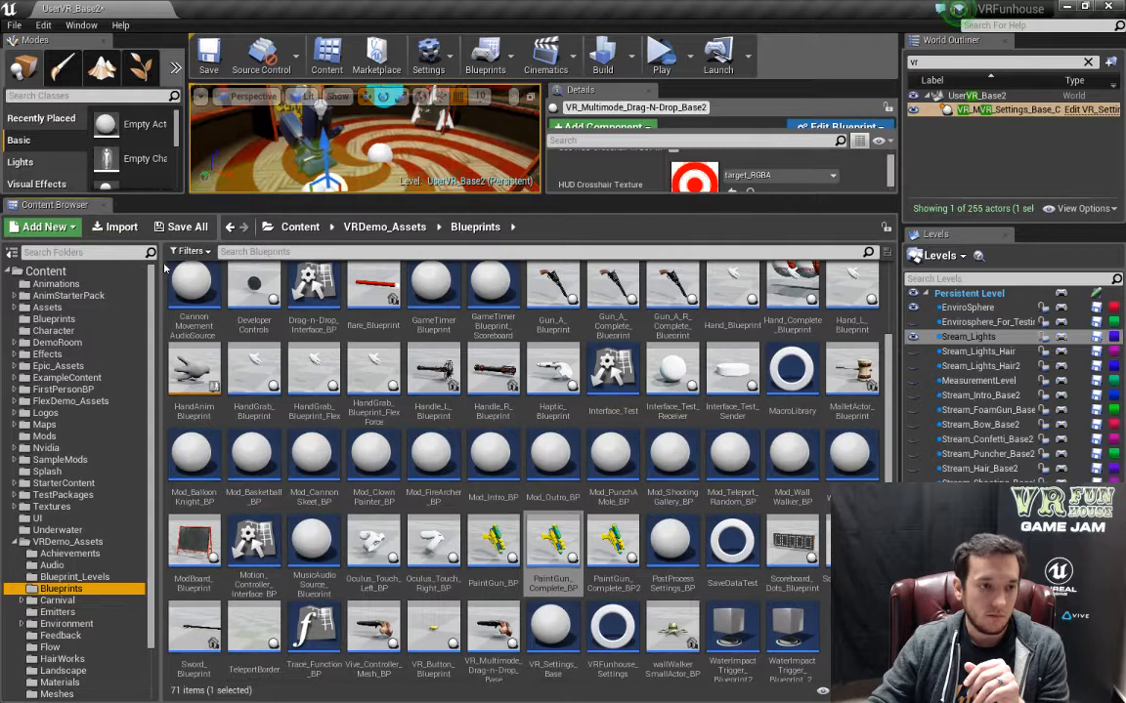
{"action": "left_click", "coordinate": [46, 437]}
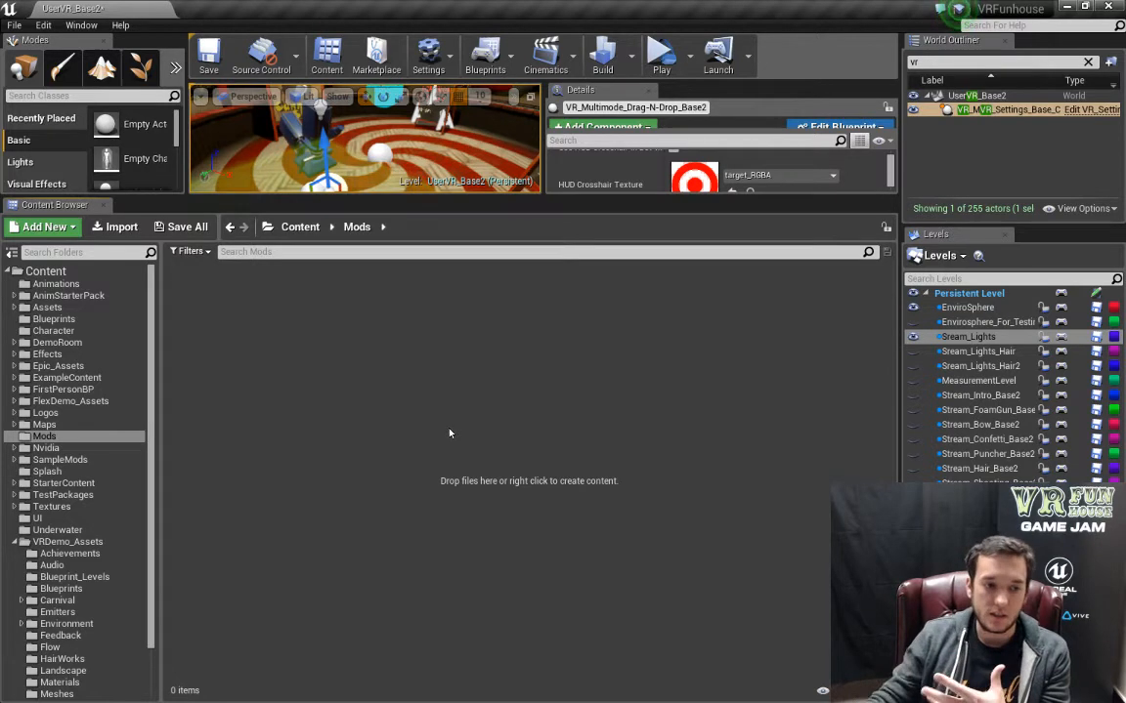
Examine the BigTop_Sample mod in SampleMods, including its ArenaTent level and Assets folder, and return to the Mods folder.
{"action": "left_click", "coordinate": [44, 459]}
{"action": "left_click", "coordinate": [14, 460]}
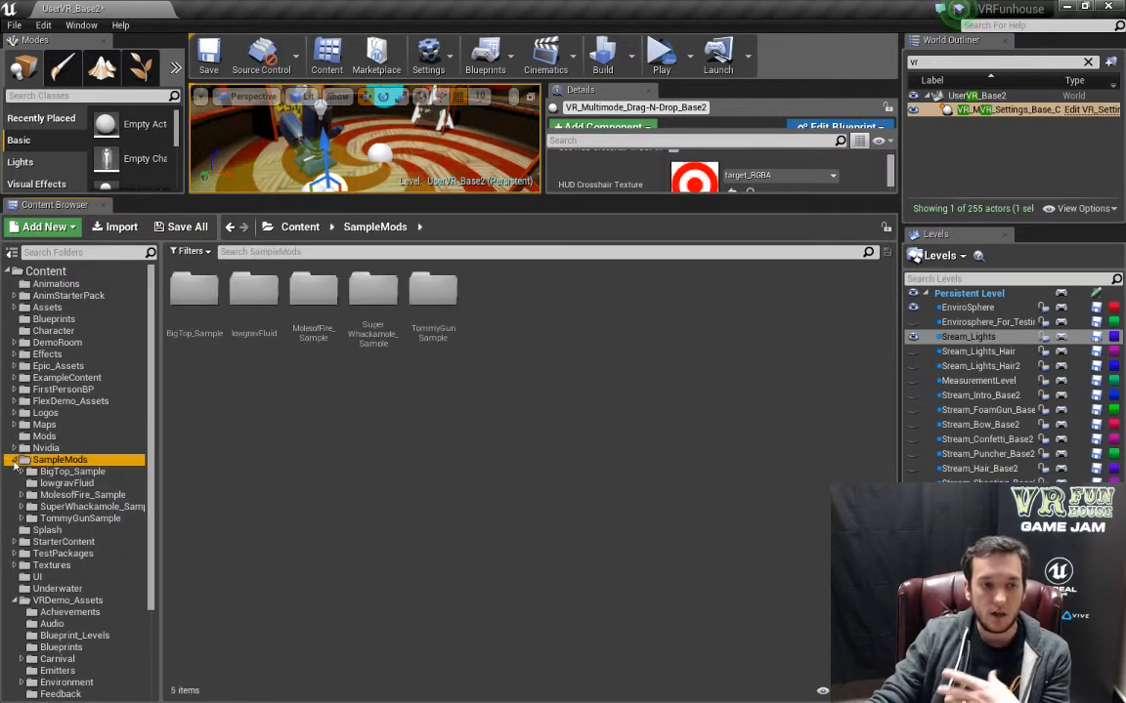
{"action": "left_click", "coordinate": [68, 473]}
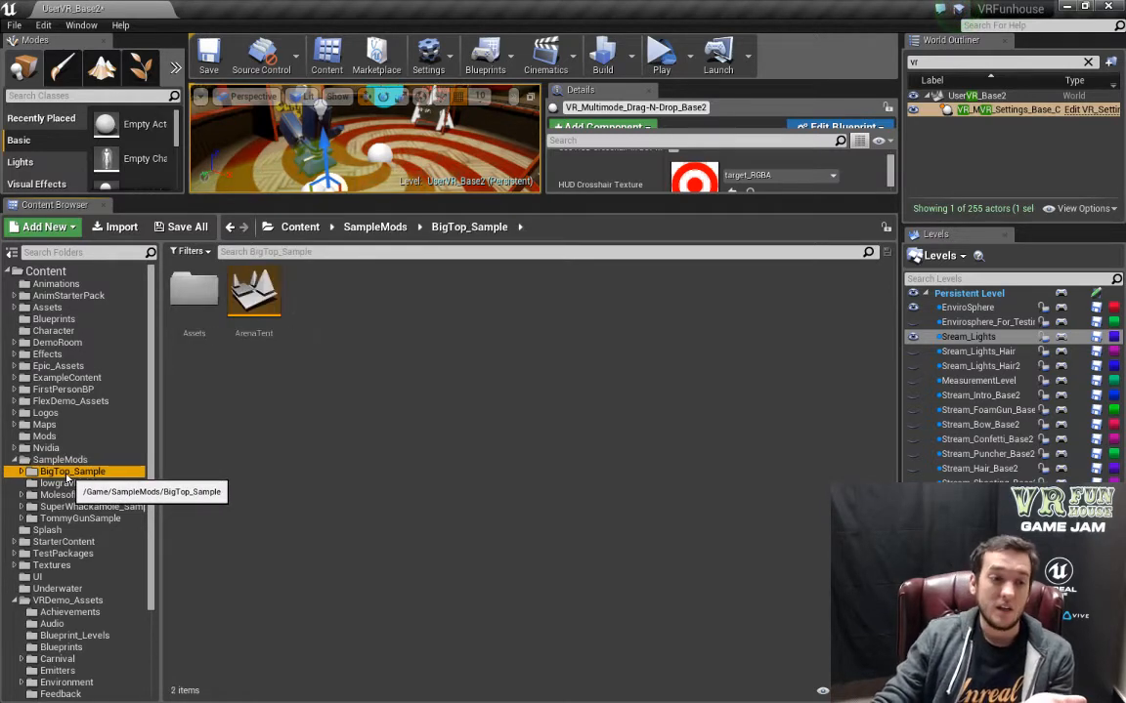
{"action": "left_click", "coordinate": [253, 307]}
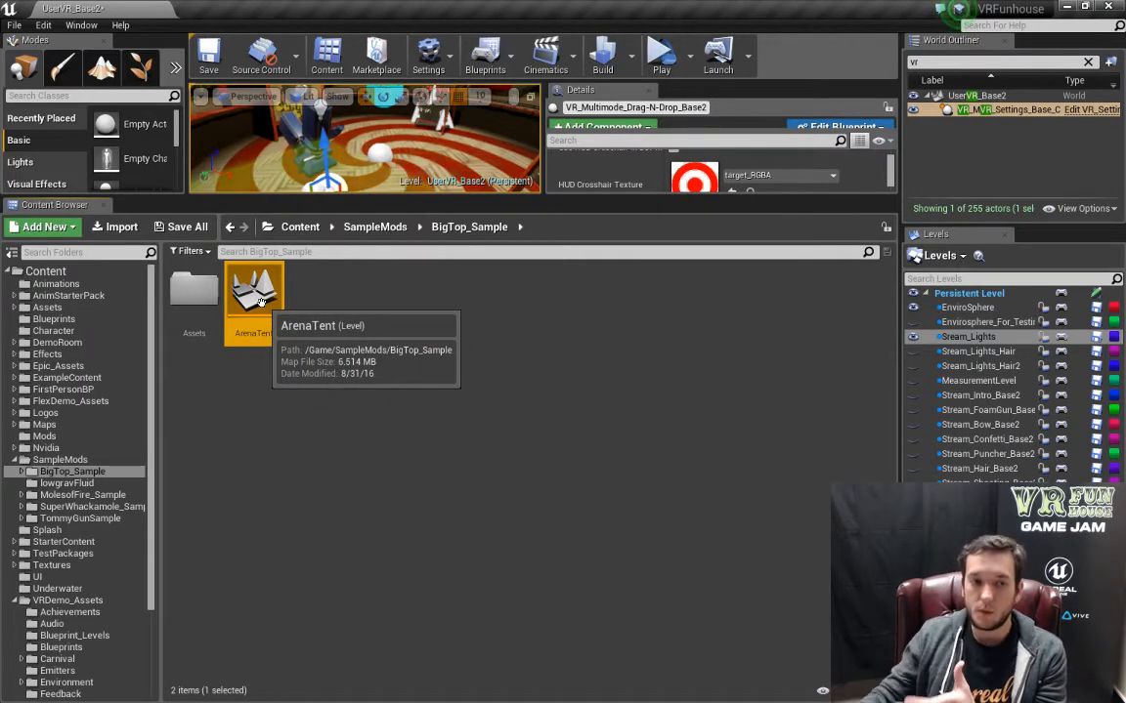
{"action": "double_click", "coordinate": [193, 291]}
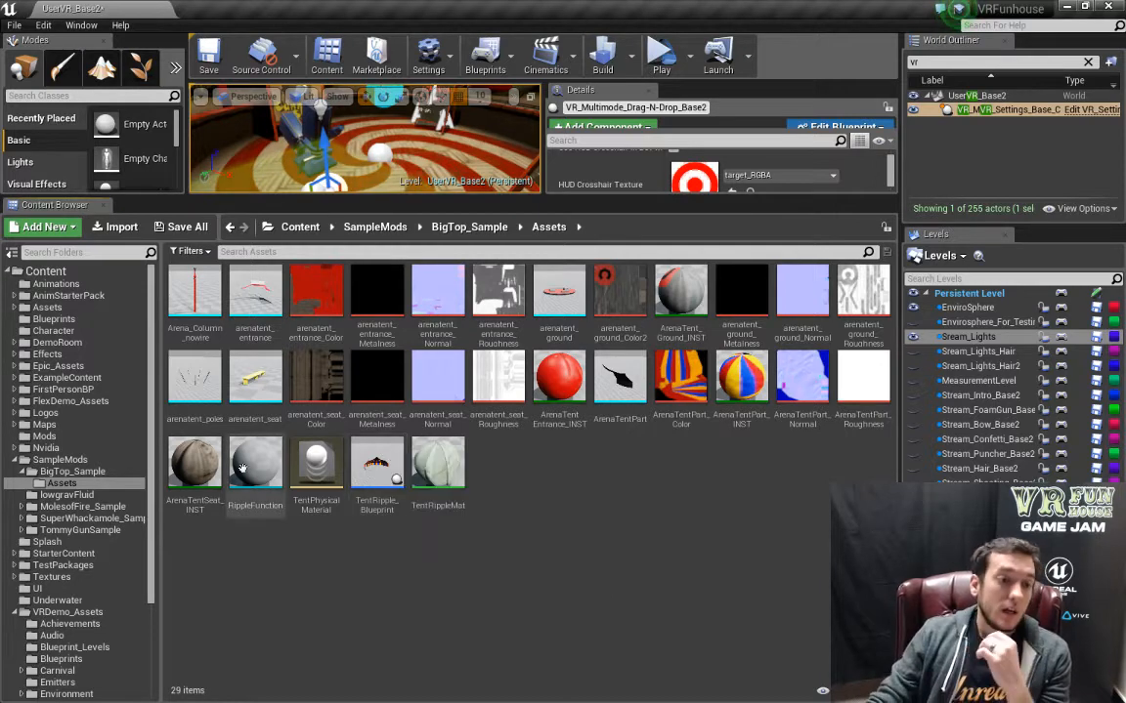
{"action": "left_click", "coordinate": [44, 435]}
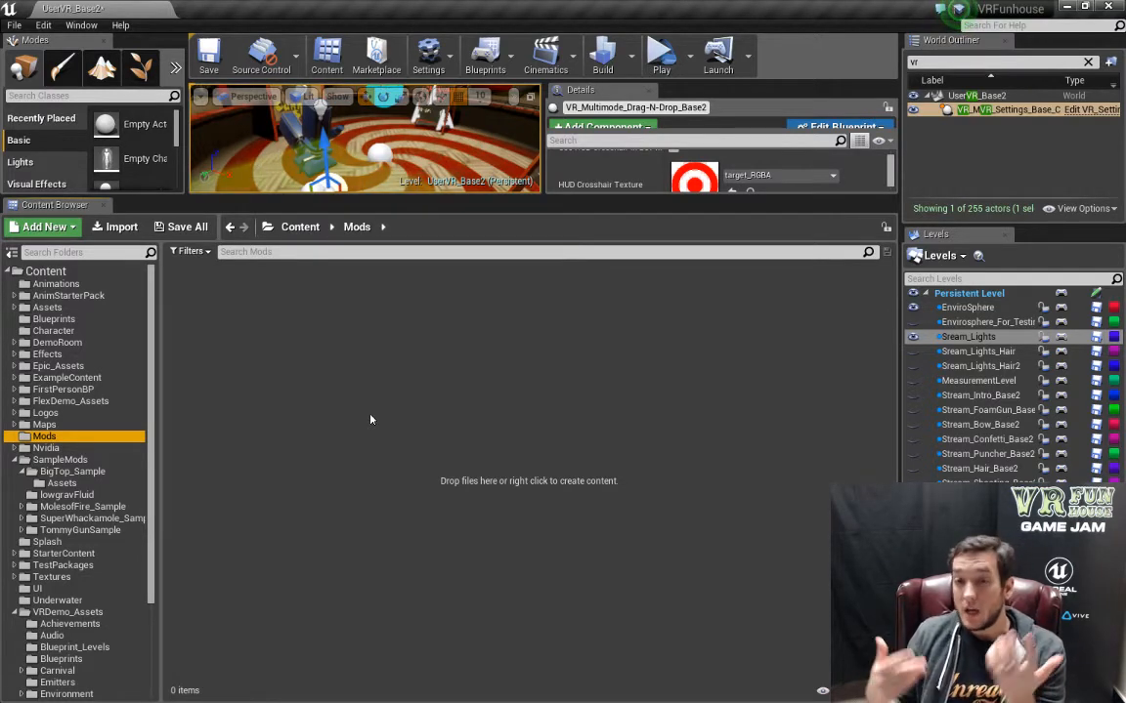
Shrink the Content Browser, open the persistent level's blueprint and survey its event graph.
{"action": "left_click_drag", "start_coordinate": [427, 201], "coordinate": [434, 497]}
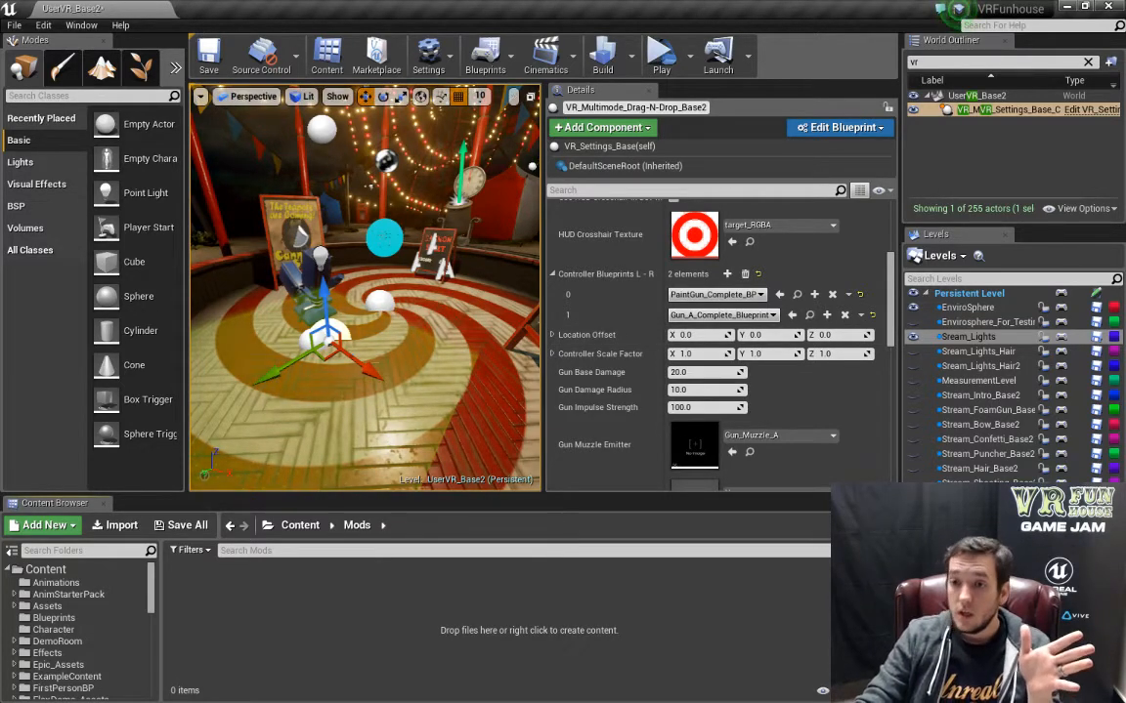
{"action": "left_click", "coordinate": [1062, 295]}
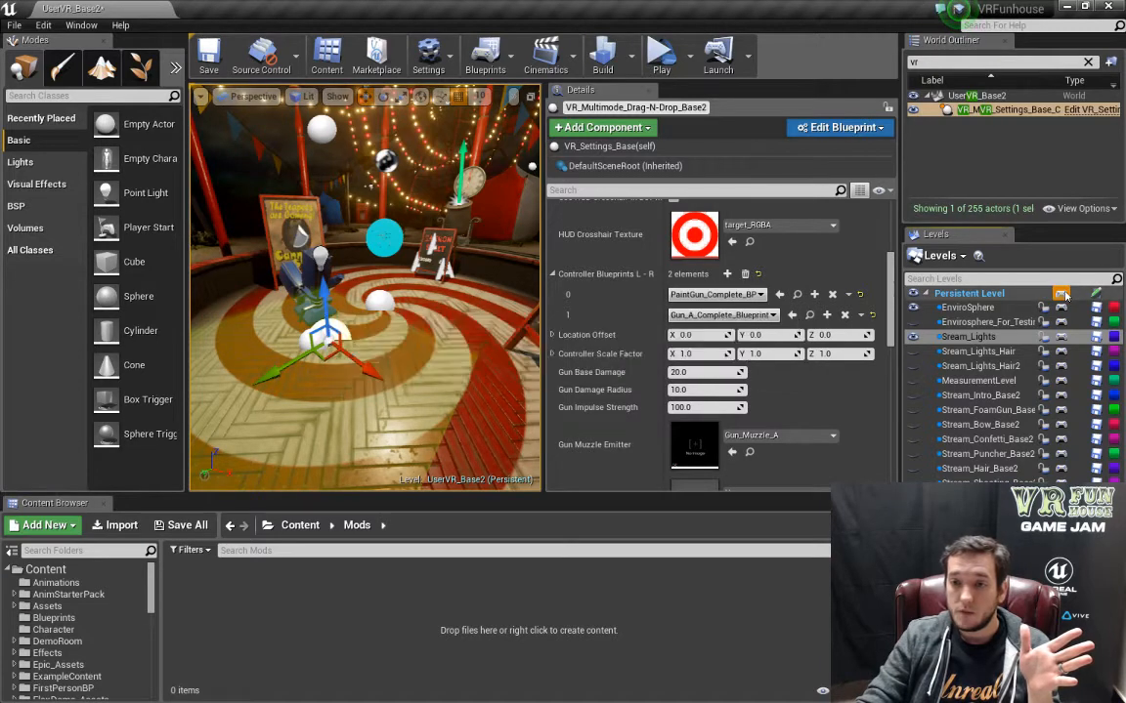
{"action": "scroll", "coordinate": [640, 291], "scroll_direction": "down", "scroll_amount": 7}
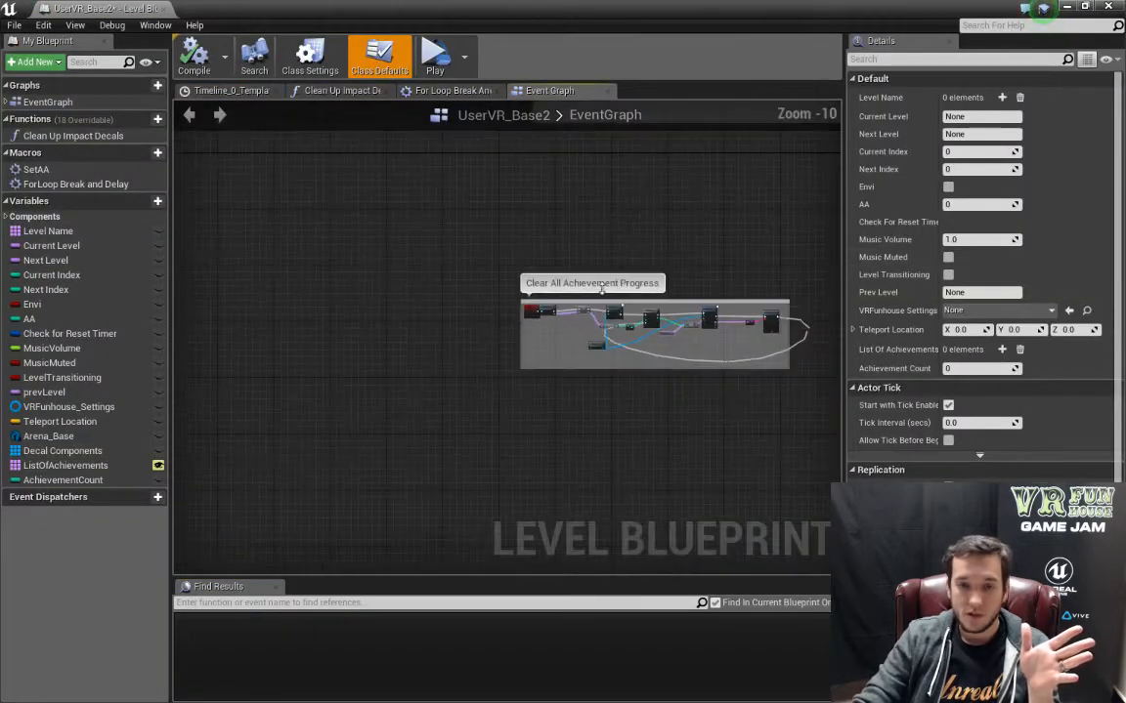
{"action": "right_click_drag", "start_coordinate": [608, 265], "coordinate": [119, 562]}
{"action": "scroll", "coordinate": [414, 206], "scroll_direction": "down", "scroll_amount": 2}
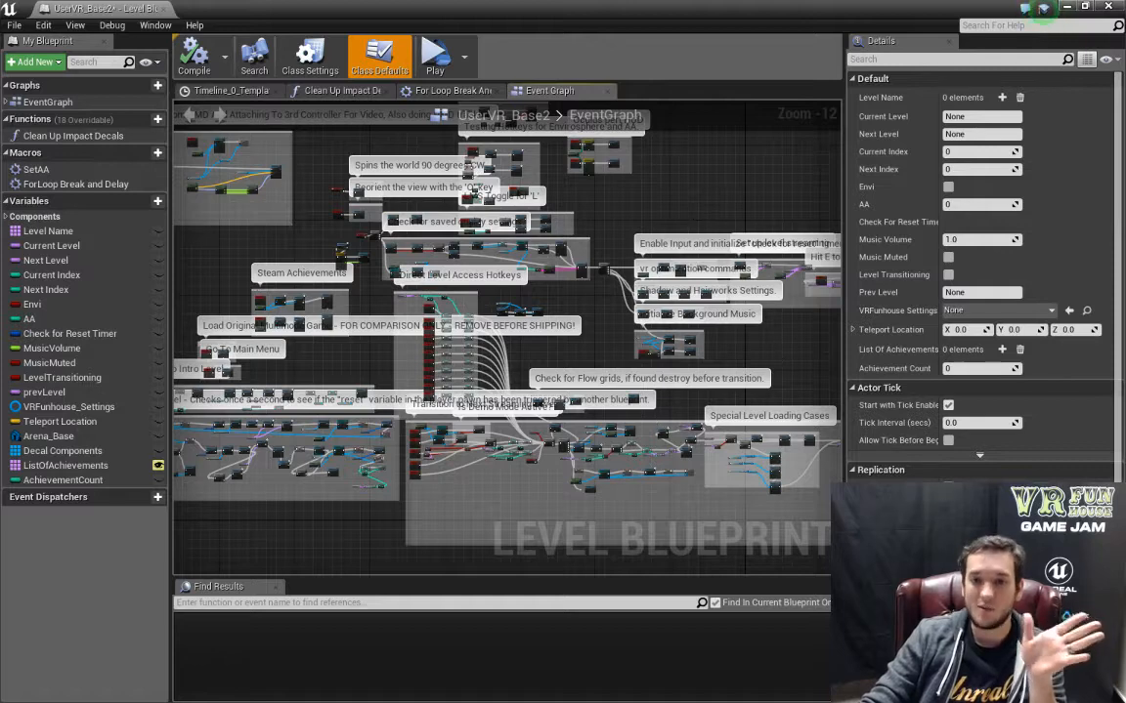
{"action": "right_click_drag", "start_coordinate": [776, 355], "coordinate": [680, 321]}
{"action": "right_click", "coordinate": [681, 322]}
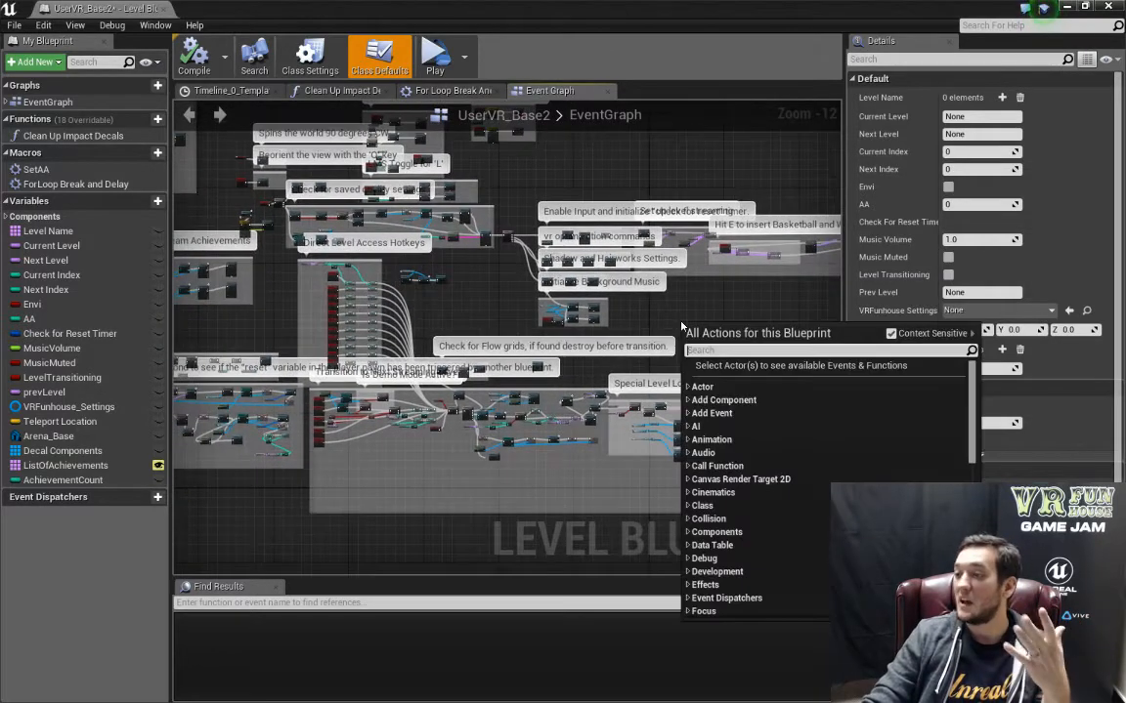
{"action": "left_click", "coordinate": [676, 315]}
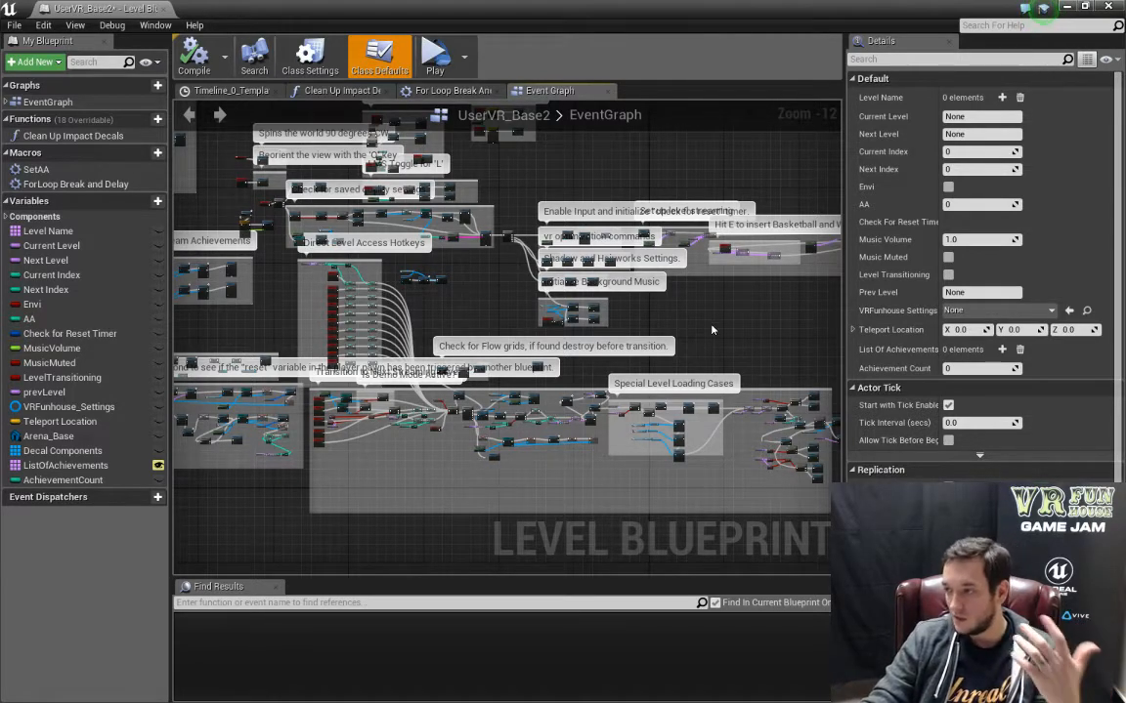
Examine the Transition to Next Streaming Level and Special Level Loading Cases sections of the level blueprint's event graph.
{"action": "right_click_drag", "start_coordinate": [712, 331], "coordinate": [652, 363]}
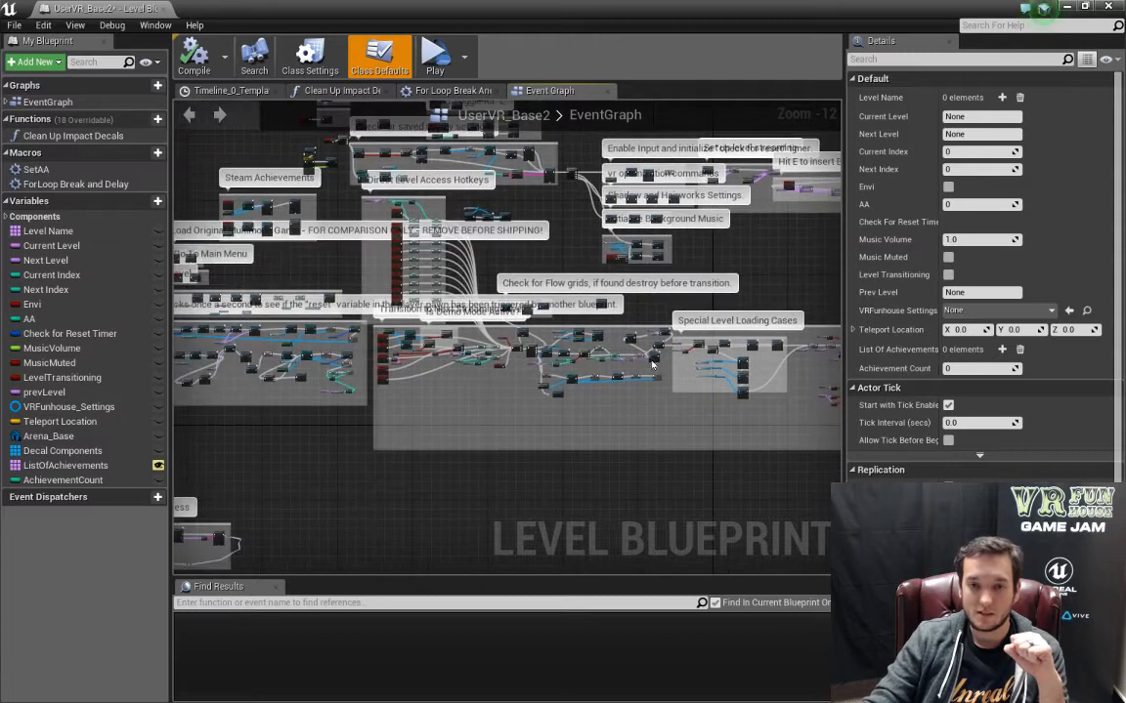
{"action": "right_click_drag", "start_coordinate": [493, 418], "coordinate": [534, 416]}
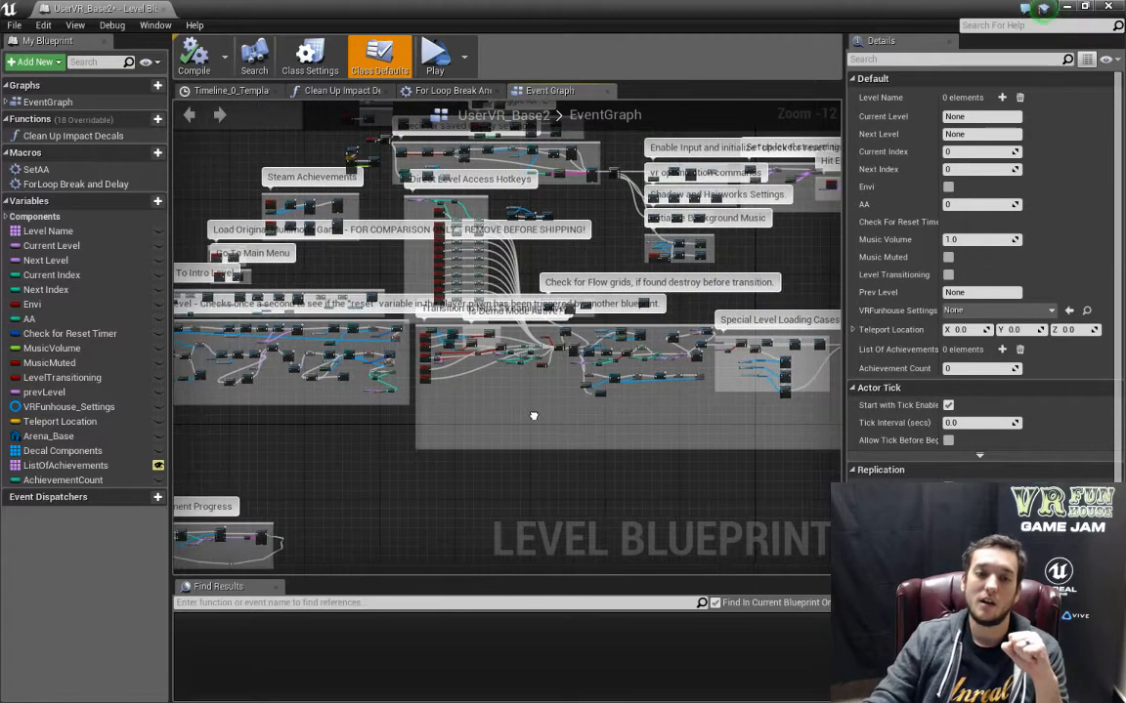
{"action": "scroll", "coordinate": [523, 420], "scroll_direction": "up", "scroll_amount": 2}
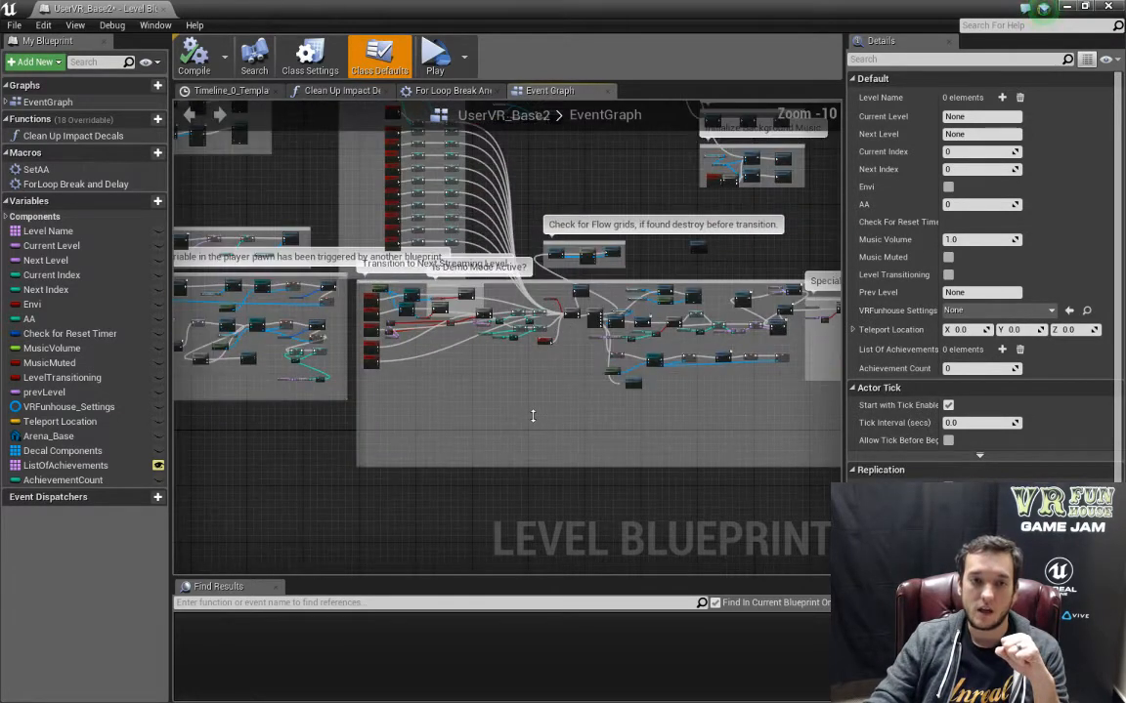
{"action": "scroll", "coordinate": [516, 425], "scroll_direction": "up", "scroll_amount": 5}
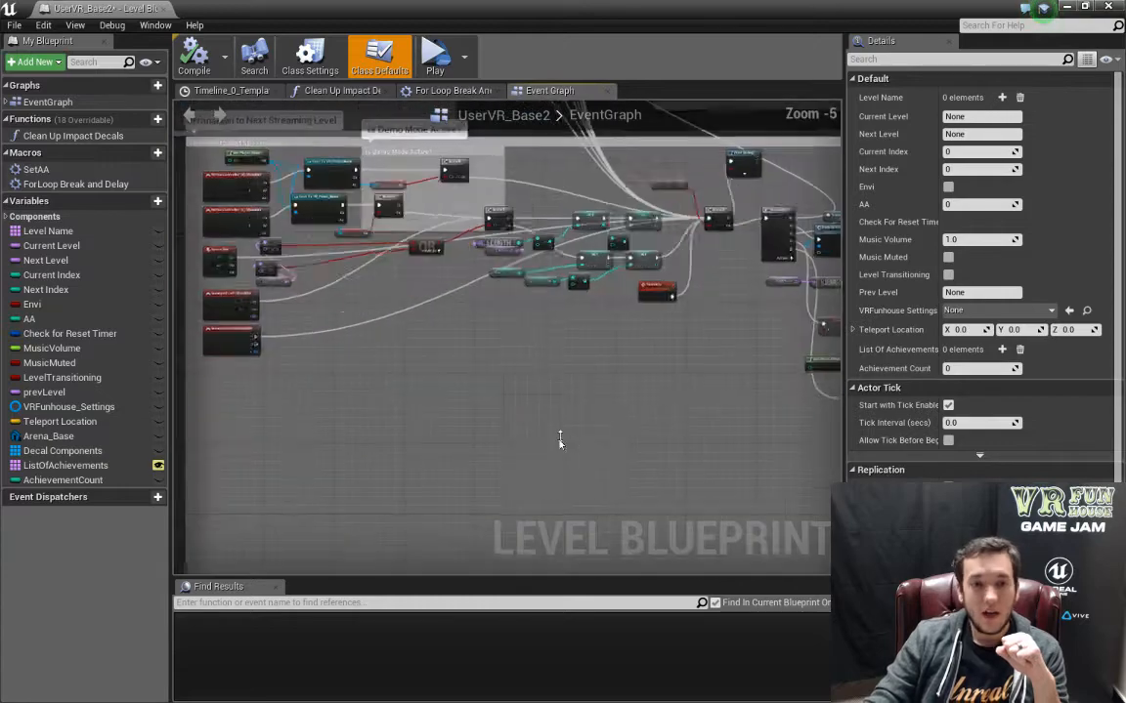
{"action": "scroll", "coordinate": [426, 373], "scroll_direction": "down", "scroll_amount": 6}
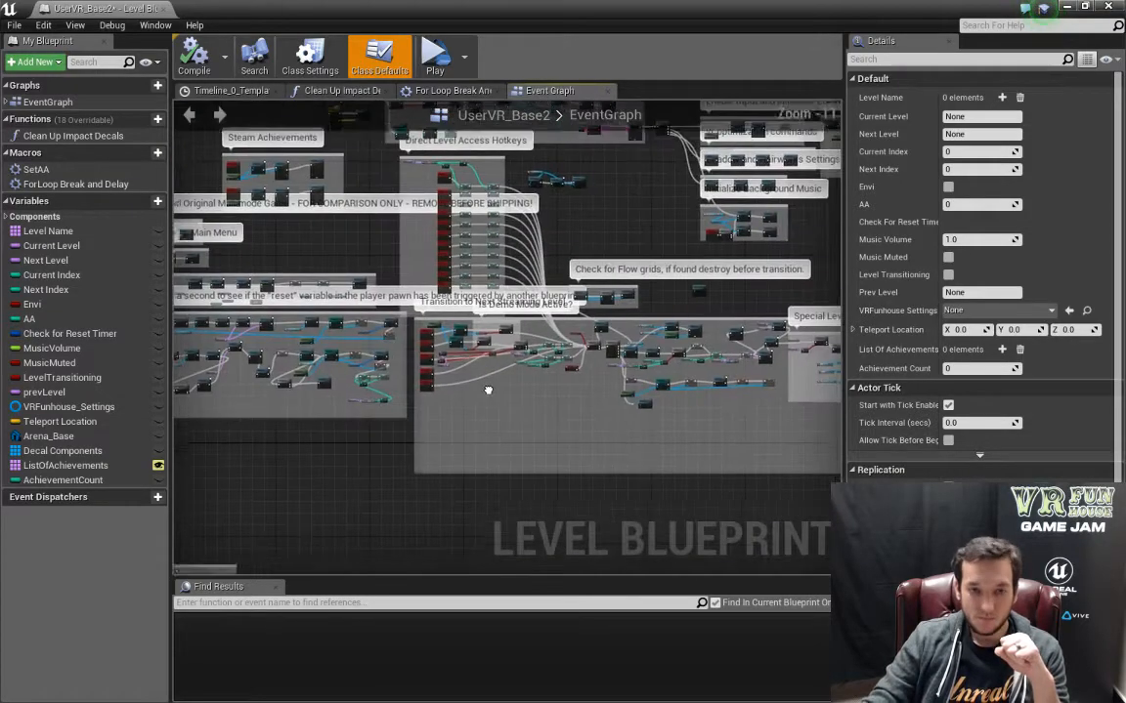
{"action": "right_click_drag", "start_coordinate": [484, 396], "coordinate": [196, 492]}
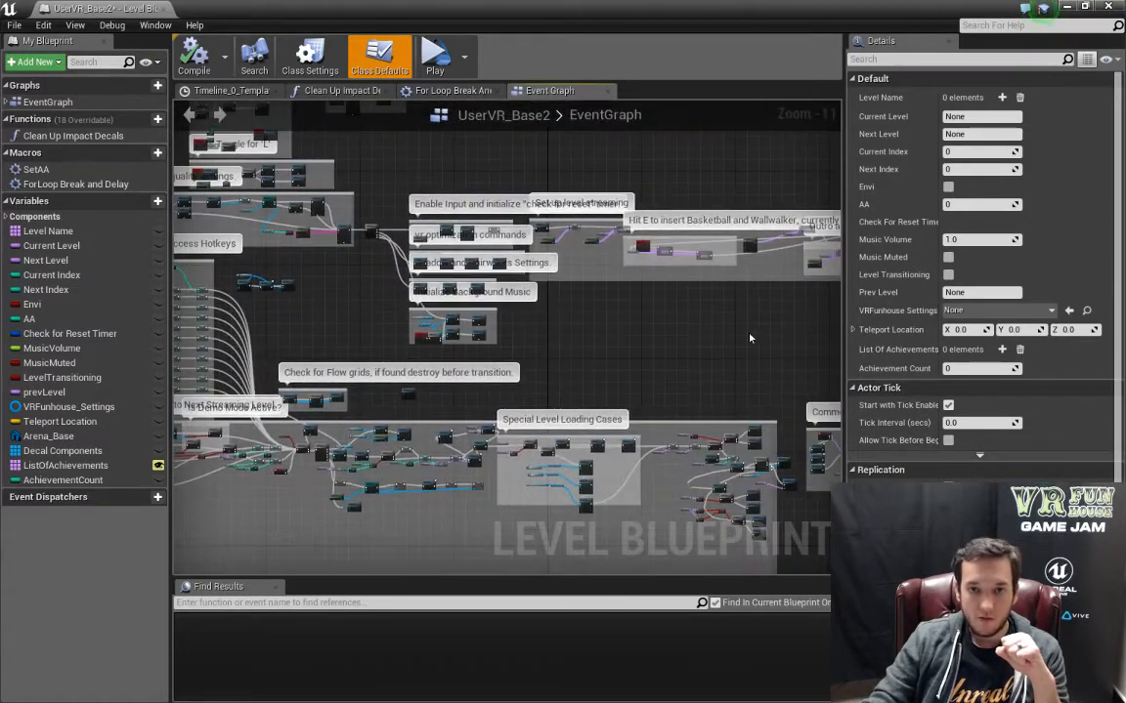
{"action": "right_click_drag", "start_coordinate": [774, 324], "coordinate": [586, 394]}
Examine the Set up level streaming section, including the arrays holding Stream_FoamGun_Base2 and Stream_Bow_Base2.
{"action": "scroll", "coordinate": [585, 395], "scroll_direction": "up", "scroll_amount": 3}
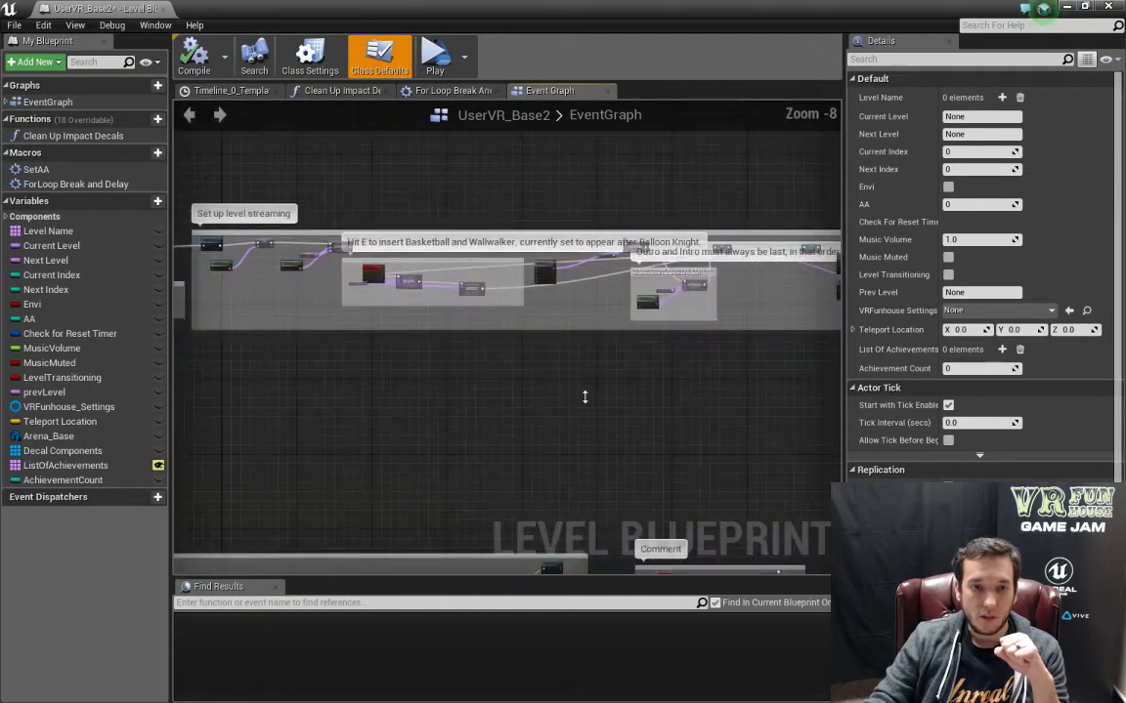
{"action": "right_click_drag", "start_coordinate": [309, 382], "coordinate": [595, 422]}
{"action": "scroll", "coordinate": [594, 435], "scroll_direction": "up", "scroll_amount": 3}
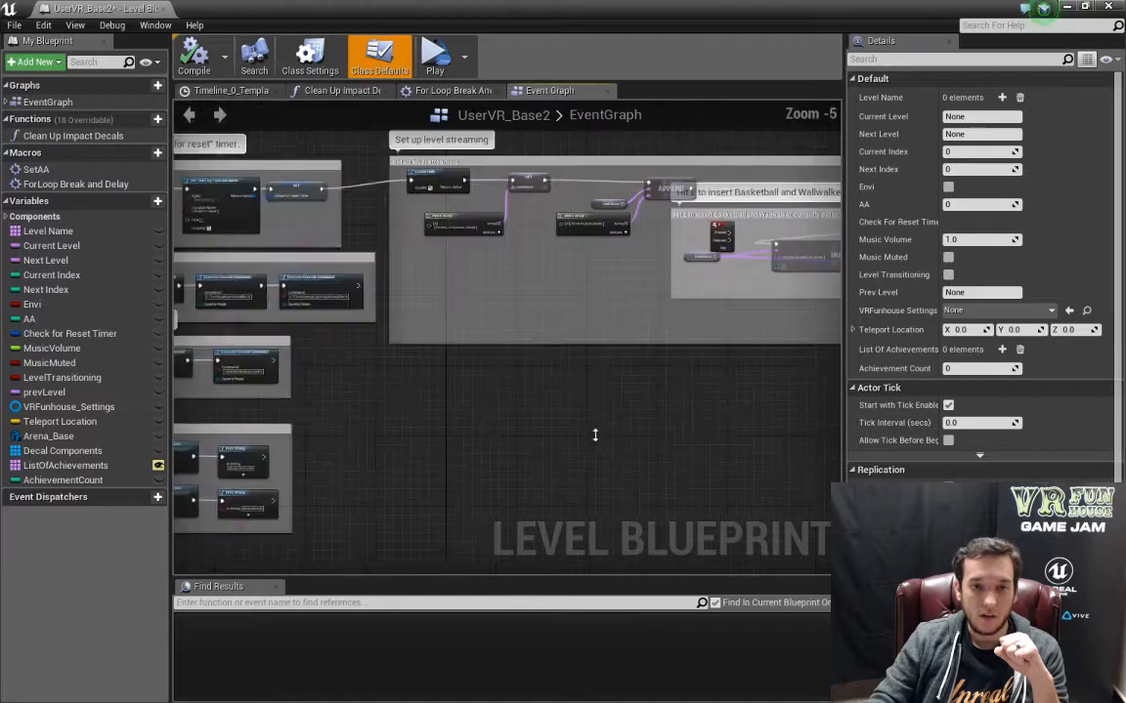
{"action": "scroll", "coordinate": [595, 435], "scroll_direction": "up", "scroll_amount": 1}
{"action": "right_click_drag", "start_coordinate": [616, 297], "coordinate": [443, 455]}
{"action": "right_click_drag", "start_coordinate": [426, 369], "coordinate": [521, 383]}
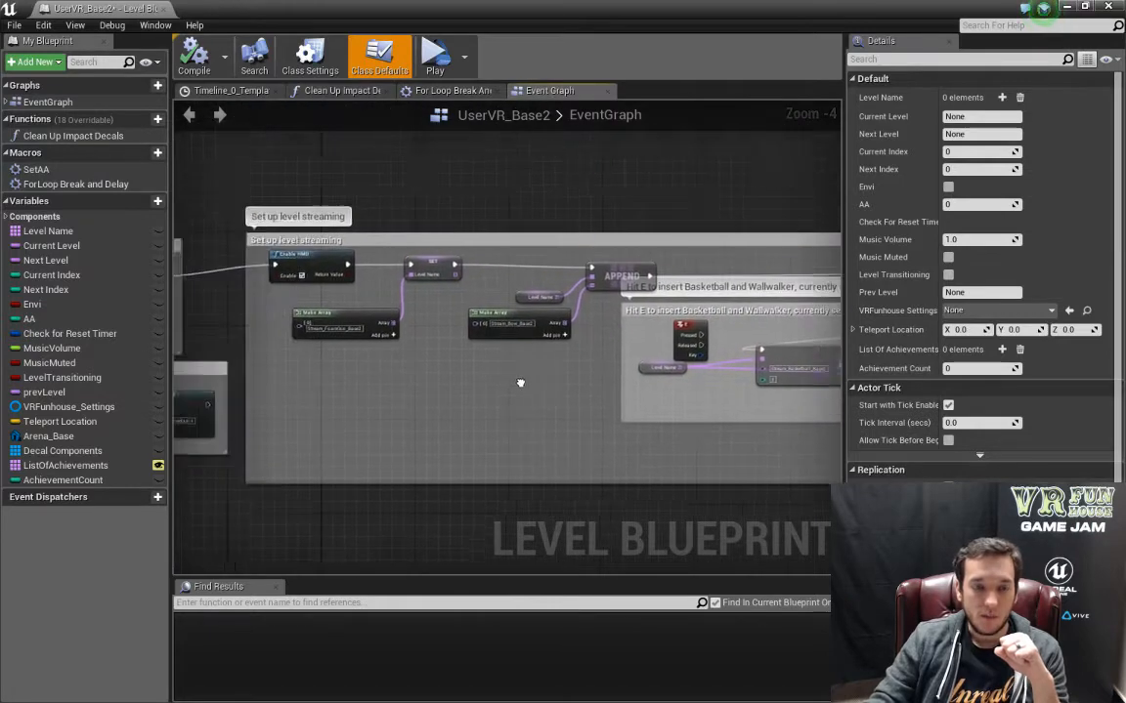
{"action": "scroll", "coordinate": [521, 383], "scroll_direction": "up", "scroll_amount": 3}
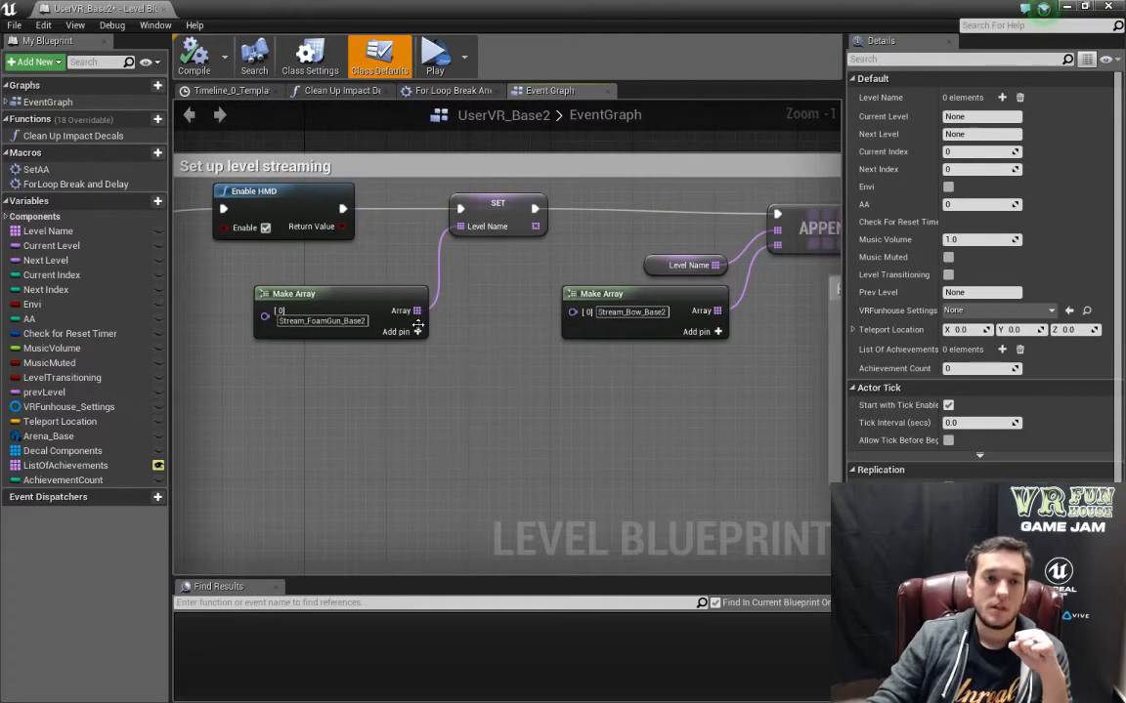
{"action": "left_click", "coordinate": [332, 294]}
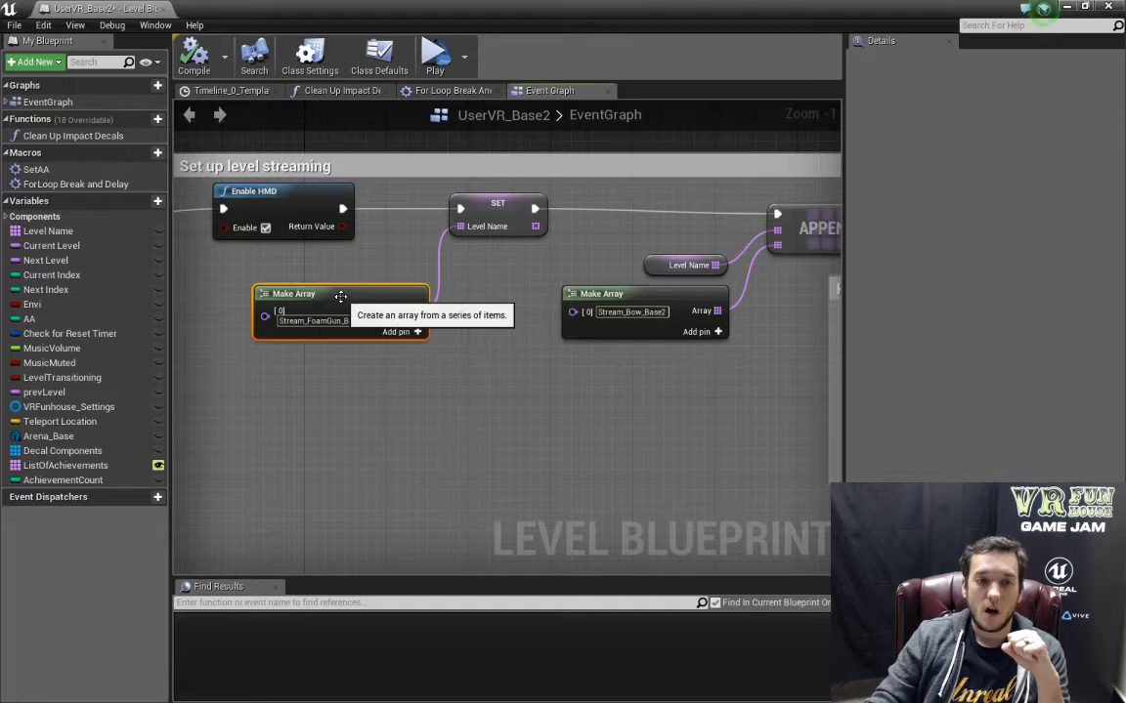
{"action": "left_click", "coordinate": [665, 295]}
Follow the level streaming chain past the Basketball and Wallwalker inserts to the Confetti-to-Cannon array, and close the level blueprint.
{"action": "right_click_drag", "start_coordinate": [742, 369], "coordinate": [349, 320]}
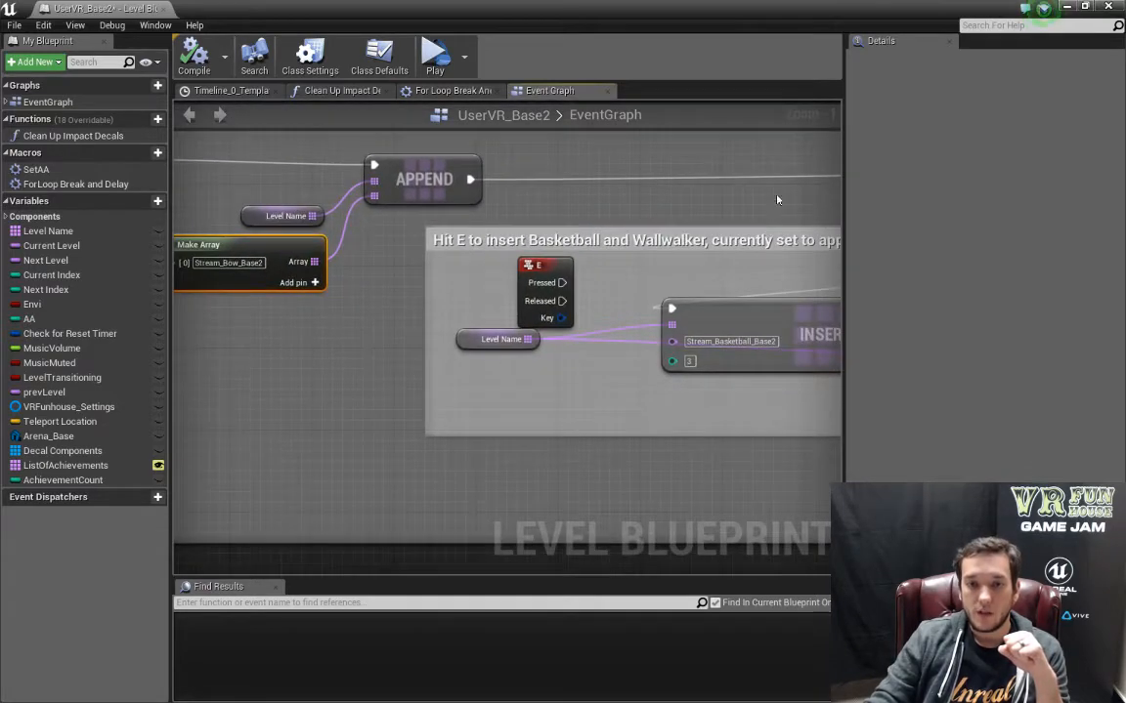
{"action": "right_click_drag", "start_coordinate": [778, 200], "coordinate": [284, 213]}
{"action": "right_click_drag", "start_coordinate": [764, 214], "coordinate": [459, 179]}
{"action": "left_click", "coordinate": [561, 216]}
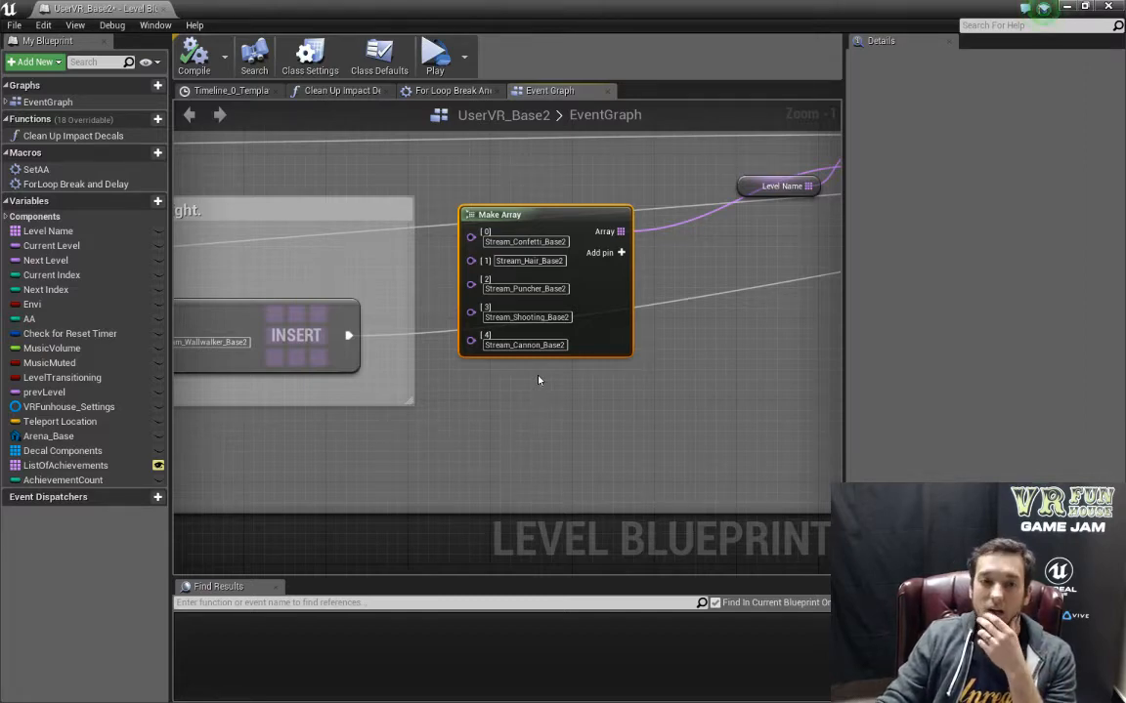
{"action": "left_click", "coordinate": [162, 11]}
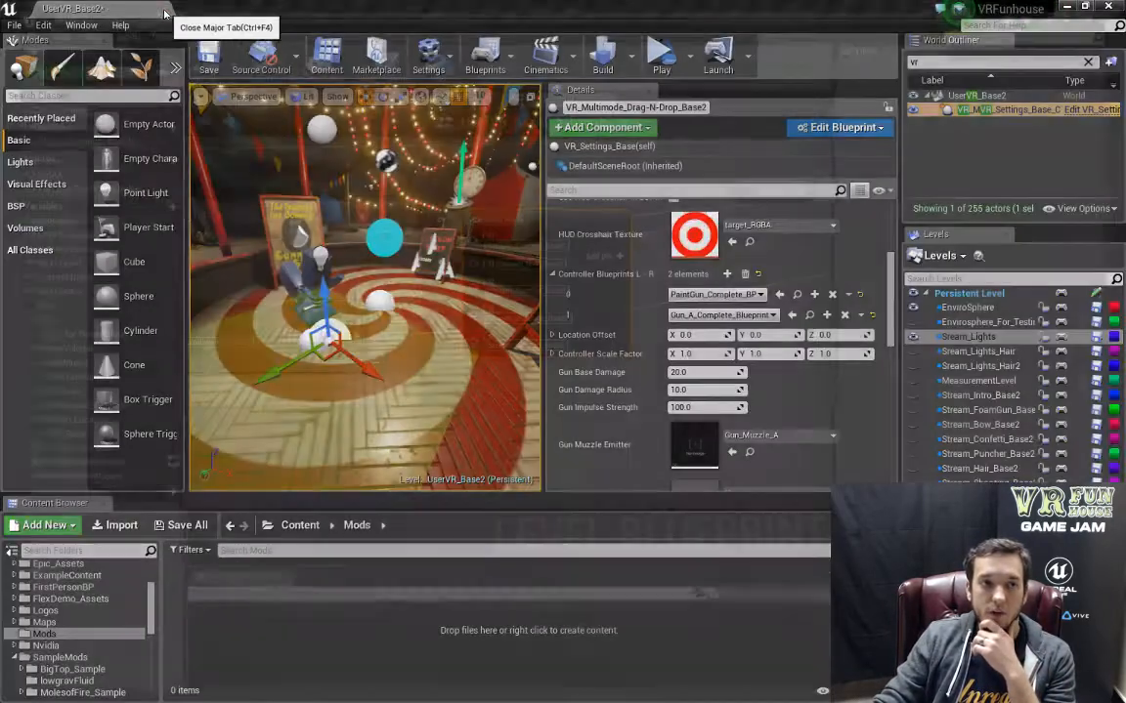
Open the option for adding an existing sublevel to the persistent level.
{"action": "left_click", "coordinate": [938, 256]}
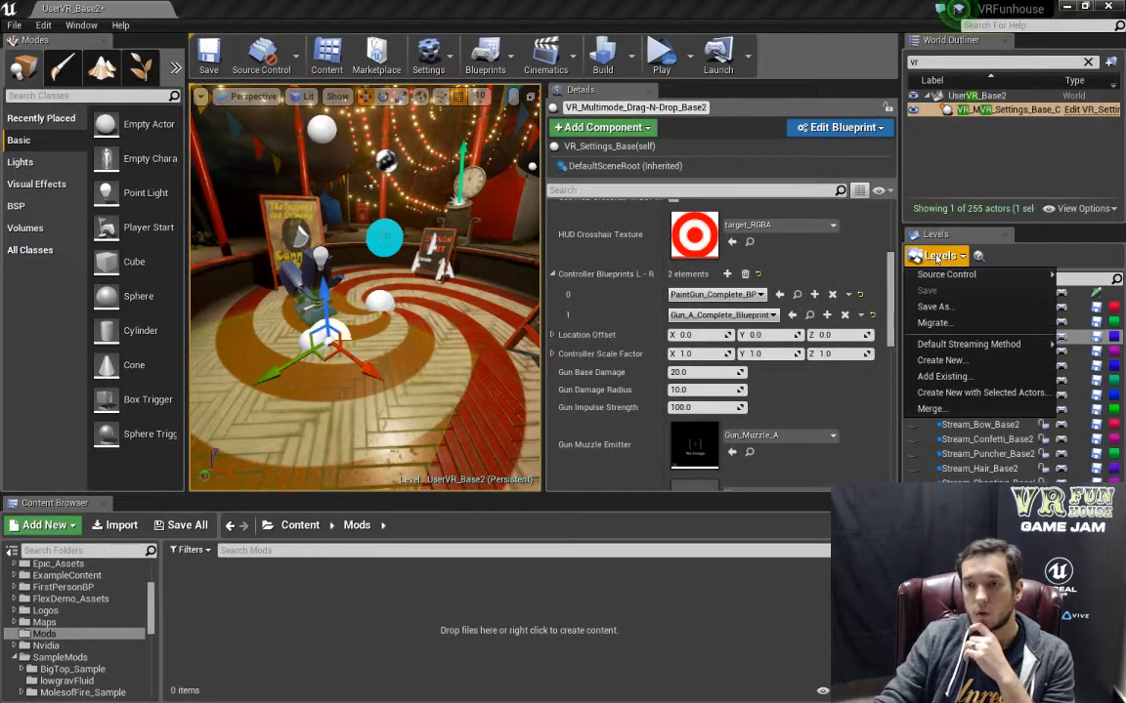
{"action": "left_click", "coordinate": [967, 378]}
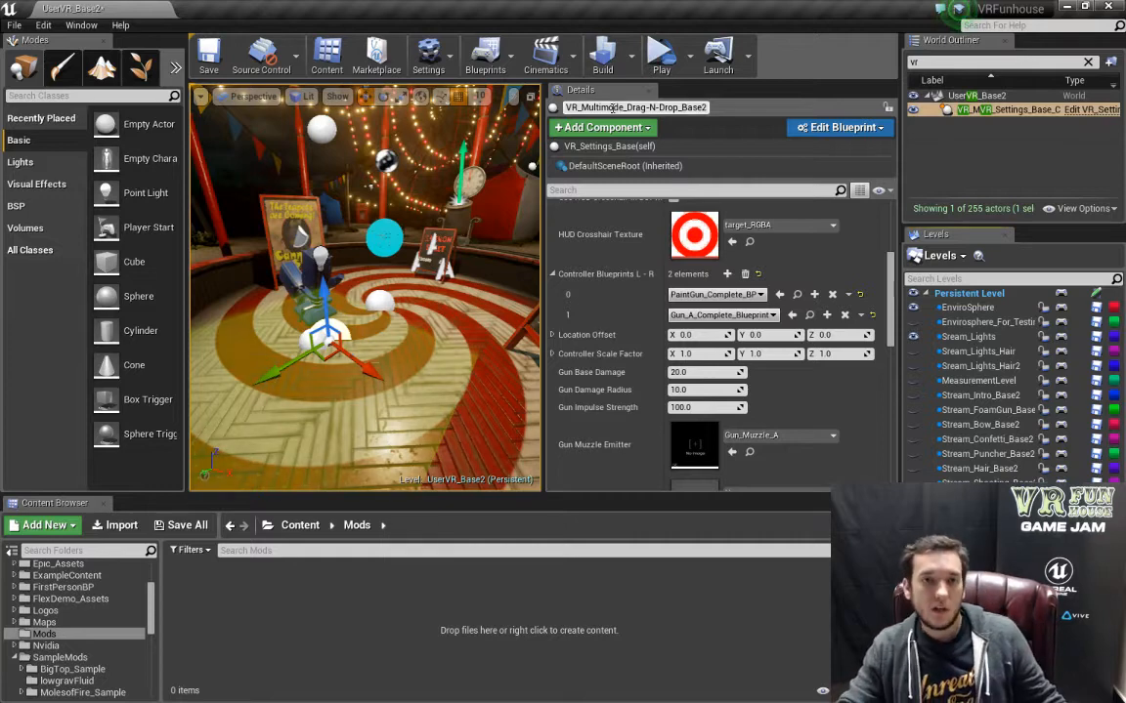
Close the Details panel and test-play the level in the selected viewport.
{"action": "left_click", "coordinate": [642, 90]}
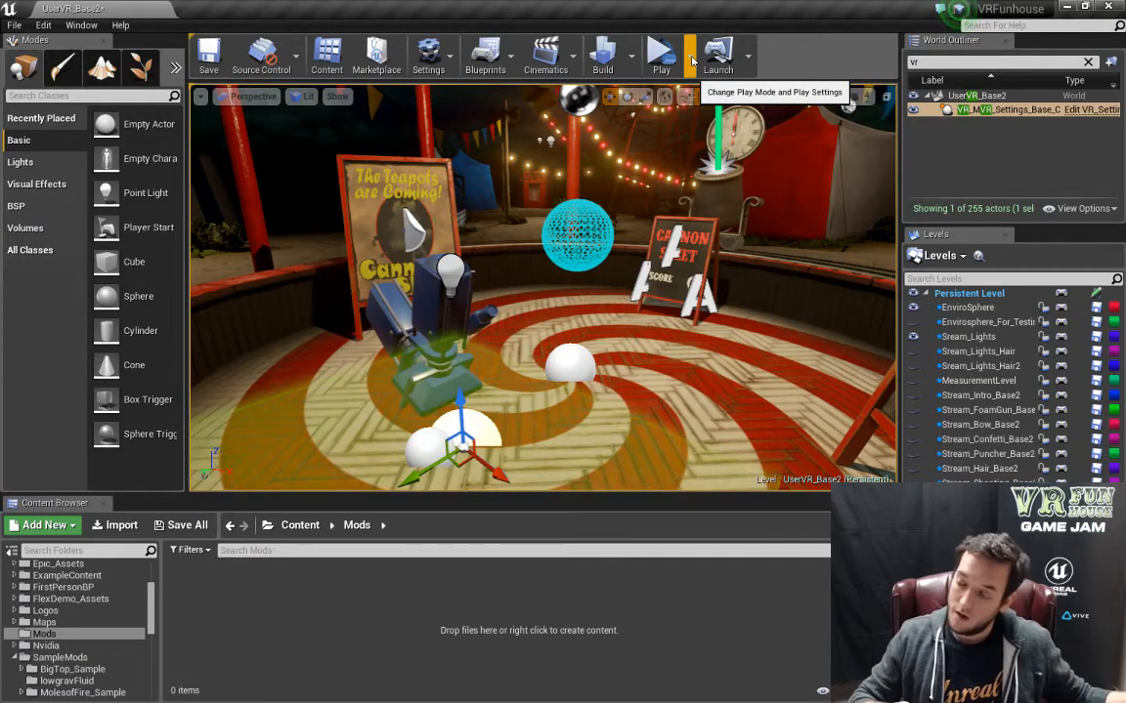
{"action": "left_click", "coordinate": [692, 62]}
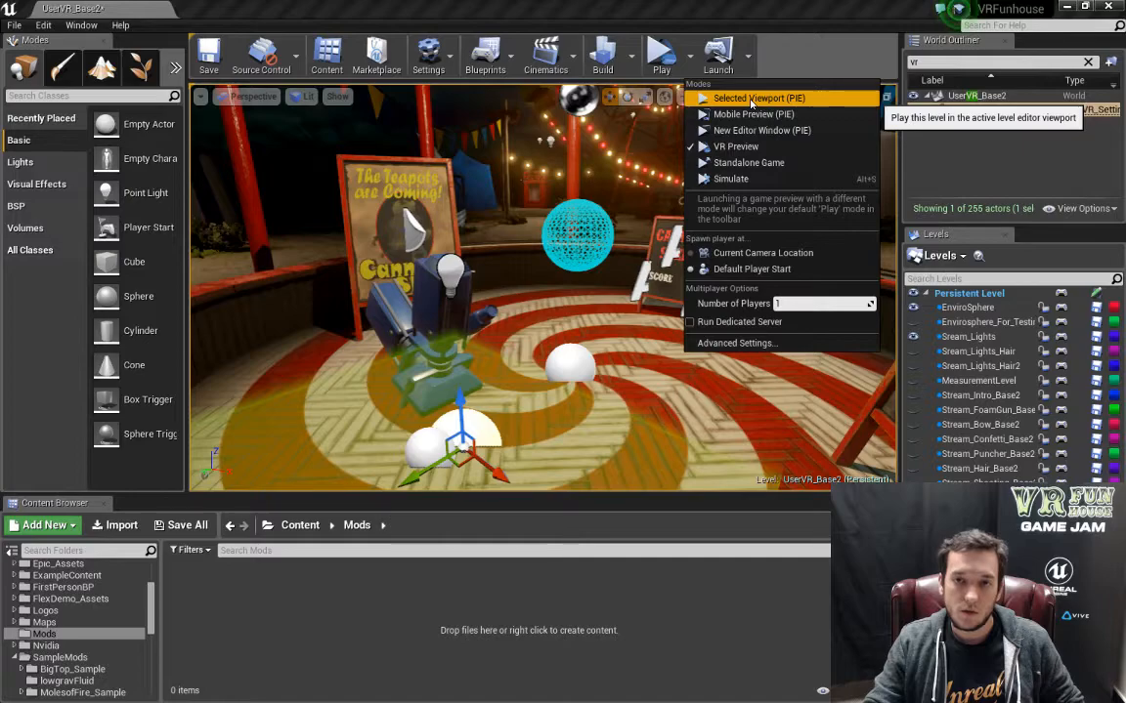
{"action": "left_click", "coordinate": [751, 98]}
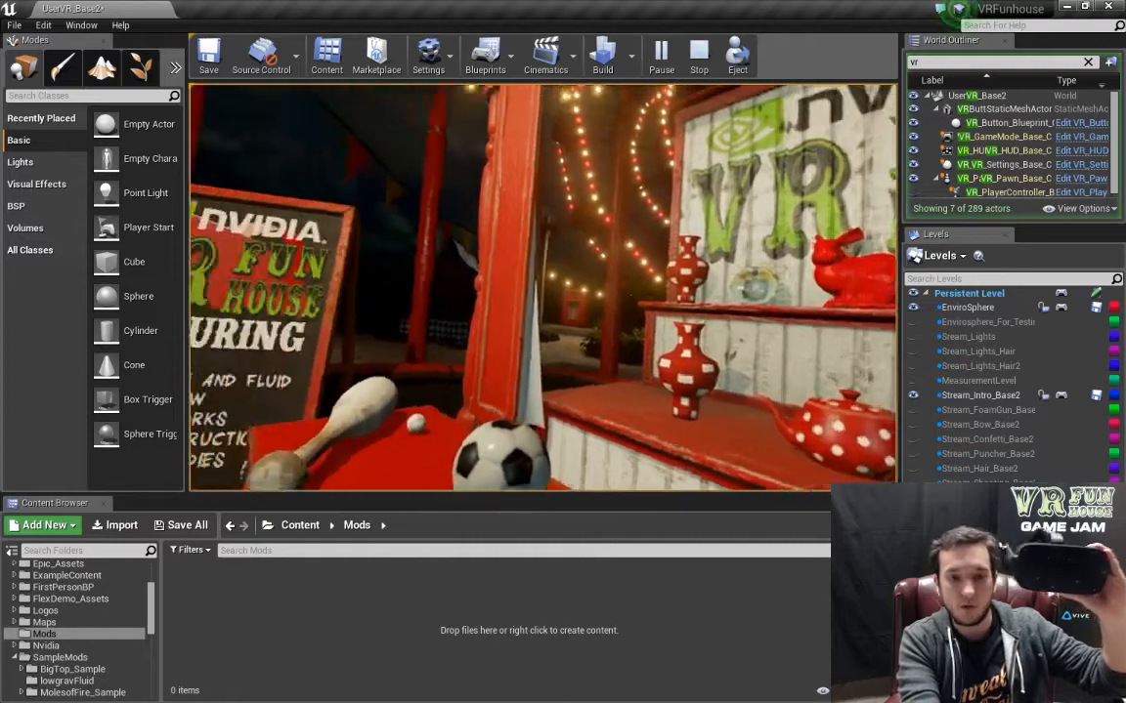
{"action": "key", "text": "Escape"}
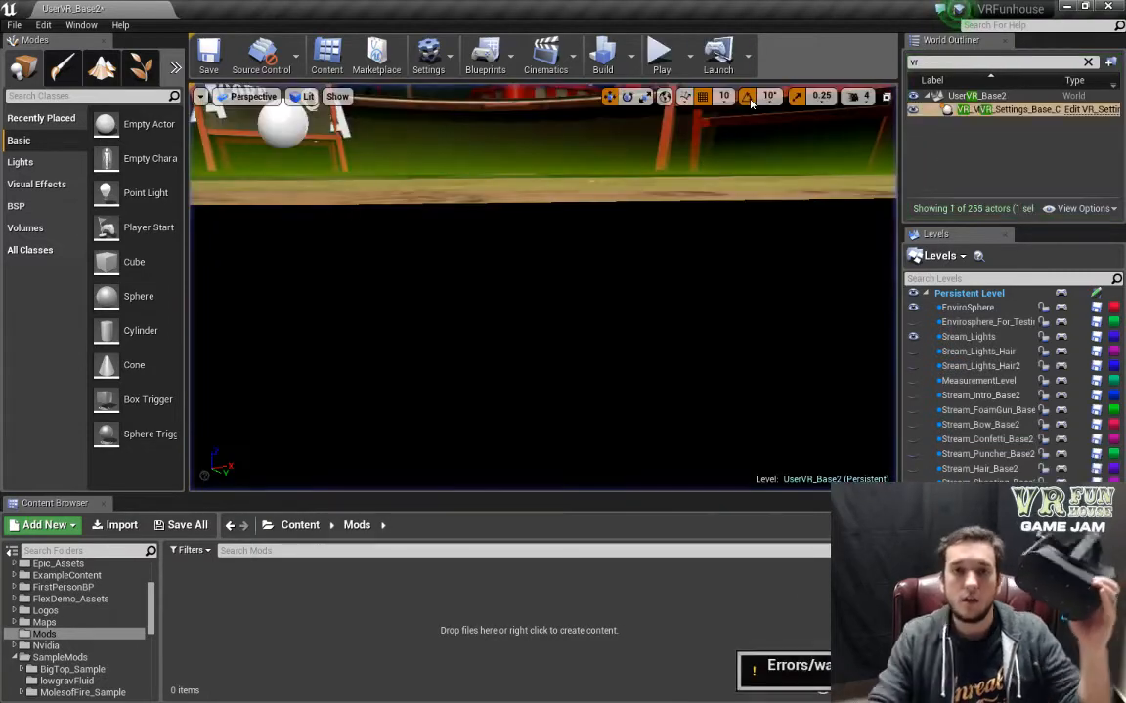
Run the level in VR Preview, end the session and review the available play modes.
{"action": "left_click", "coordinate": [690, 56]}
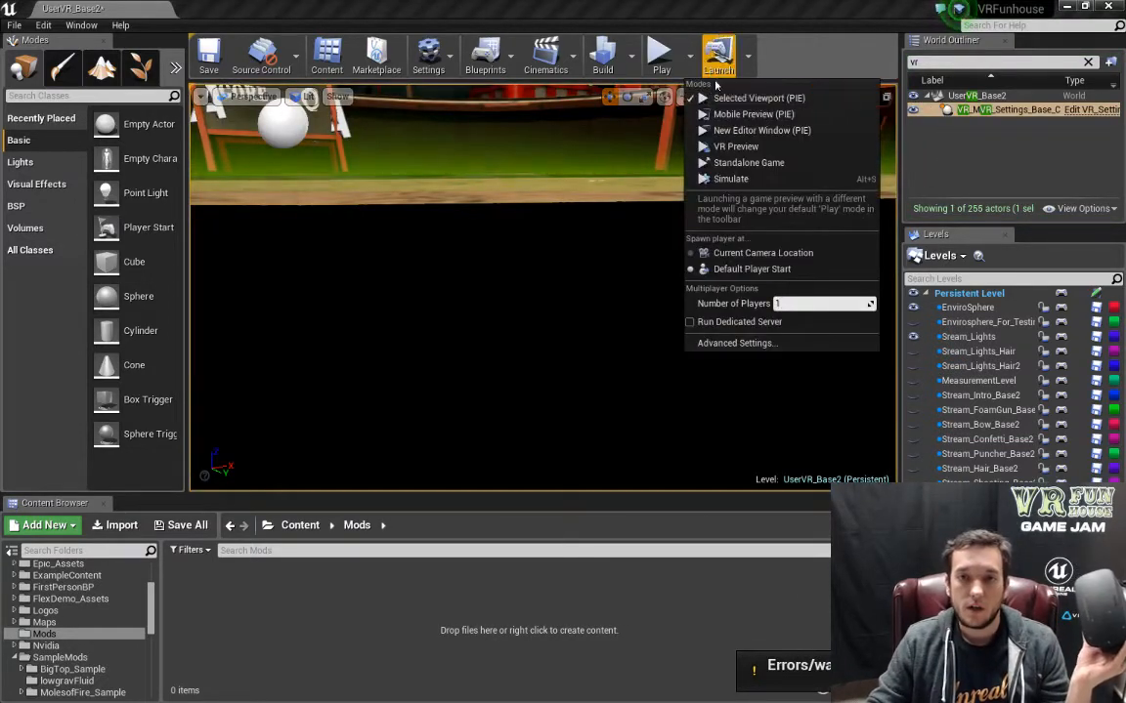
{"action": "left_click", "coordinate": [736, 146]}
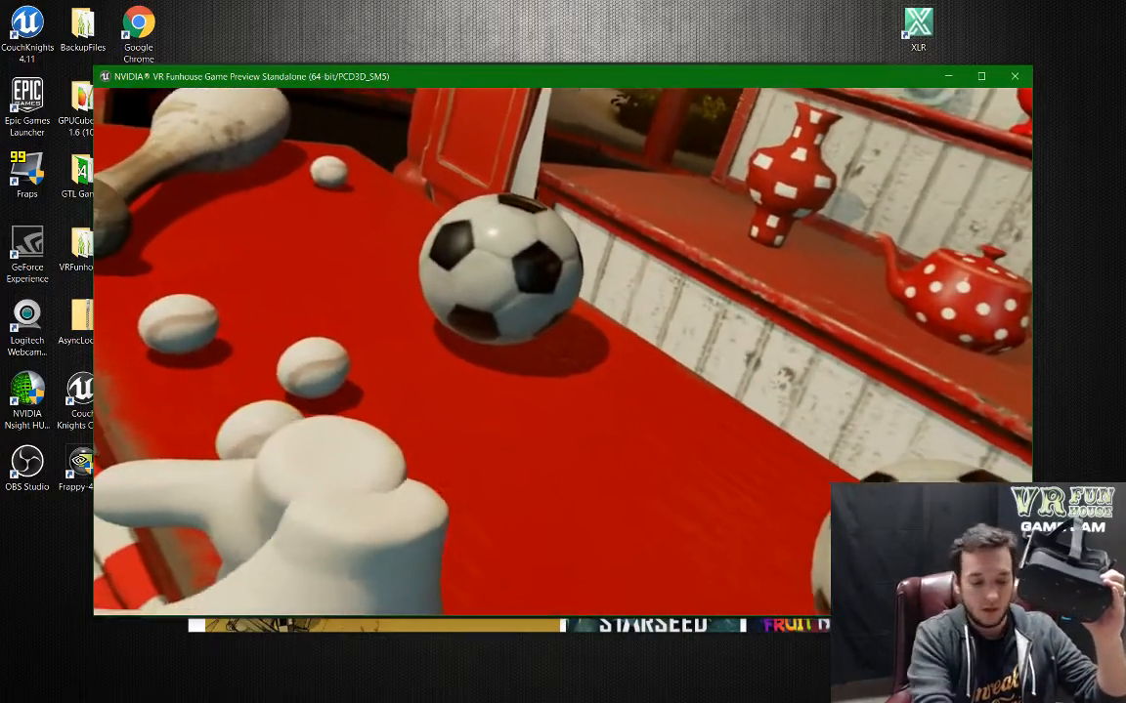
{"action": "key", "text": "Escape"}
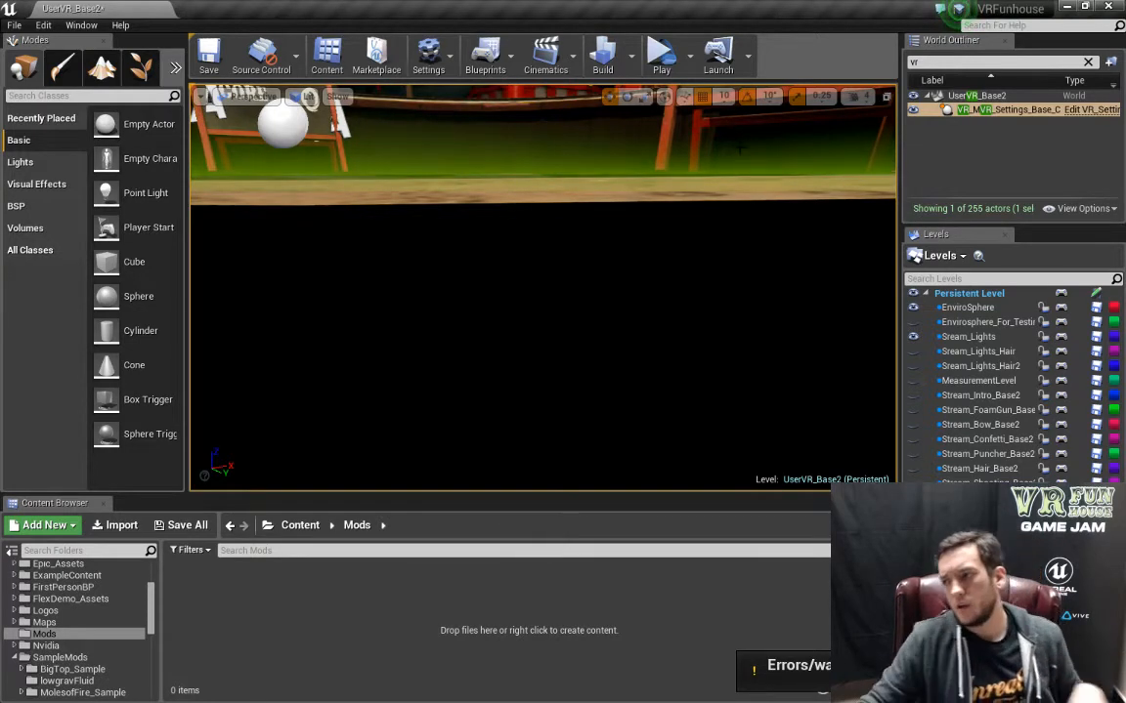
{"action": "left_click", "coordinate": [690, 60]}
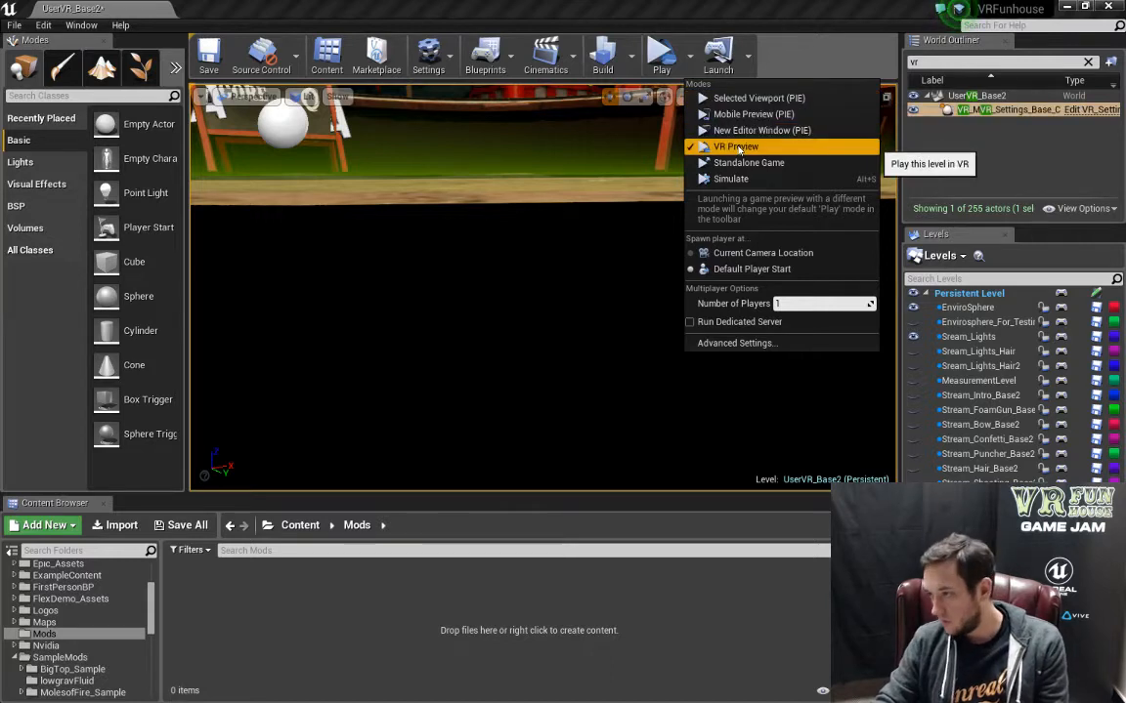
{"action": "left_click", "coordinate": [731, 26]}
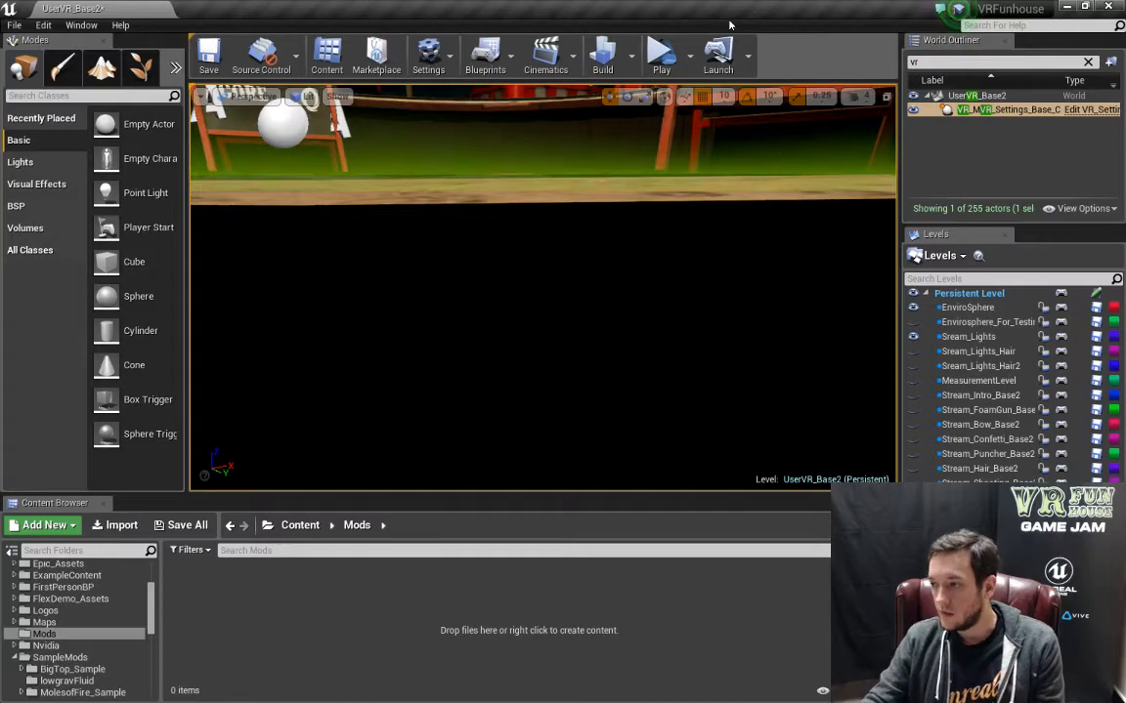
Enlarge the Content Browser and select the white sphere marker on the striped arena floor near the Cannon Skeet sign.
{"action": "right_click_drag", "start_coordinate": [626, 274], "coordinate": [578, 267]}
{"action": "key", "text": "w"}
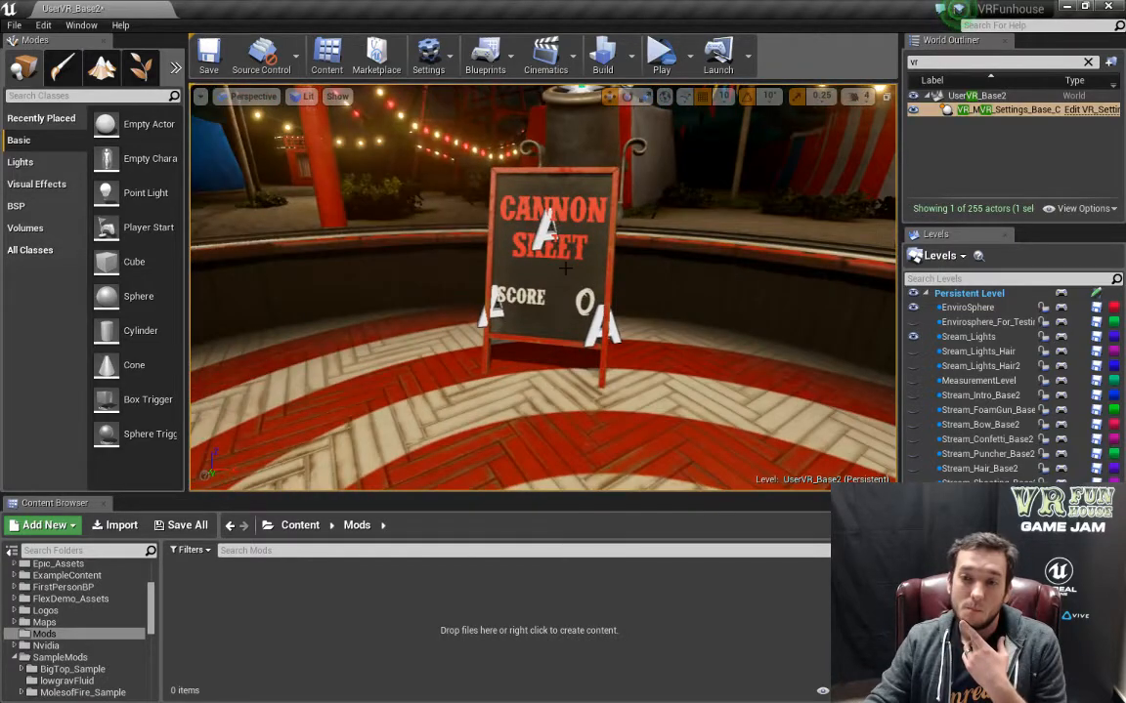
{"action": "left_click_drag", "start_coordinate": [427, 493], "coordinate": [427, 386]}
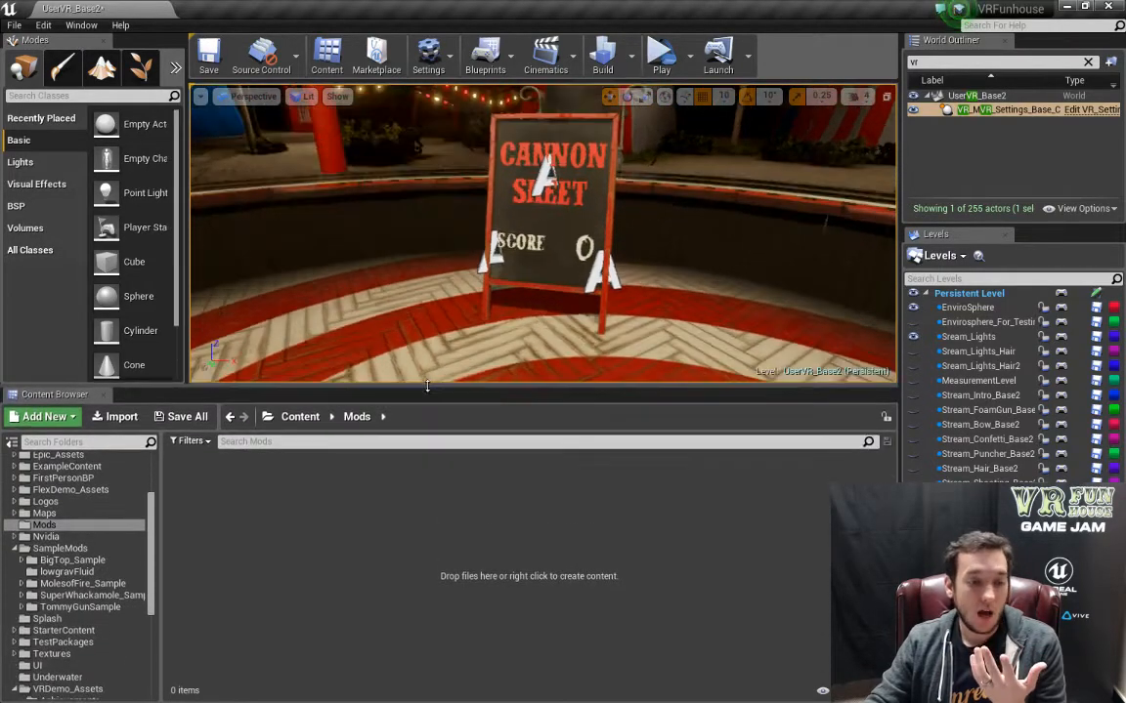
{"action": "left_click_drag", "start_coordinate": [151, 540], "coordinate": [156, 589]}
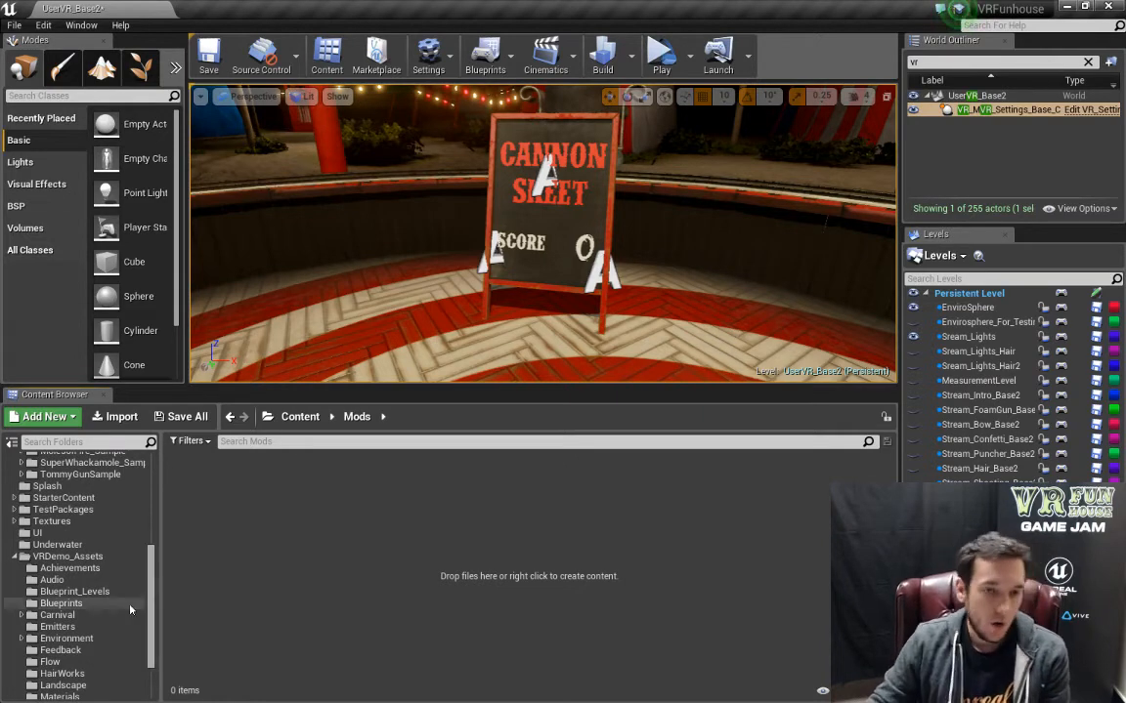
{"action": "left_click_drag", "start_coordinate": [481, 303], "coordinate": [476, 375]}
{"action": "left_click", "coordinate": [482, 305]}
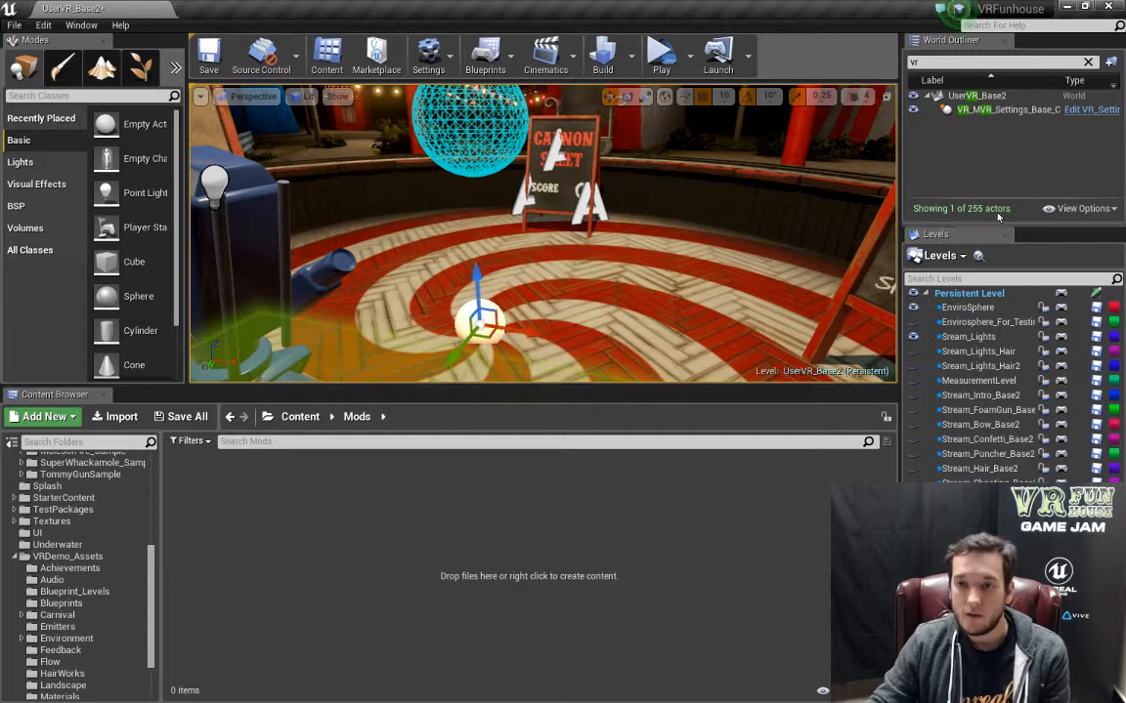
Select the VR settings actor of UserVR_Base2, reopen the Details panel and bring its Controller Blueprints L - R list into view.
{"action": "left_click", "coordinate": [996, 110]}
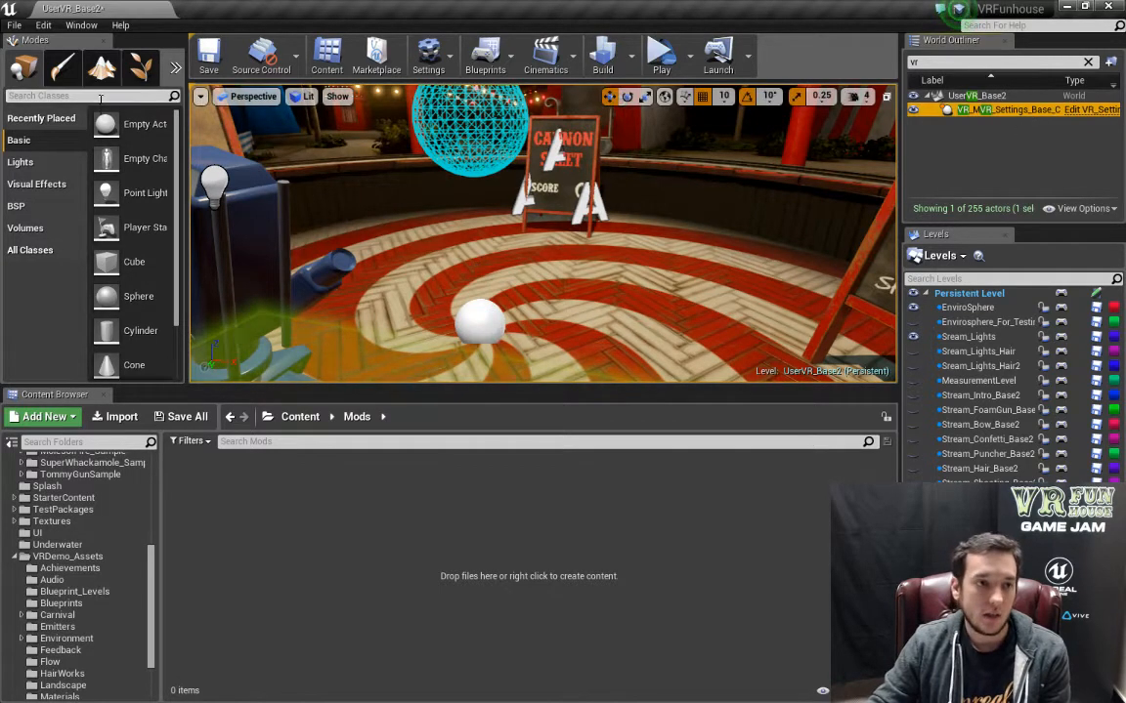
{"action": "scroll", "coordinate": [176, 280], "scroll_direction": "down", "scroll_amount": 2}
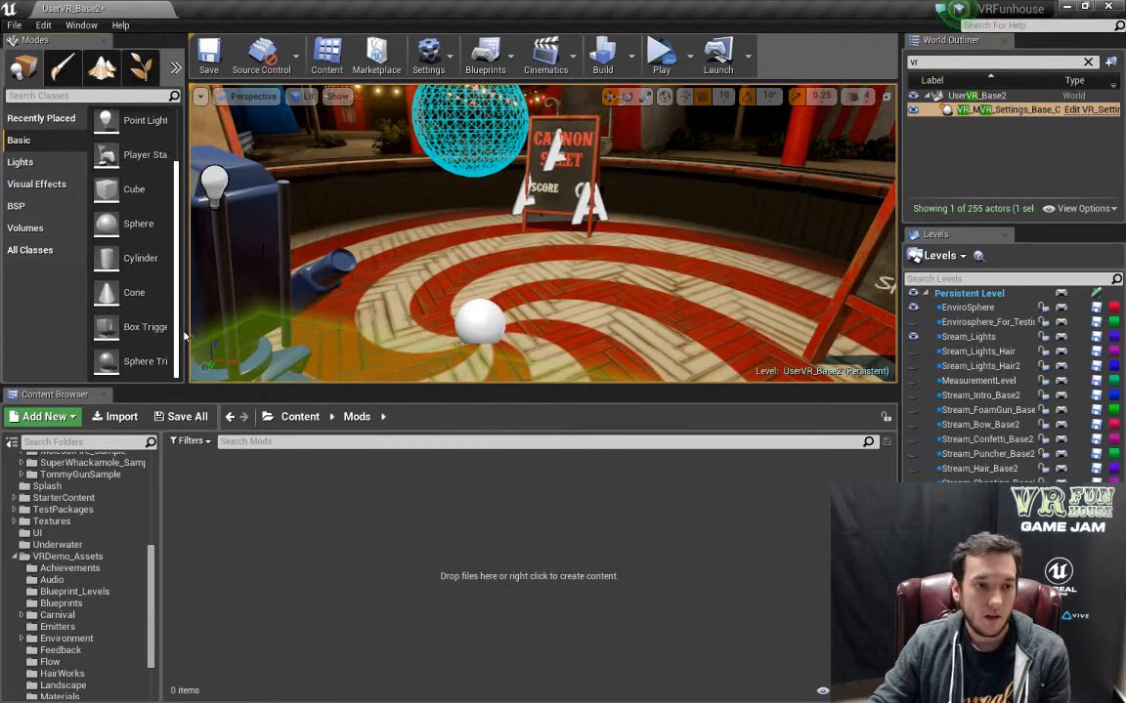
{"action": "left_click", "coordinate": [82, 24]}
{"action": "mouse_move", "coordinate": [113, 69]}
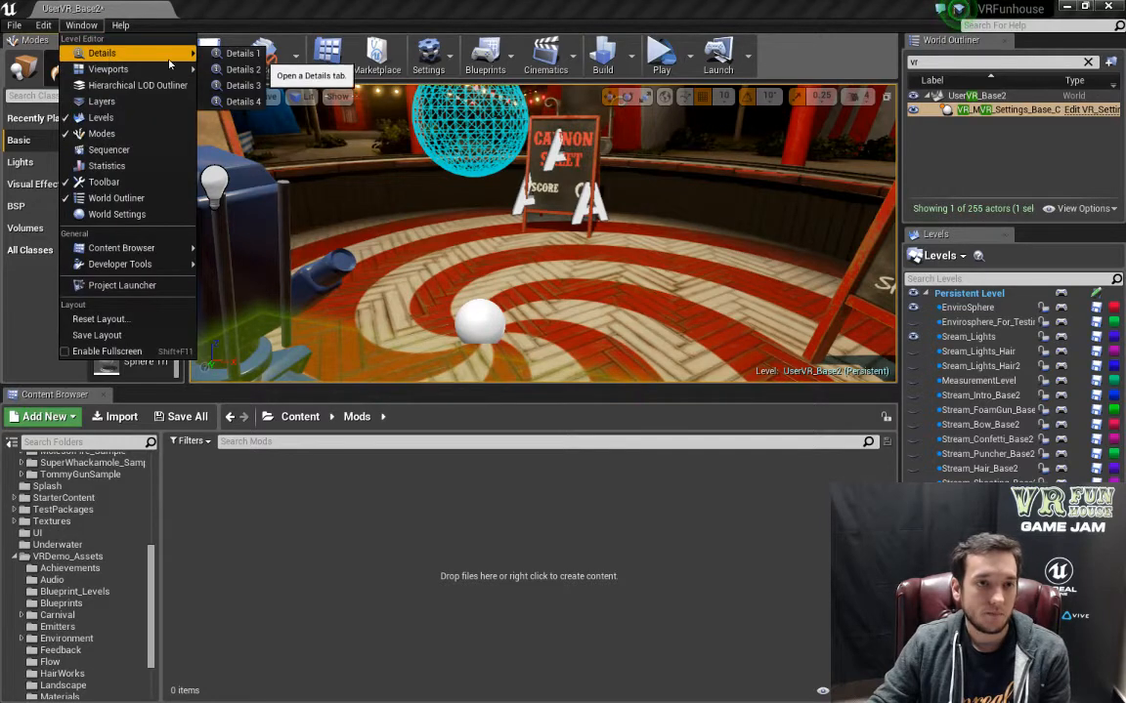
{"action": "left_click", "coordinate": [240, 53]}
{"action": "scroll", "coordinate": [629, 329], "scroll_direction": "down", "scroll_amount": 2}
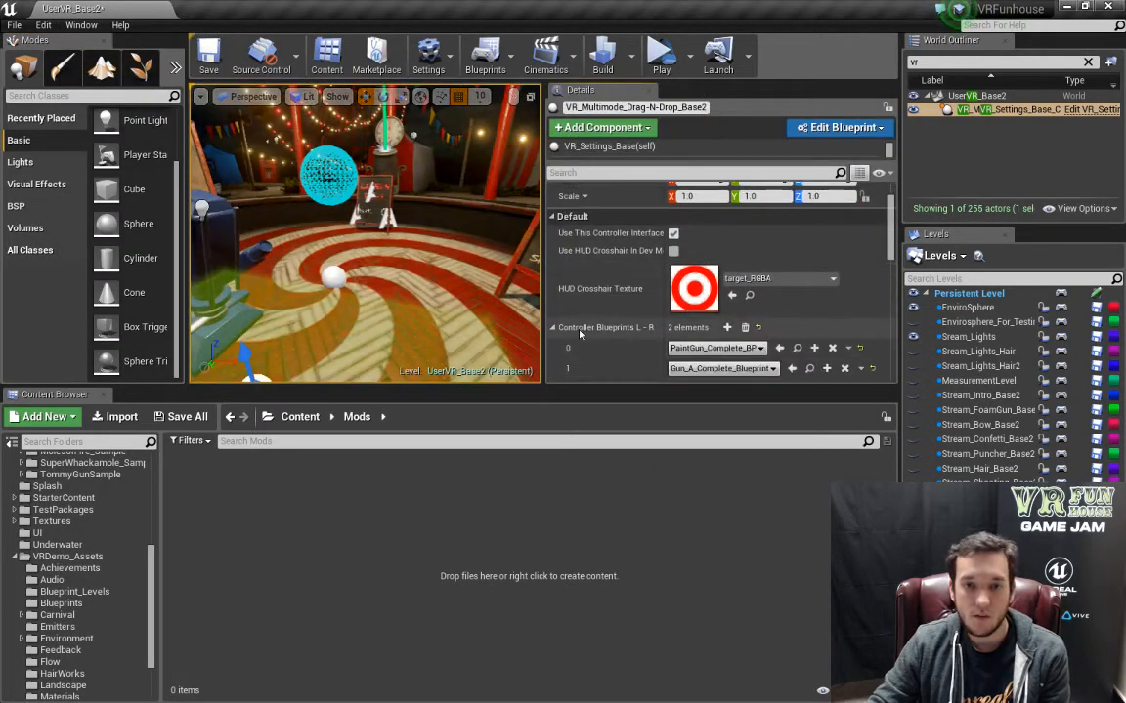
{"action": "scroll", "coordinate": [577, 336], "scroll_direction": "down", "scroll_amount": 1}
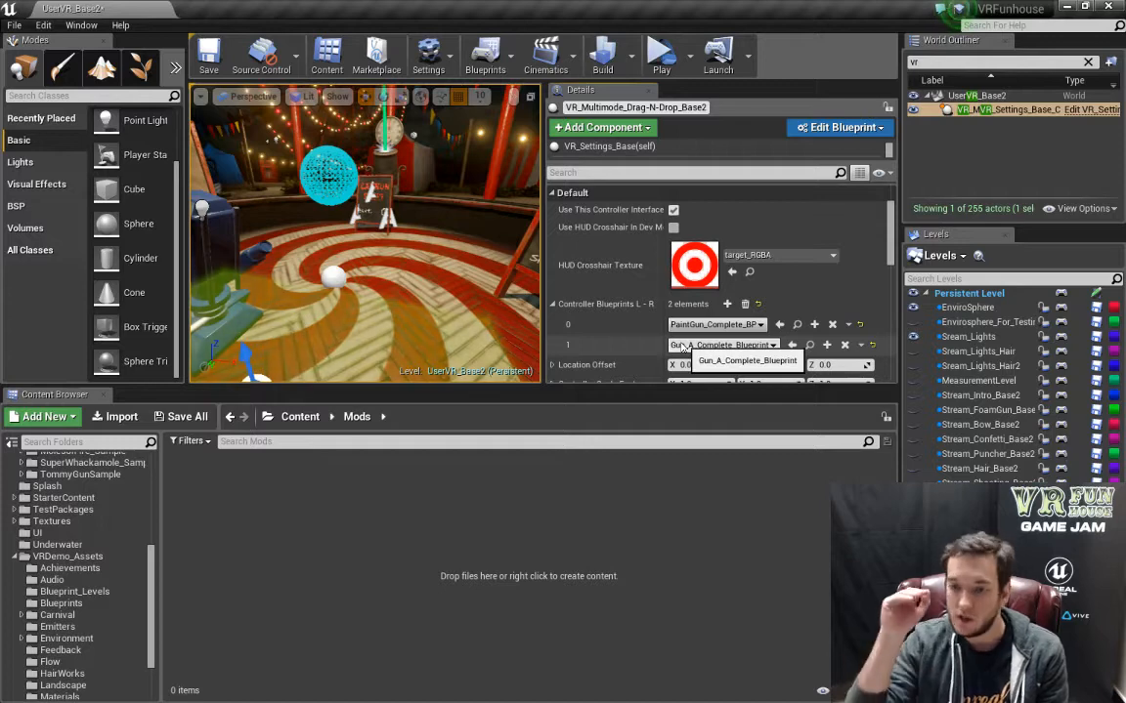
Assign PaintGun_Complete_BP to Controller Blueprints element 1, test-play the level in VR Preview and end the session.
{"action": "left_click", "coordinate": [682, 346]}
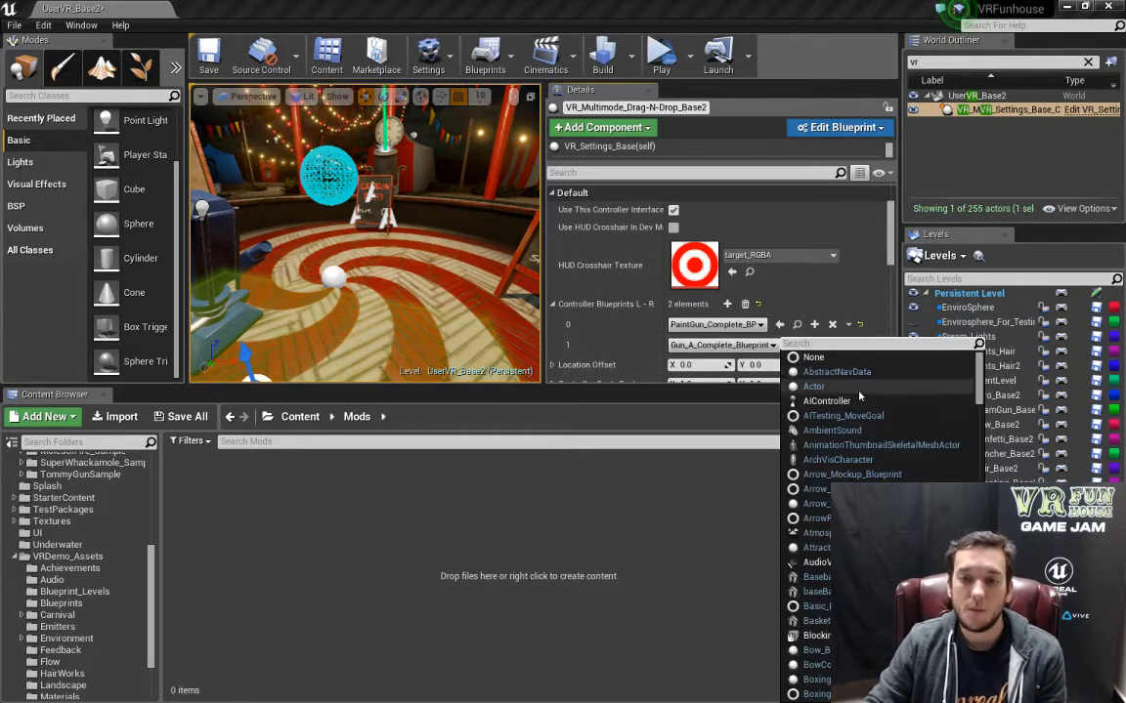
{"action": "left_click", "coordinate": [798, 326]}
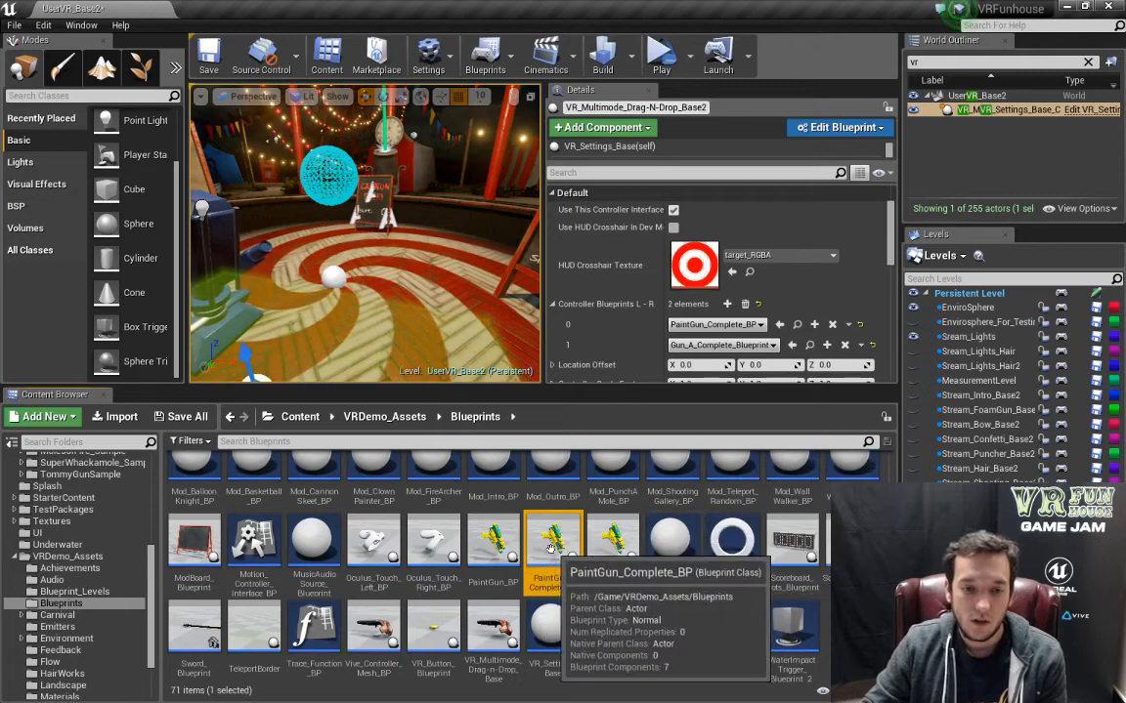
{"action": "left_click", "coordinate": [780, 345]}
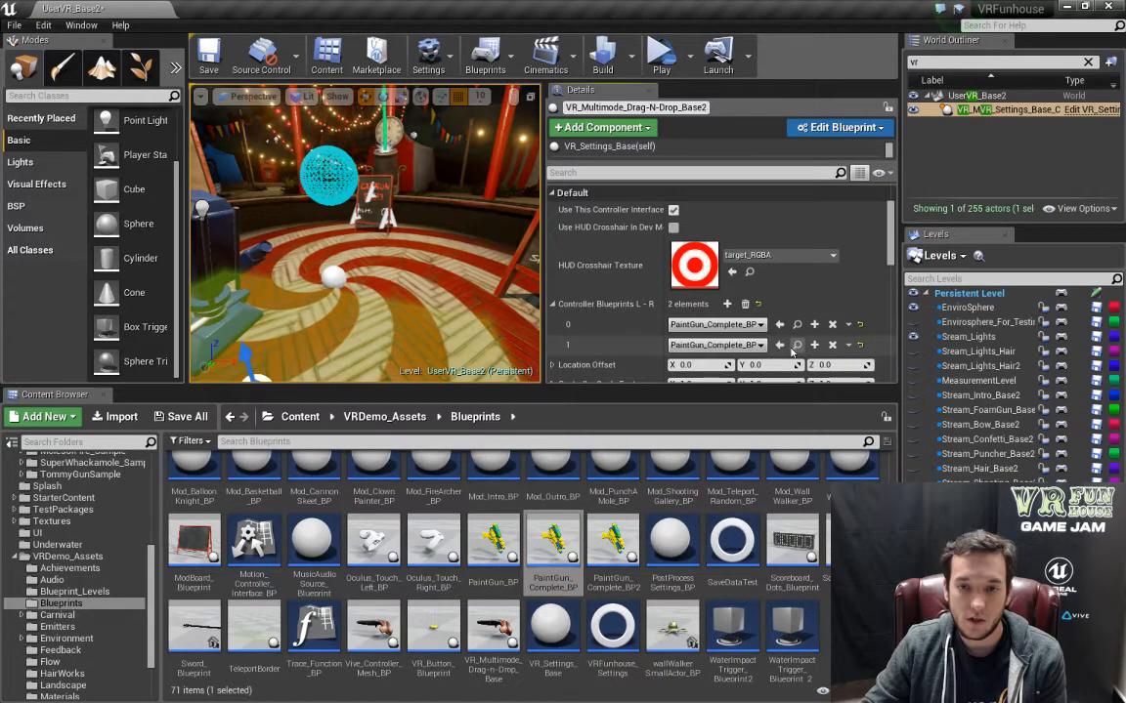
{"action": "left_click", "coordinate": [661, 56]}
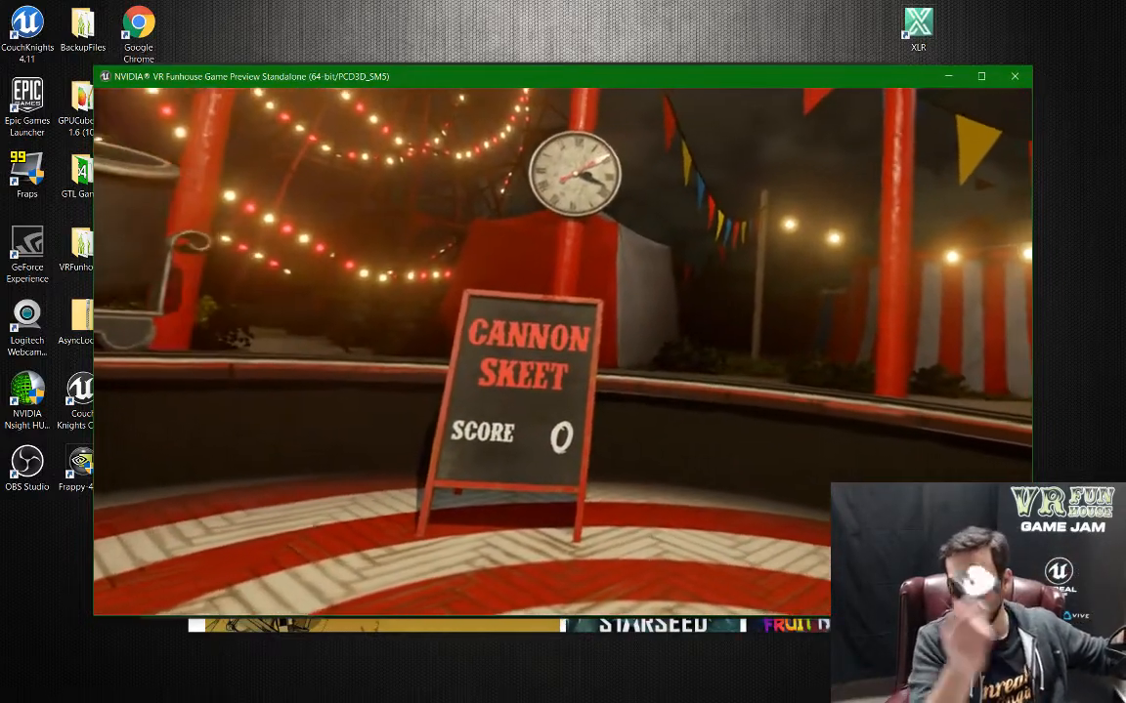
{"action": "key", "text": "Escape"}
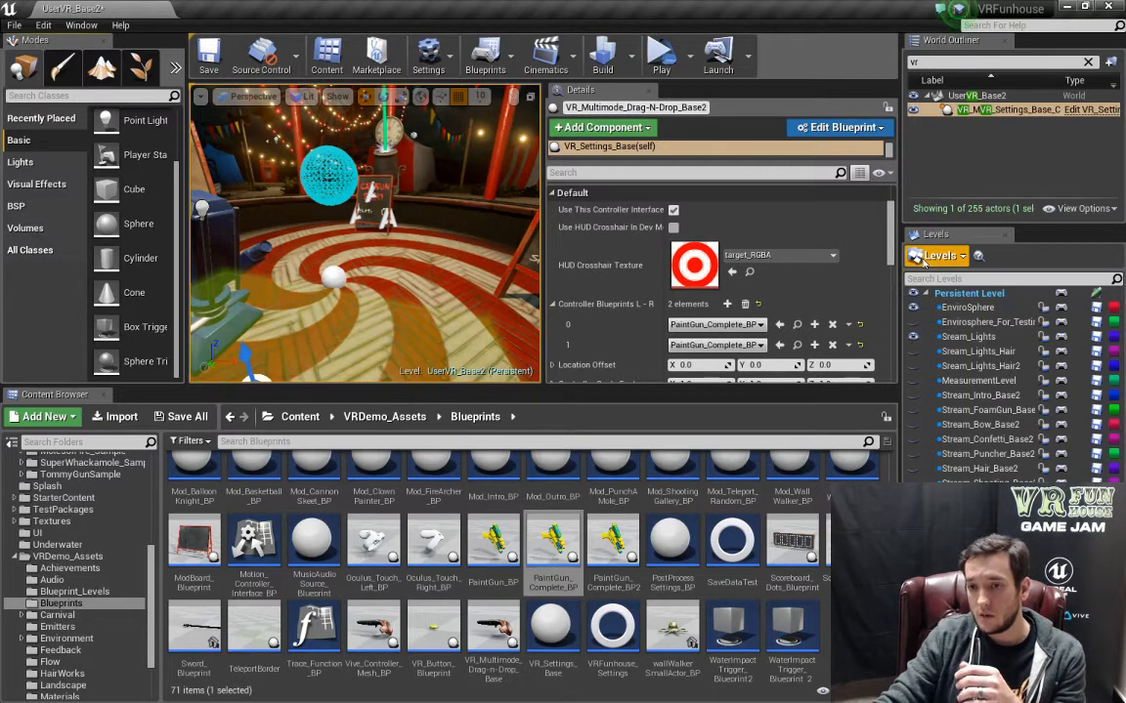
{"action": "left_click", "coordinate": [923, 257]}
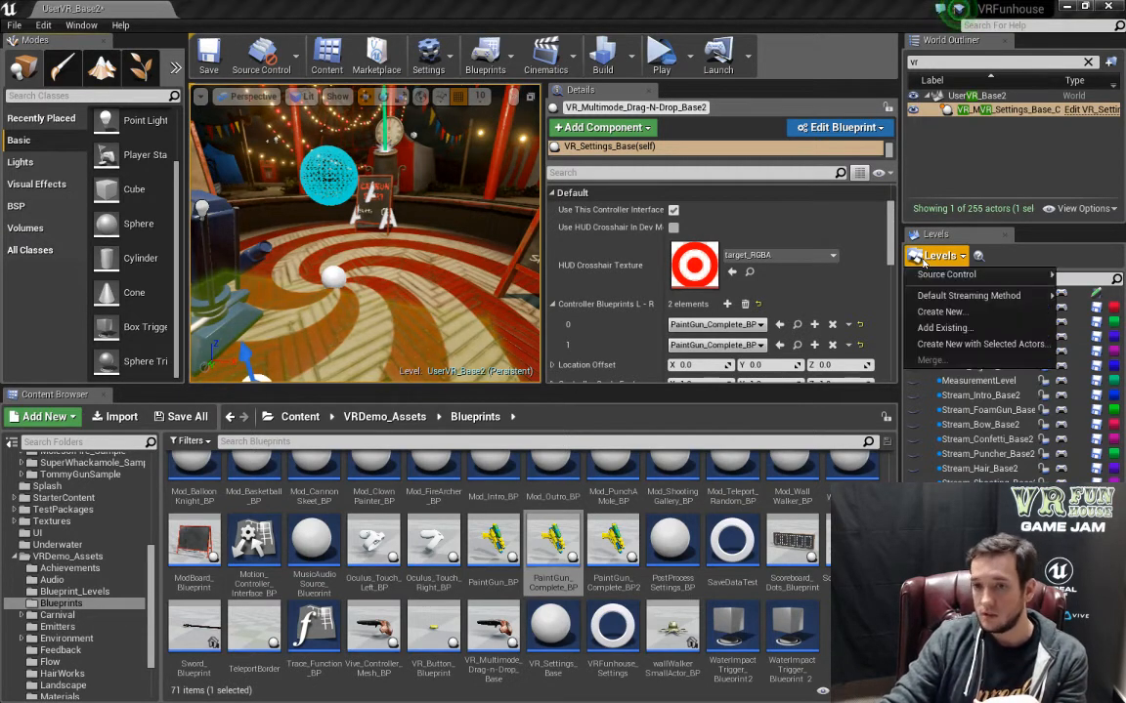
{"action": "left_click", "coordinate": [980, 410]}
{"action": "right_click", "coordinate": [980, 412]}
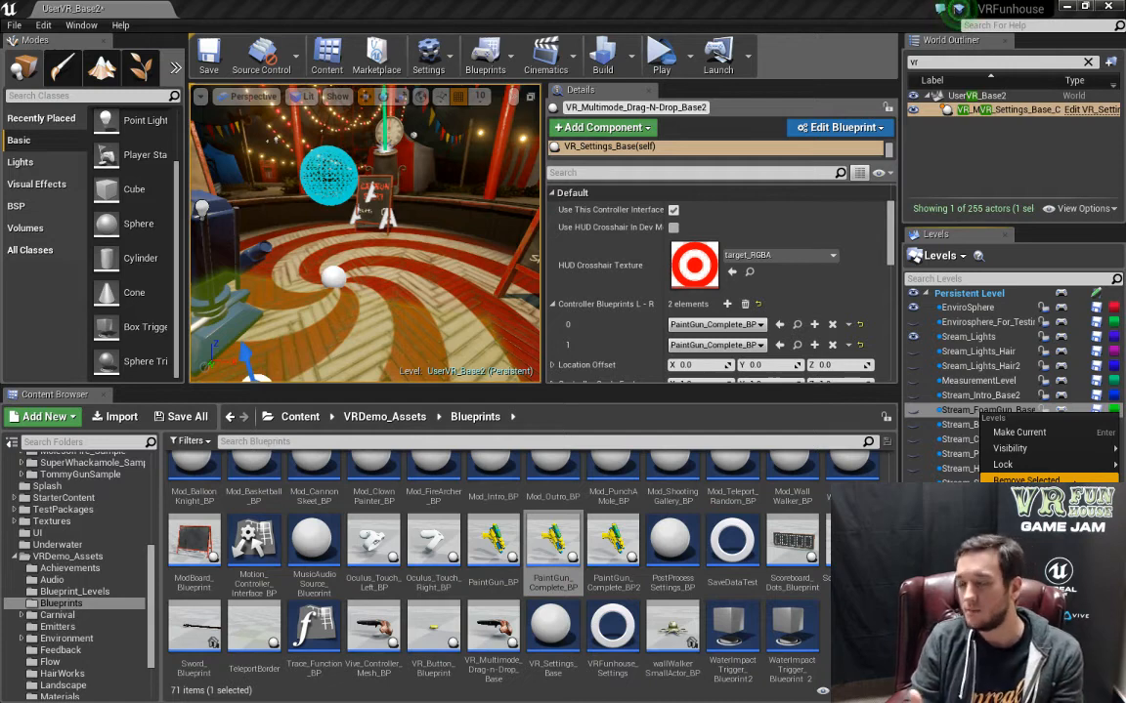
{"action": "left_click", "coordinate": [427, 6]}
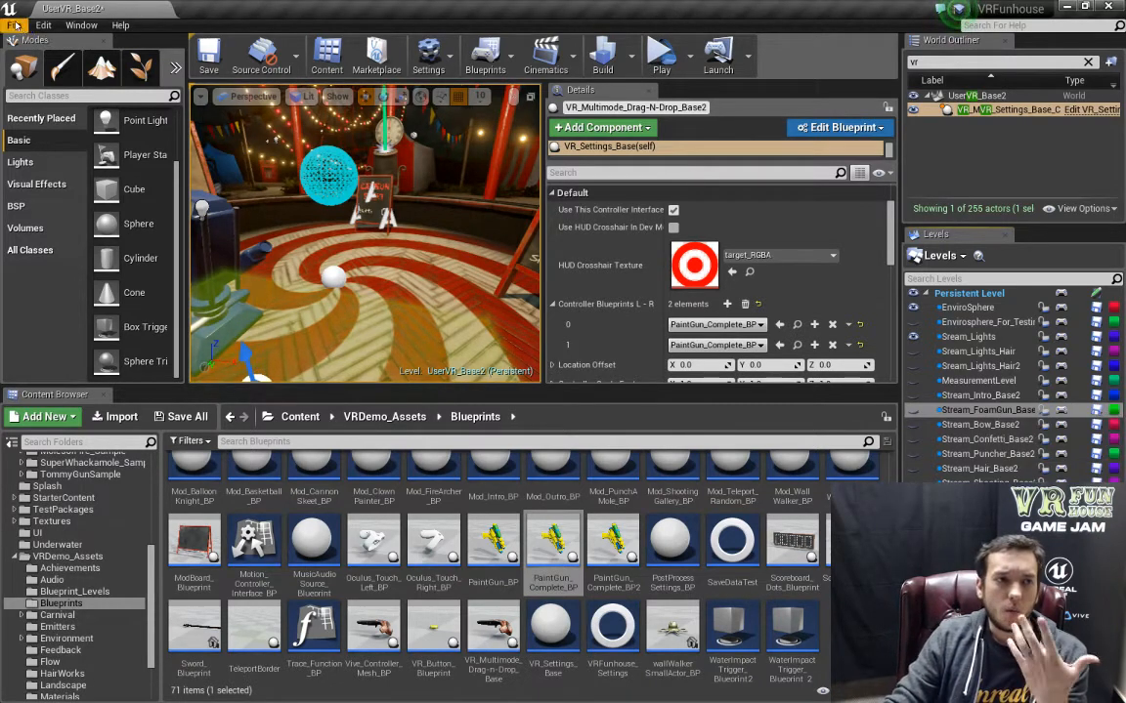
Create a new level from the Empty Level template.
{"action": "left_click", "coordinate": [16, 26]}
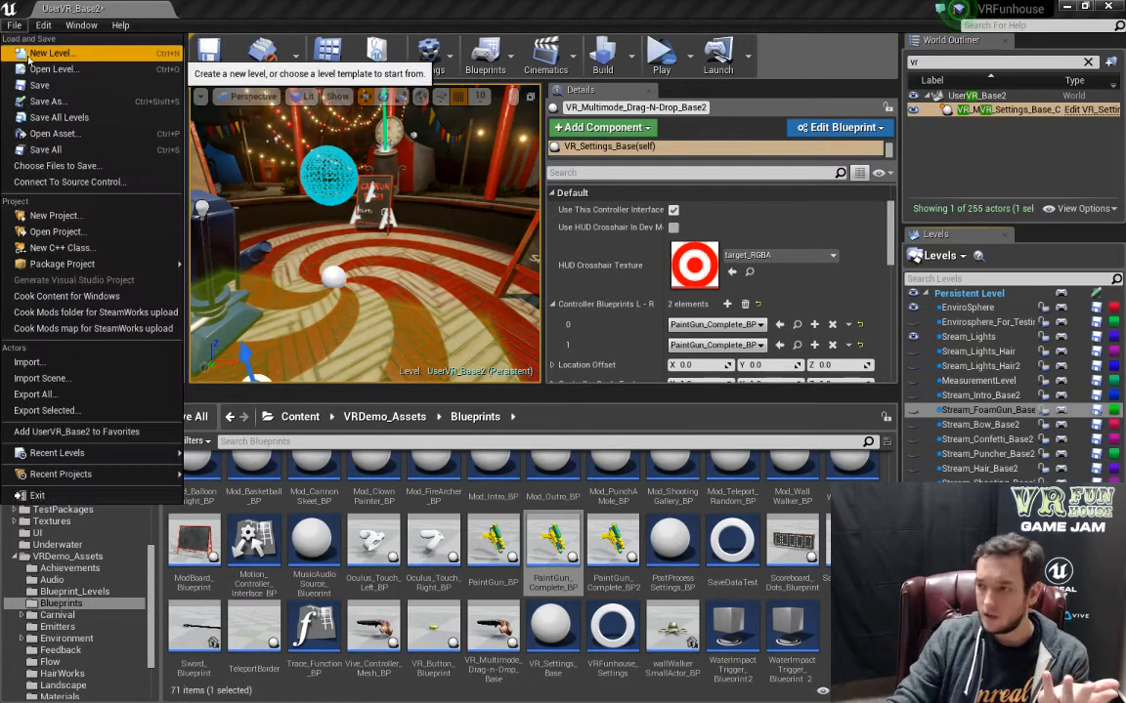
{"action": "left_click", "coordinate": [47, 53]}
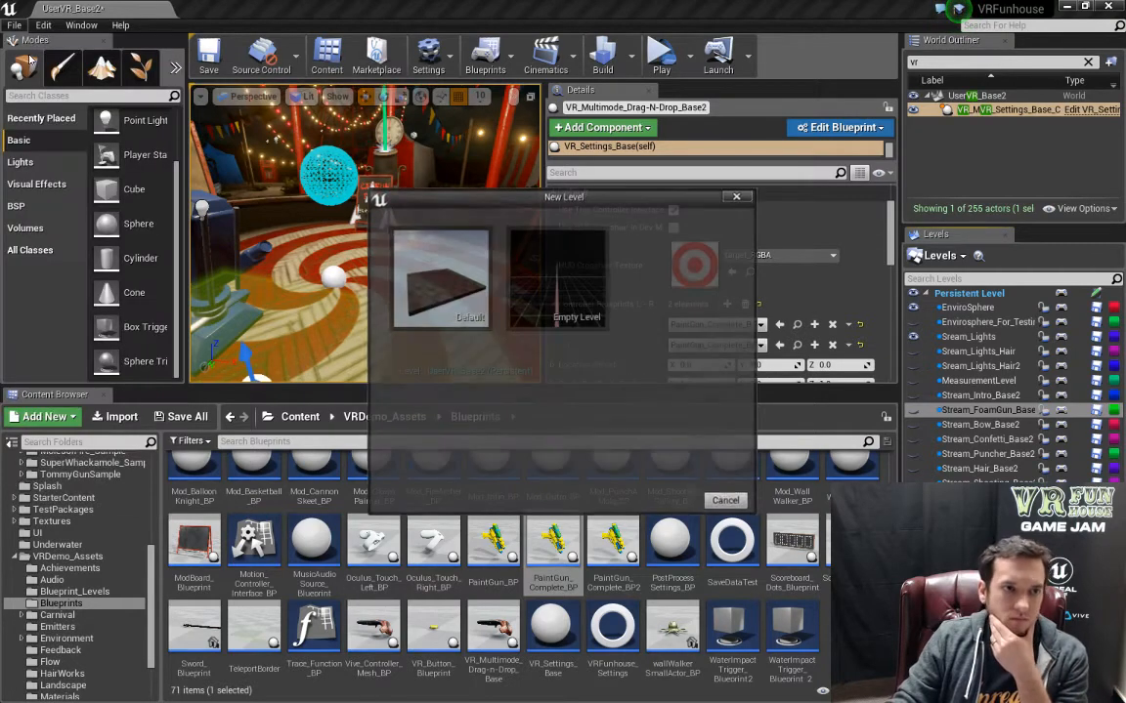
{"action": "left_click", "coordinate": [562, 302]}
{"action": "left_click", "coordinate": [714, 499]}
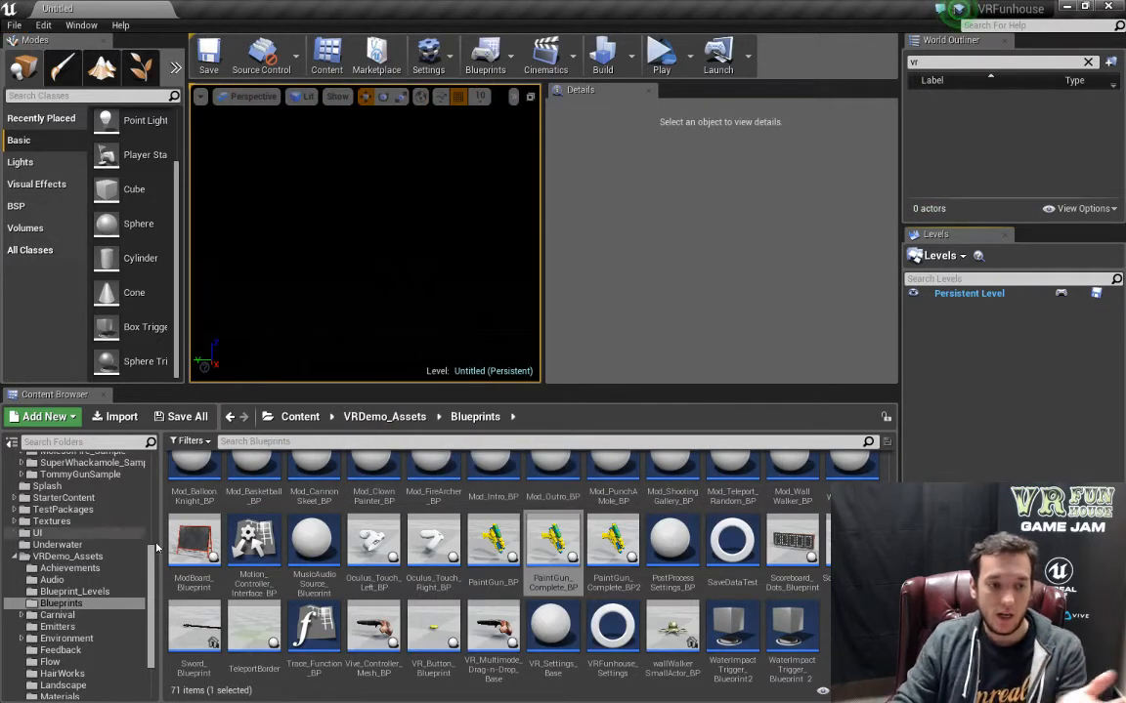
Open the ArenaTent level from the BigTop_Sample folder in SampleMods and close the Details panel.
{"action": "left_click_drag", "start_coordinate": [153, 576], "coordinate": [151, 536]}
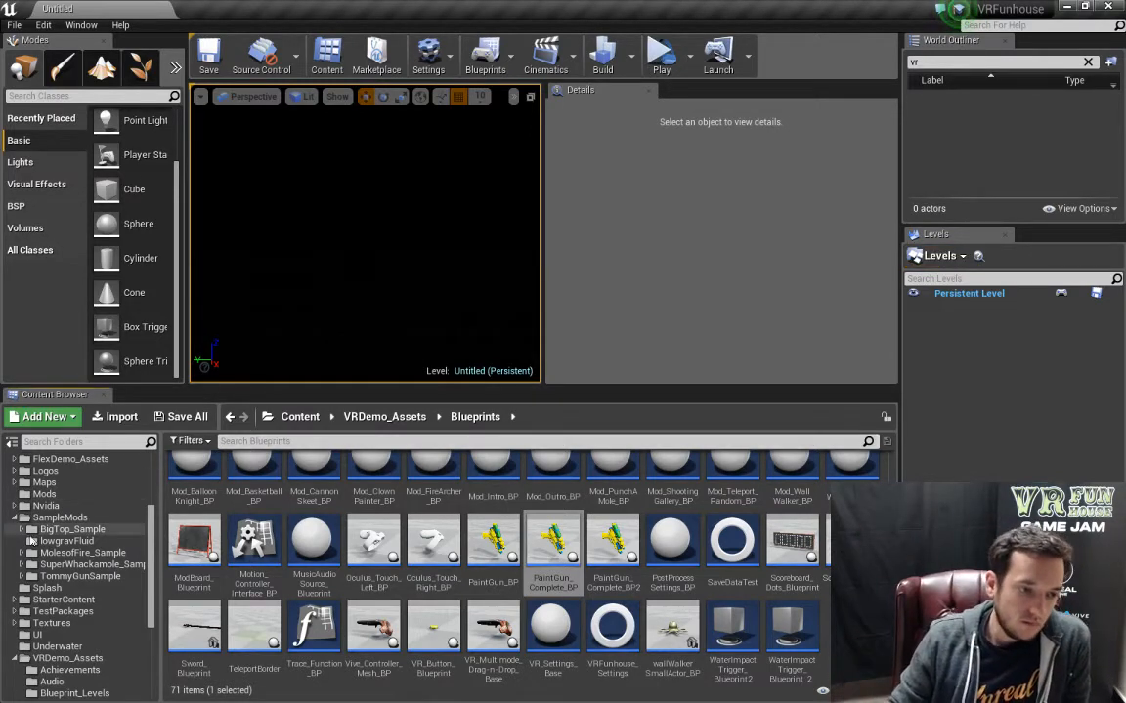
{"action": "left_click", "coordinate": [21, 529]}
{"action": "left_click", "coordinate": [60, 541]}
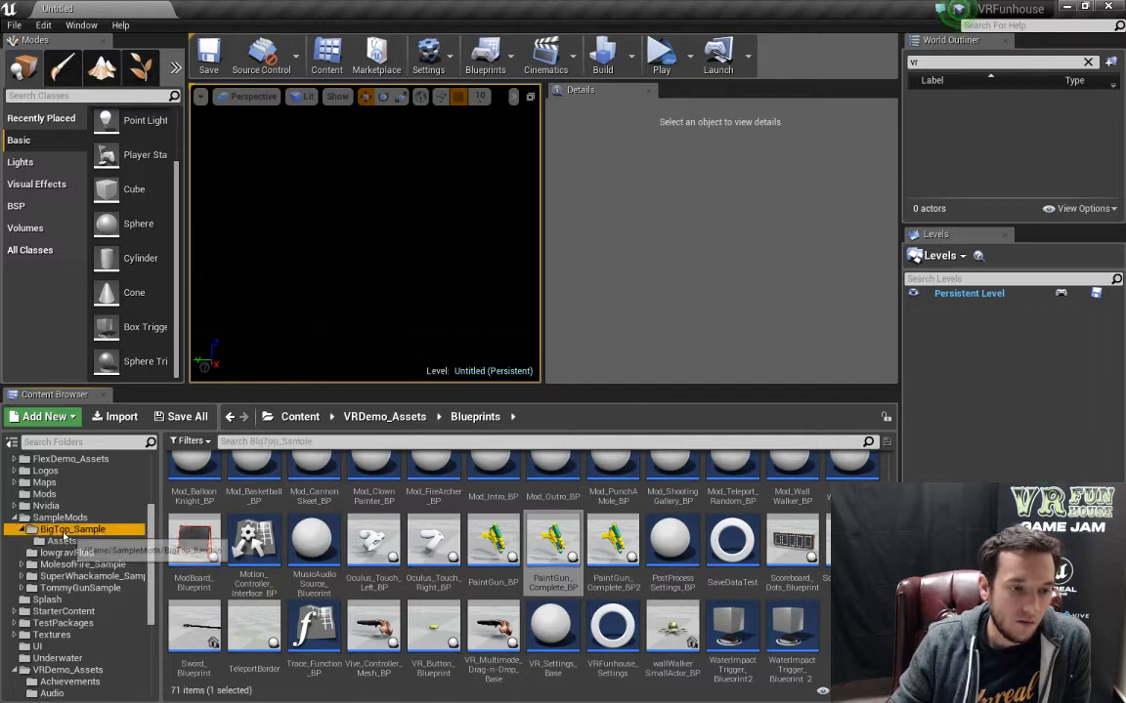
{"action": "left_click", "coordinate": [70, 530]}
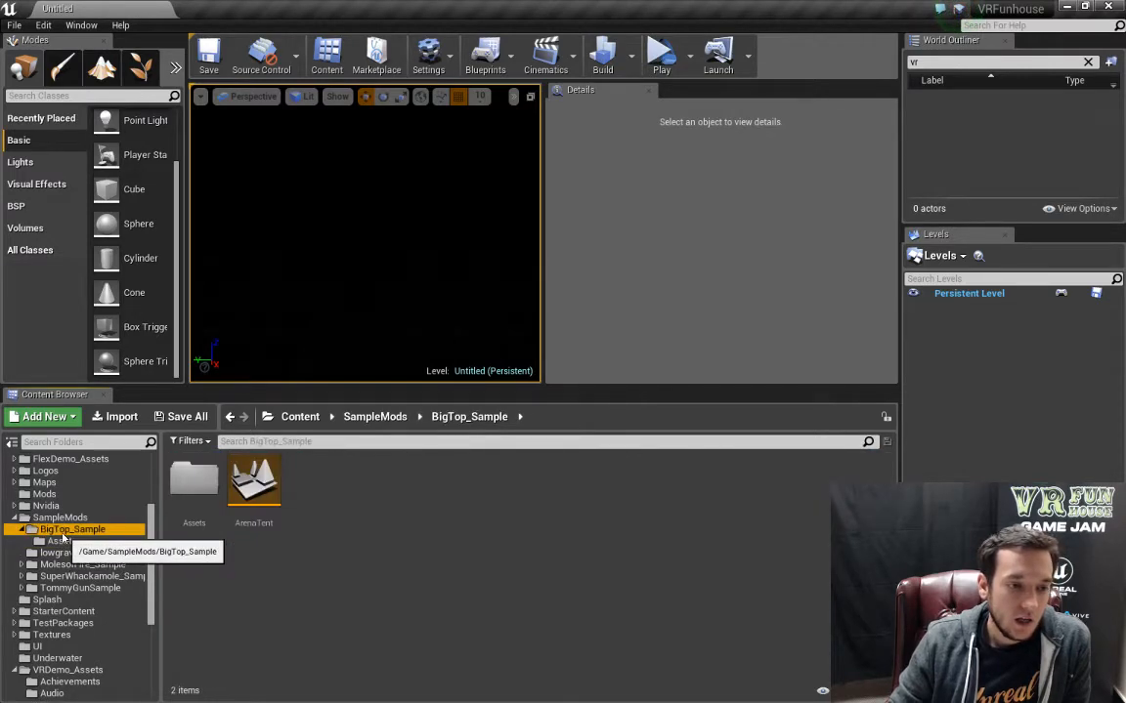
{"action": "left_click", "coordinate": [254, 494]}
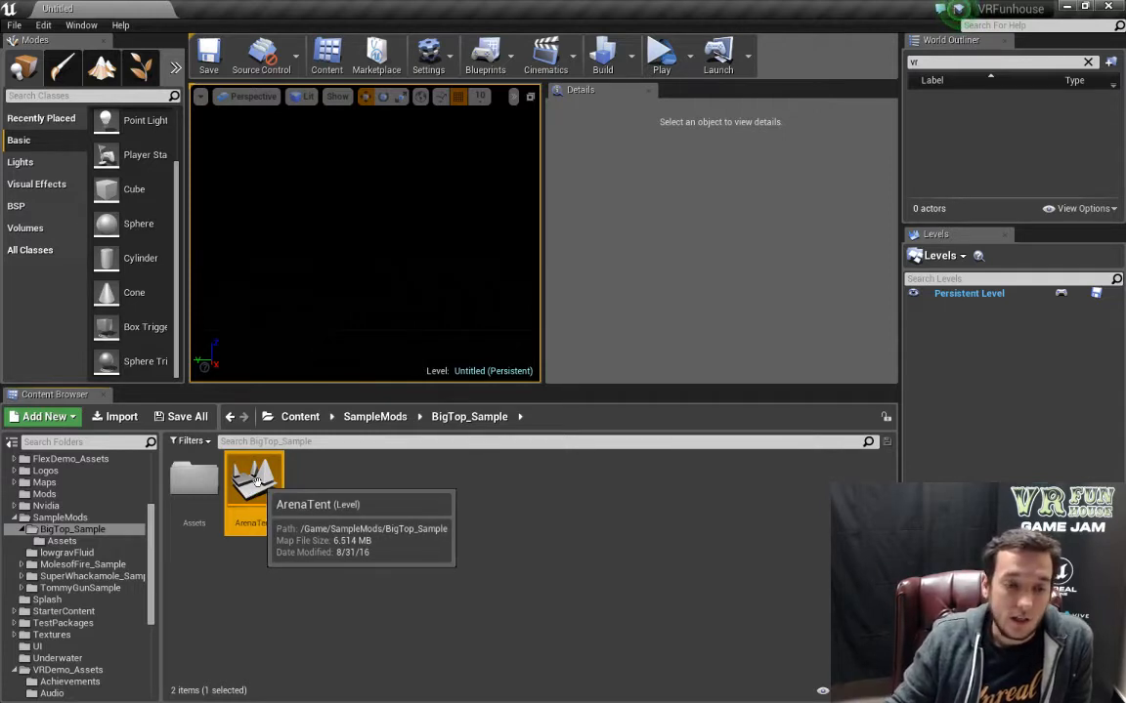
{"action": "double_click", "coordinate": [257, 479]}
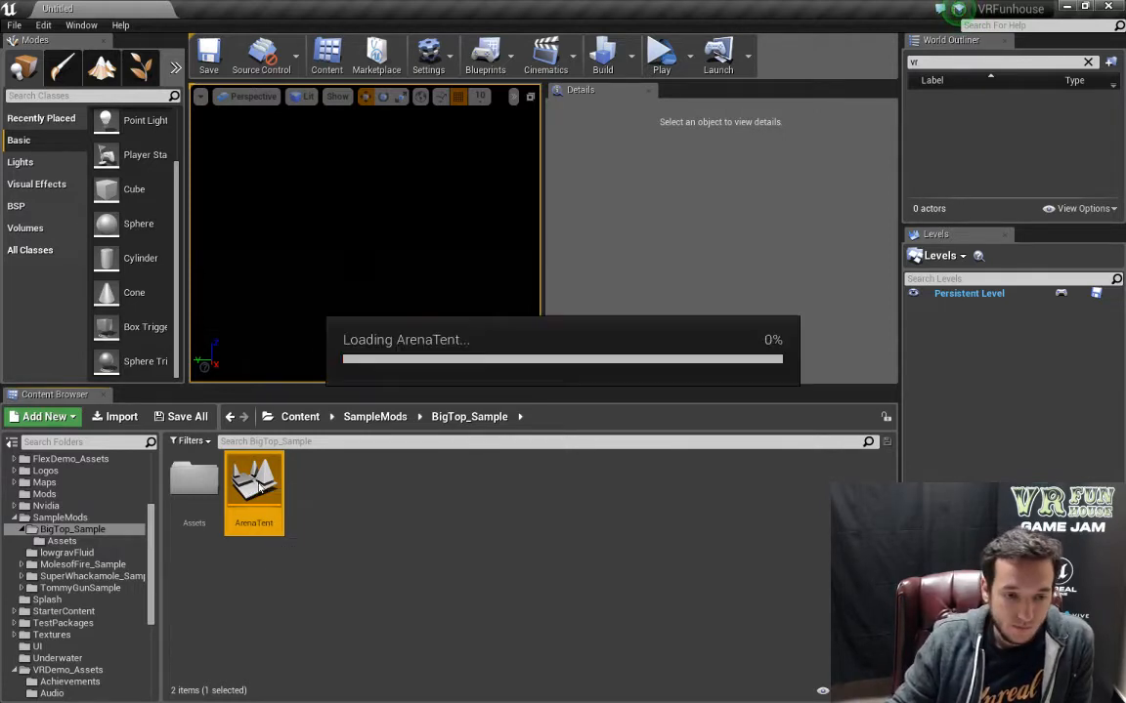
{"action": "left_click", "coordinate": [648, 91]}
Examine the big top arena of the ArenaTent level, including its striped tent, lights, seating and ring floor.
{"action": "mouse_move", "coordinate": [500, 210]}
{"action": "right_mouse_down"}
{"action": "mouse_move", "coordinate": [500, 117]}
{"action": "mouse_move", "coordinate": [504, 230]}
{"action": "right_mouse_up"}
{"action": "key", "text": "s"}
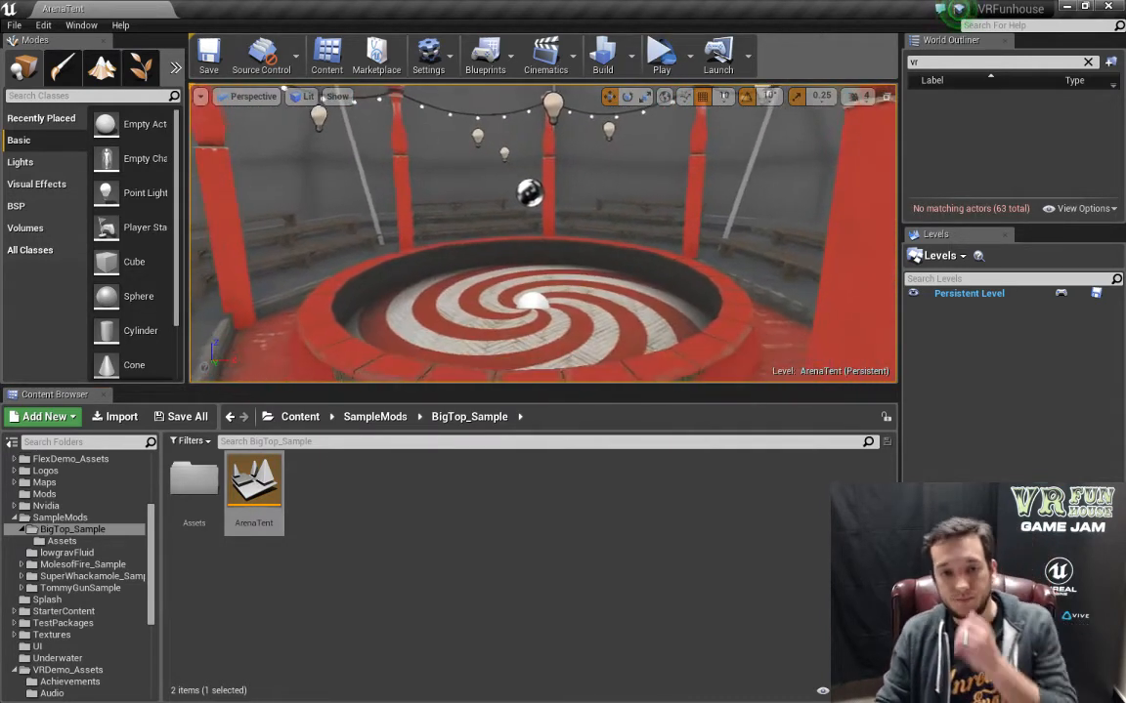
{"action": "right_click", "coordinate": [584, 285]}
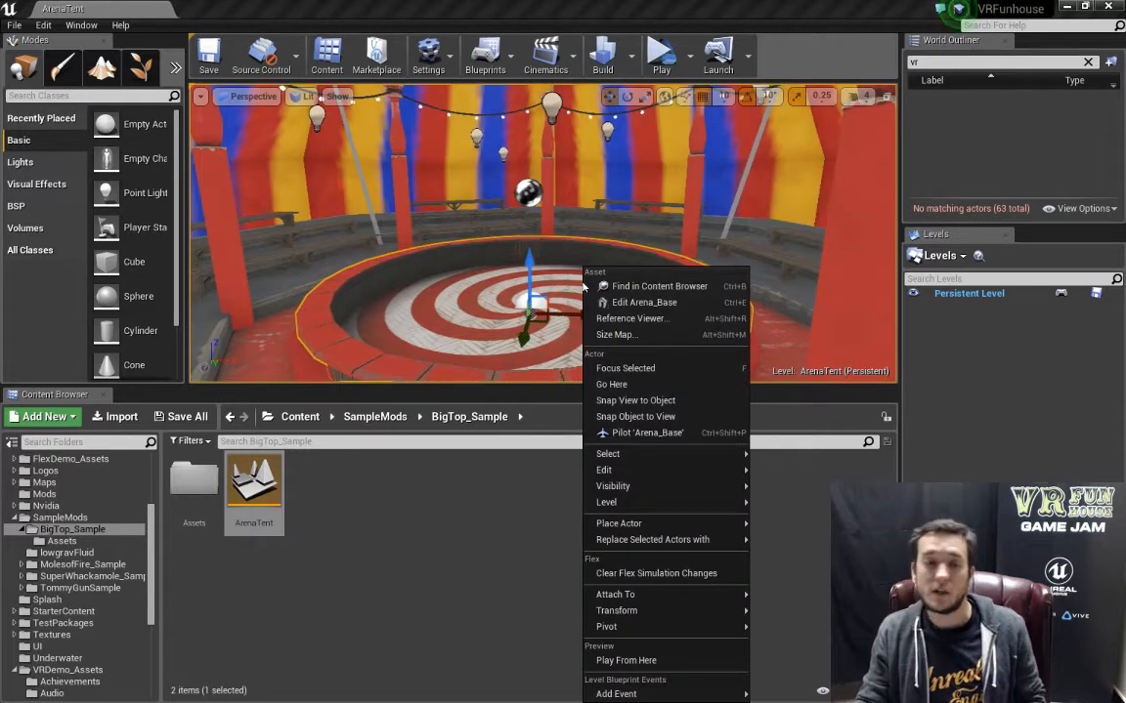
{"action": "right_click_drag", "start_coordinate": [576, 283], "coordinate": [569, 195]}
{"action": "right_click", "coordinate": [509, 252]}
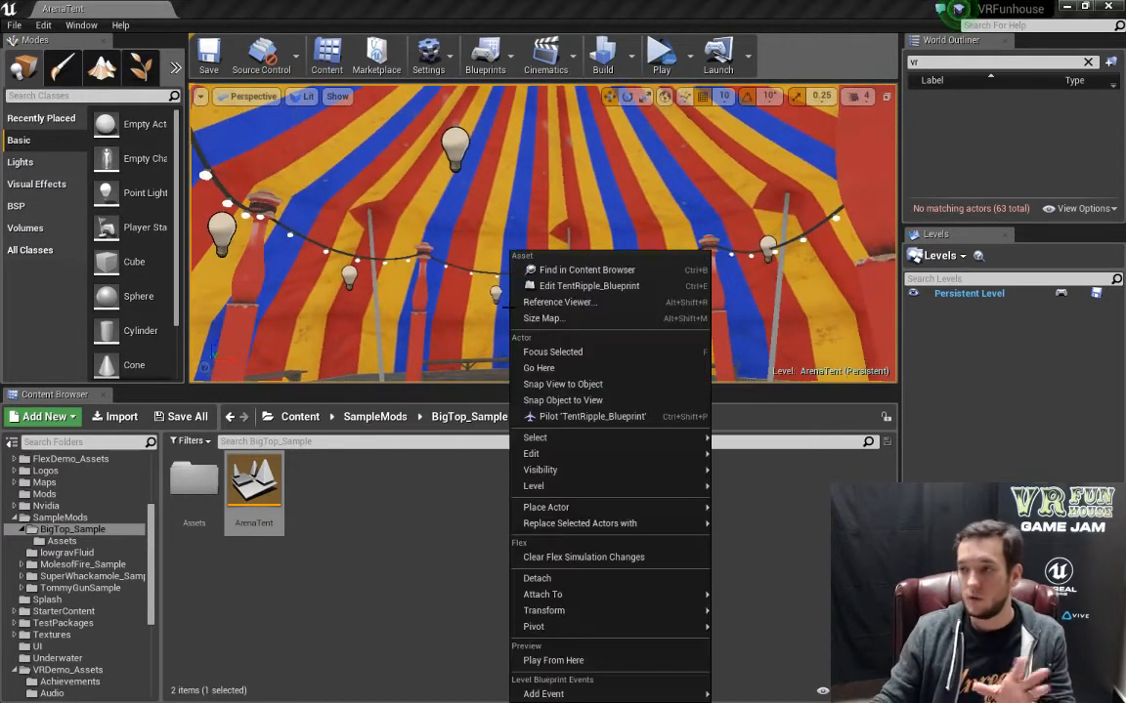
{"action": "left_click", "coordinate": [480, 300]}
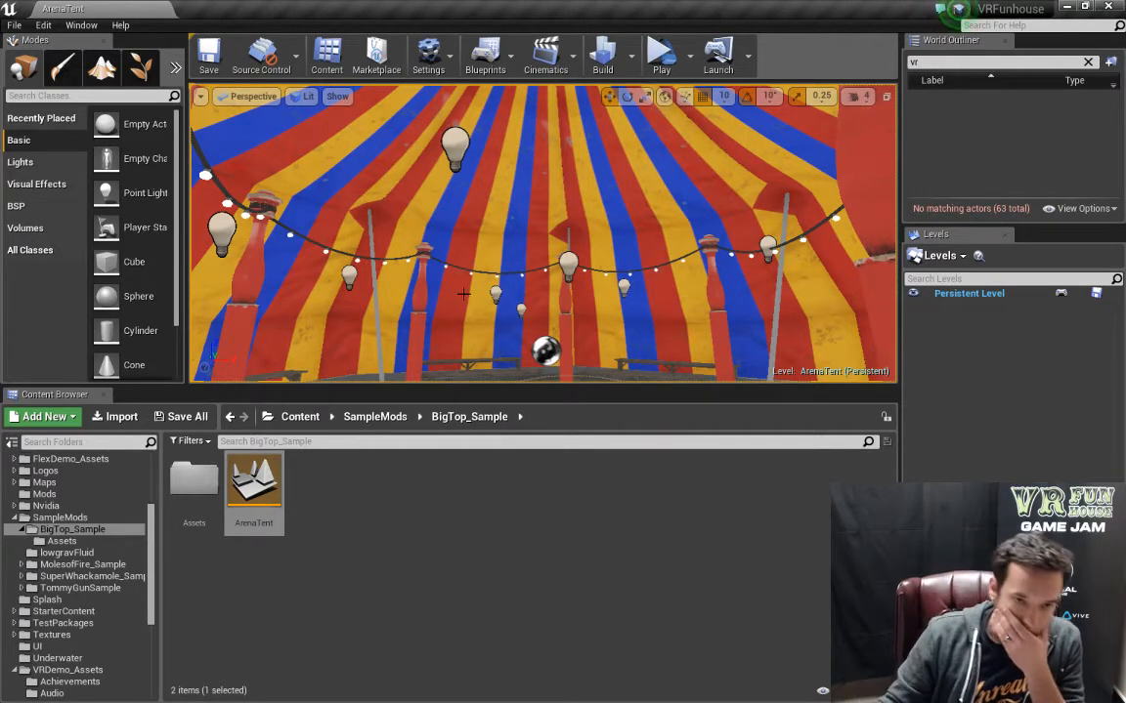
{"action": "right_click_drag", "start_coordinate": [465, 322], "coordinate": [473, 373]}
{"action": "right_click", "coordinate": [464, 324]}
{"action": "mouse_move", "coordinate": [547, 455]}
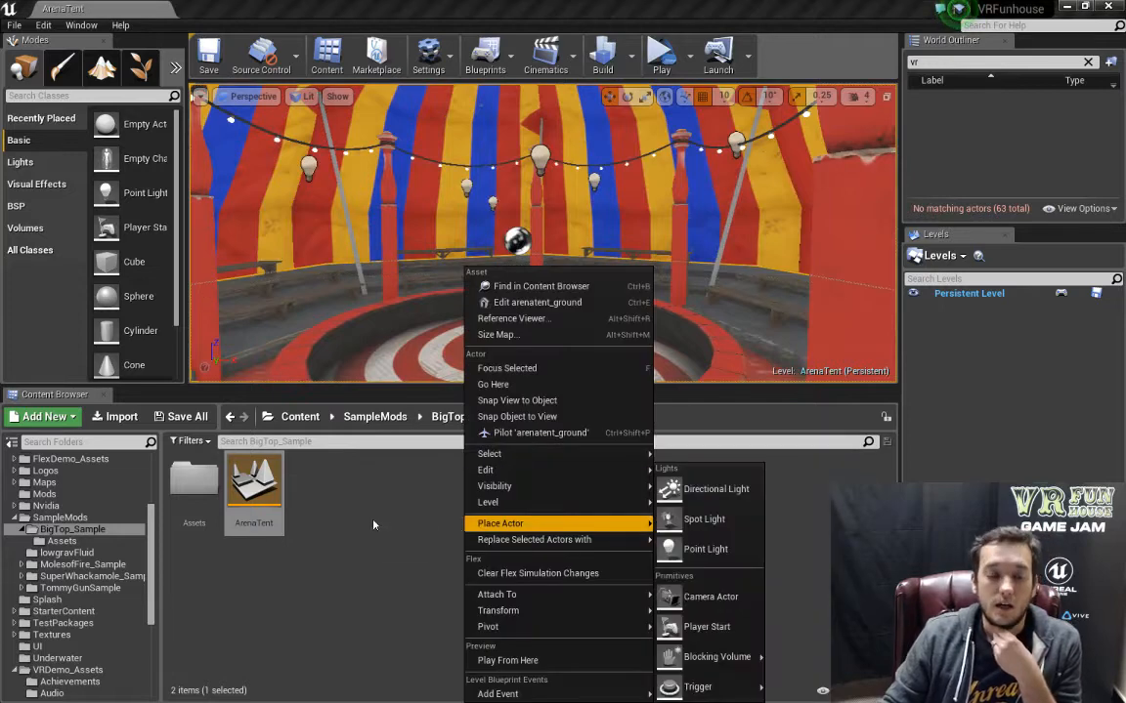
{"action": "left_click", "coordinate": [373, 526]}
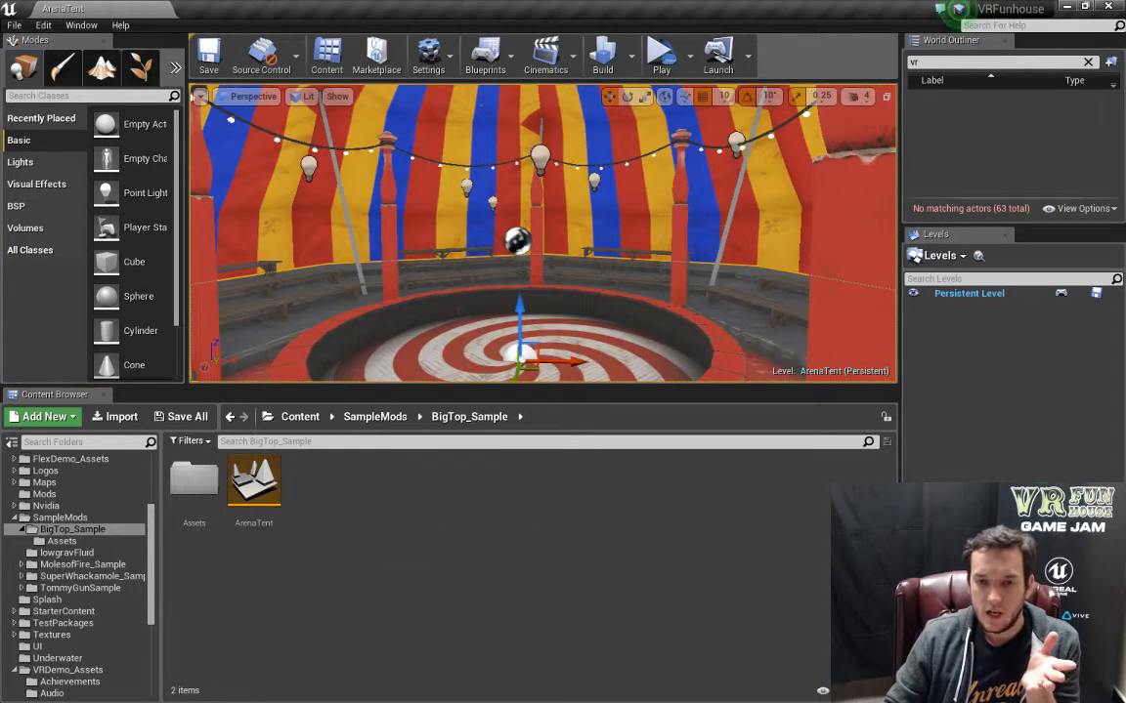
{"action": "key", "text": "w"}
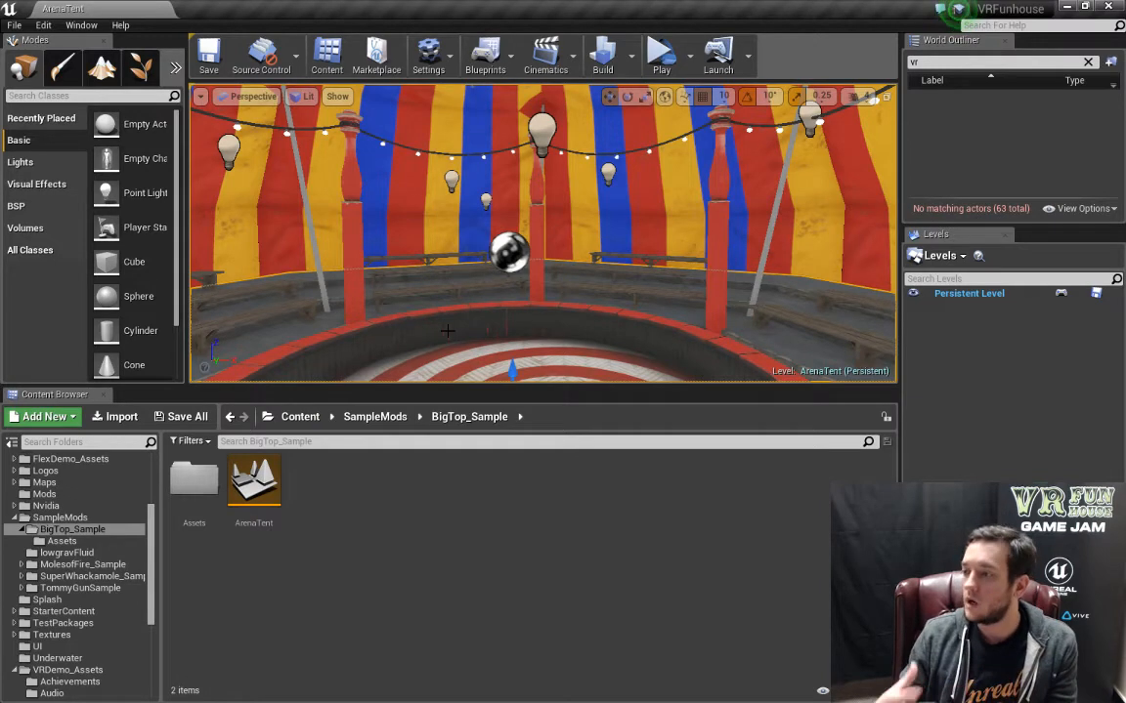
Replace the open ArenaTent level with a new level based on the Empty Level template.
{"action": "left_click", "coordinate": [12, 24]}
{"action": "left_click", "coordinate": [44, 43]}
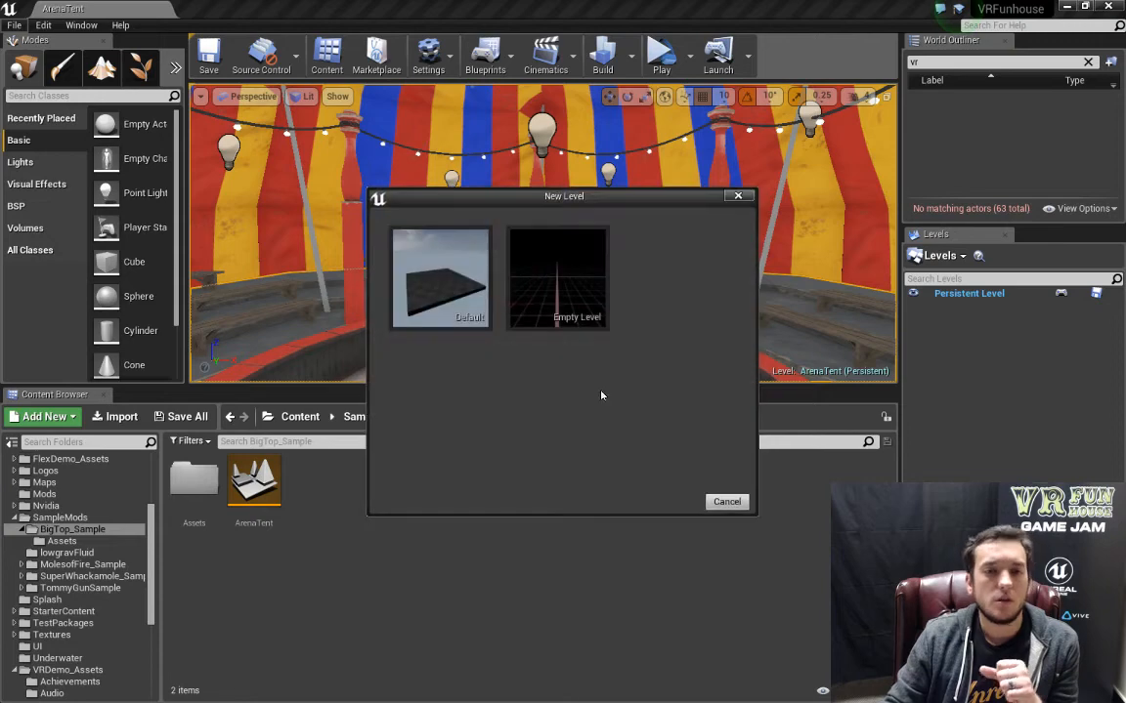
{"action": "left_click", "coordinate": [554, 293]}
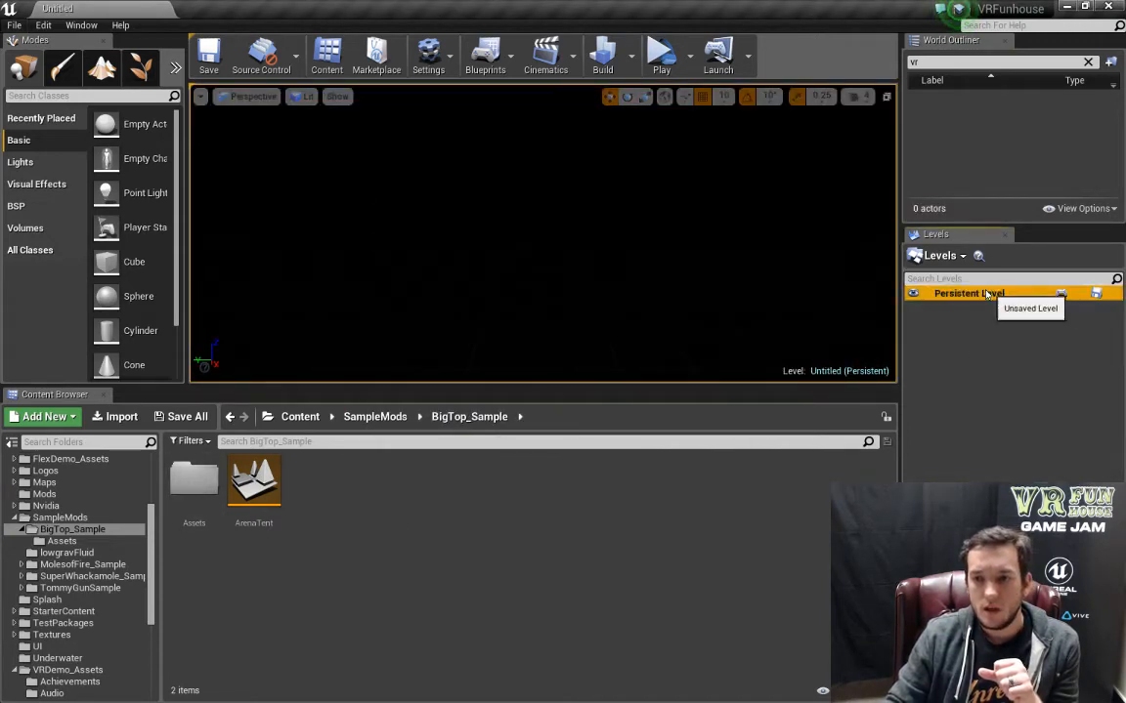
Add the existing ArenaTent level from SampleMods/BigTop_Sample as a sublevel of the new level and inspect the tent.
{"action": "left_click", "coordinate": [937, 256]}
{"action": "left_click", "coordinate": [943, 376]}
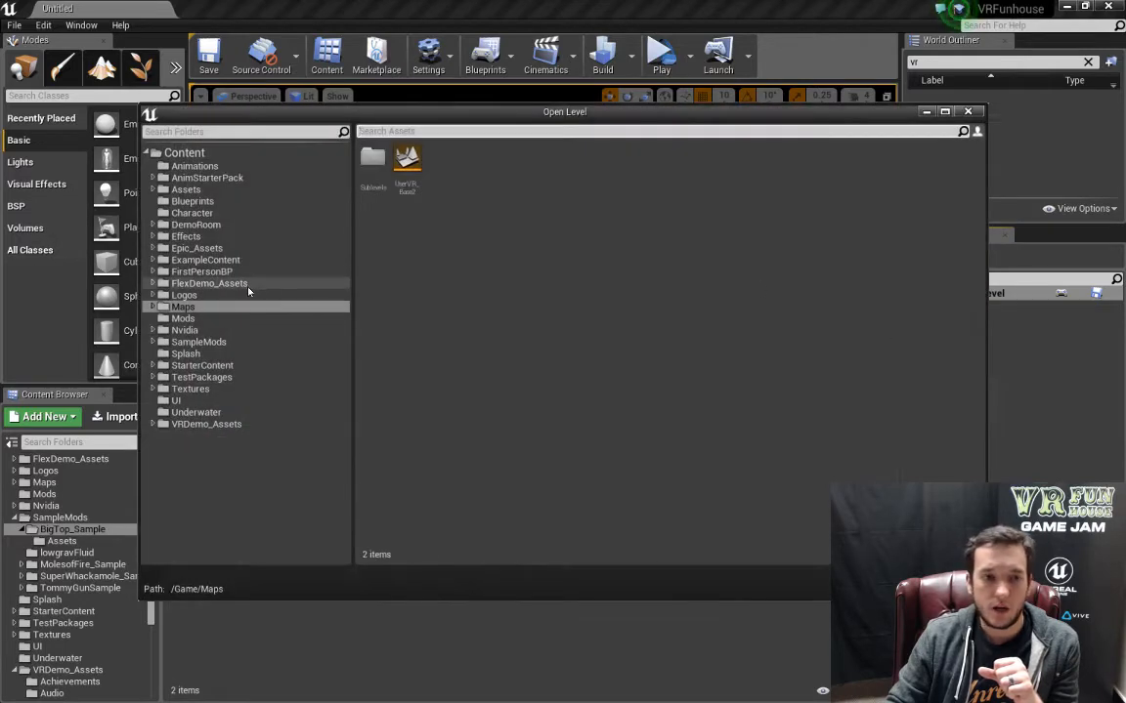
{"action": "left_click", "coordinate": [221, 341]}
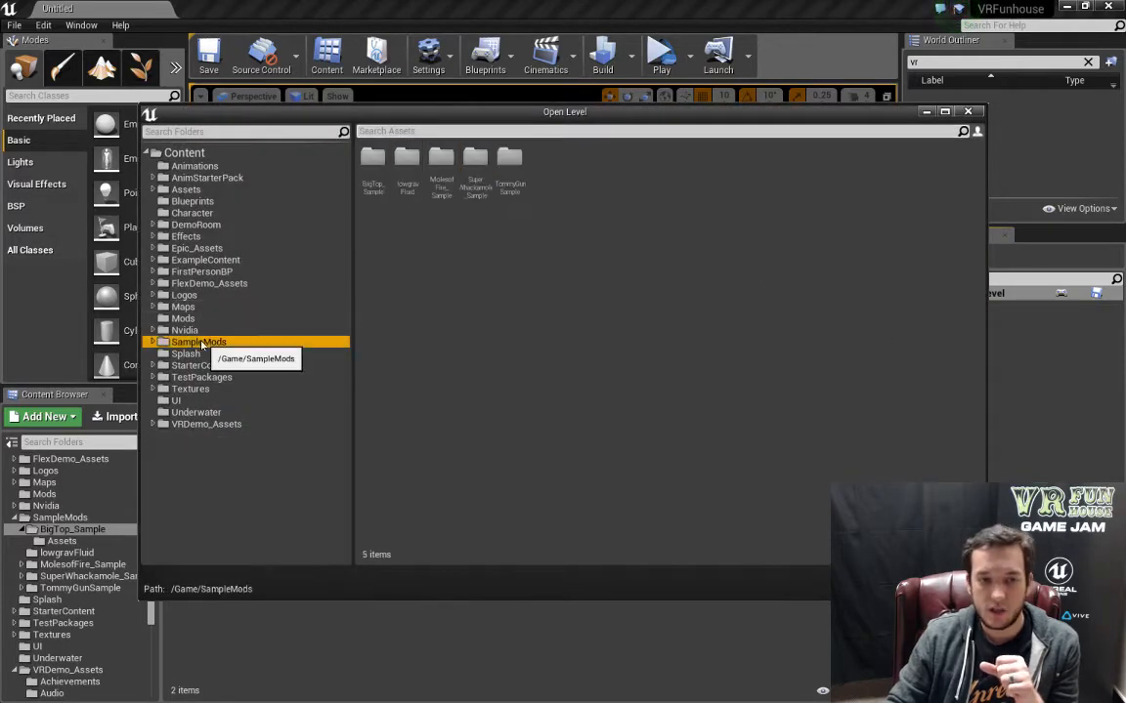
{"action": "double_click", "coordinate": [372, 158]}
{"action": "double_click", "coordinate": [405, 166]}
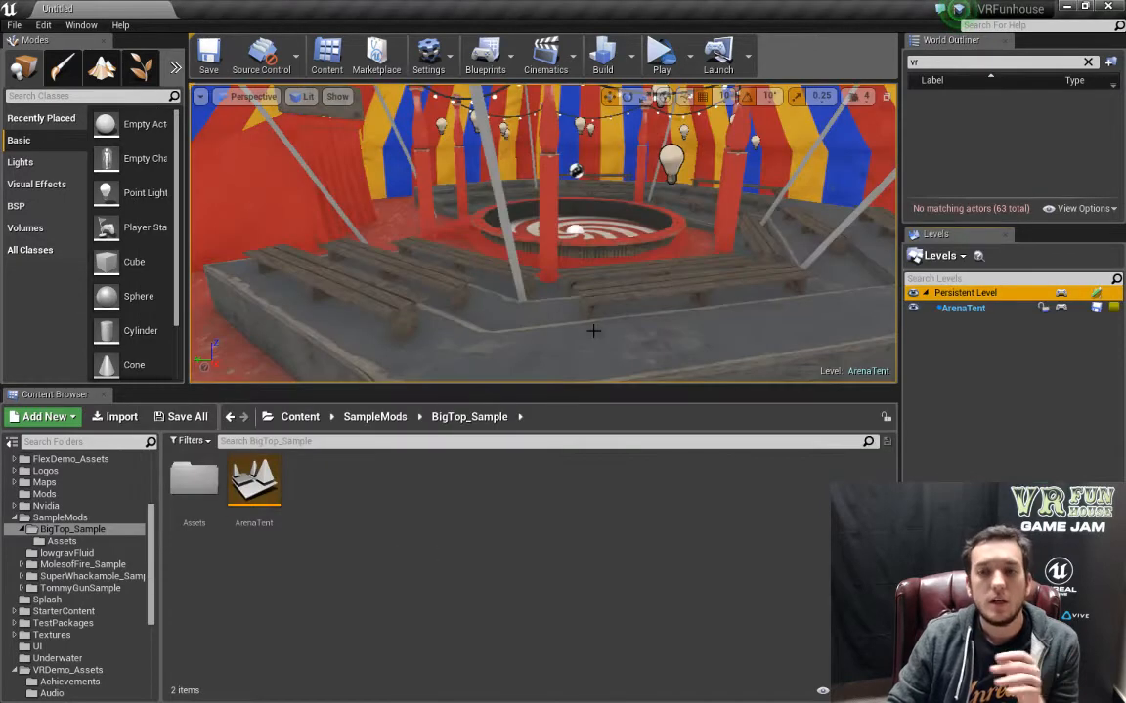
{"action": "right_click_drag", "start_coordinate": [587, 341], "coordinate": [591, 263]}
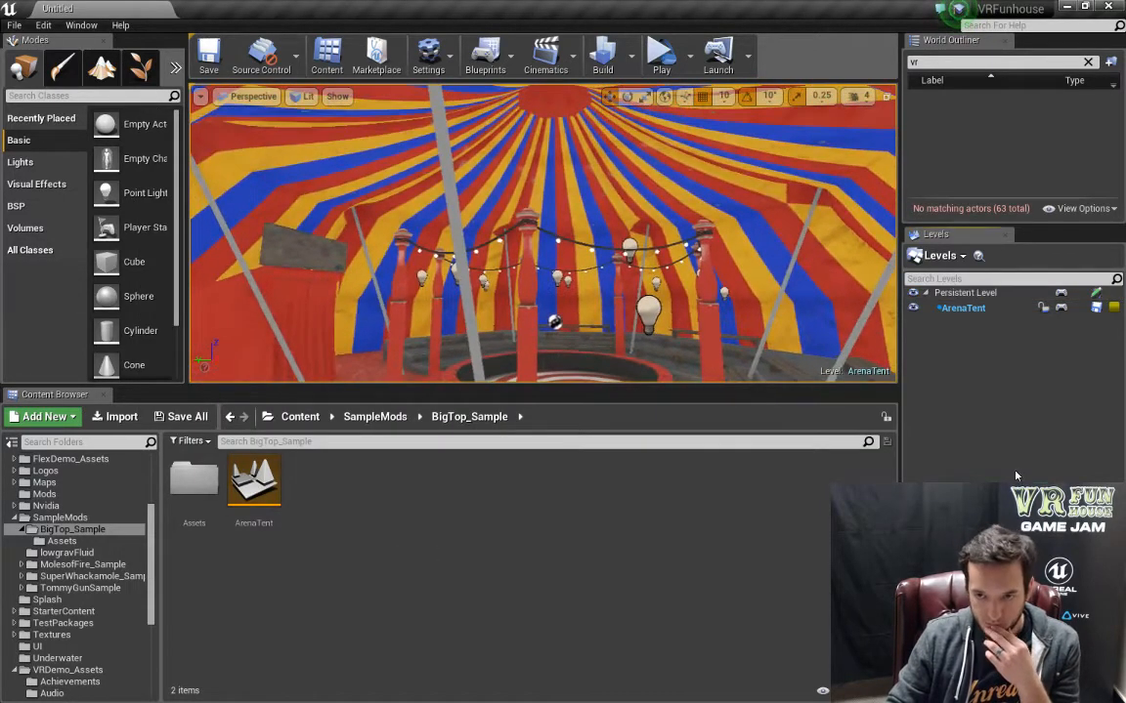
Add the existing Sream_Lights level from Maps/Sublevels/UserVRSublevels as a sublevel of the persistent level and inspect the lit ring.
{"action": "left_click", "coordinate": [970, 293]}
{"action": "left_click", "coordinate": [940, 255]}
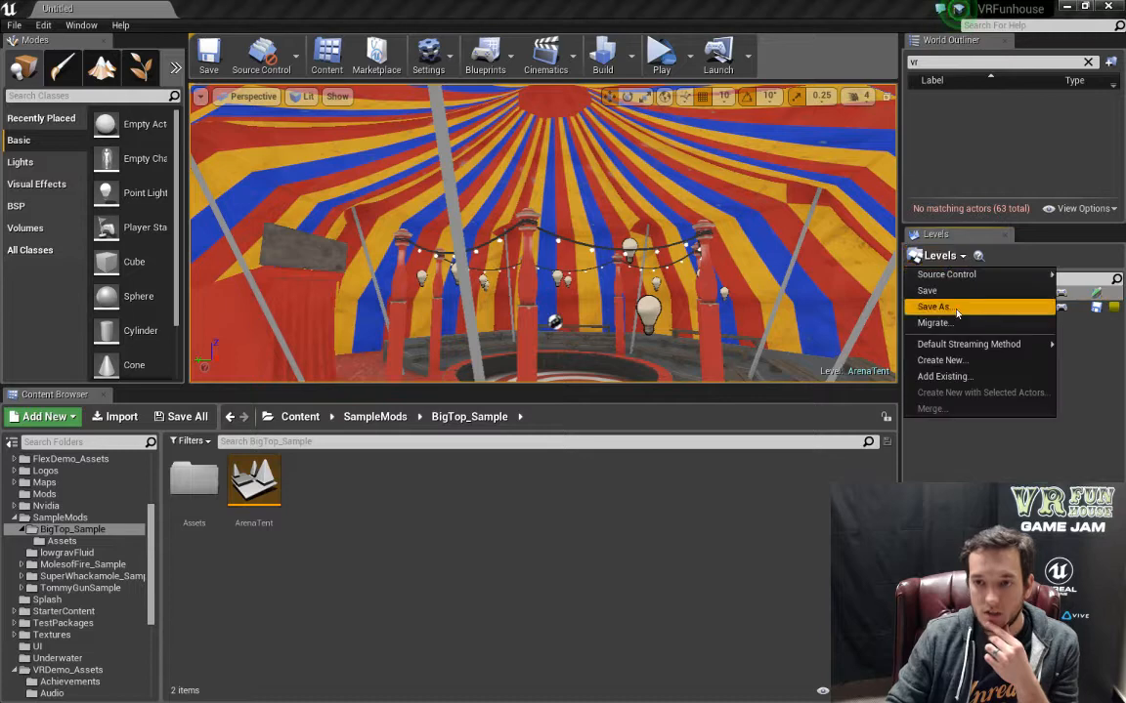
{"action": "left_click", "coordinate": [944, 376]}
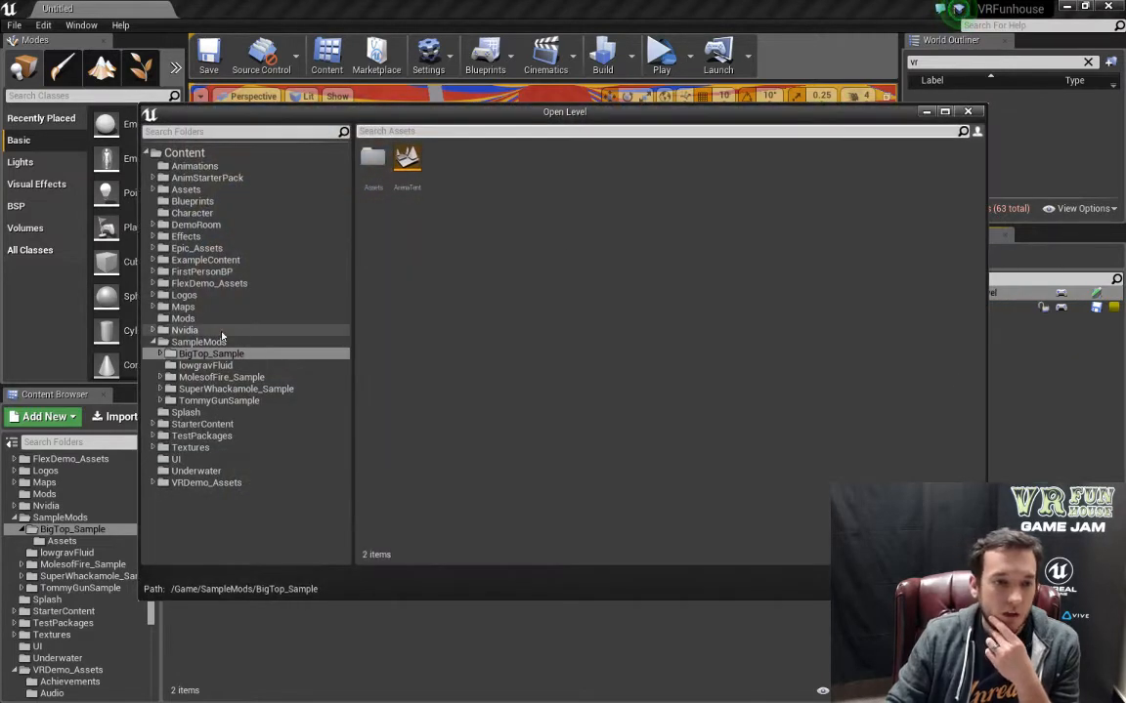
{"action": "left_click", "coordinate": [184, 307]}
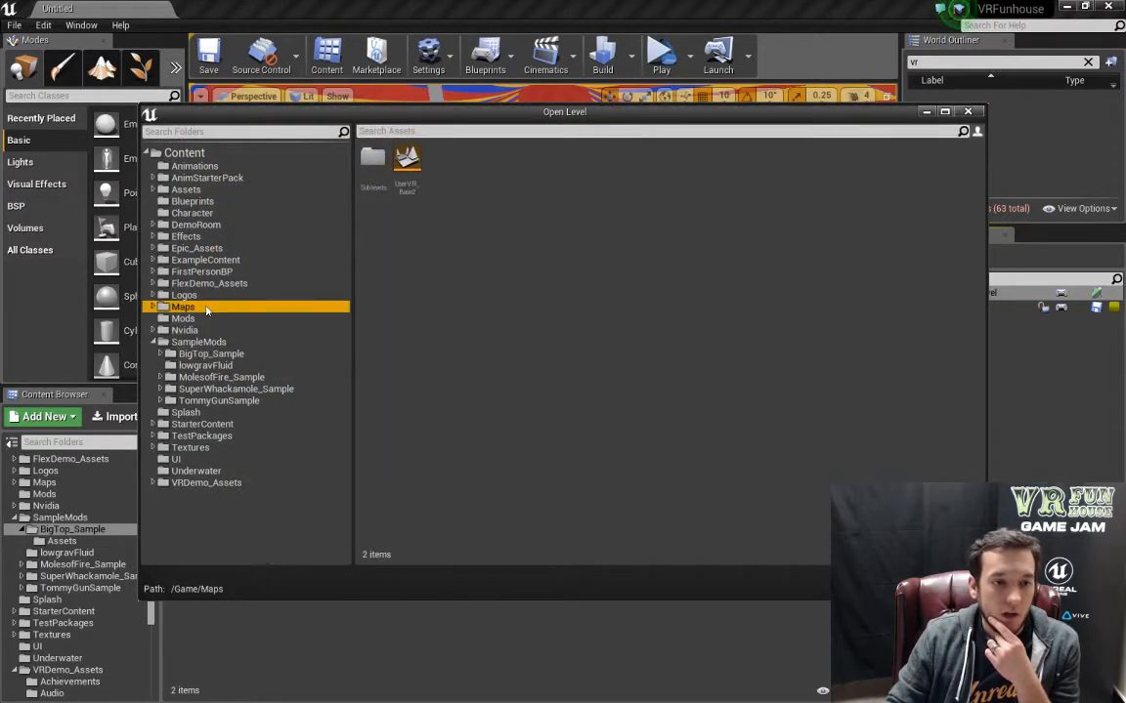
{"action": "double_click", "coordinate": [372, 159]}
{"action": "left_click", "coordinate": [372, 159]}
{"action": "double_click", "coordinate": [373, 160]}
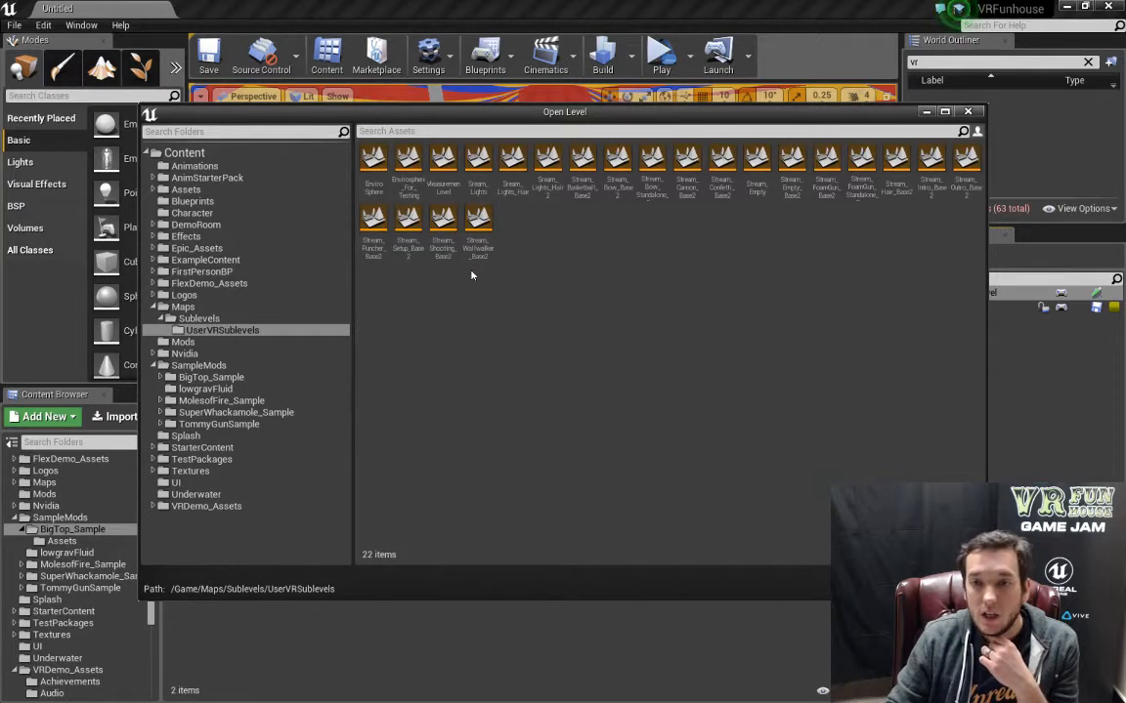
{"action": "double_click", "coordinate": [478, 161]}
{"action": "right_click_drag", "start_coordinate": [561, 235], "coordinate": [571, 293]}
{"action": "key", "text": "w"}
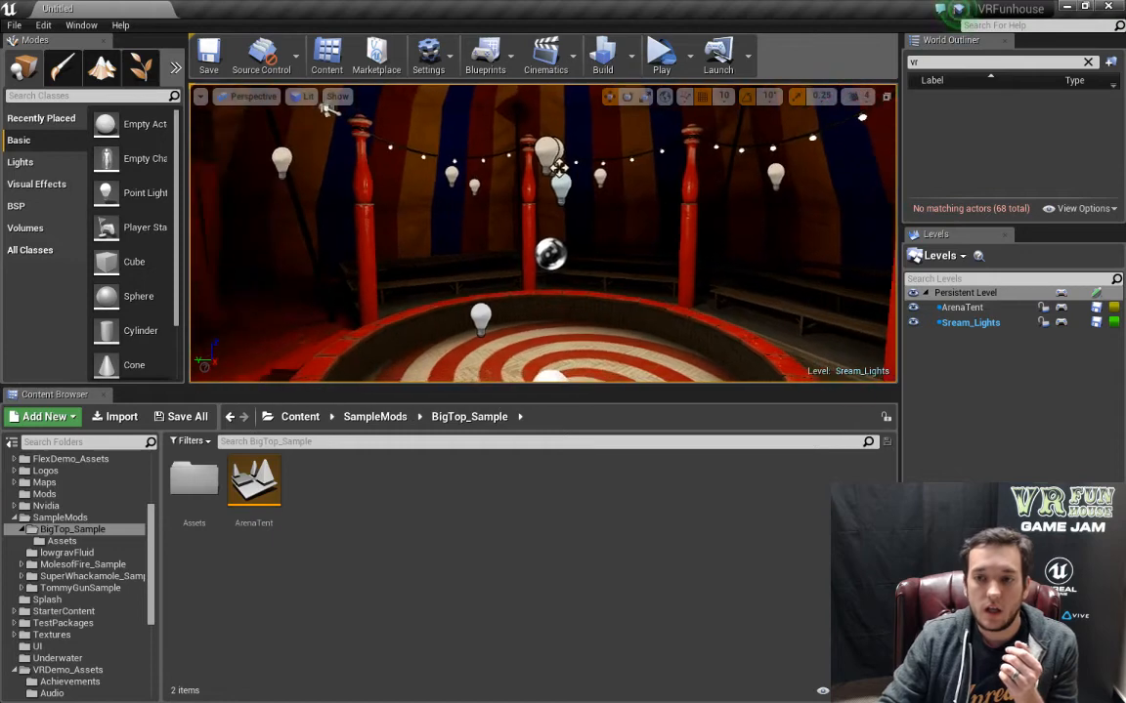
Add the existing Stream_FoamGun_Base2 level from UserVRSublevels as another sublevel and bring its game booth into view.
{"action": "left_click", "coordinate": [939, 255]}
{"action": "left_click", "coordinate": [940, 374]}
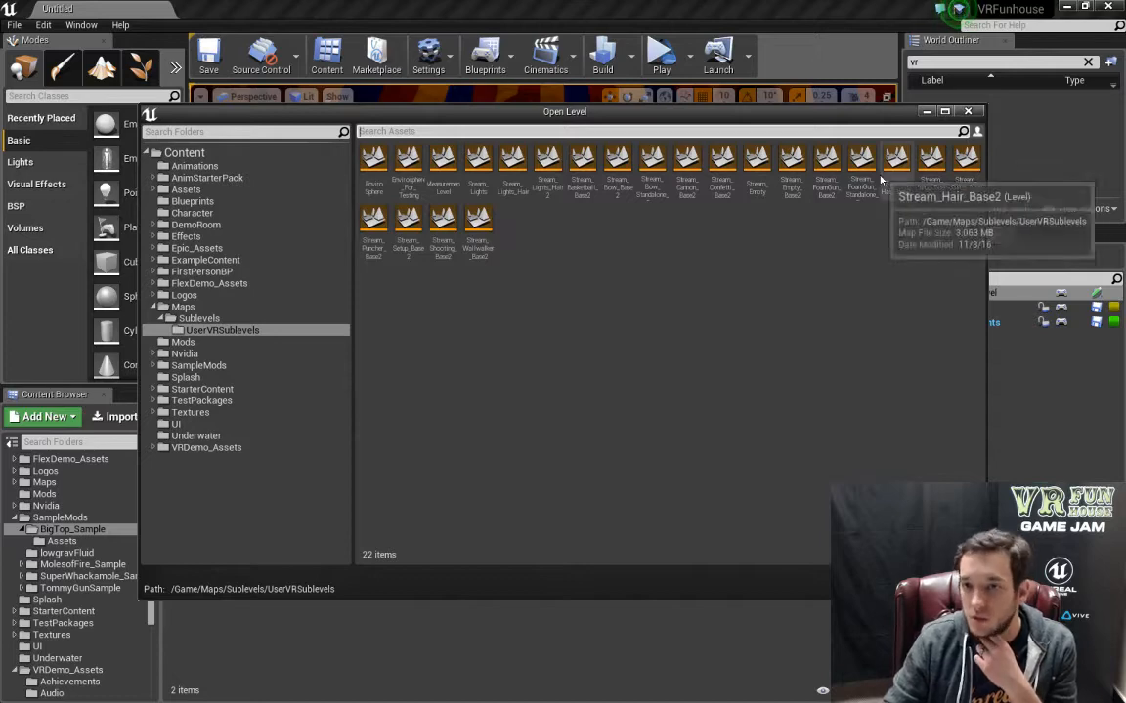
{"action": "left_click", "coordinate": [827, 159]}
{"action": "double_click", "coordinate": [828, 159]}
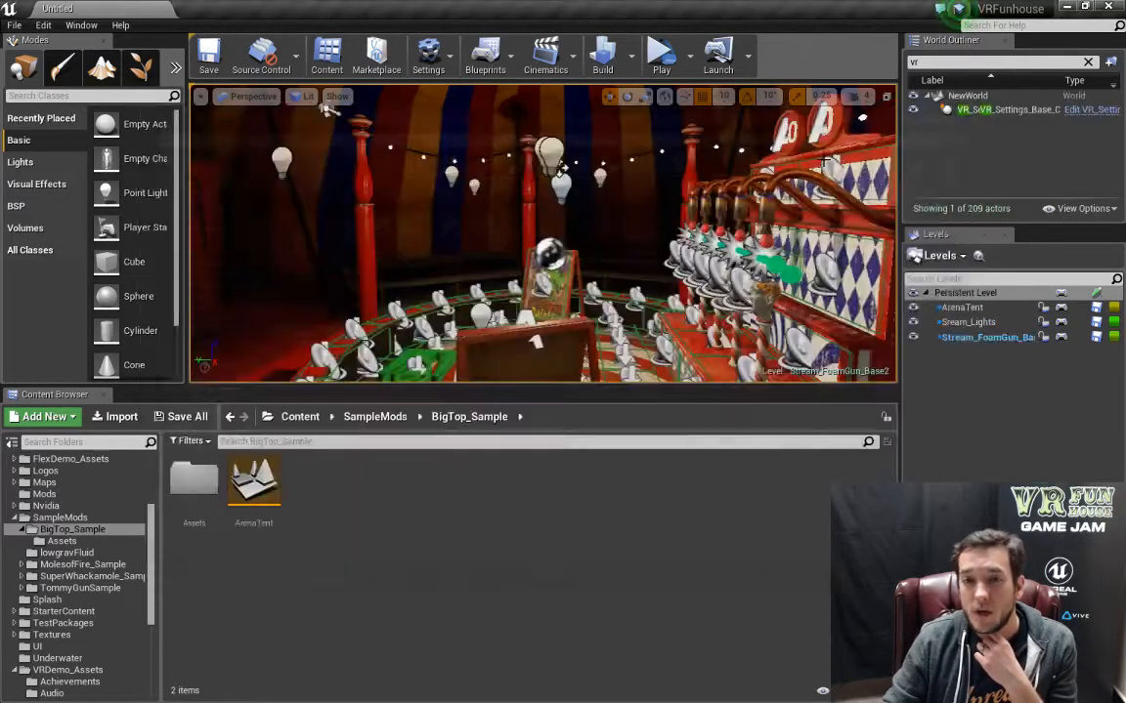
{"action": "mouse_move", "coordinate": [543, 235]}
{"action": "right_mouse_down"}
{"action": "mouse_move", "coordinate": [659, 240]}
{"action": "mouse_move", "coordinate": [642, 278]}
{"action": "mouse_move", "coordinate": [571, 215]}
{"action": "mouse_move", "coordinate": [631, 254]}
{"action": "mouse_move", "coordinate": [666, 256]}
{"action": "right_mouse_up"}
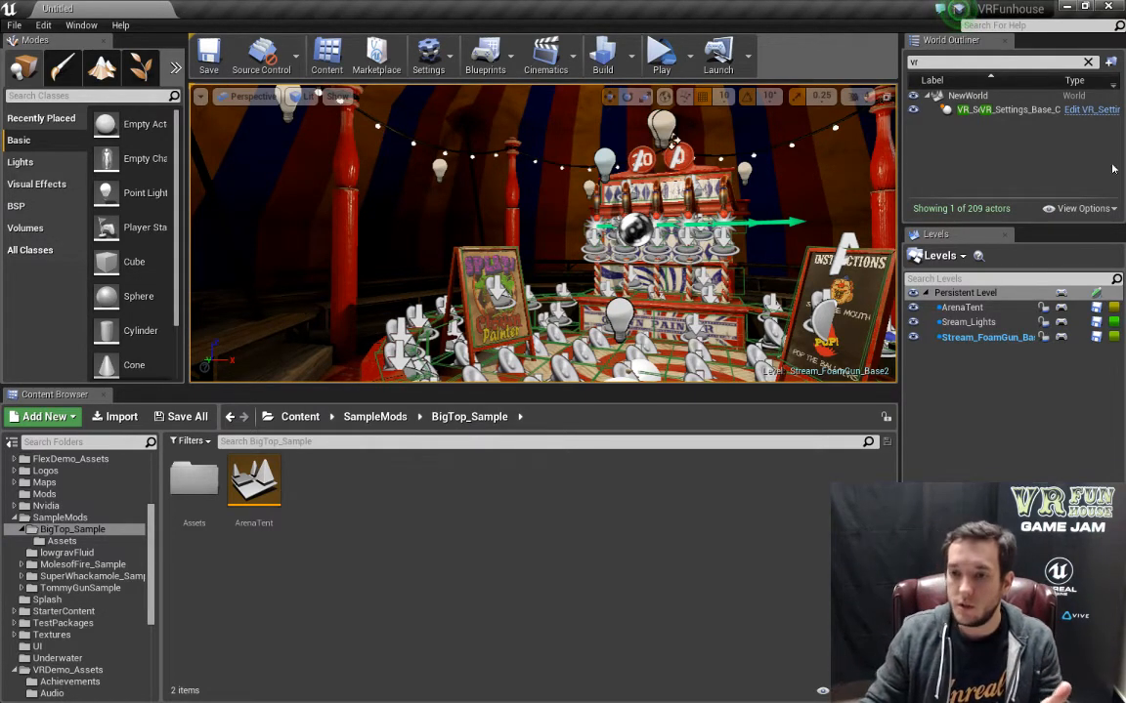
In the persistent level's blueprint, add a Load Stream Level node driven by Event BeginPlay and place it beside the event.
{"action": "left_click", "coordinate": [978, 255]}
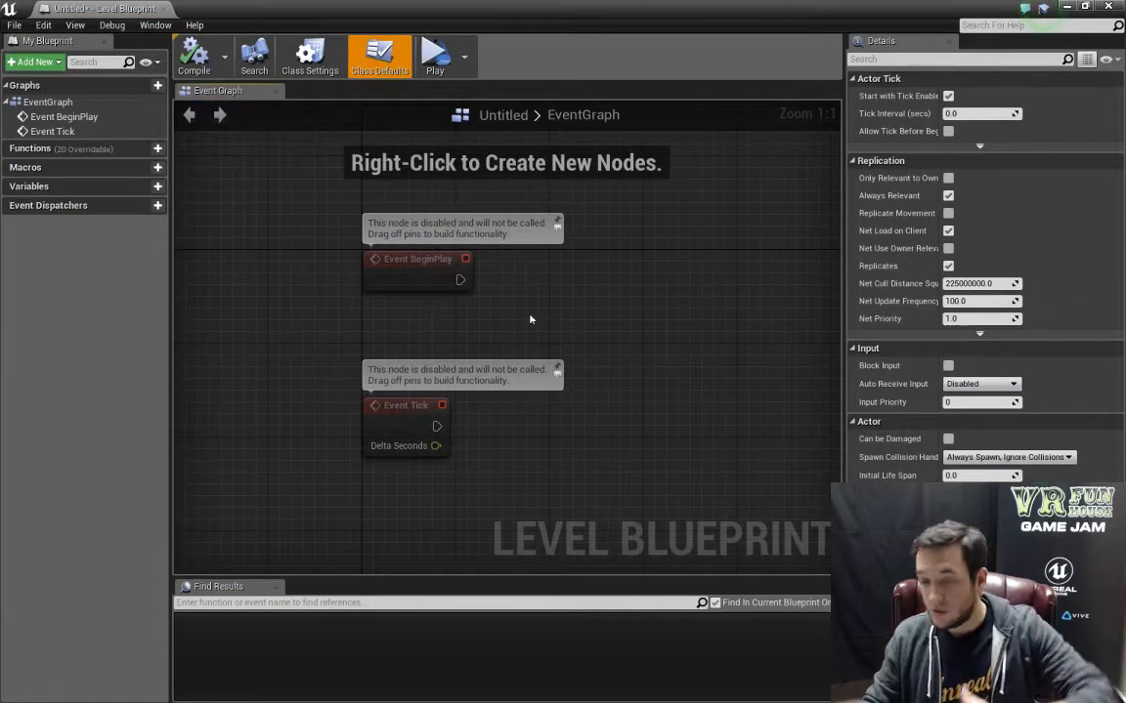
{"action": "left_click_drag", "start_coordinate": [460, 281], "coordinate": [573, 279]}
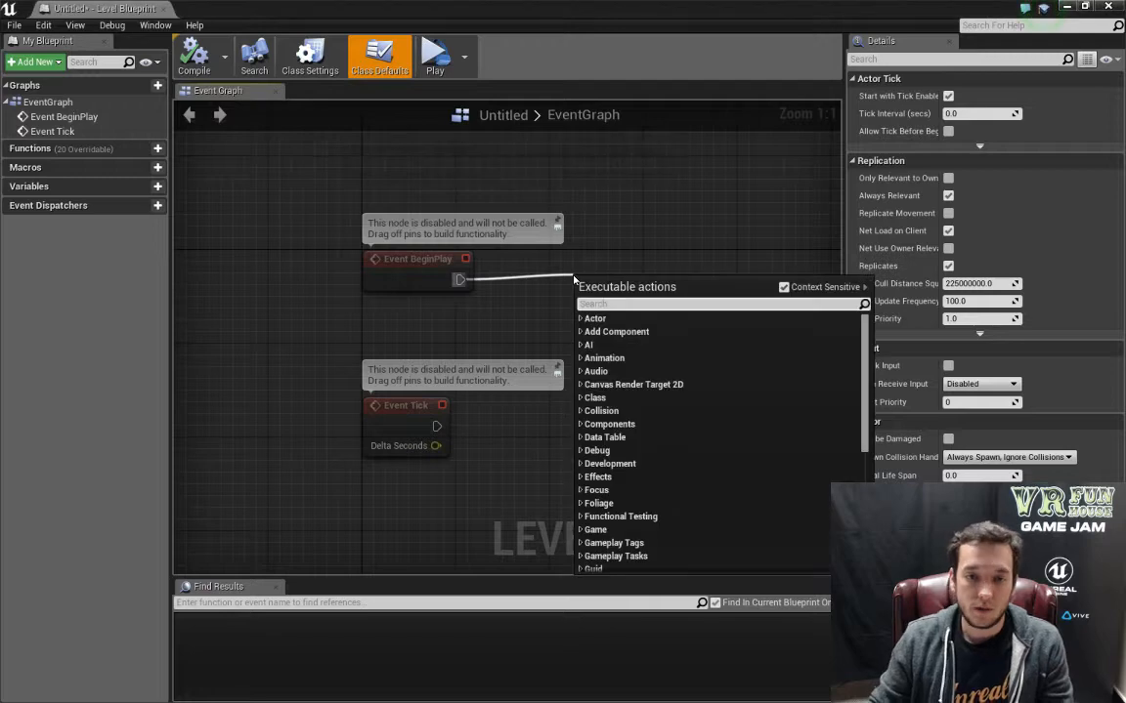
{"action": "type", "text": "stream"}
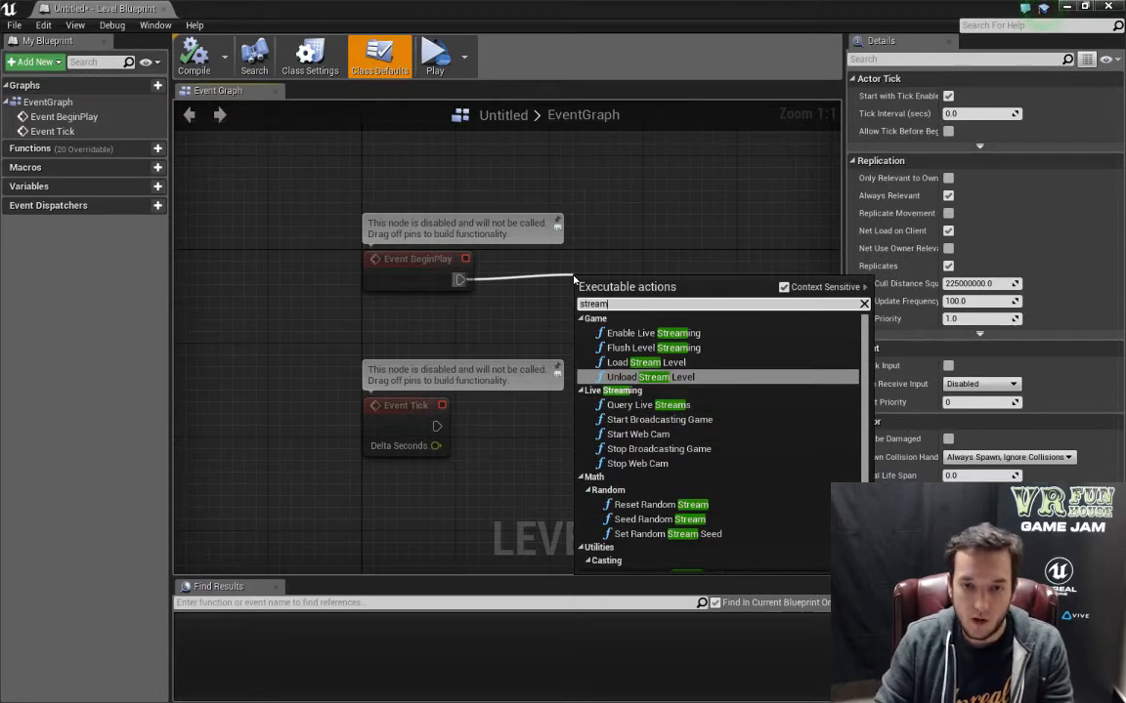
{"action": "key", "text": "Up"}
{"action": "key", "text": "Return"}
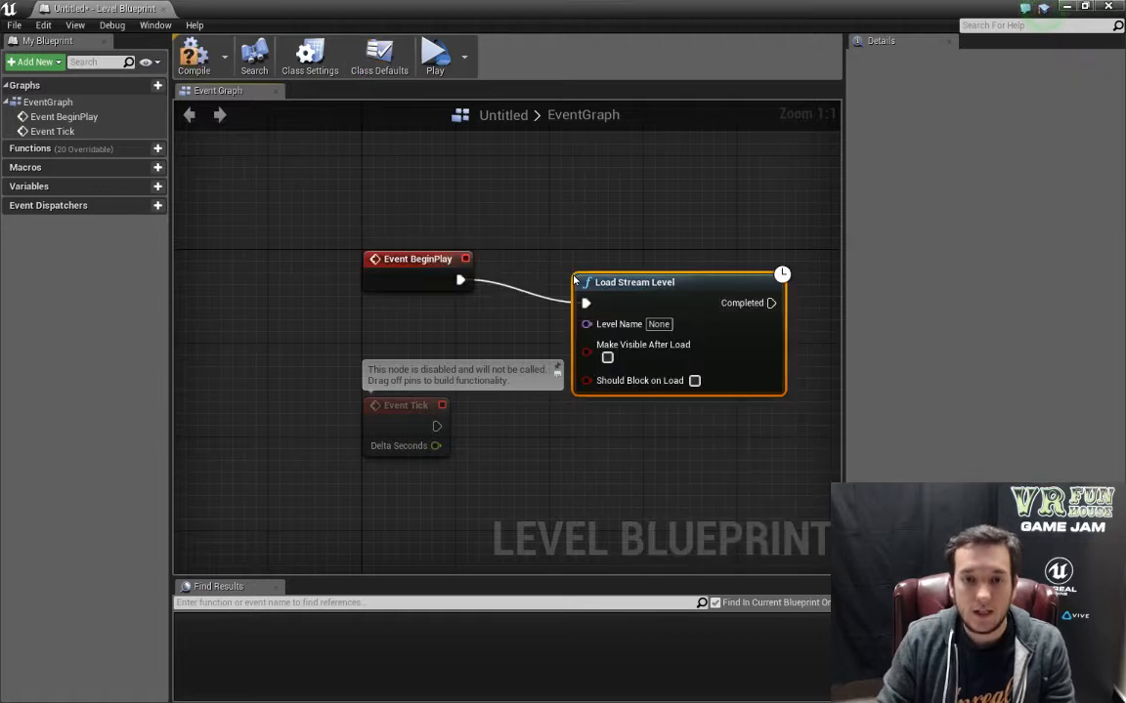
{"action": "left_click_drag", "start_coordinate": [582, 282], "coordinate": [546, 212]}
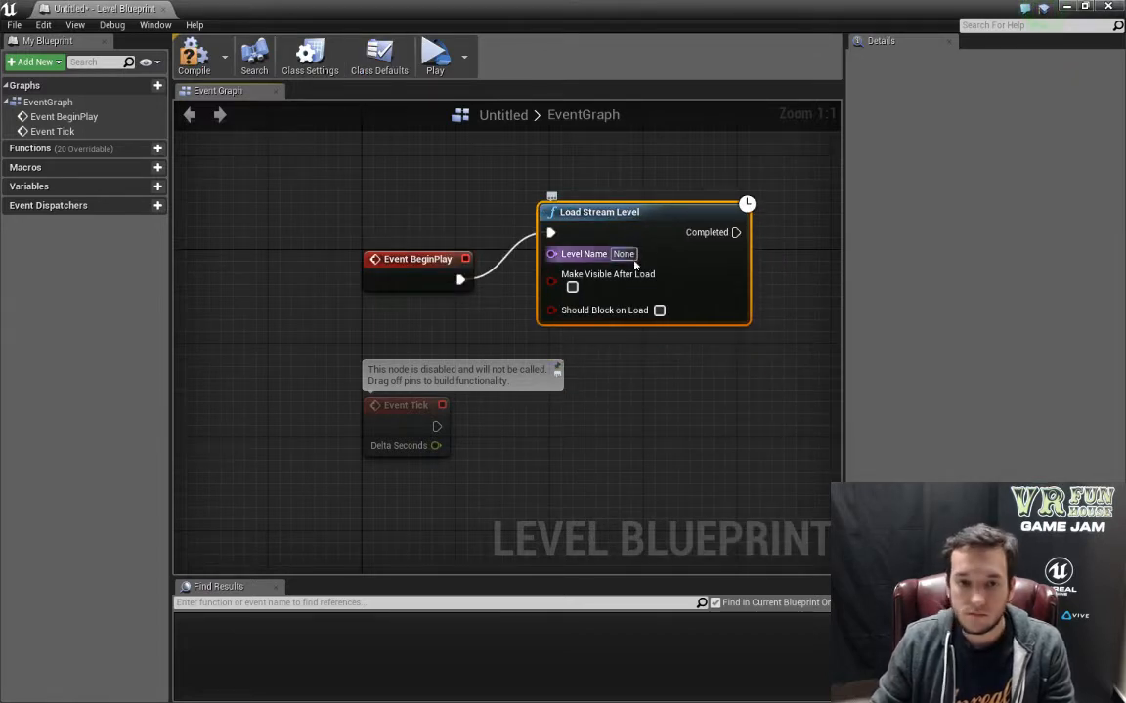
Shrink the blueprint window so the sublevel list is visible and set the Load Stream Level node's level name to arenatent.
{"action": "left_click", "coordinate": [632, 254]}
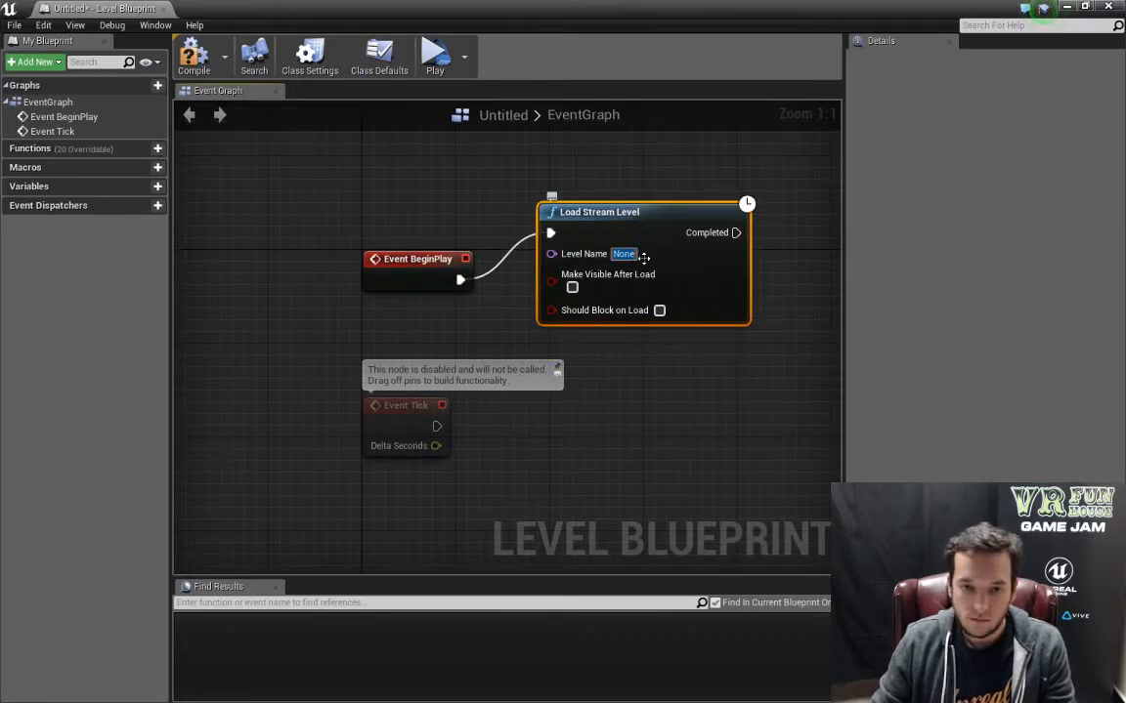
{"action": "double_click", "coordinate": [71, 6]}
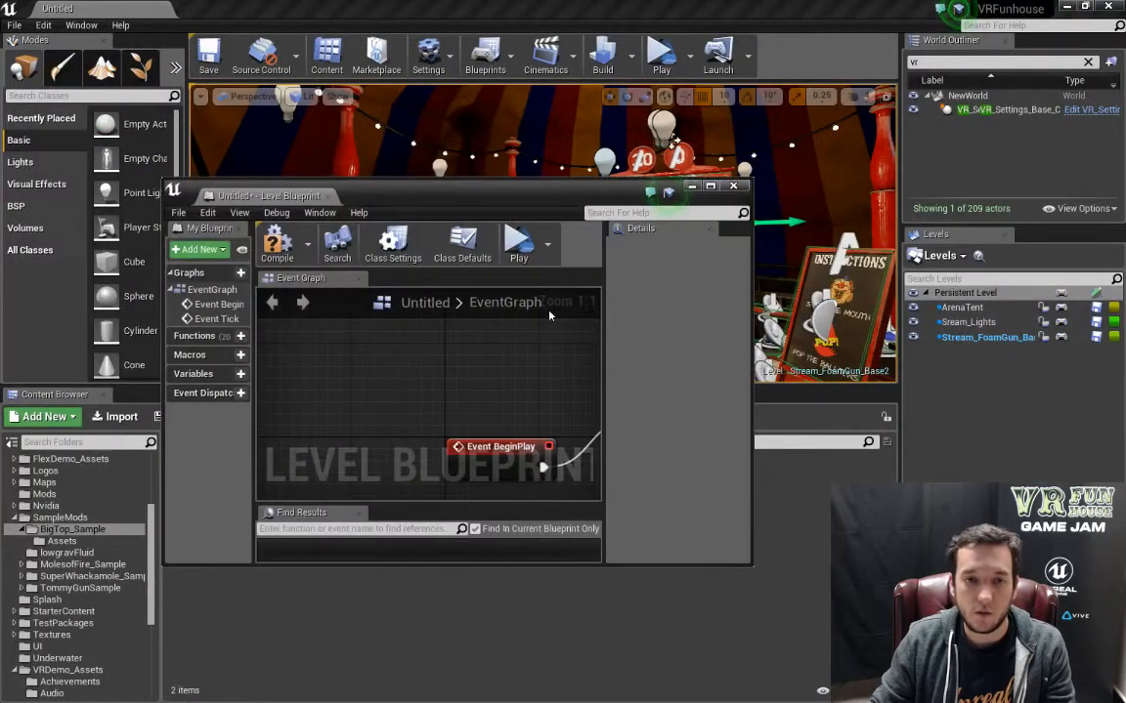
{"action": "left_click_drag", "start_coordinate": [549, 178], "coordinate": [549, 1]}
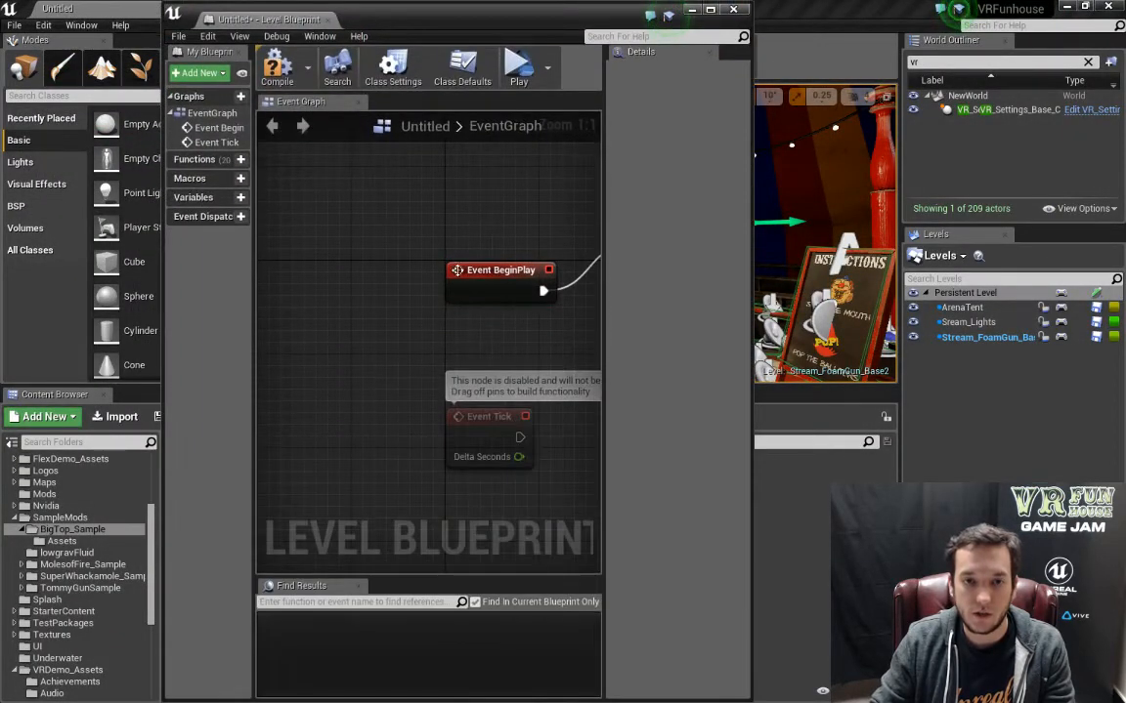
{"action": "right_click_drag", "start_coordinate": [503, 358], "coordinate": [255, 365]}
{"action": "left_click", "coordinate": [456, 274]}
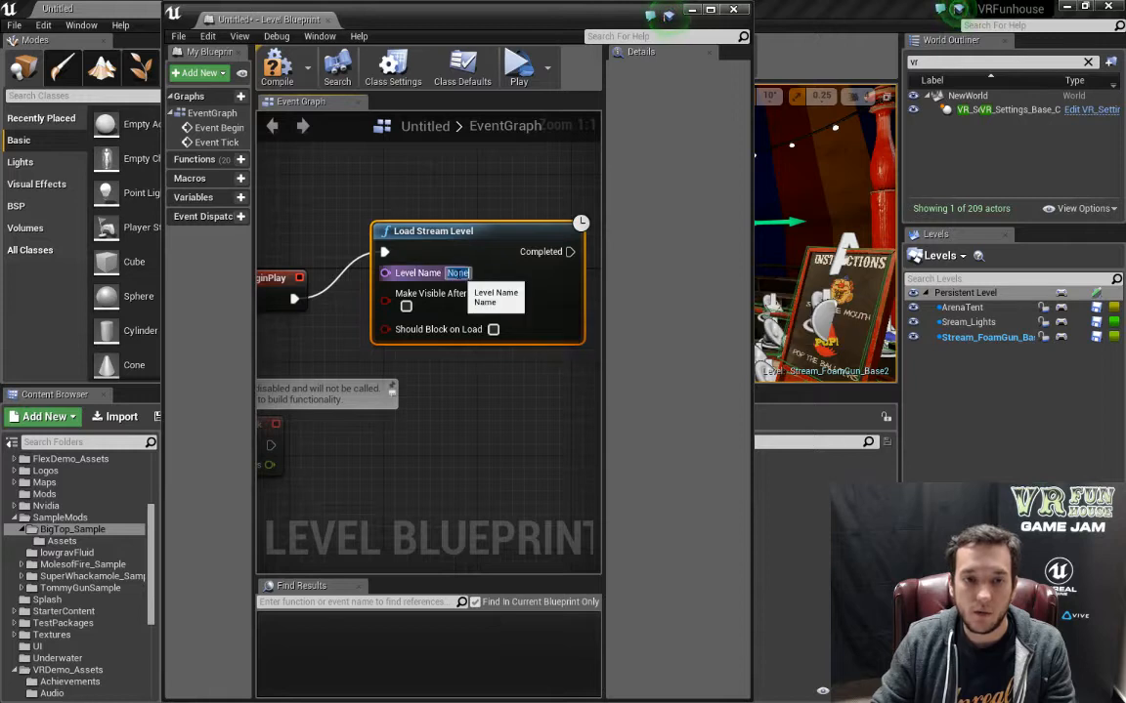
{"action": "type", "text": "Are"}
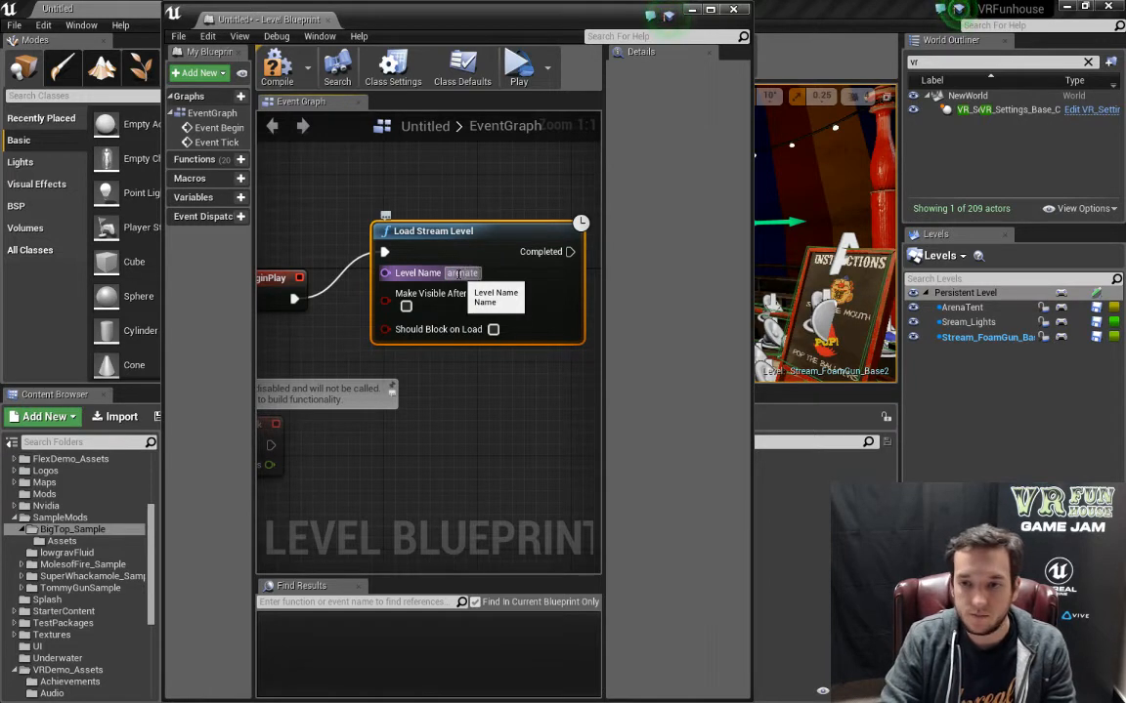
{"action": "left_click", "coordinate": [517, 399]}
Duplicate the Load Stream Level node, connect it to the first node's Completed output, and set its level name to sream_lights.
{"action": "right_click_drag", "start_coordinate": [535, 406], "coordinate": [394, 377]}
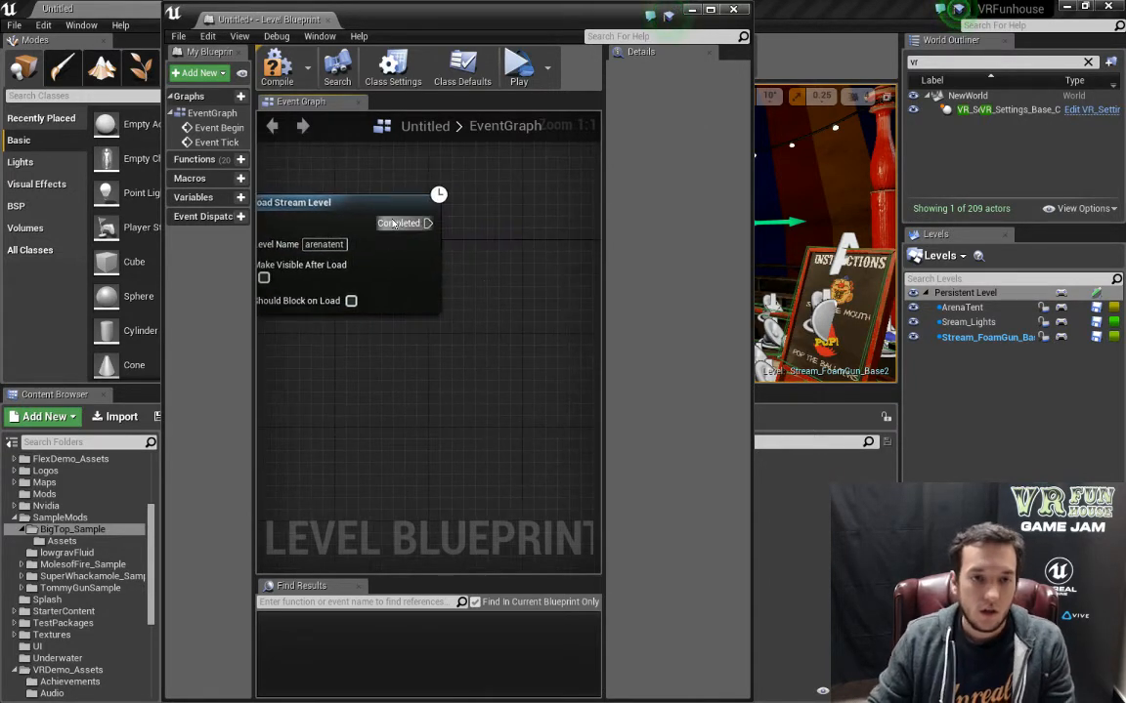
{"action": "left_click", "coordinate": [381, 203]}
{"action": "key", "text": "ctrl+w"}
{"action": "right_click_drag", "start_coordinate": [432, 318], "coordinate": [288, 295]}
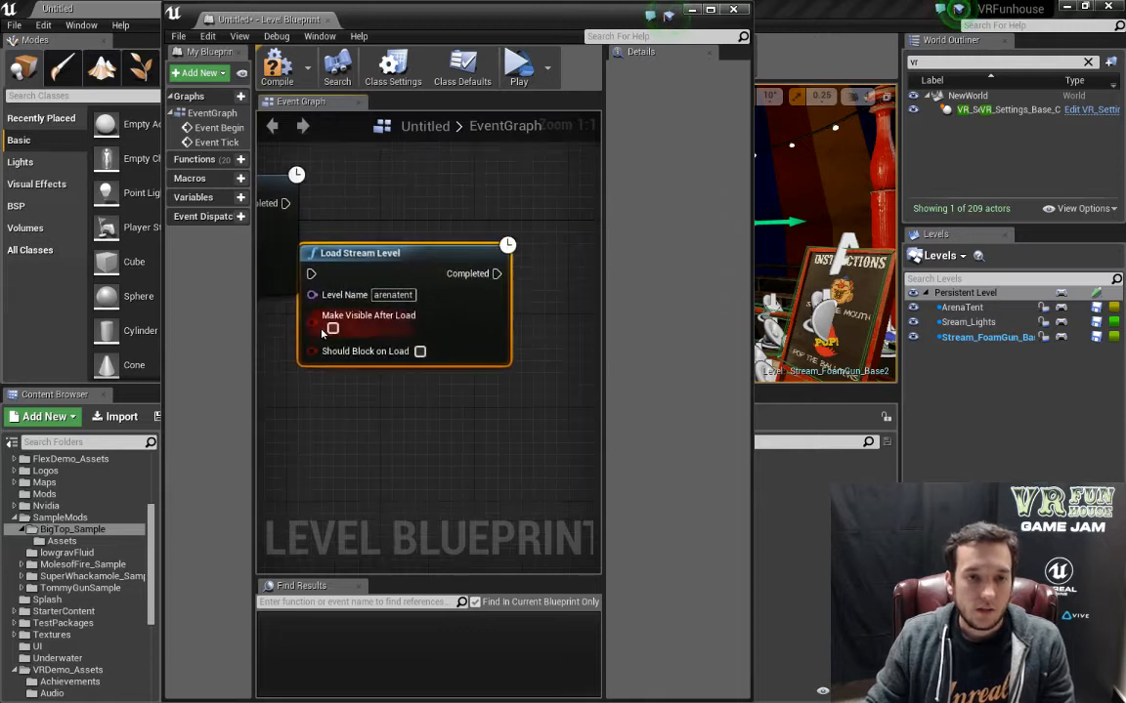
{"action": "left_click_drag", "start_coordinate": [339, 251], "coordinate": [397, 193]}
{"action": "left_click_drag", "start_coordinate": [287, 204], "coordinate": [387, 216]}
{"action": "left_click", "coordinate": [465, 238]}
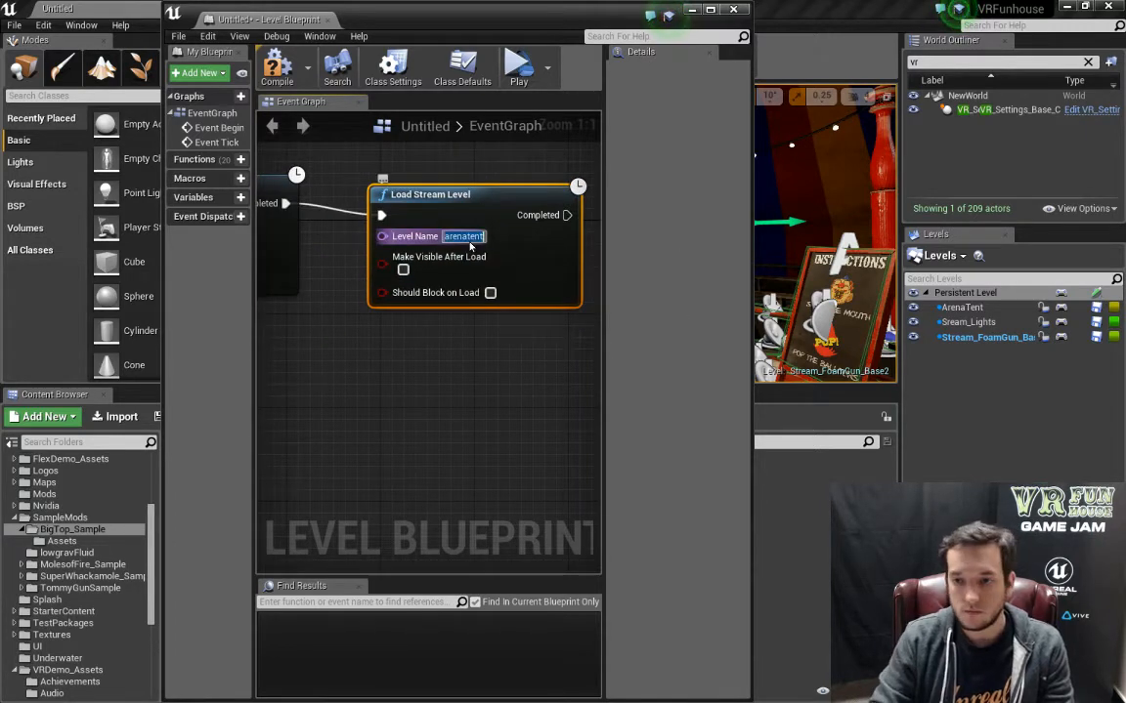
{"action": "type", "text": "stream"}
{"action": "key", "text": "Return"}
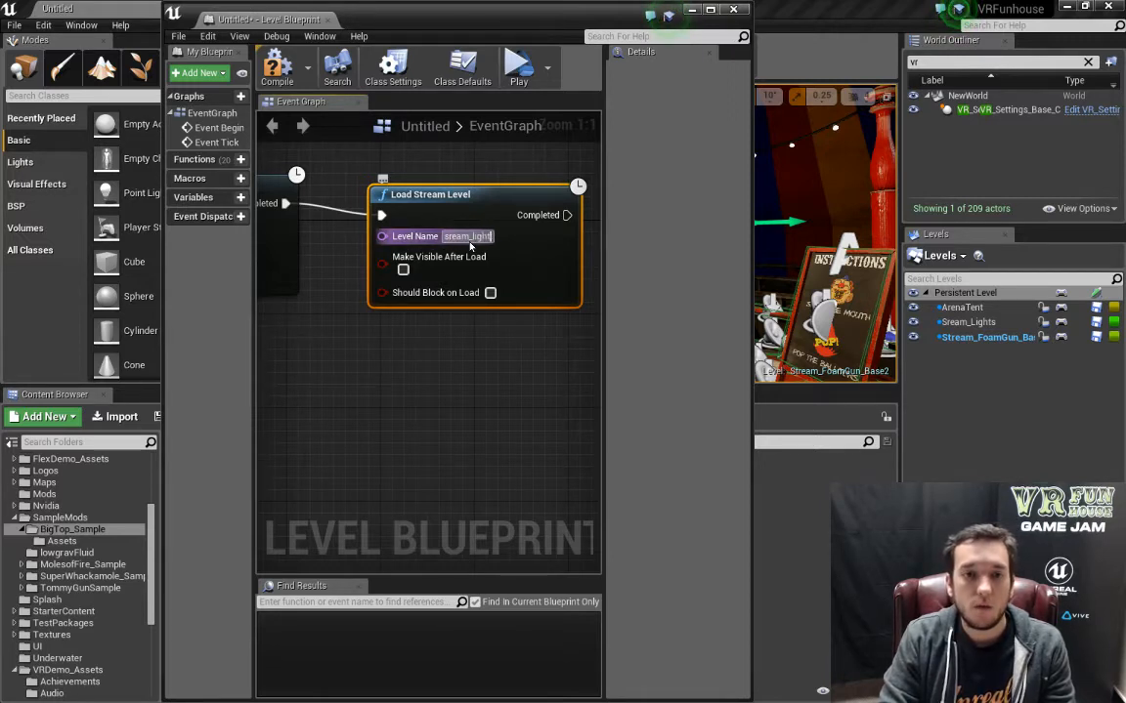
{"action": "key", "text": "Return"}
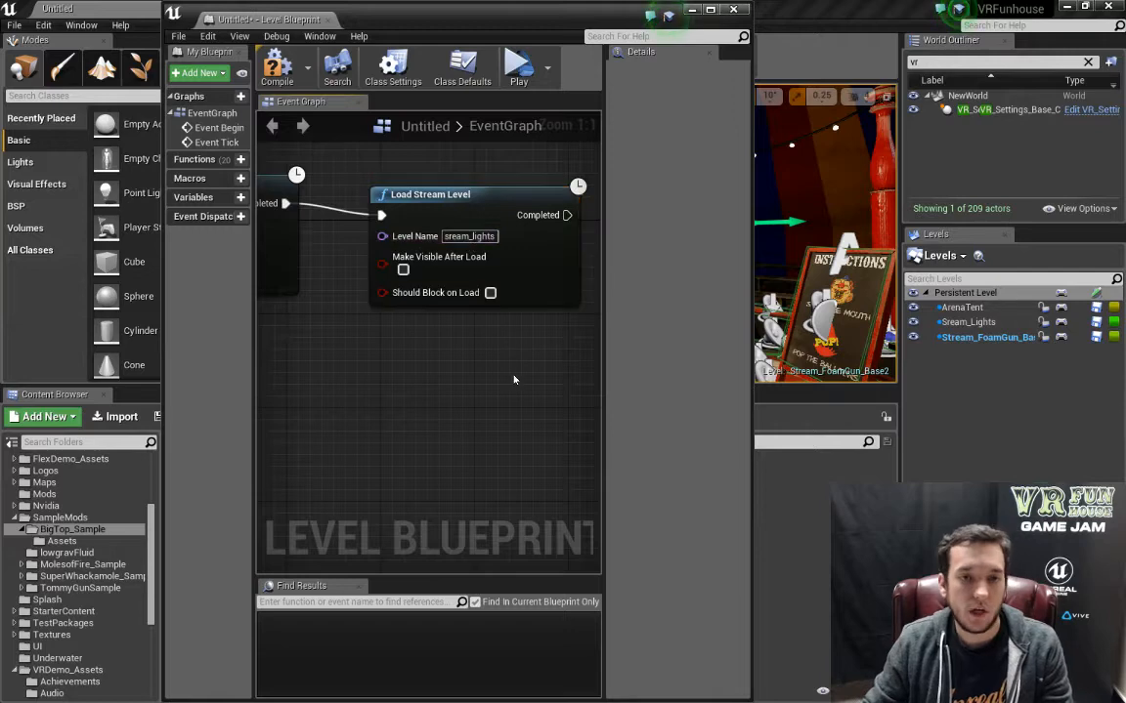
Add a third Load Stream Level node after the sream_lights node's Completed output and set its level name to Stream_Foamgun_base2.
{"action": "right_click_drag", "start_coordinate": [461, 337], "coordinate": [311, 320]}
{"action": "key", "text": "ctrl+v"}
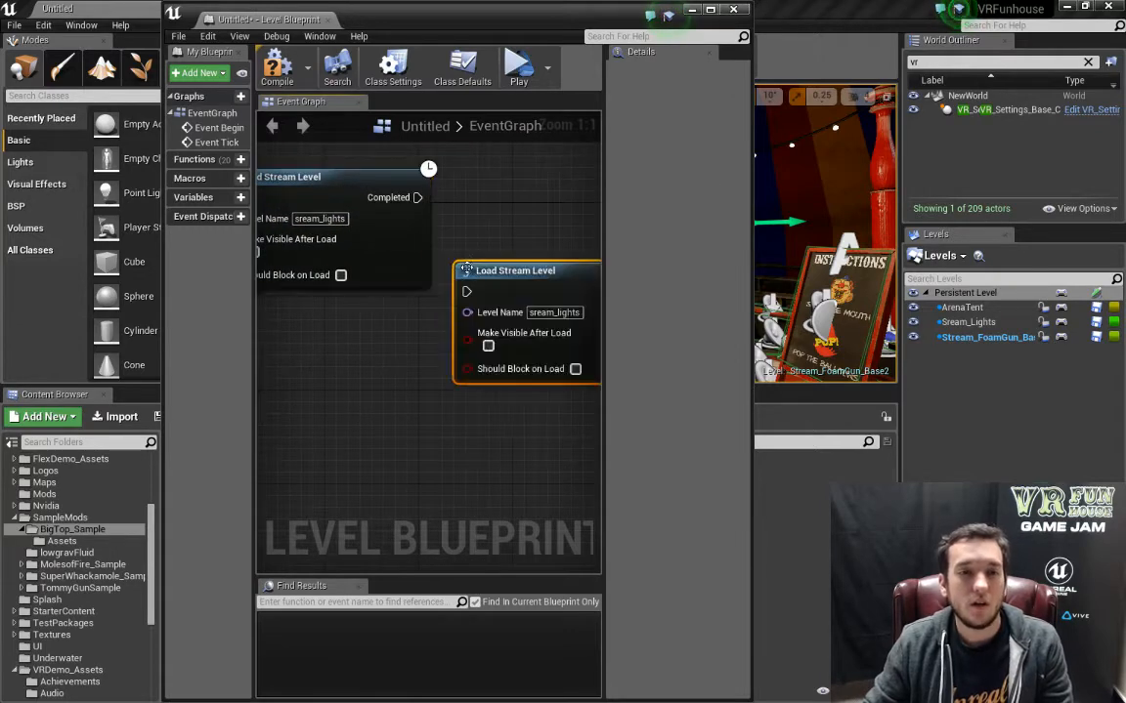
{"action": "right_click_drag", "start_coordinate": [497, 409], "coordinate": [444, 413]}
{"action": "left_click_drag", "start_coordinate": [494, 277], "coordinate": [505, 198]}
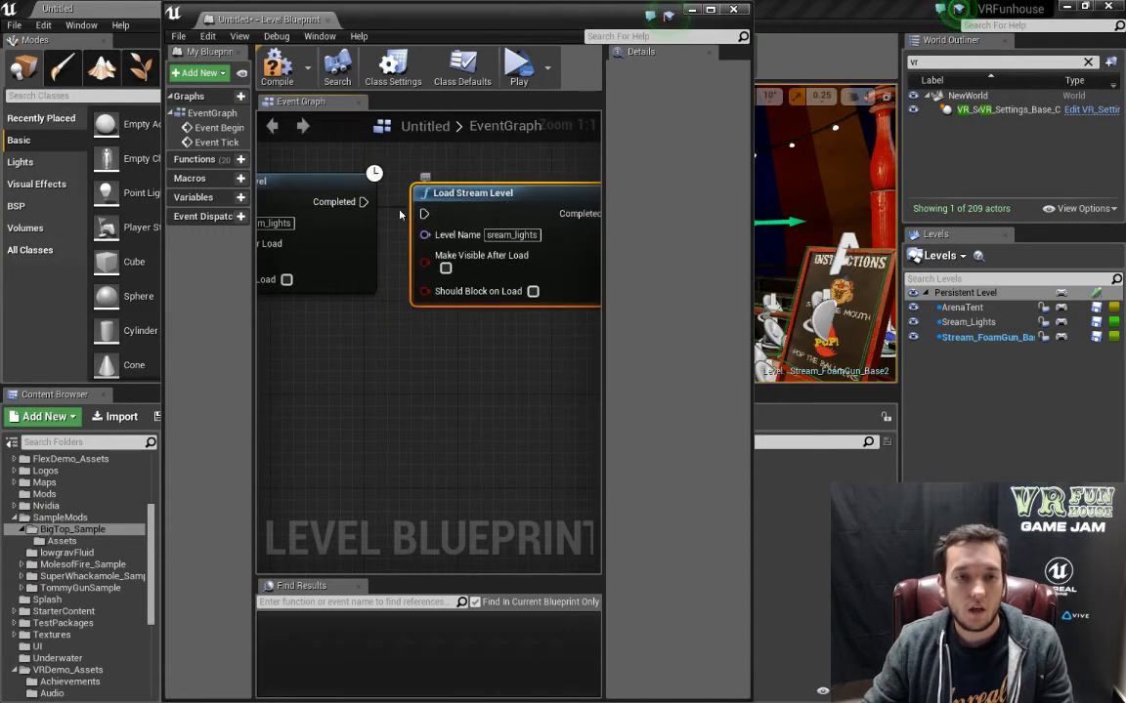
{"action": "left_click_drag", "start_coordinate": [364, 202], "coordinate": [424, 213]}
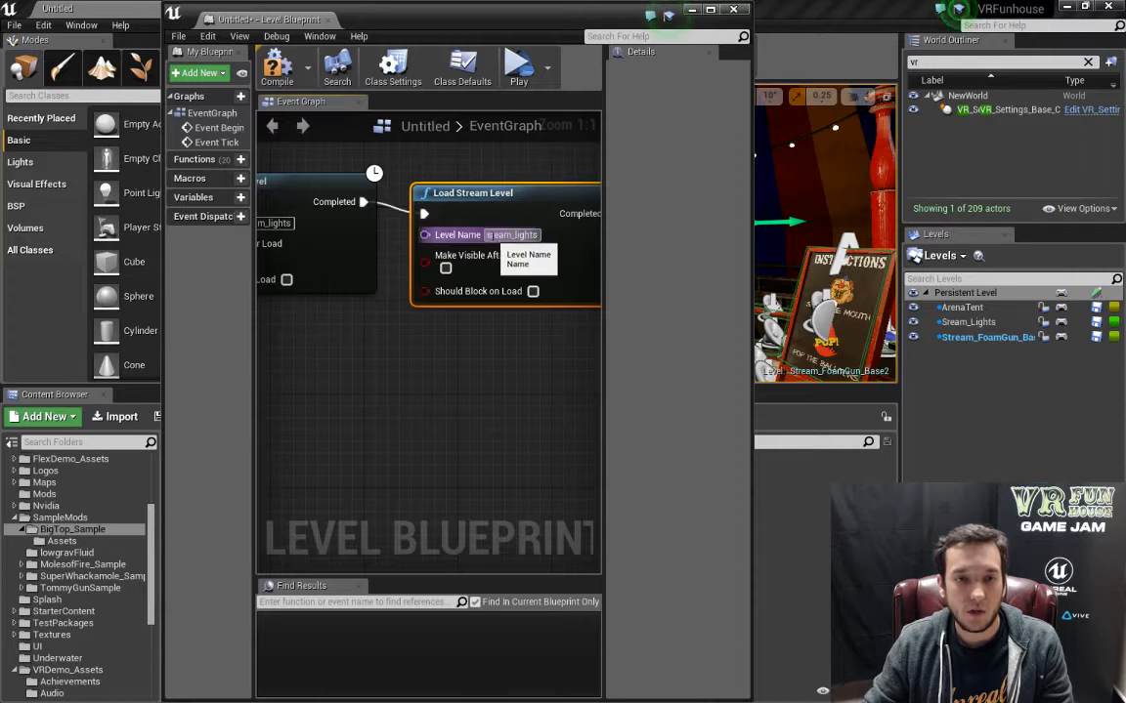
{"action": "left_click", "coordinate": [508, 236]}
{"action": "key", "text": "BackSpace"}
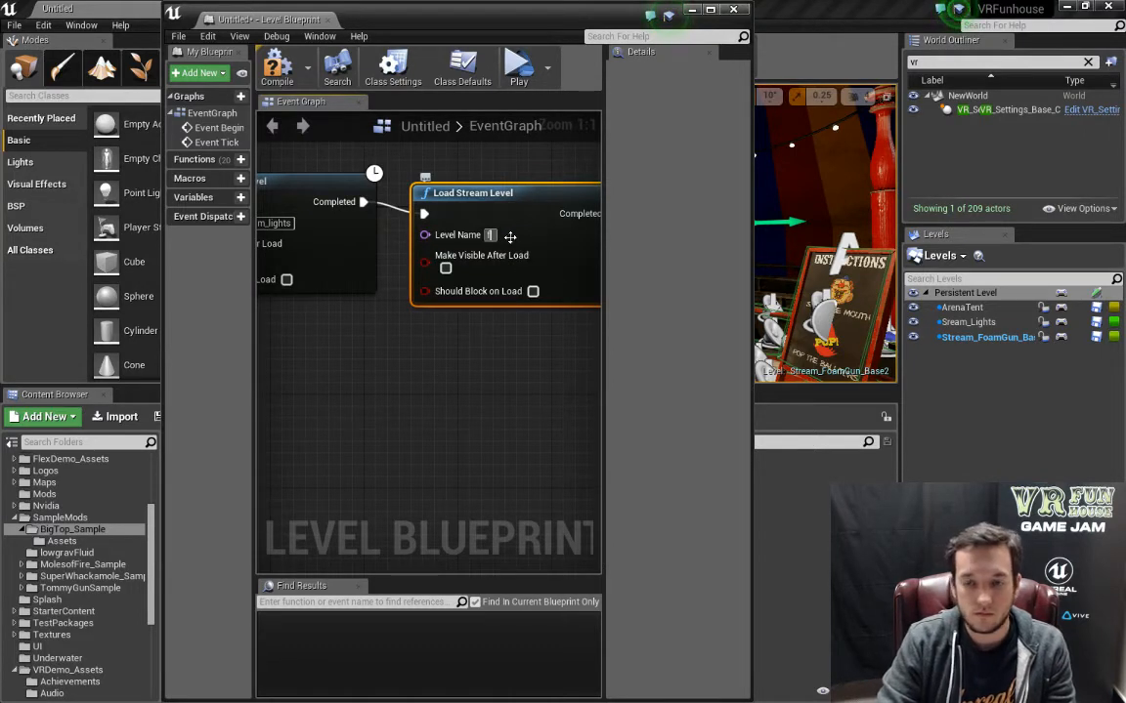
{"action": "type", "text": "Stream_F"}
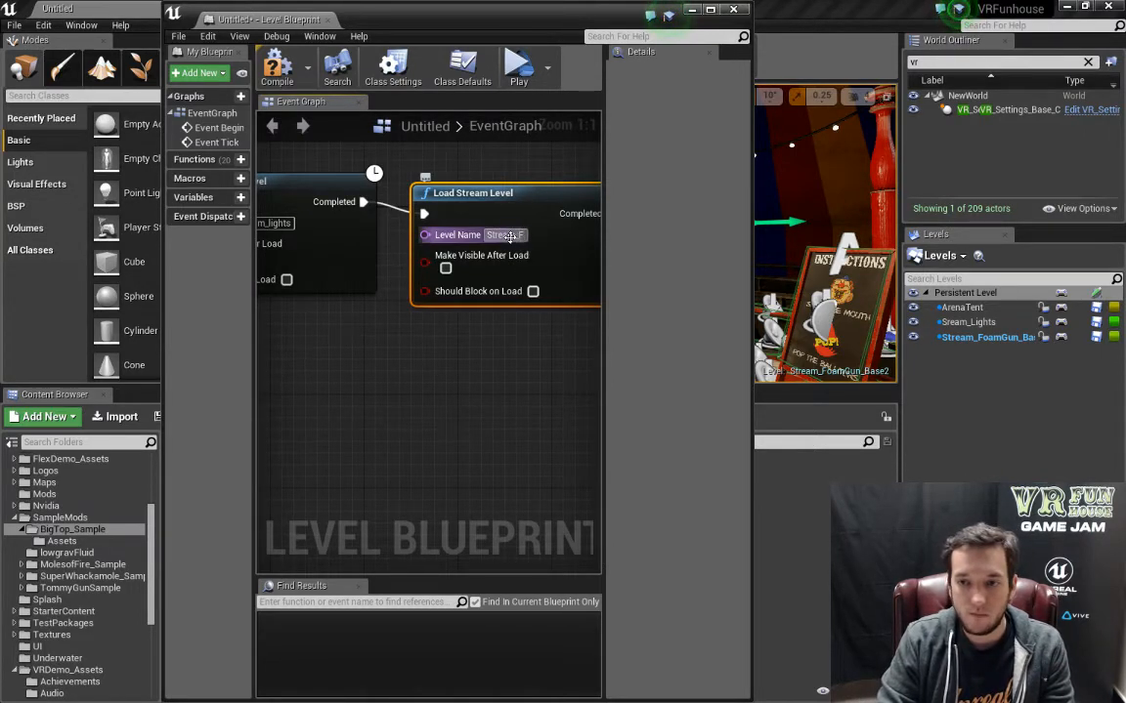
{"action": "type", "text": "oam"}
{"action": "key", "text": "Return"}
{"action": "type", "text": "gun"}
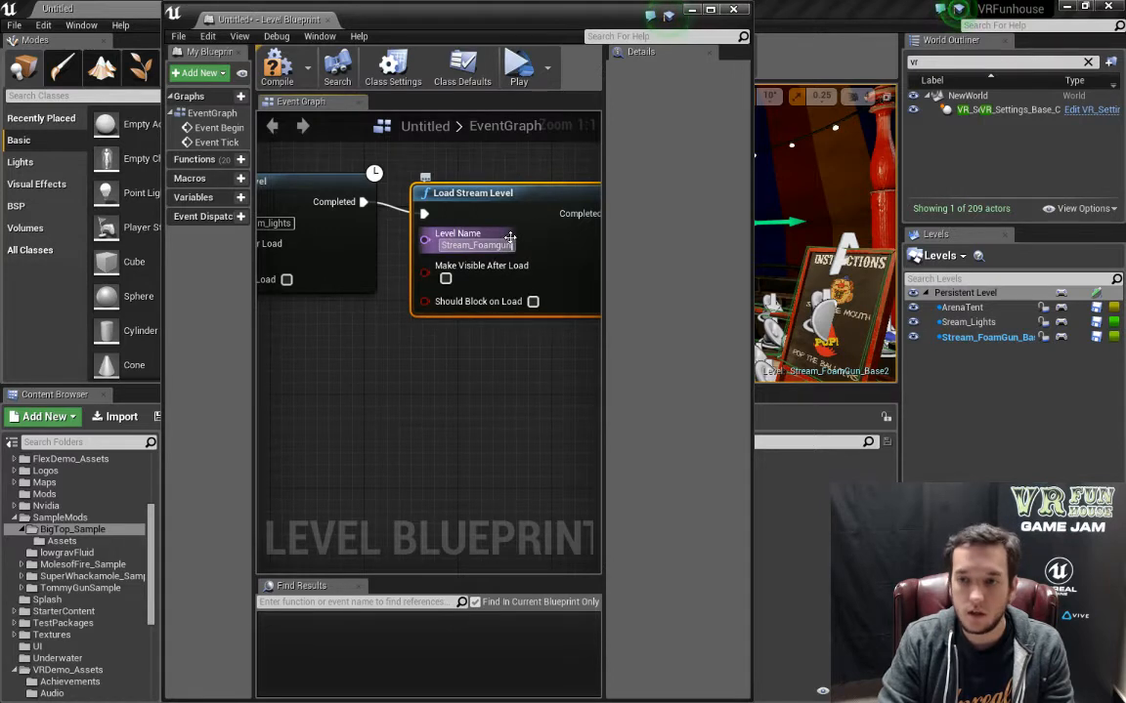
{"action": "type", "text": "_Base2"}
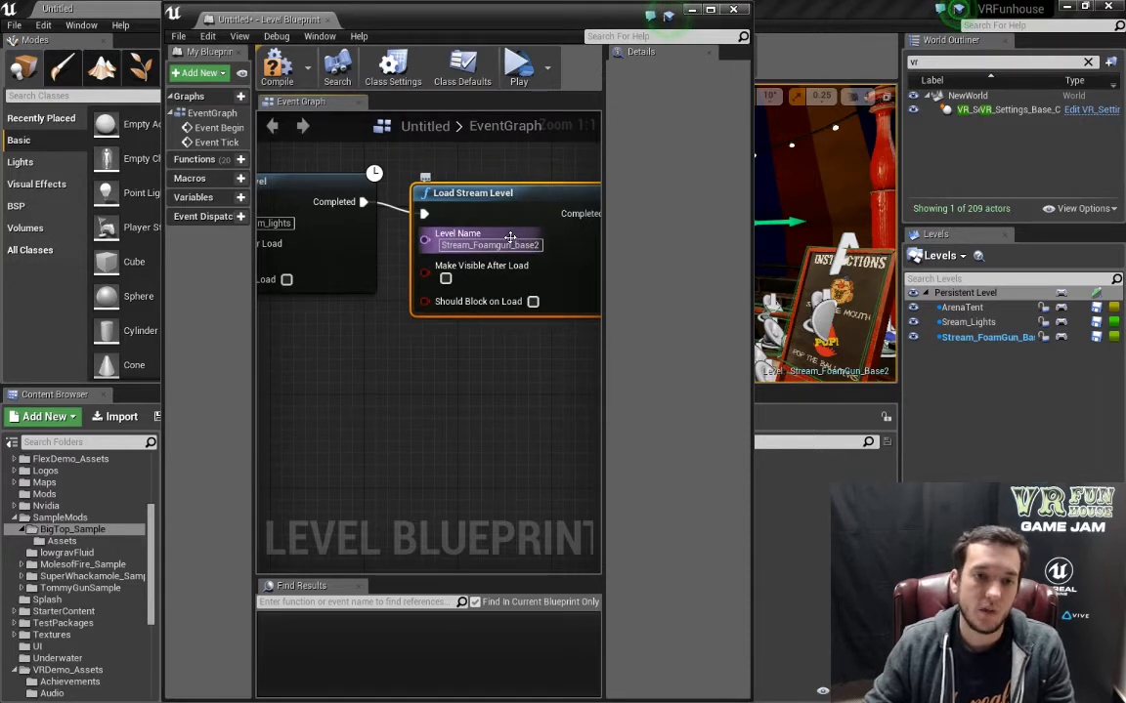
Enable Make Visible After Load on all three Load Stream Level nodes and close the level blueprint.
{"action": "left_click", "coordinate": [447, 280]}
{"action": "right_click_drag", "start_coordinate": [325, 351], "coordinate": [542, 369]}
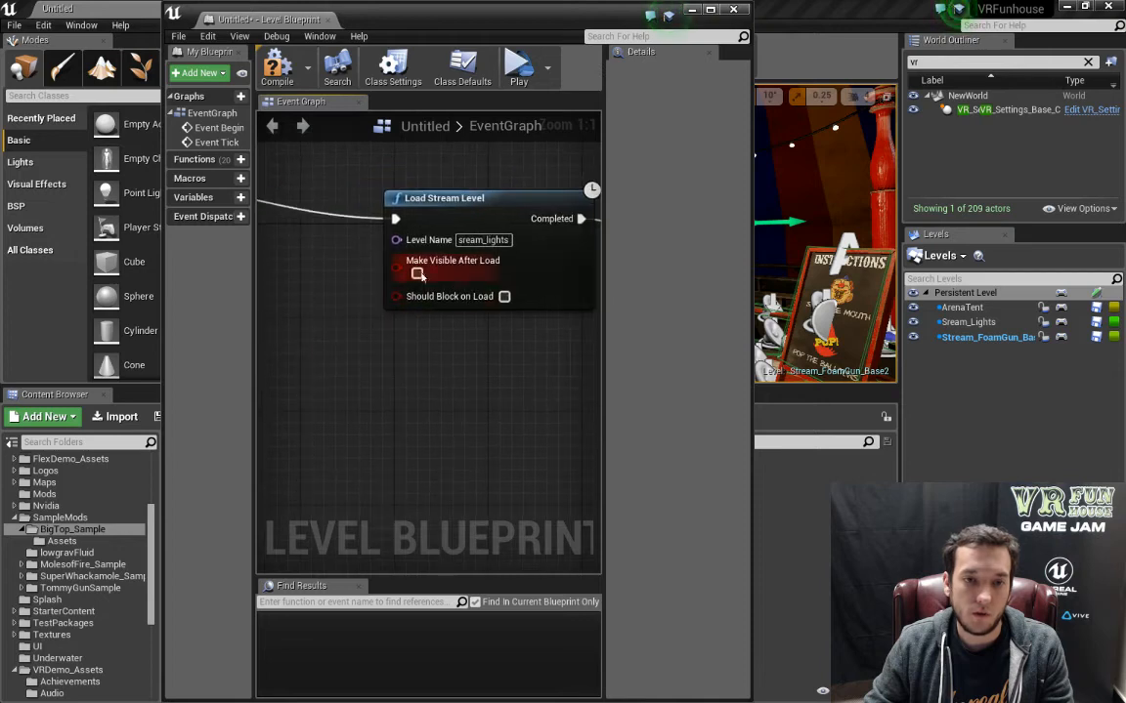
{"action": "left_click", "coordinate": [420, 276]}
{"action": "right_click_drag", "start_coordinate": [339, 299], "coordinate": [577, 339]}
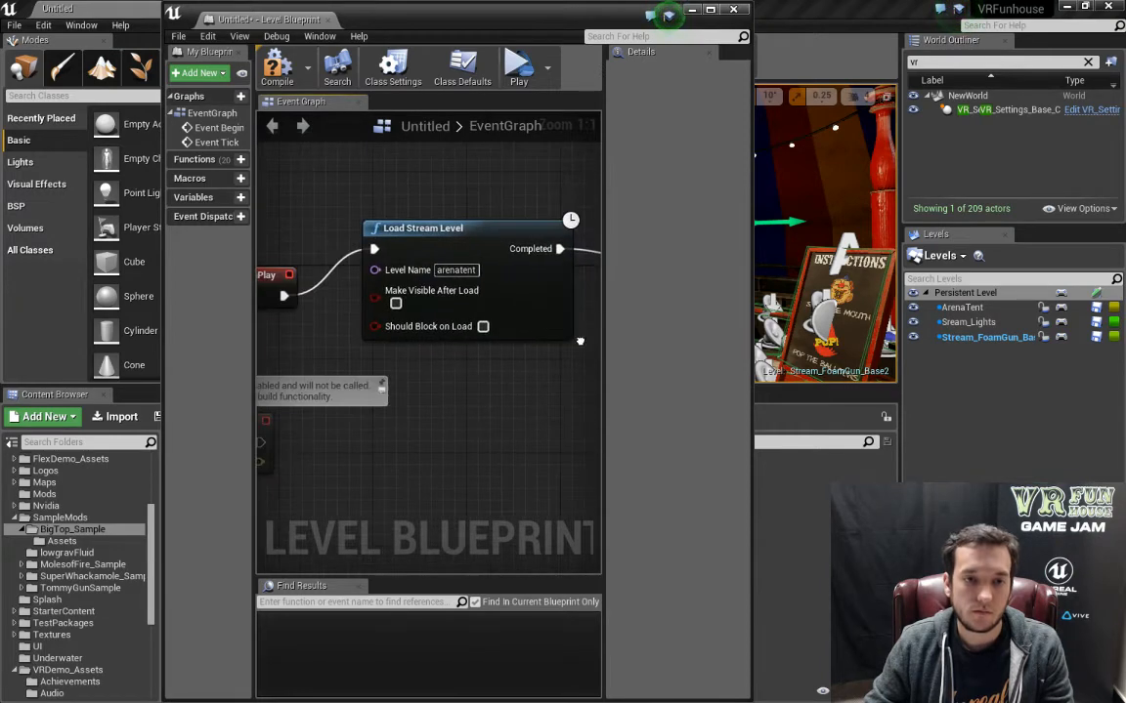
{"action": "left_click", "coordinate": [395, 303]}
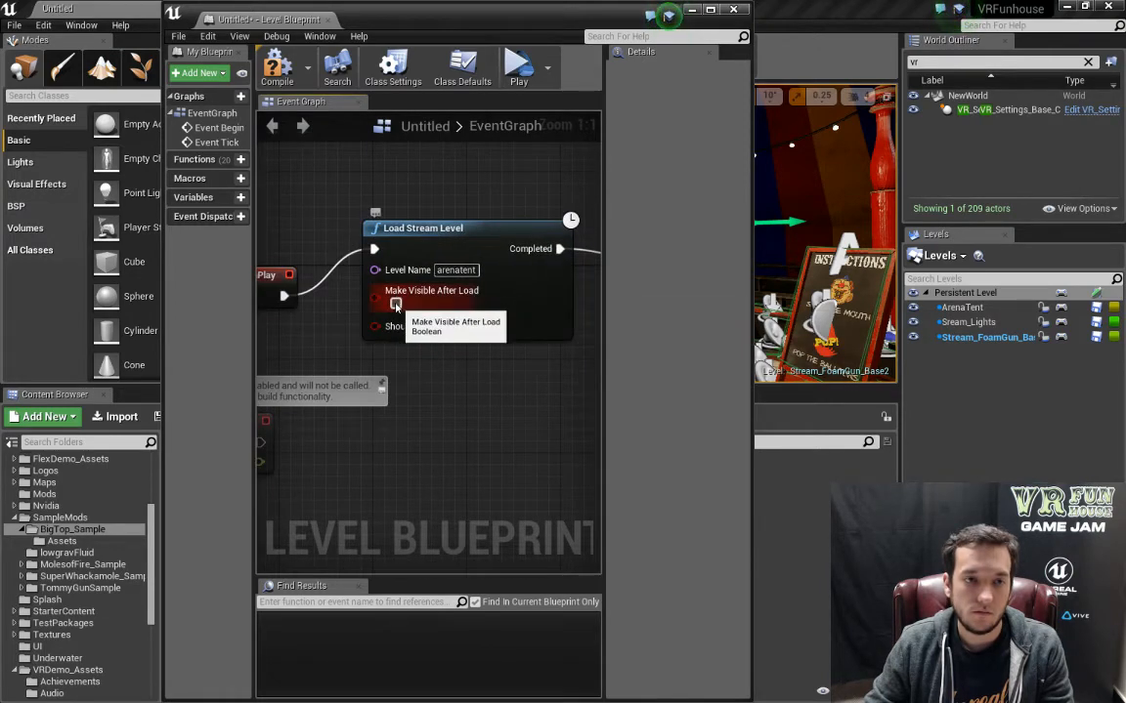
{"action": "left_click", "coordinate": [735, 10]}
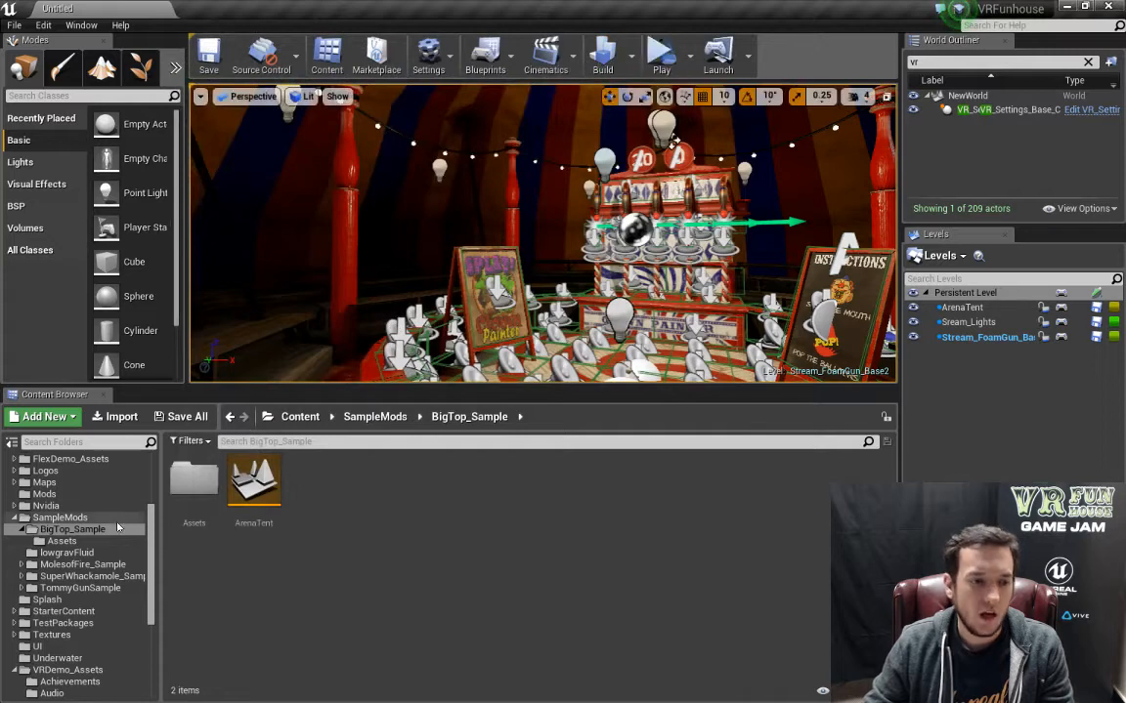
Preview the new level in the selected viewport, stop the preview, and inspect the clown painter booth inside the tent.
{"action": "left_click", "coordinate": [689, 57]}
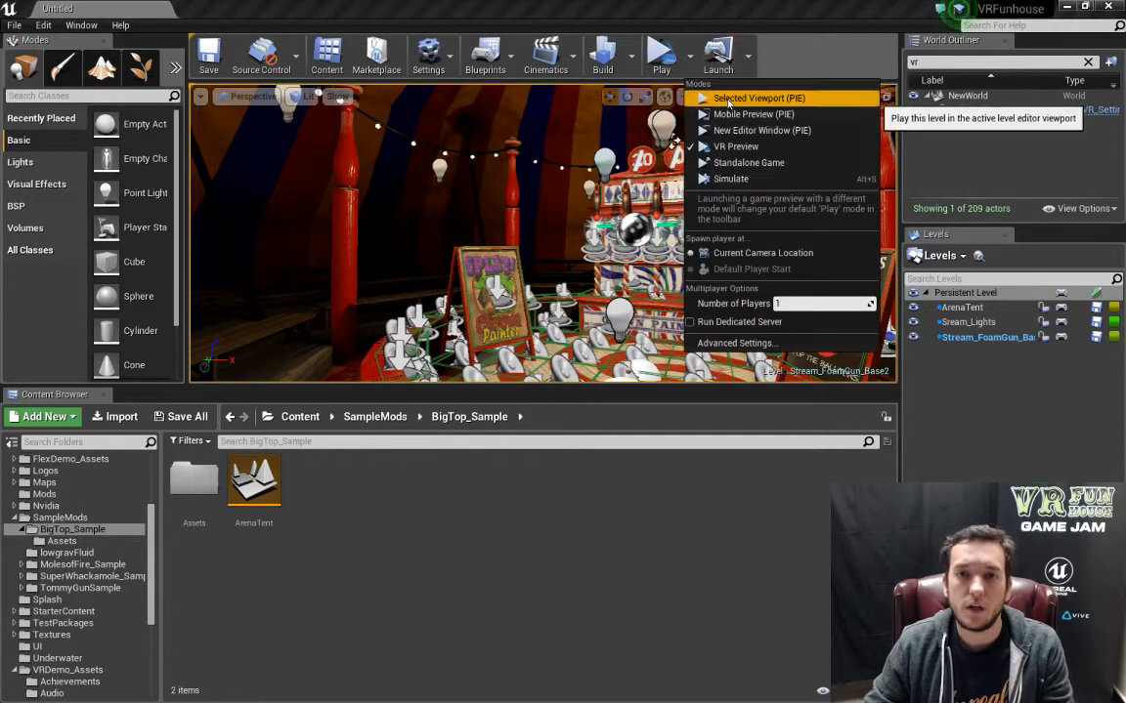
{"action": "left_click", "coordinate": [728, 100]}
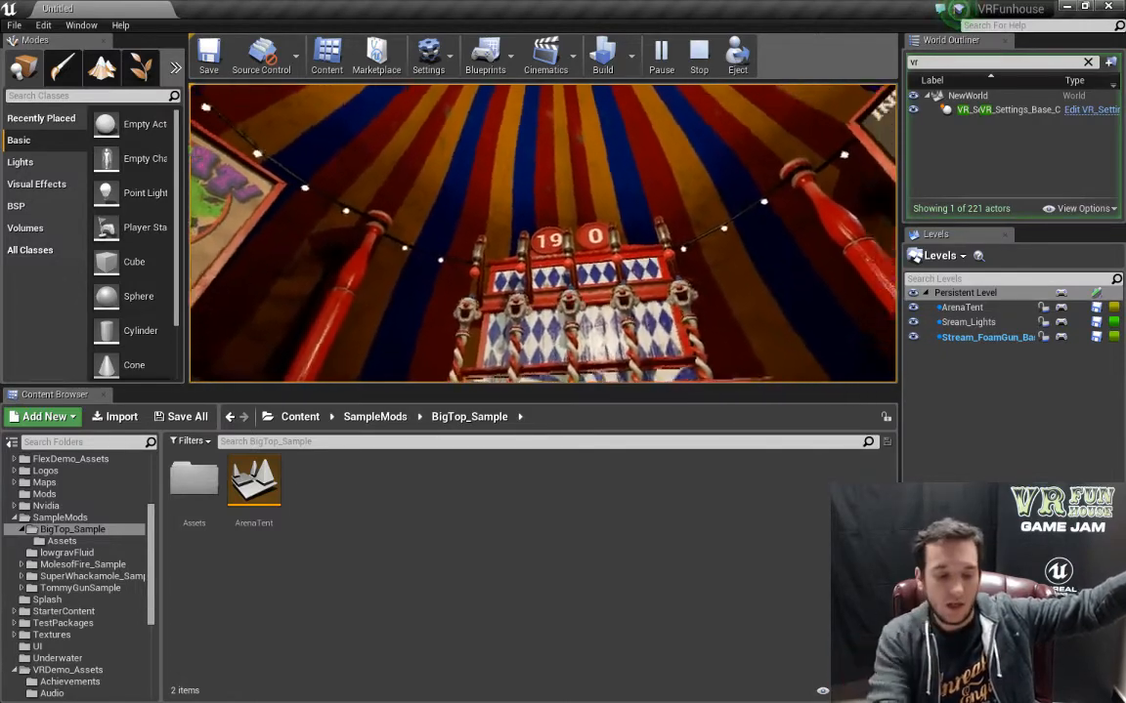
{"action": "key", "text": "Escape"}
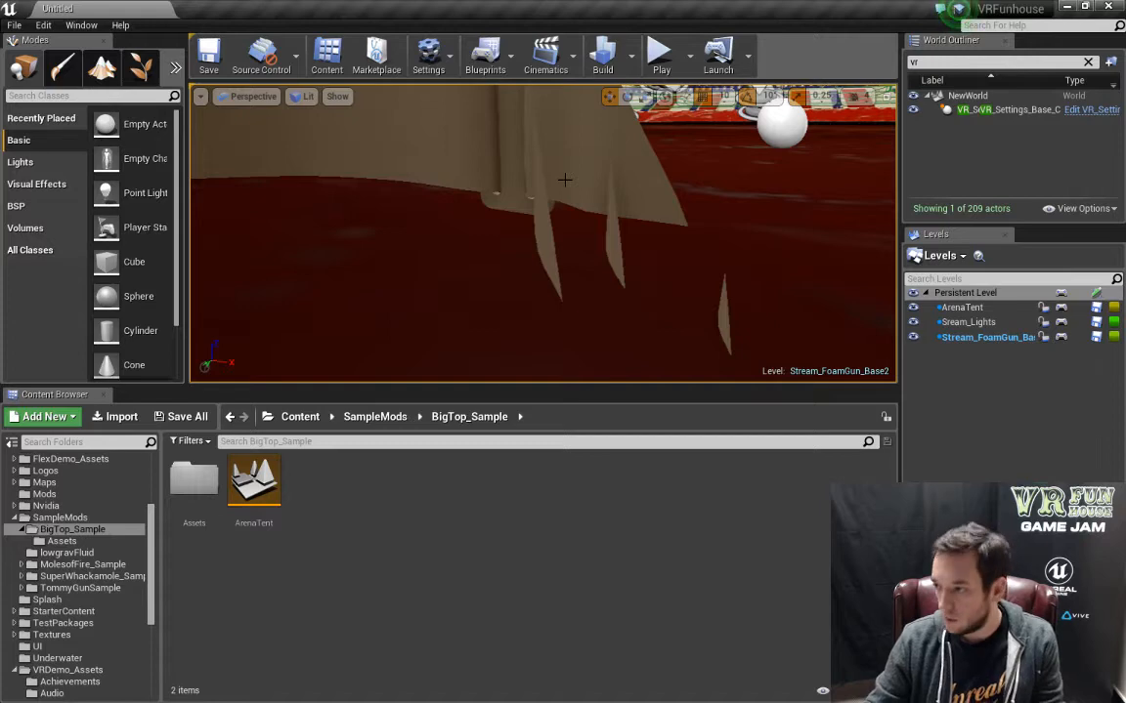
{"action": "right_click_drag", "start_coordinate": [544, 235], "coordinate": [611, 250]}
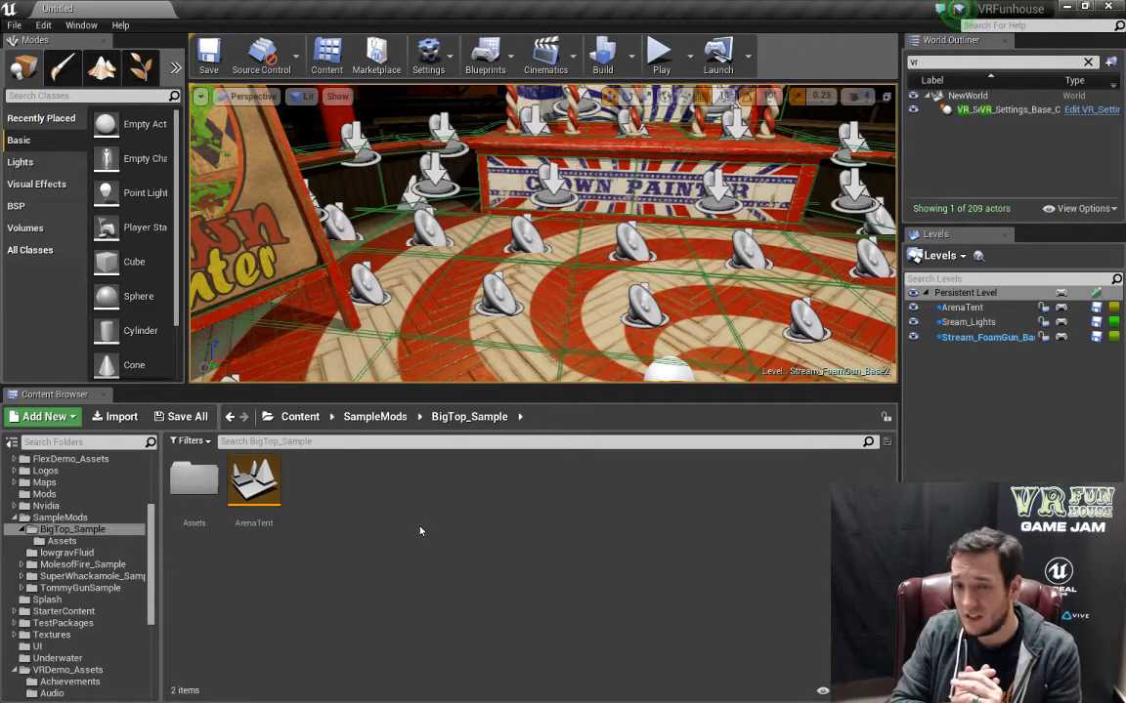
{"action": "right_click_drag", "start_coordinate": [427, 356], "coordinate": [439, 229]}
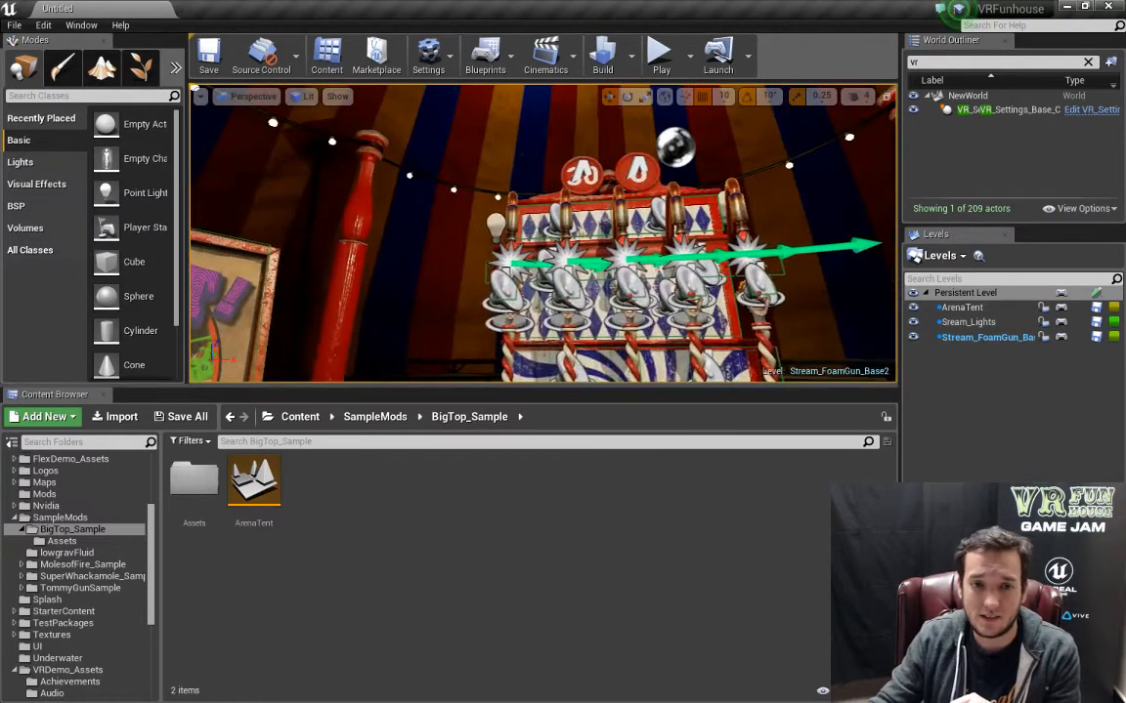
{"action": "right_click_drag", "start_coordinate": [430, 355], "coordinate": [481, 354]}
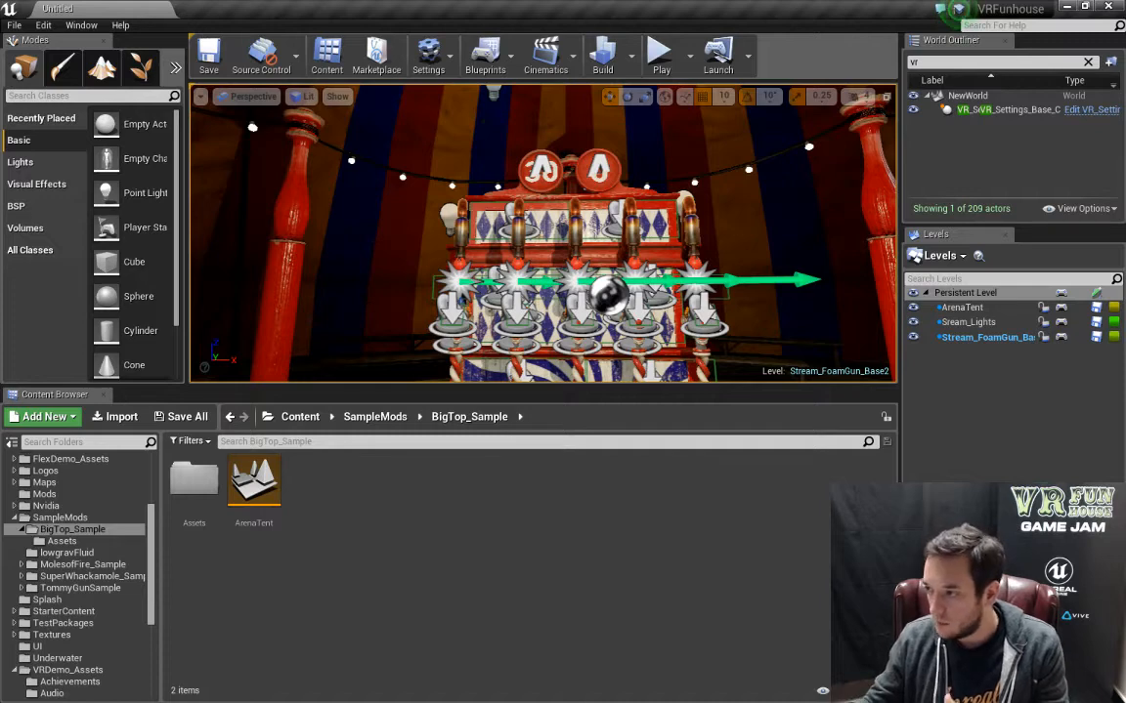
Open the recently used level UserVR_Base2.
{"action": "left_click", "coordinate": [15, 24]}
{"action": "mouse_move", "coordinate": [108, 441]}
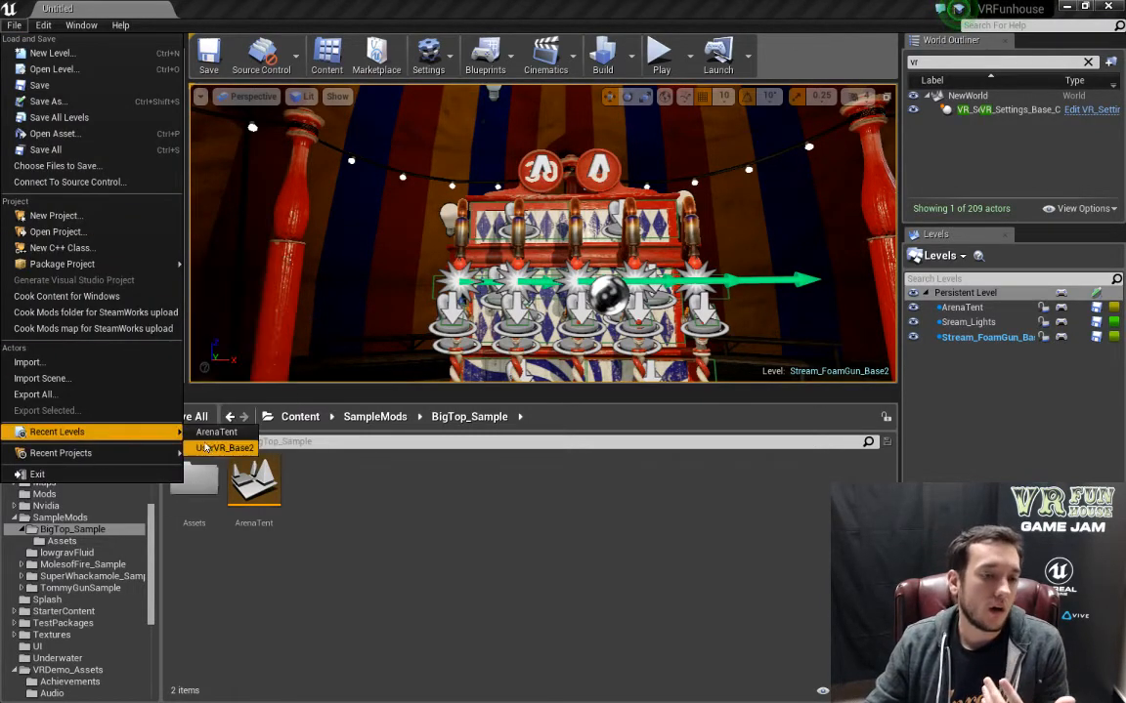
{"action": "left_click", "coordinate": [220, 445]}
{"action": "left_click", "coordinate": [701, 494]}
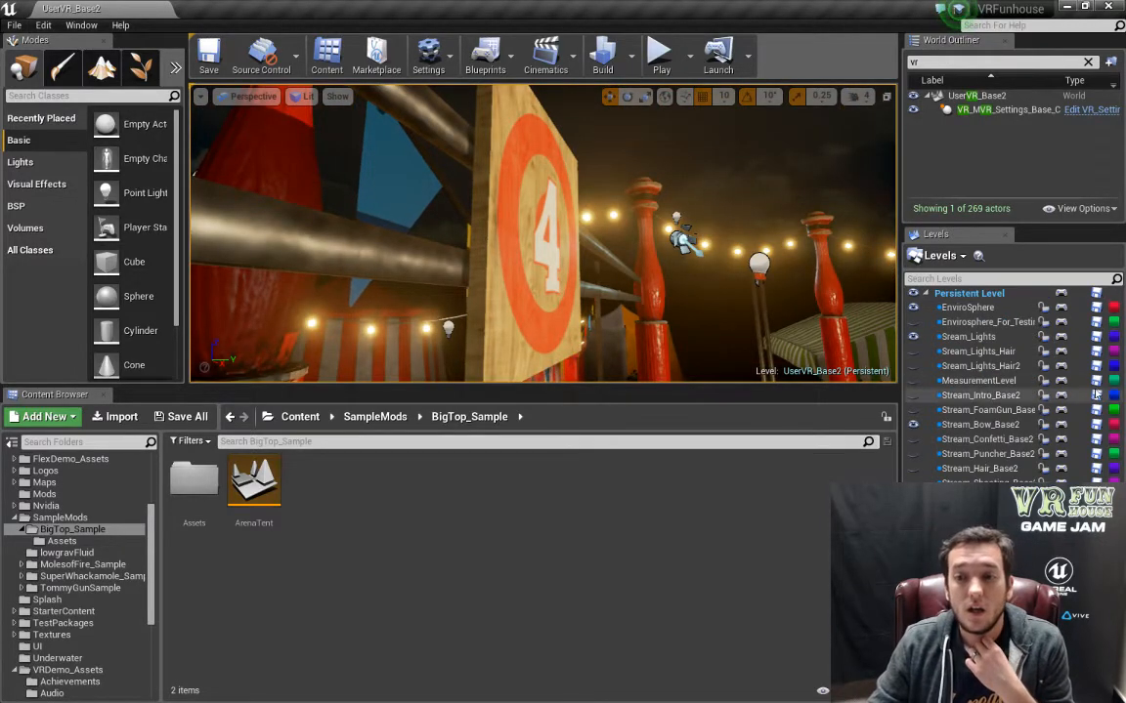
Hide Stream_Bow_Base2, Sream_Lights and the Persistent Level so only the EnviroSphere sublevel shows, and look around the fairground.
{"action": "left_click", "coordinate": [914, 425]}
{"action": "left_click", "coordinate": [919, 425]}
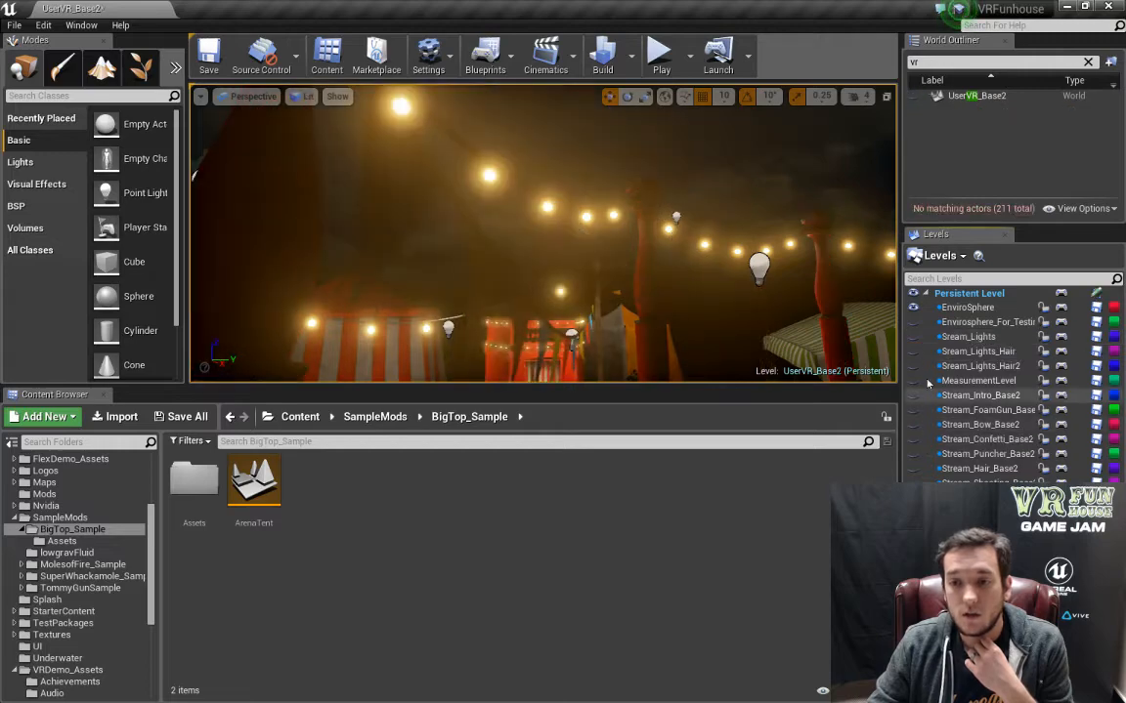
{"action": "left_click", "coordinate": [915, 294]}
{"action": "right_click_drag", "start_coordinate": [684, 235], "coordinate": [772, 264]}
{"action": "right_click_drag", "start_coordinate": [625, 244], "coordinate": [576, 262]}
{"action": "key", "text": "s"}
{"action": "right_click_drag", "start_coordinate": [731, 279], "coordinate": [655, 269]}
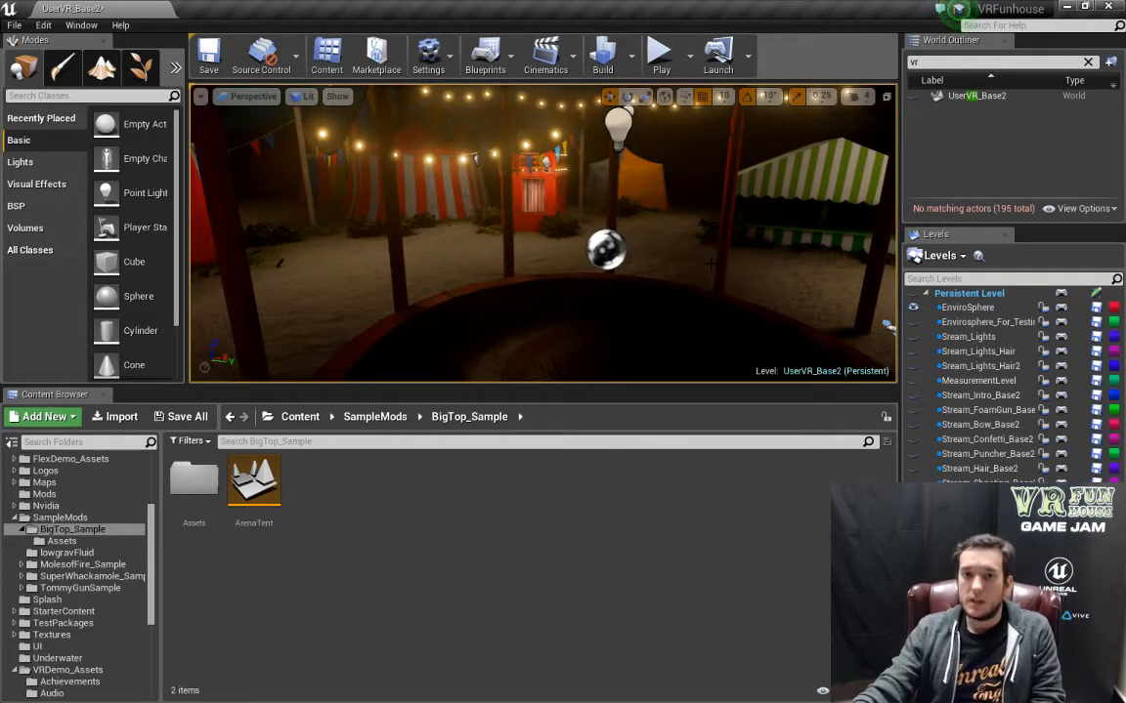
{"action": "right_click_drag", "start_coordinate": [710, 262], "coordinate": [684, 235]}
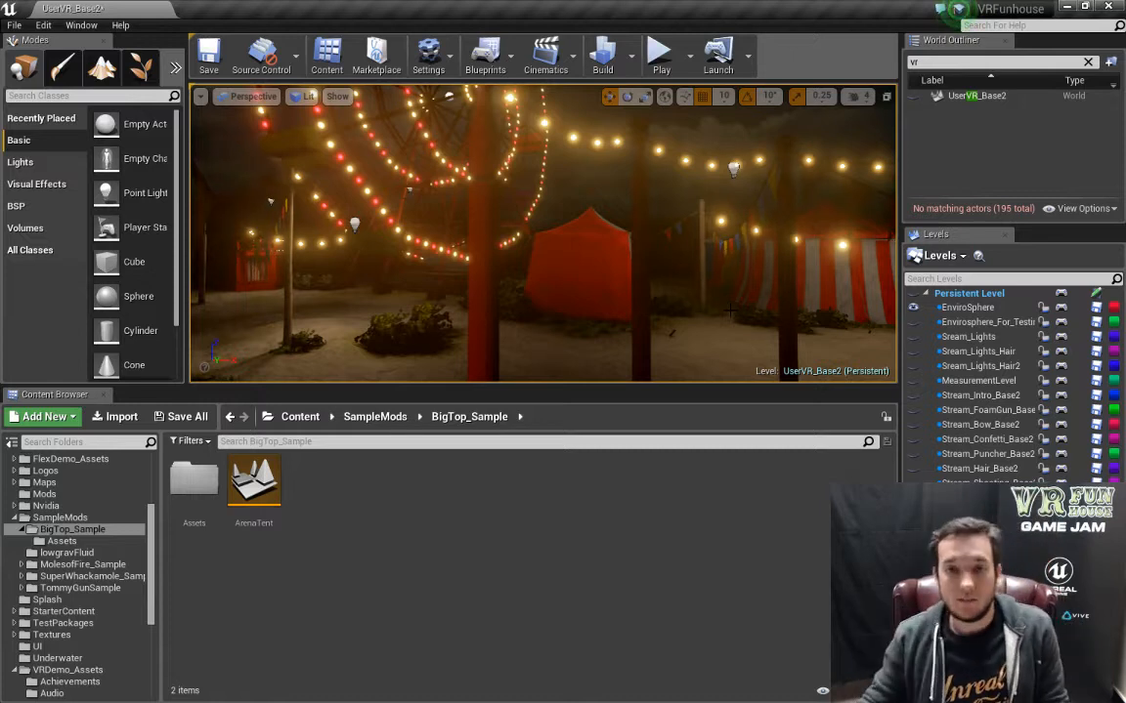
Clear the World Outliner search, collapse the arena and envi folders, and enlarge the outliner to show the envi_lights folder.
{"action": "left_click", "coordinate": [1087, 61]}
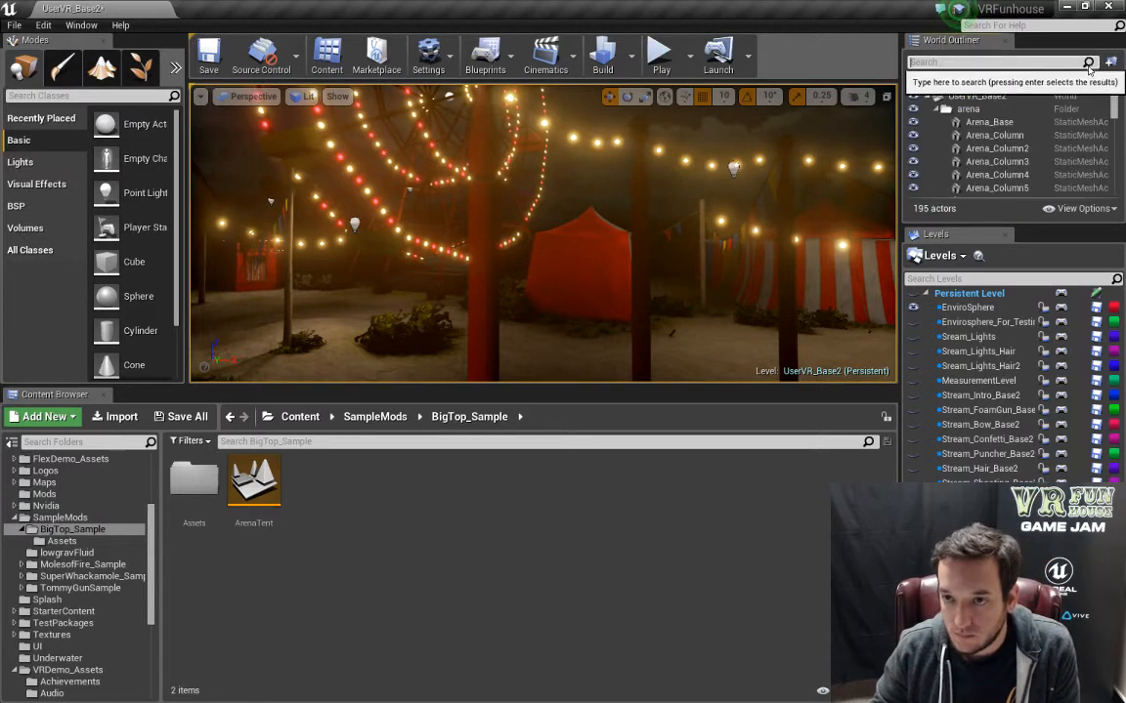
{"action": "left_click", "coordinate": [936, 109]}
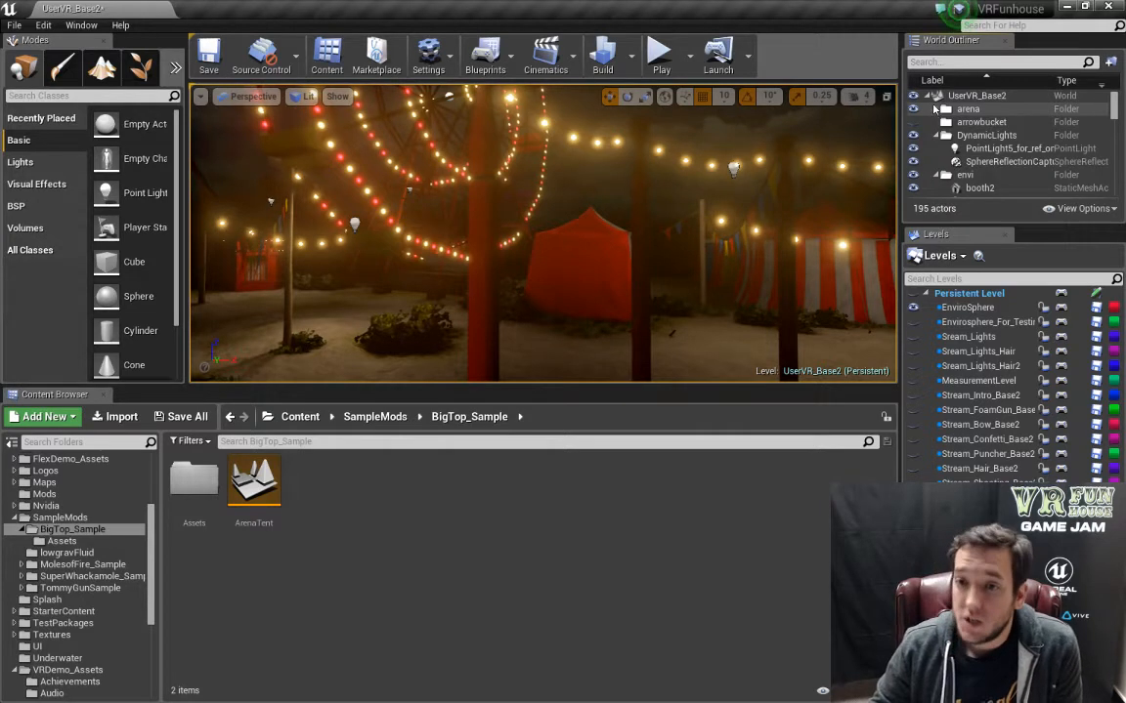
{"action": "left_click", "coordinate": [932, 138]}
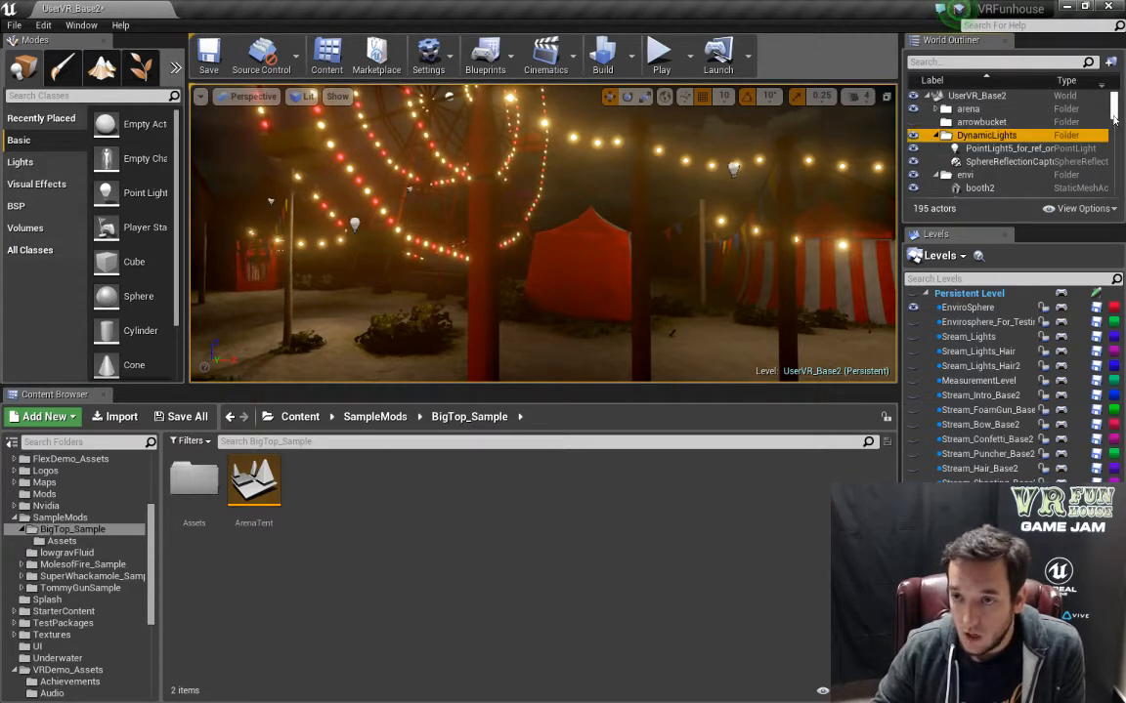
{"action": "mouse_move", "coordinate": [1114, 111]}
{"action": "left_mouse_down"}
{"action": "mouse_move", "coordinate": [1114, 124]}
{"action": "mouse_move", "coordinate": [1113, 105]}
{"action": "left_mouse_up"}
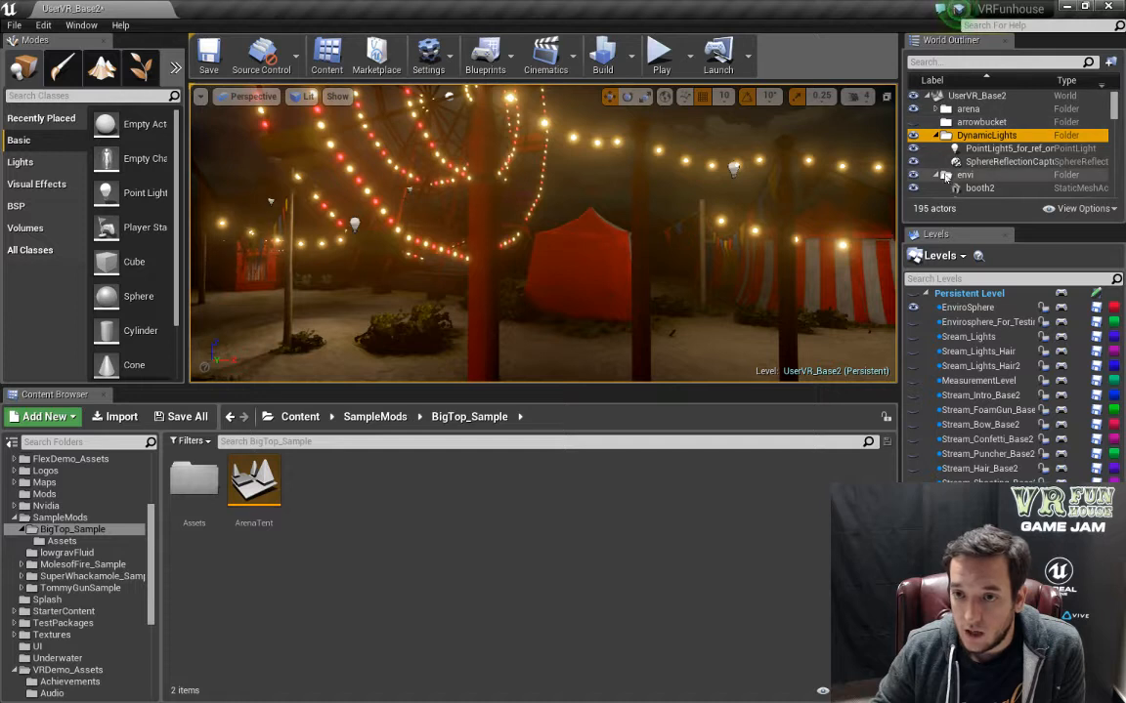
{"action": "left_click", "coordinate": [936, 175]}
{"action": "left_click_drag", "start_coordinate": [1009, 225], "coordinate": [1010, 488]}
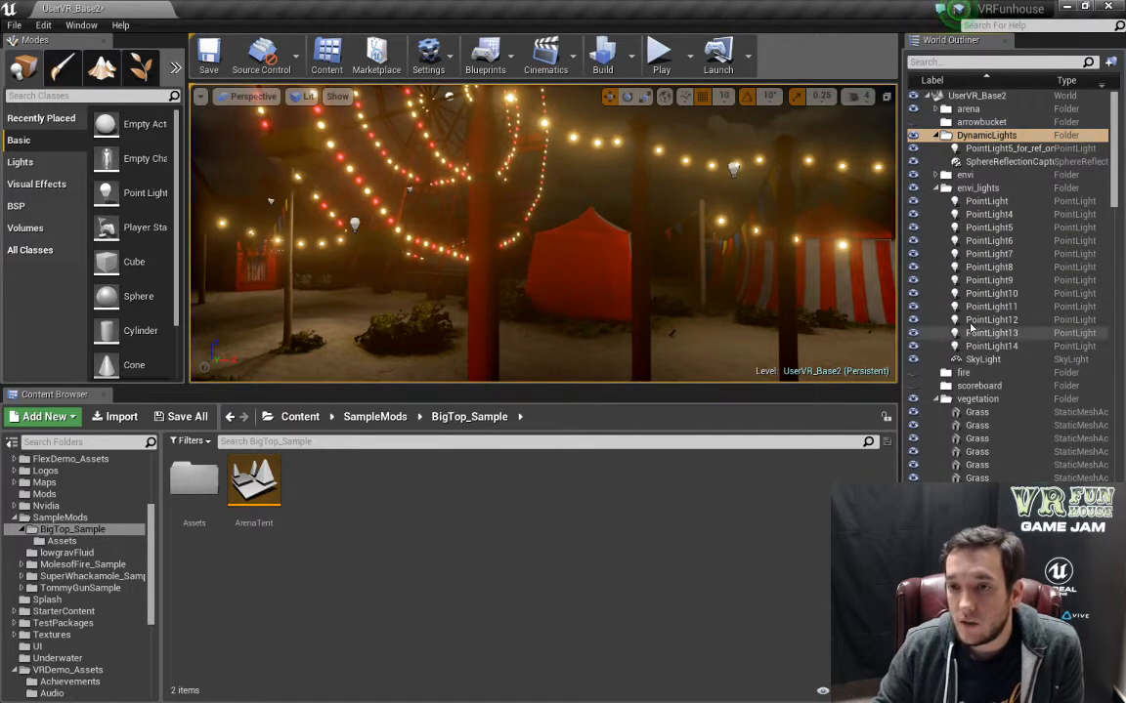
Inspect individual lights in the envi_lights folder and select all its point lights from PointLight through PointLight14.
{"action": "left_click", "coordinate": [974, 202]}
{"action": "left_click", "coordinate": [1005, 320]}
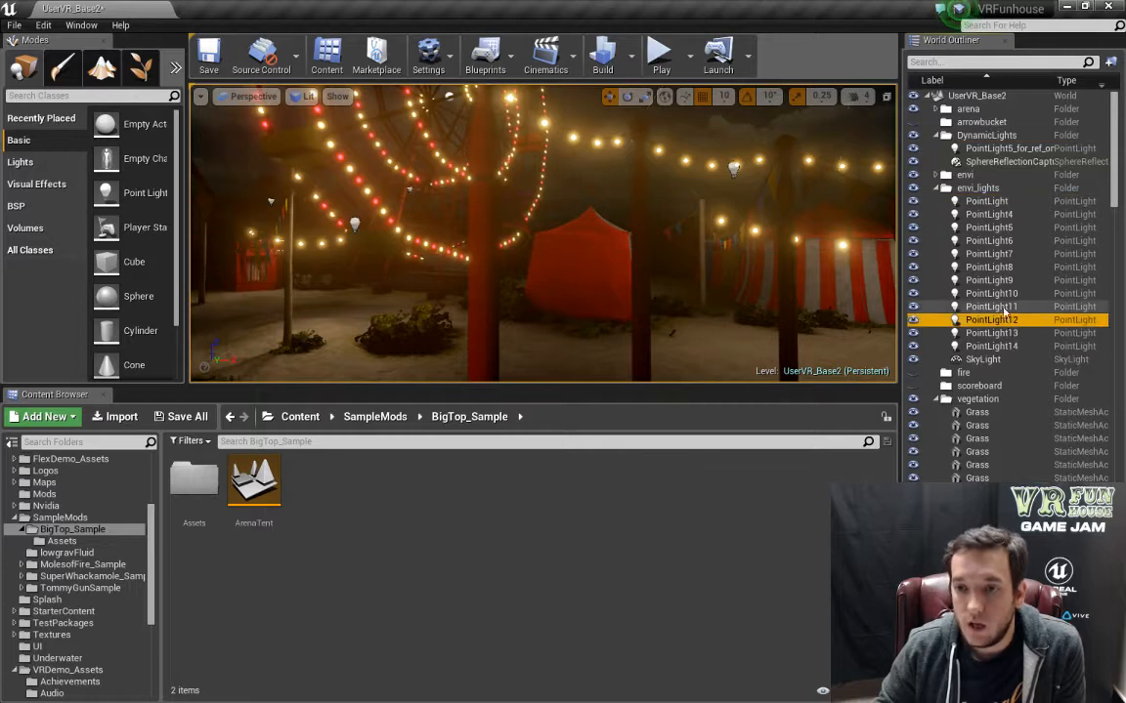
{"action": "left_click", "coordinate": [1007, 295]}
{"action": "key", "text": "s"}
{"action": "right_click_drag", "start_coordinate": [542, 233], "coordinate": [605, 256]}
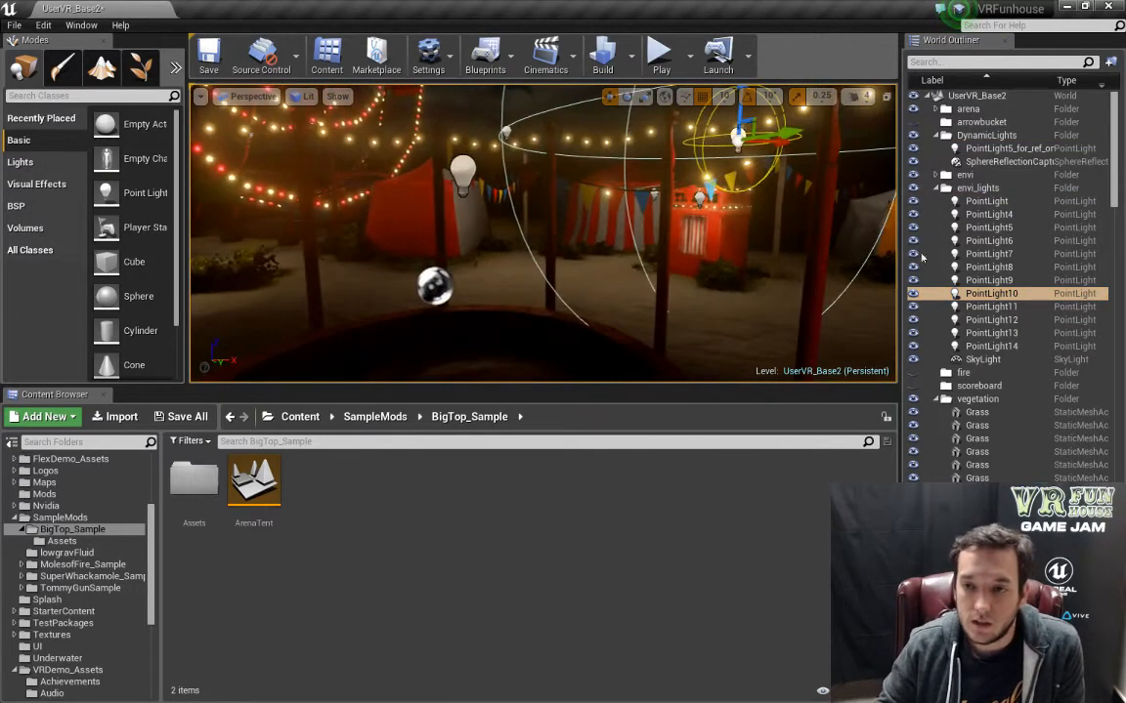
{"action": "left_click", "coordinate": [982, 201]}
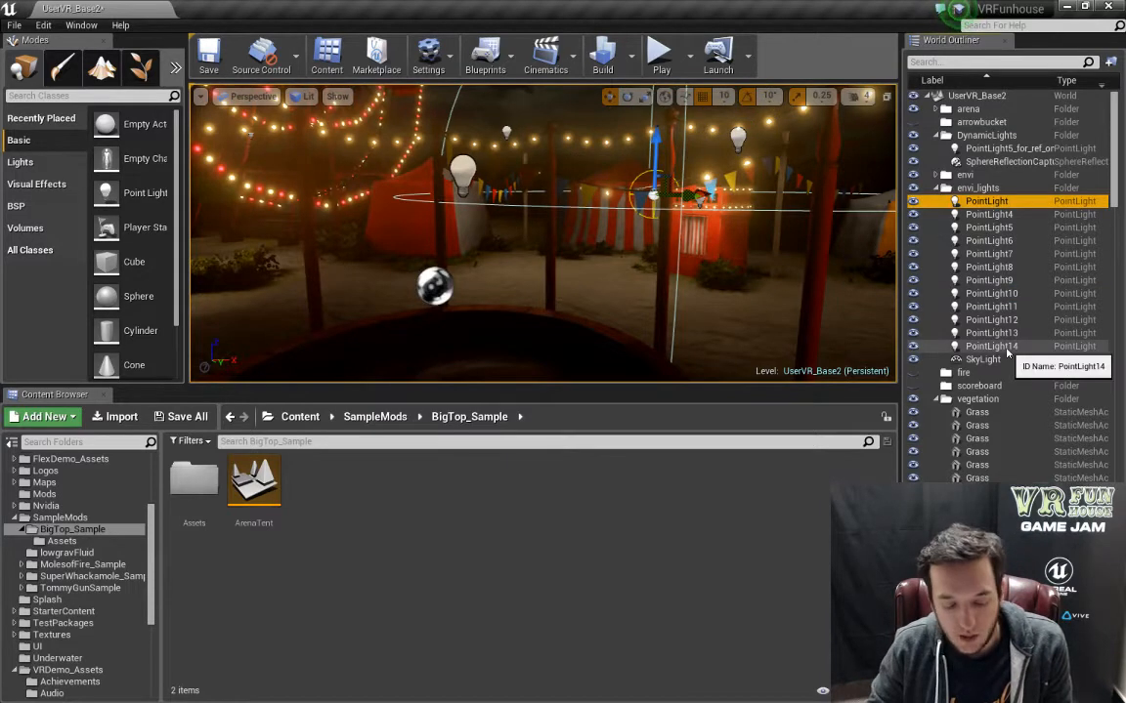
{"action": "left_click", "coordinate": [990, 346], "text": "shift"}
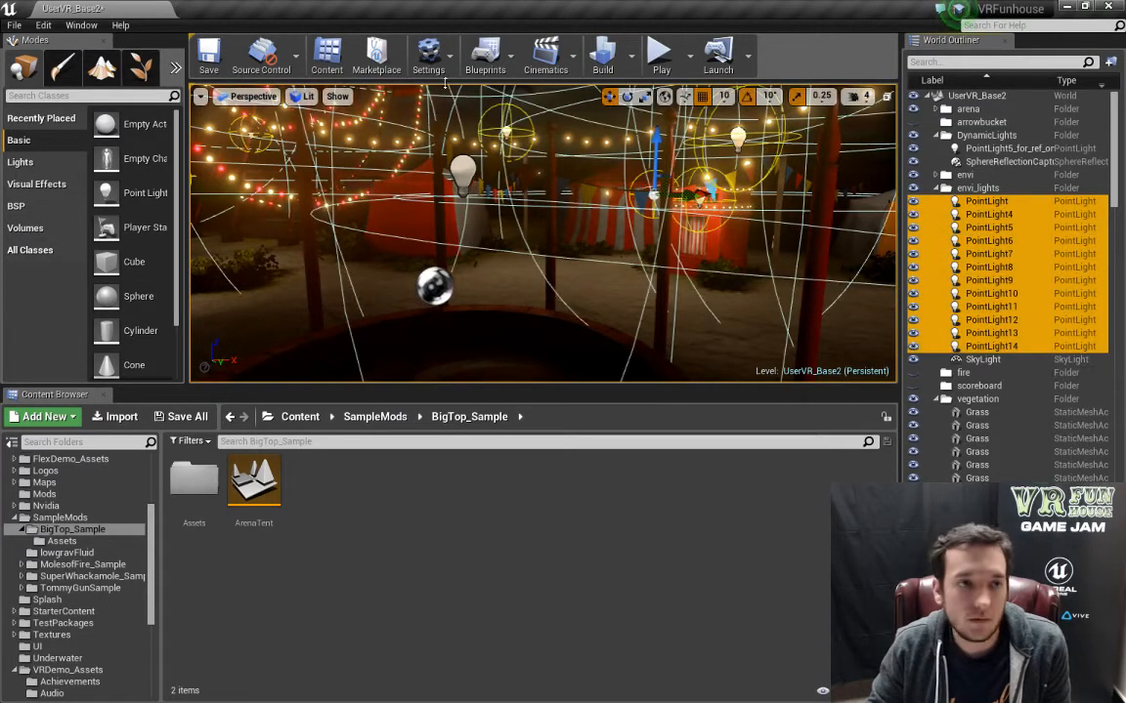
Open a Details panel for the selected point lights and enable Affects World.
{"action": "left_click", "coordinate": [82, 25]}
{"action": "mouse_move", "coordinate": [101, 53]}
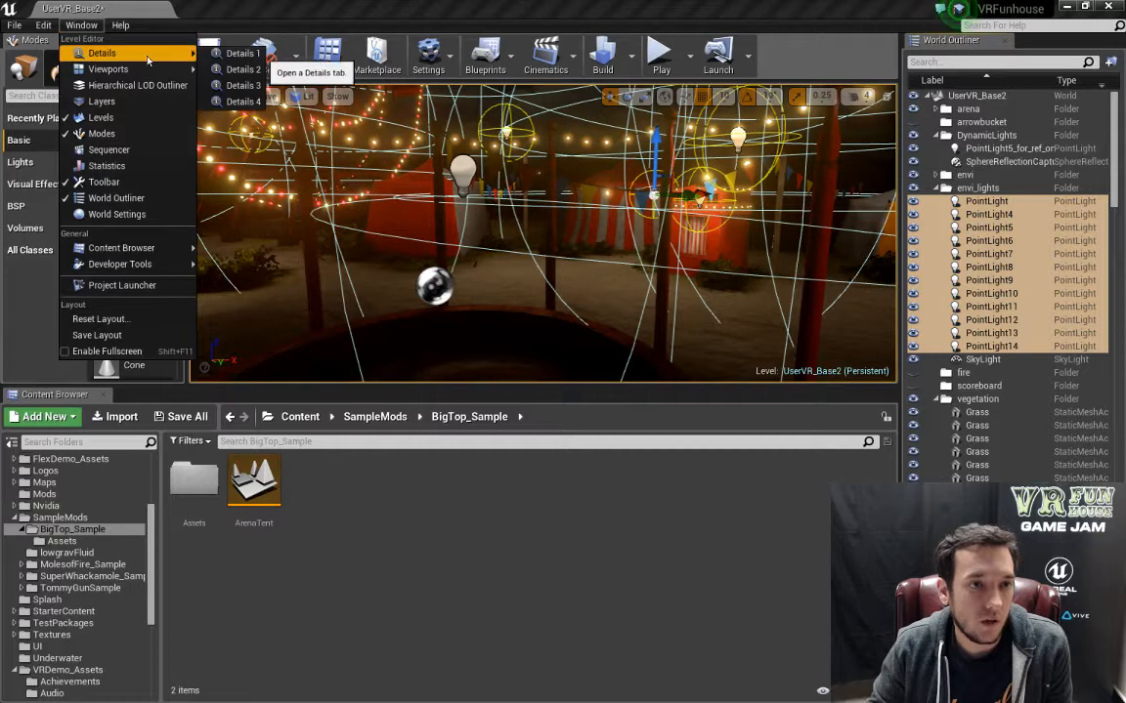
{"action": "left_click", "coordinate": [224, 57]}
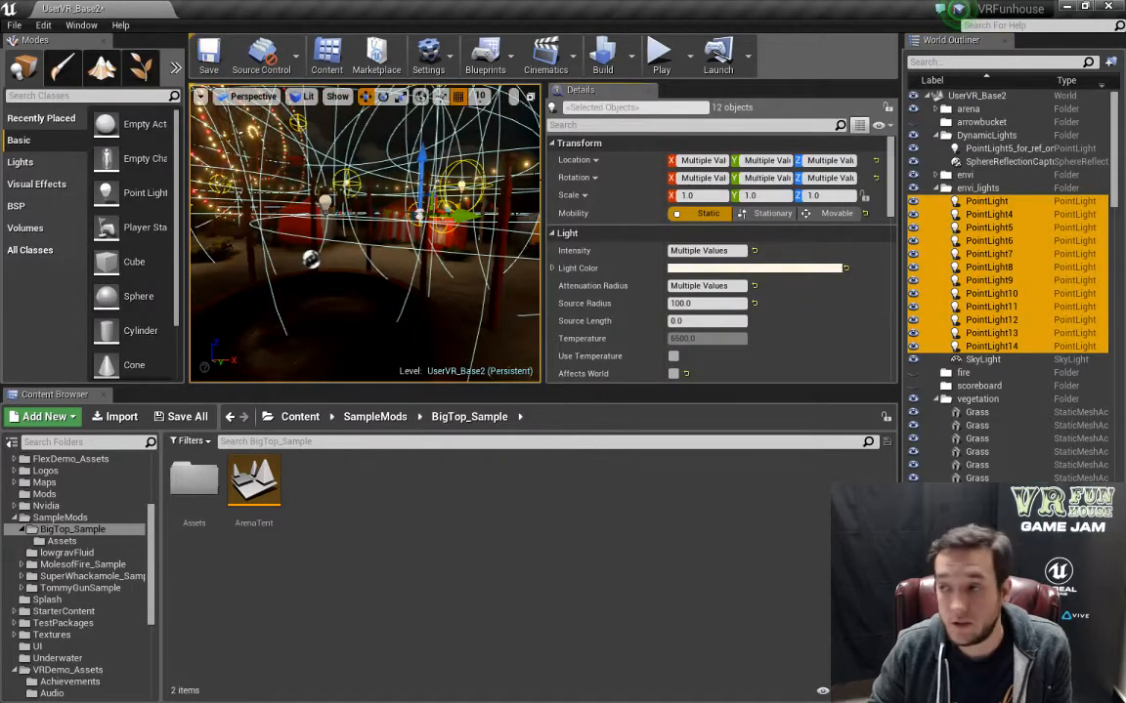
{"action": "scroll", "coordinate": [645, 284], "scroll_direction": "down", "scroll_amount": 3}
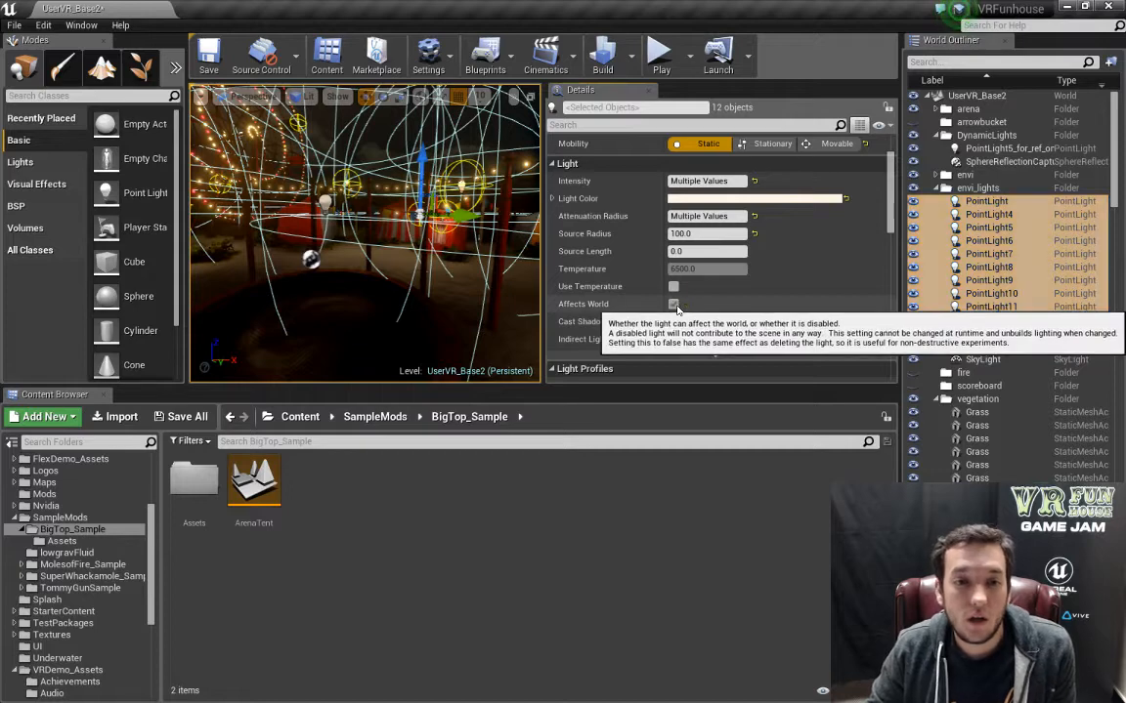
{"action": "left_click", "coordinate": [673, 304]}
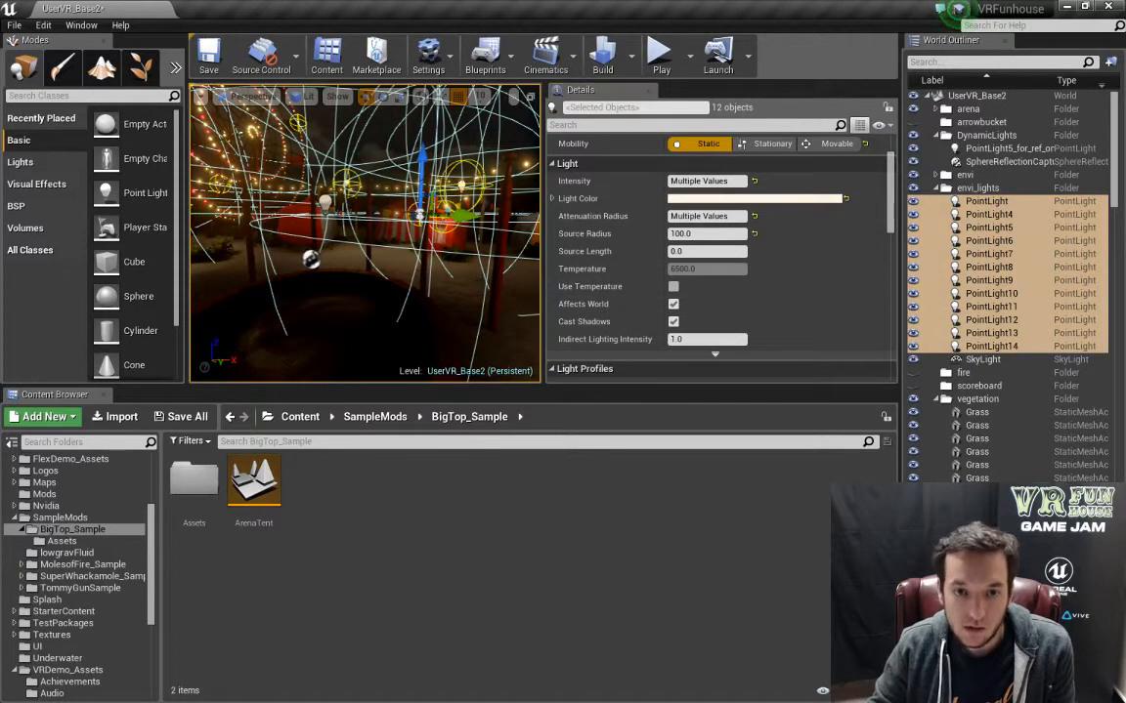
Shift the selected point lights sideways and lower them, and move PointLight10 separately along the Y axis to about -2.5 cm.
{"action": "right_click_drag", "start_coordinate": [483, 281], "coordinate": [518, 262]}
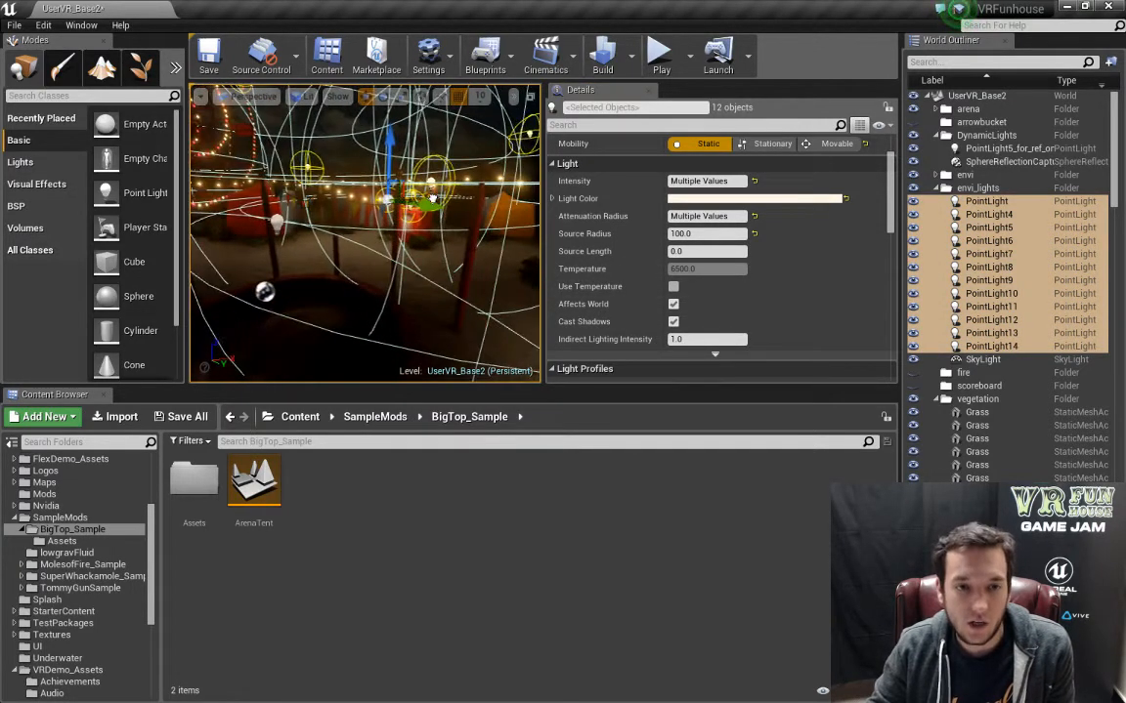
{"action": "left_click_drag", "start_coordinate": [438, 204], "coordinate": [406, 205]}
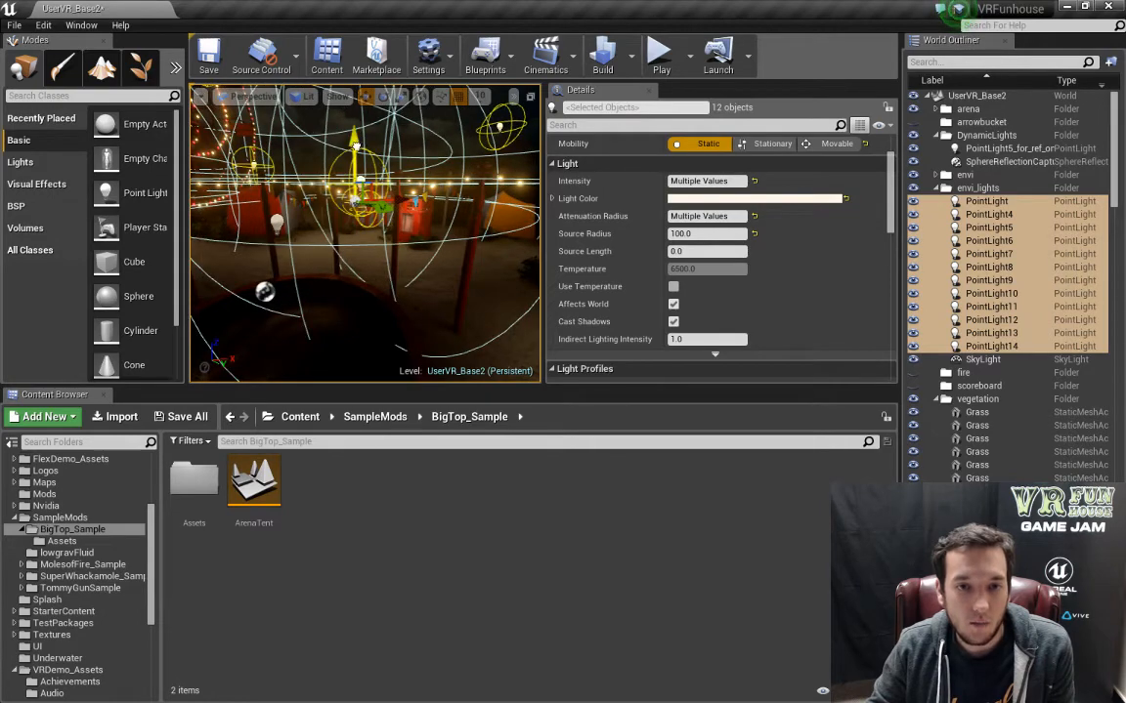
{"action": "left_click_drag", "start_coordinate": [357, 145], "coordinate": [365, 170]}
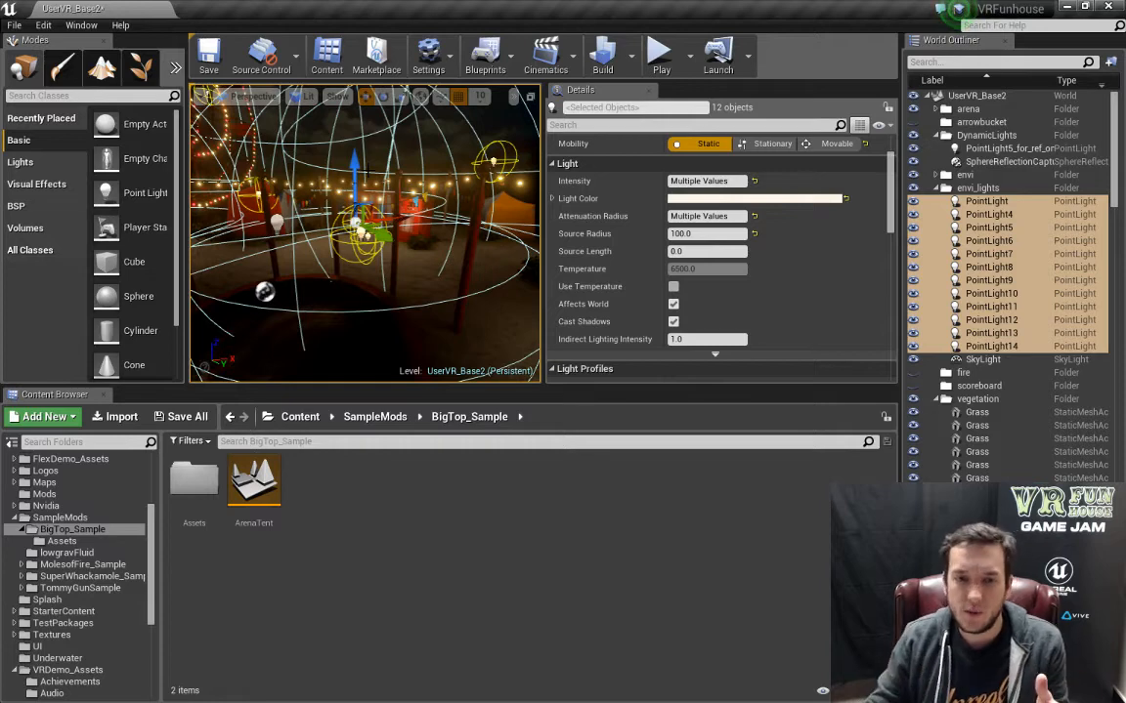
{"action": "left_click", "coordinate": [361, 235]}
{"action": "left_click_drag", "start_coordinate": [380, 242], "coordinate": [457, 293]}
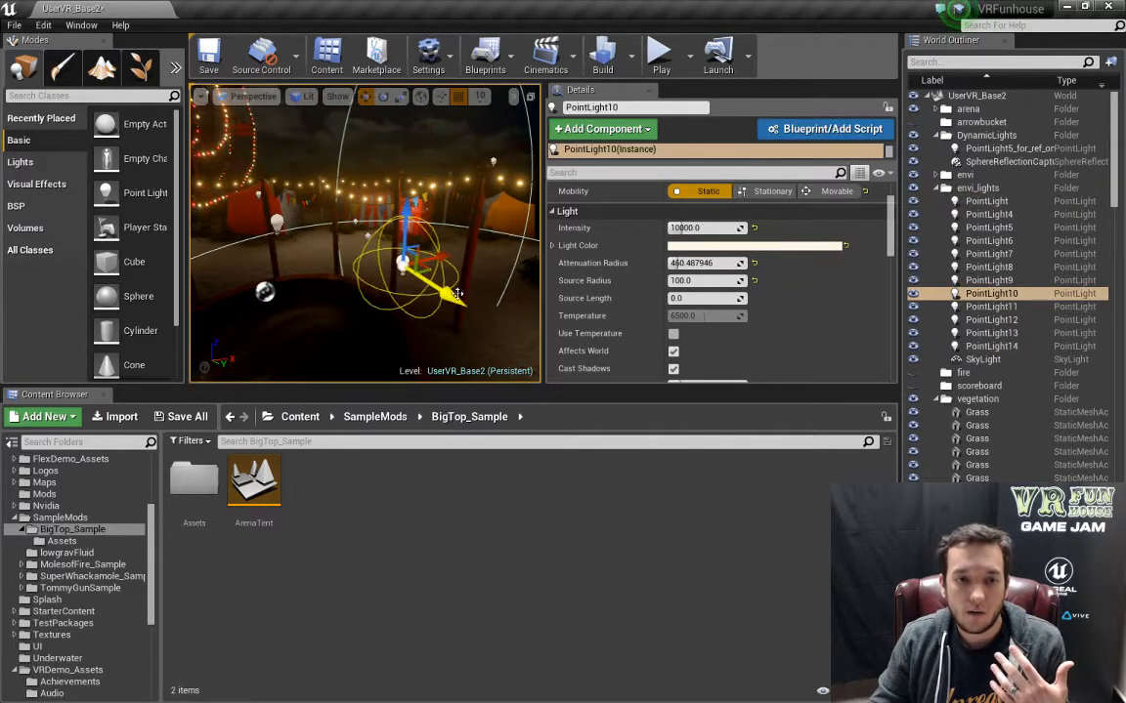
Review PointLight10's light properties and the available lighting build quality levels.
{"action": "scroll", "coordinate": [778, 371], "scroll_direction": "down", "scroll_amount": 8}
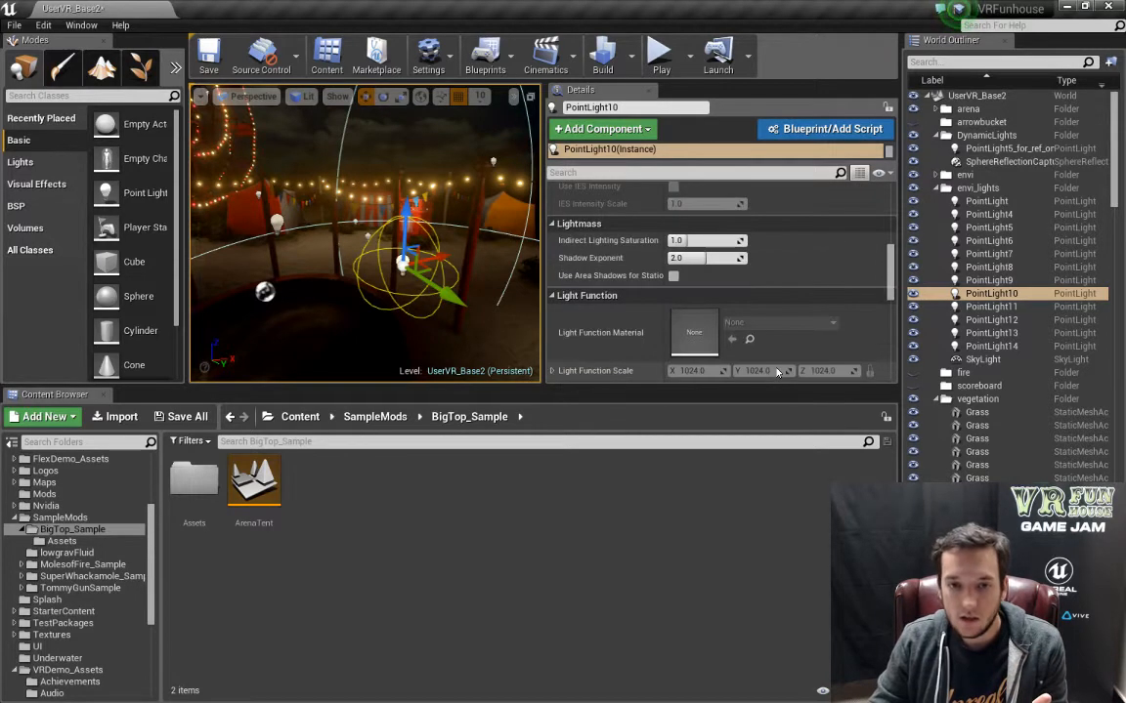
{"action": "scroll", "coordinate": [684, 254], "scroll_direction": "up", "scroll_amount": 8}
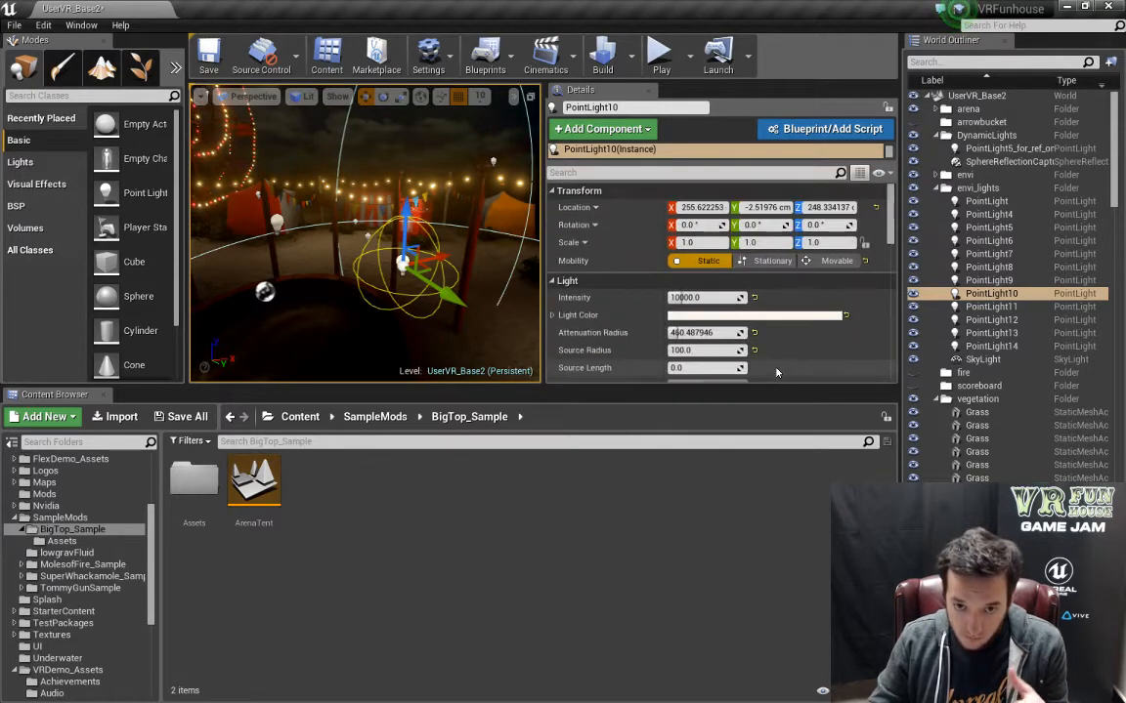
{"action": "left_click", "coordinate": [631, 55]}
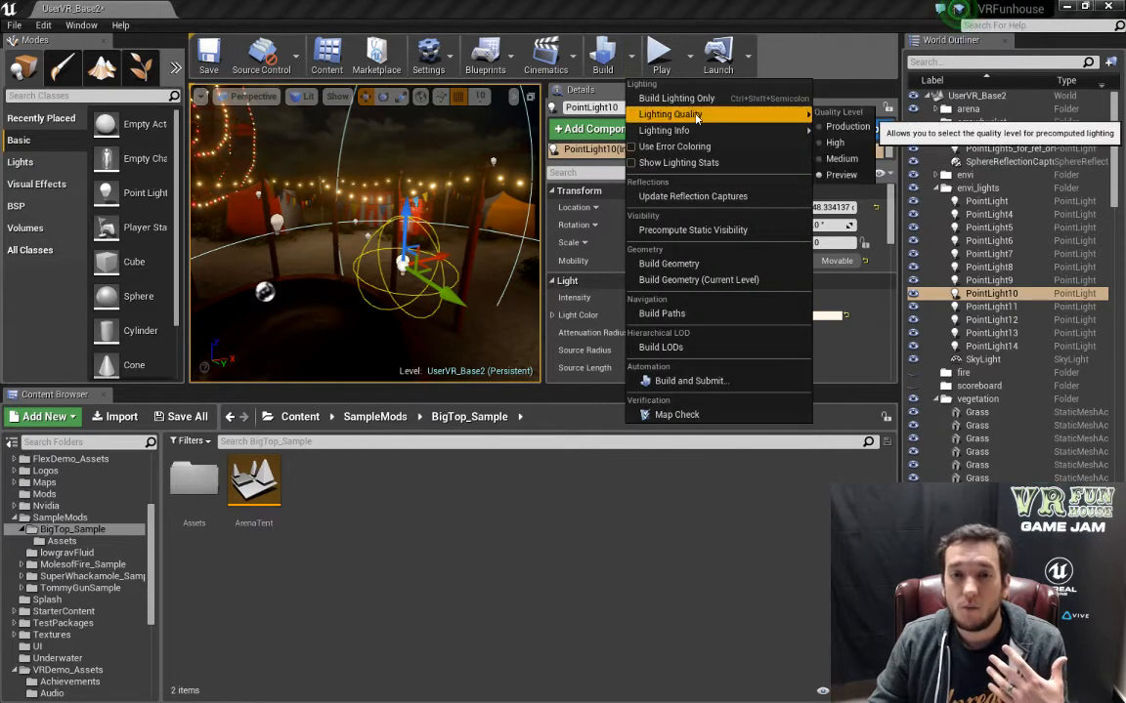
{"action": "left_click", "coordinate": [634, 7]}
Select PointLight through PointLight14 again without the SkyLight, and disable Affects World for all of them.
{"action": "left_click", "coordinate": [985, 202]}
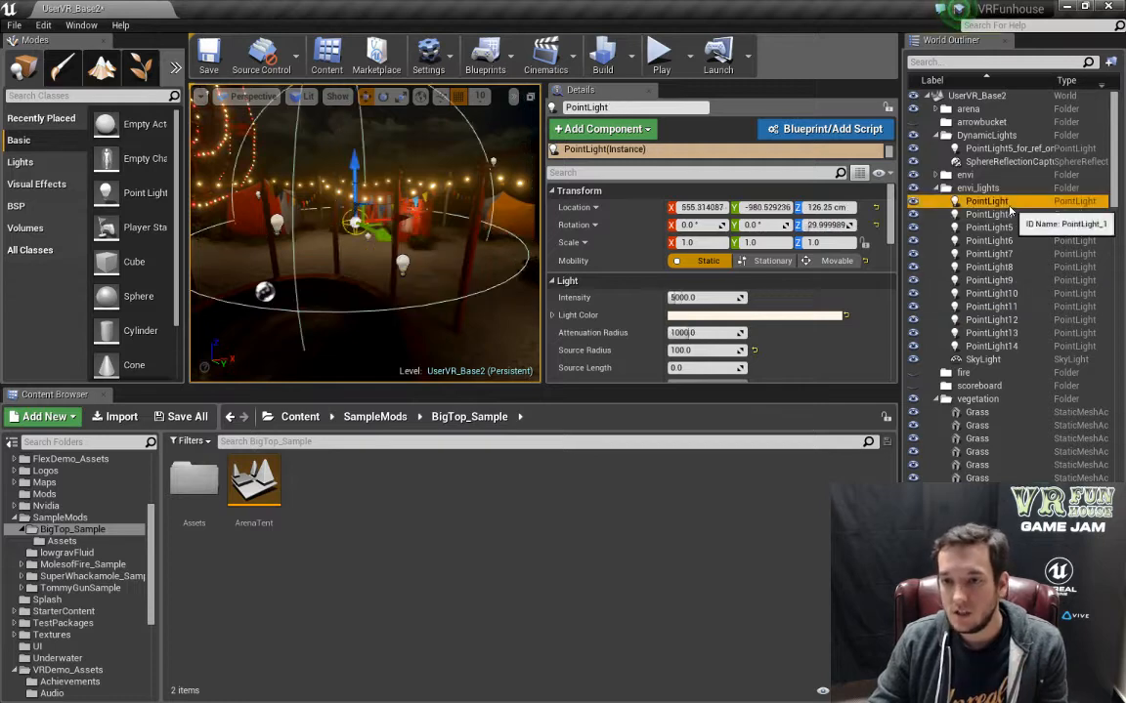
{"action": "left_click", "coordinate": [1016, 357], "text": "shift"}
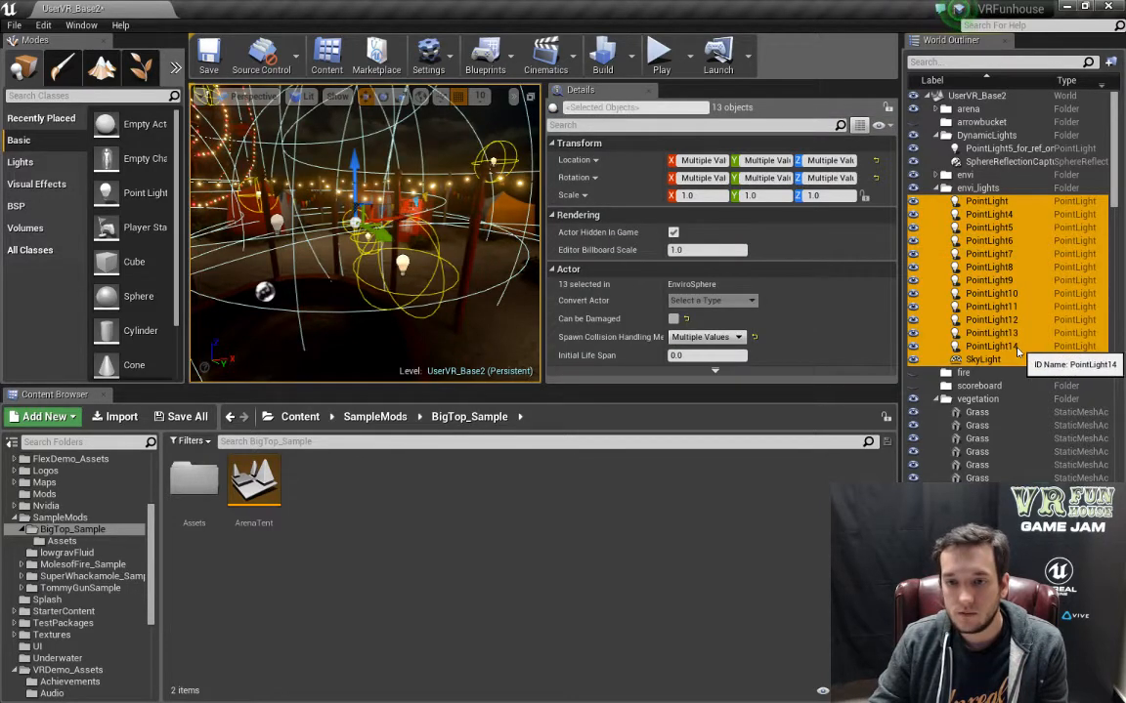
{"action": "left_click", "coordinate": [998, 347]}
{"action": "left_click", "coordinate": [985, 201], "text": "shift"}
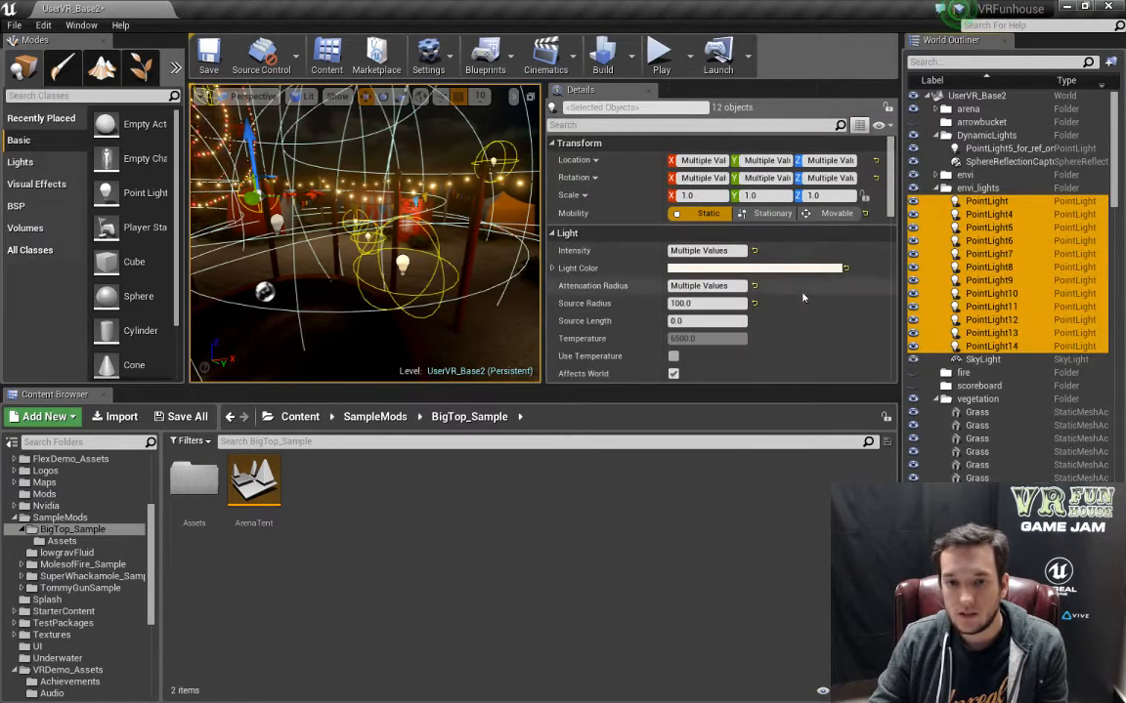
{"action": "scroll", "coordinate": [694, 293], "scroll_direction": "down", "scroll_amount": 2}
{"action": "left_click", "coordinate": [672, 351]}
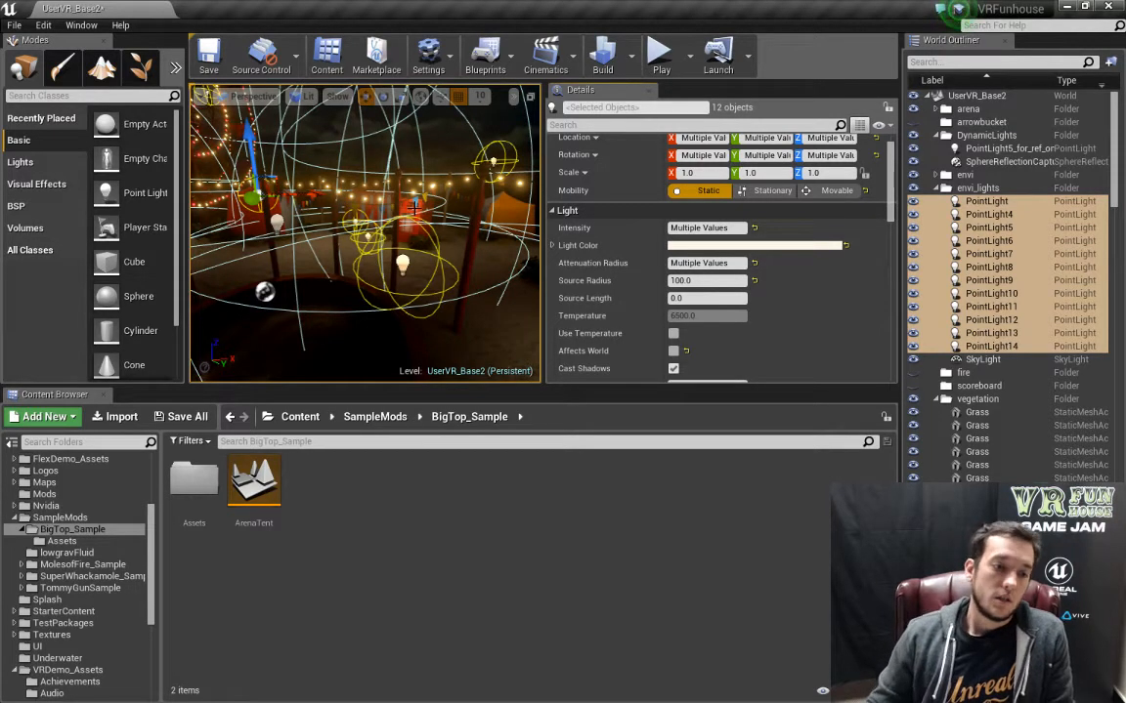
Open the ArenaTent level from the BigTop_Sample folder and enlarge the viewport to show the tent interior.
{"action": "double_click", "coordinate": [256, 483]}
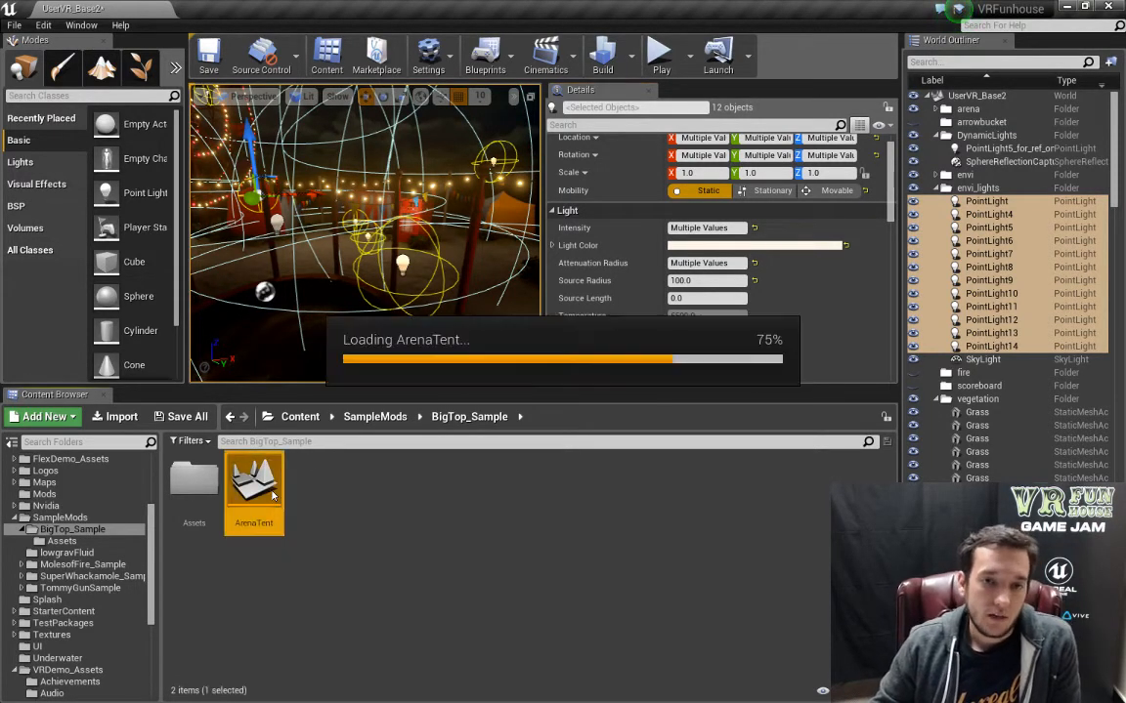
{"action": "left_click", "coordinate": [719, 491]}
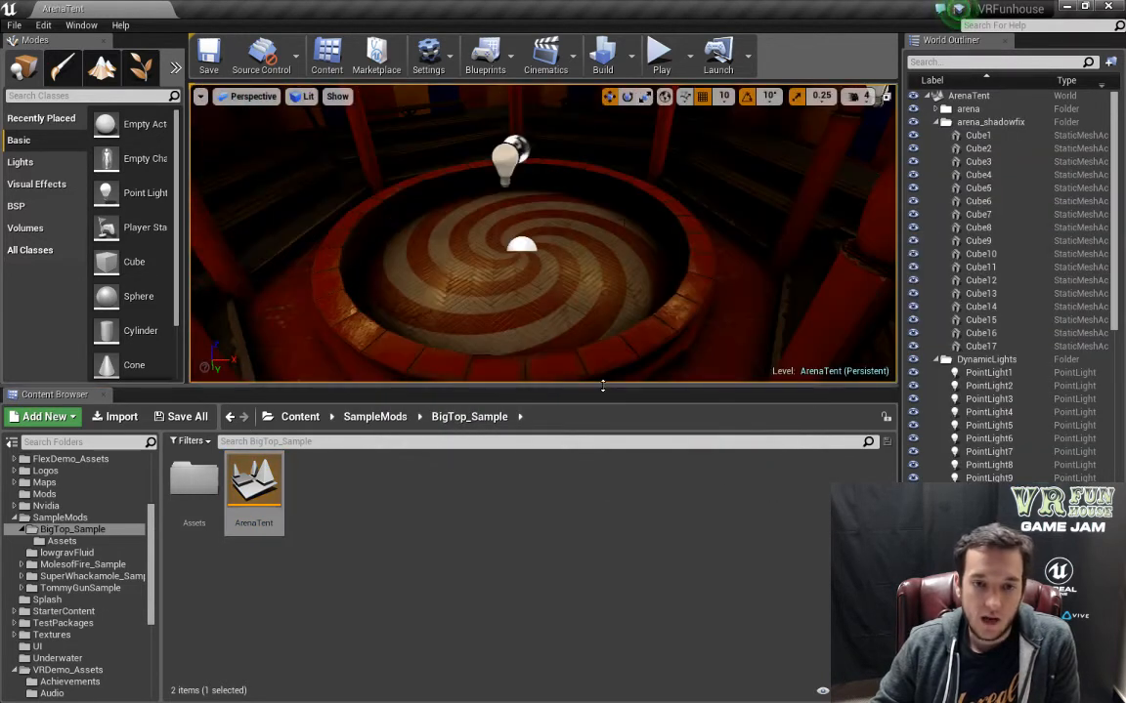
{"action": "left_click_drag", "start_coordinate": [601, 388], "coordinate": [601, 486]}
{"action": "mouse_move", "coordinate": [587, 342]}
{"action": "right_mouse_down"}
{"action": "mouse_move", "coordinate": [574, 249]}
{"action": "mouse_move", "coordinate": [640, 366]}
{"action": "mouse_move", "coordinate": [596, 359]}
{"action": "right_mouse_up"}
Select PointLight_for_ref_only in the tent, review its light properties in a Details panel, and close the panel.
{"action": "left_click", "coordinate": [569, 176]}
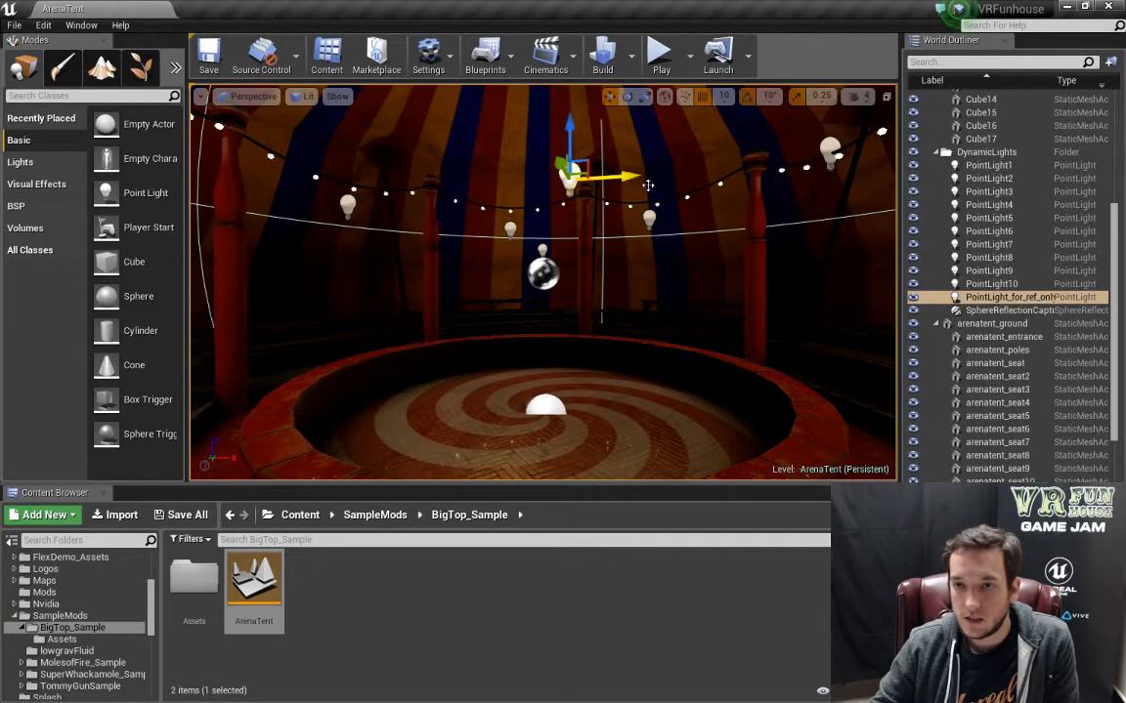
{"action": "left_click", "coordinate": [82, 24]}
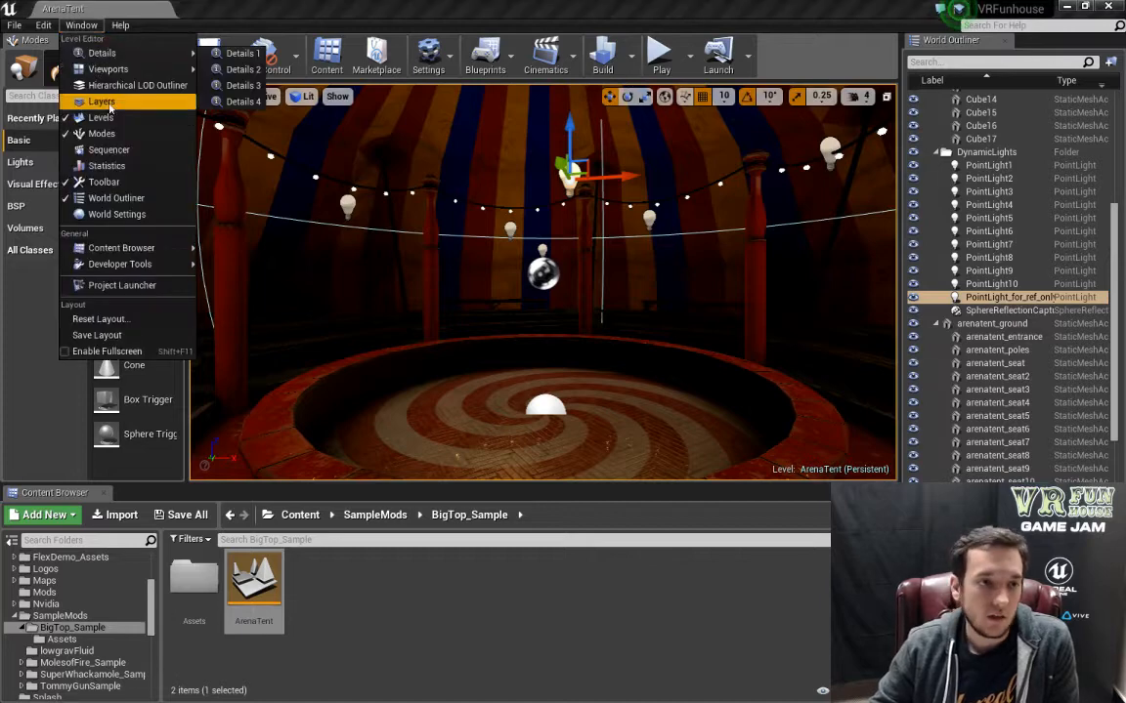
{"action": "mouse_move", "coordinate": [101, 53]}
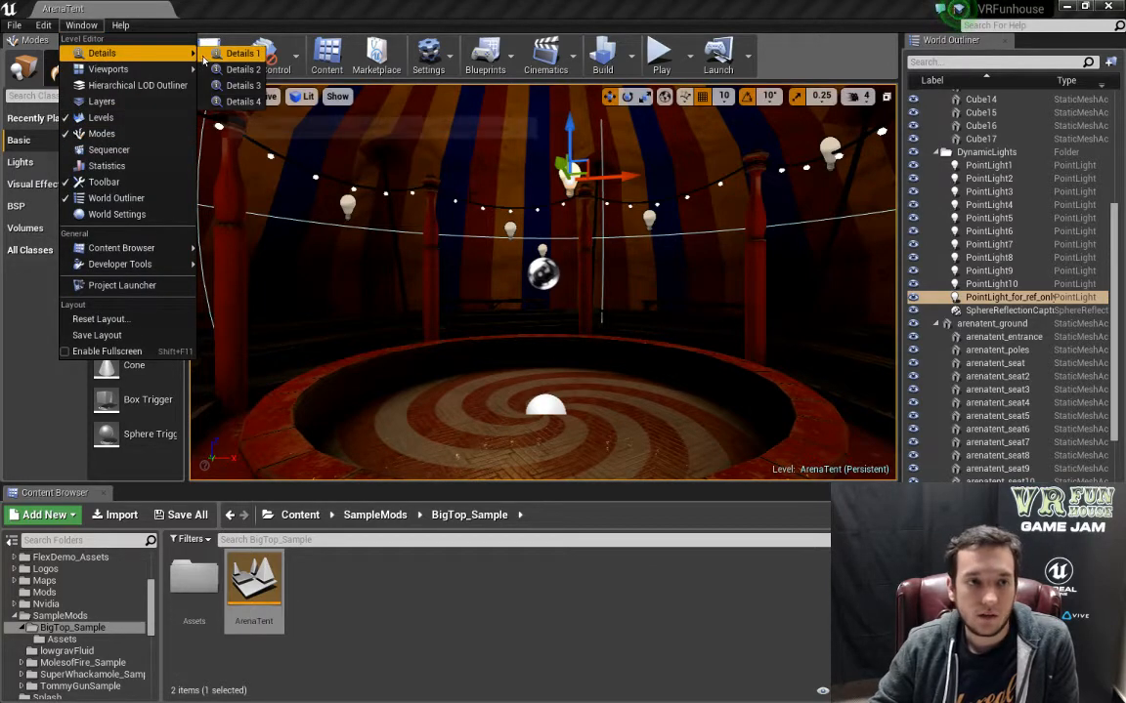
{"action": "left_click", "coordinate": [243, 52]}
{"action": "scroll", "coordinate": [681, 404], "scroll_direction": "down", "scroll_amount": 2}
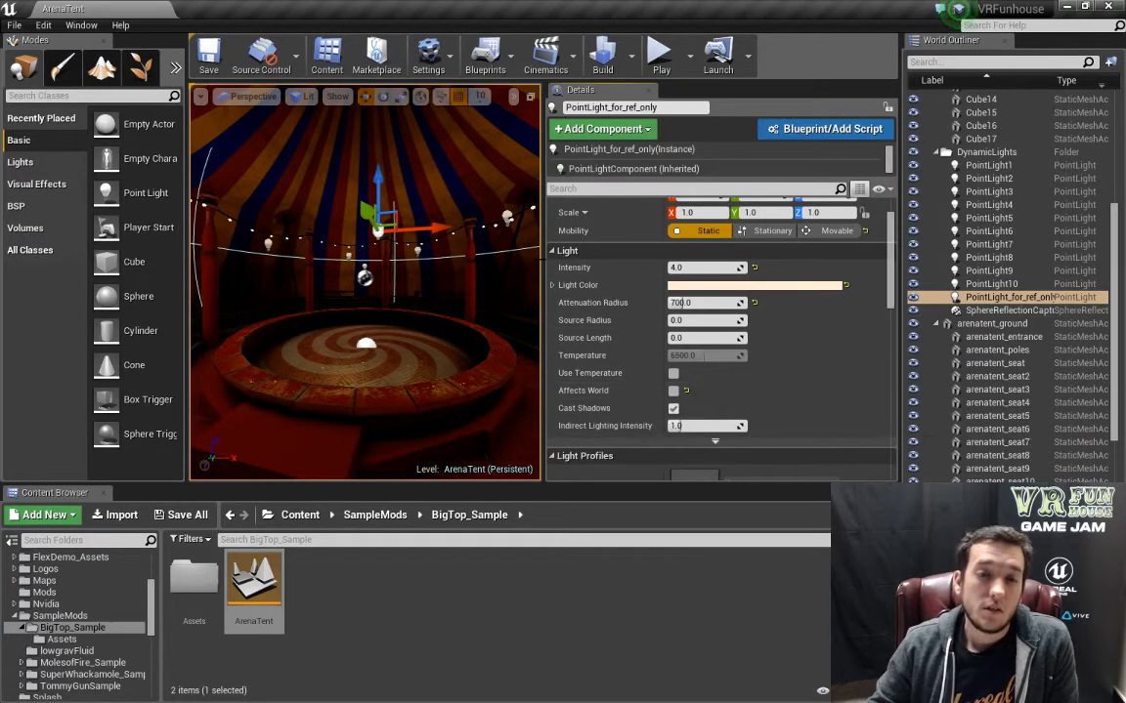
{"action": "left_click", "coordinate": [644, 90]}
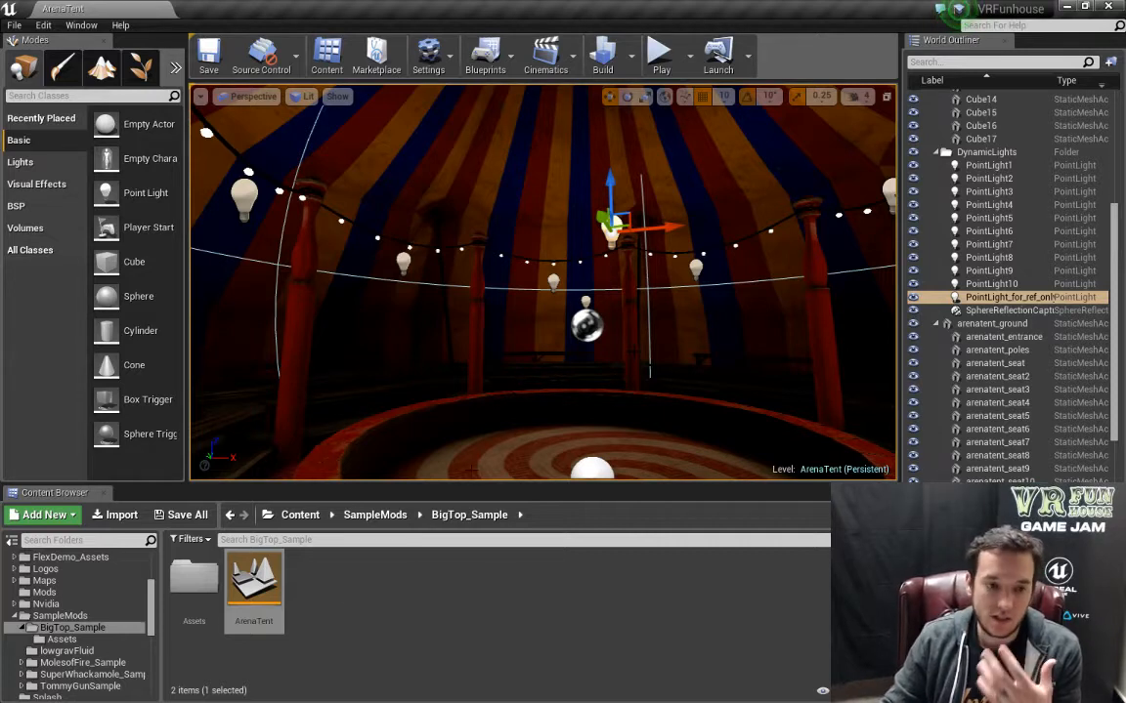
Enlarge the Content Browser and its folder tree, and copy the BigTop_Sample Assets folder into the Mods folder.
{"action": "left_click", "coordinate": [364, 636]}
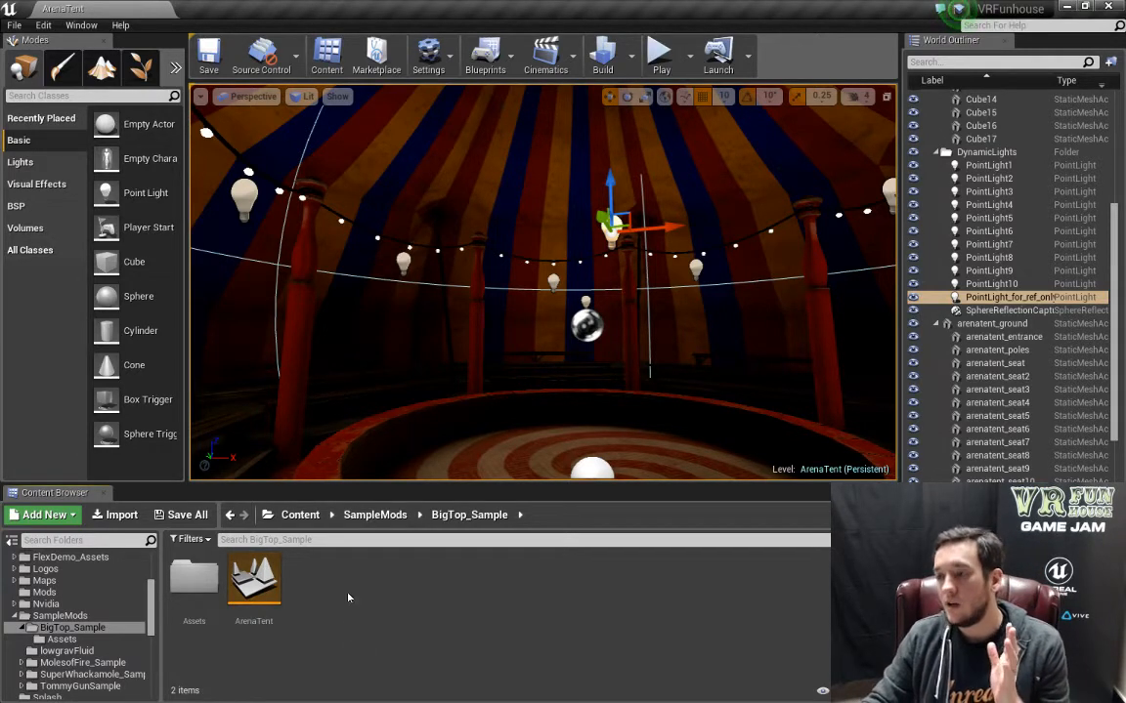
{"action": "left_click_drag", "start_coordinate": [420, 485], "coordinate": [424, 211]}
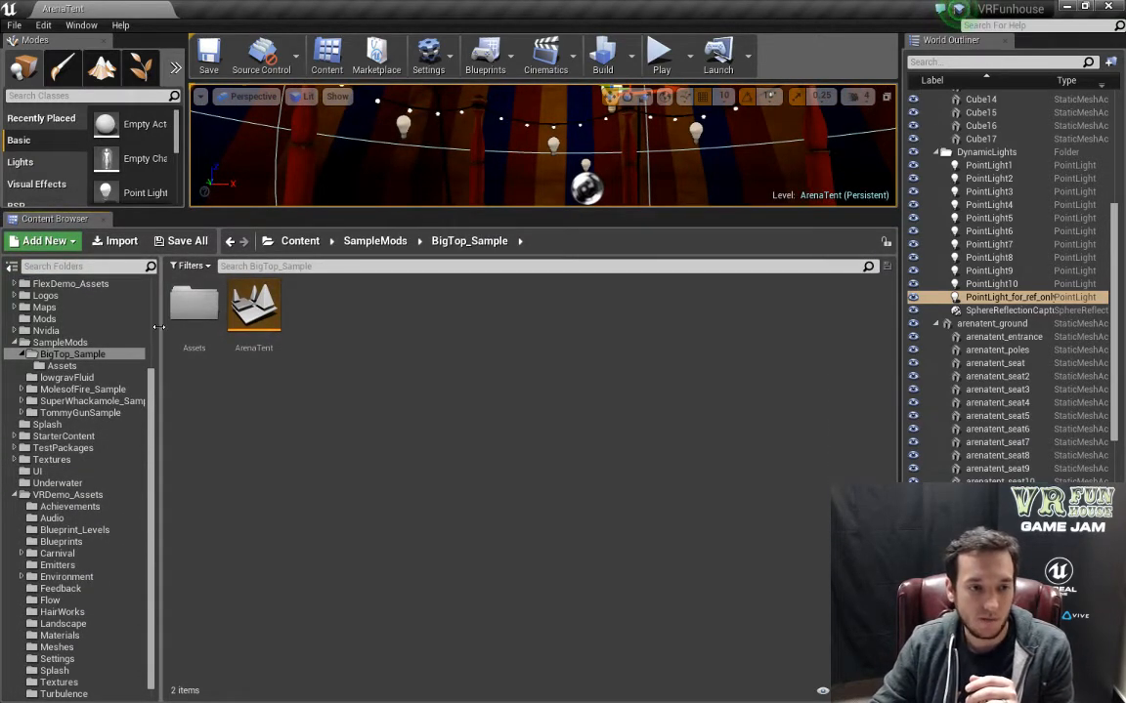
{"action": "left_click_drag", "start_coordinate": [158, 327], "coordinate": [295, 327]}
{"action": "left_click", "coordinate": [394, 305]}
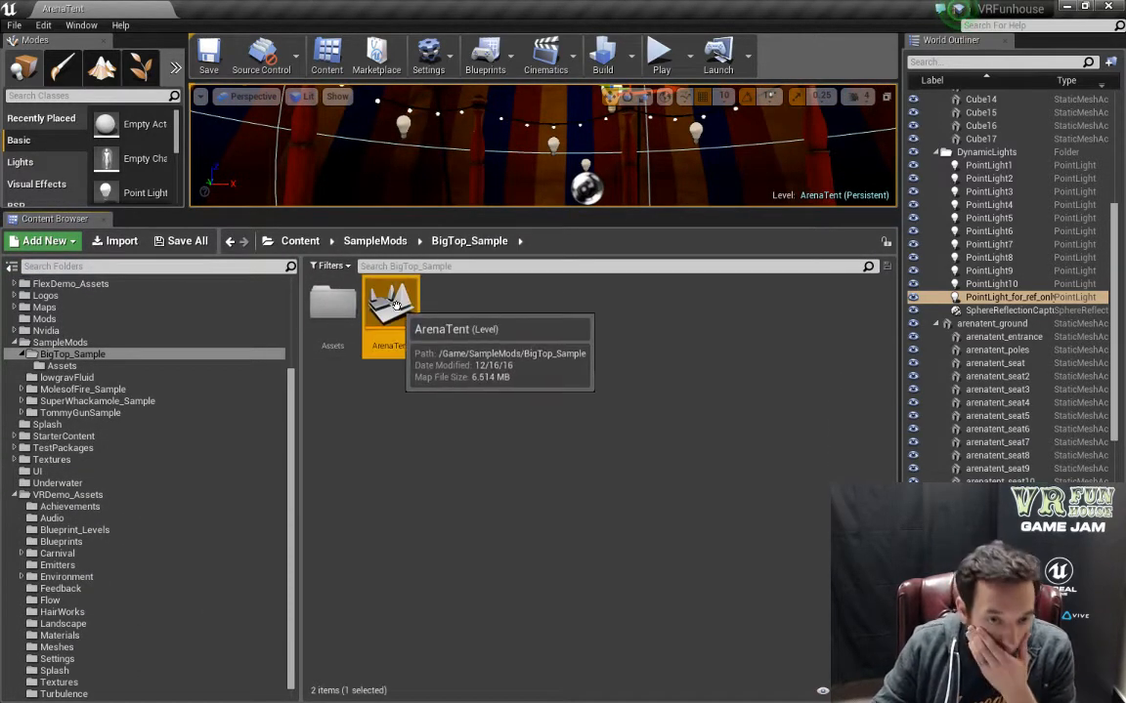
{"action": "left_click", "coordinate": [337, 304]}
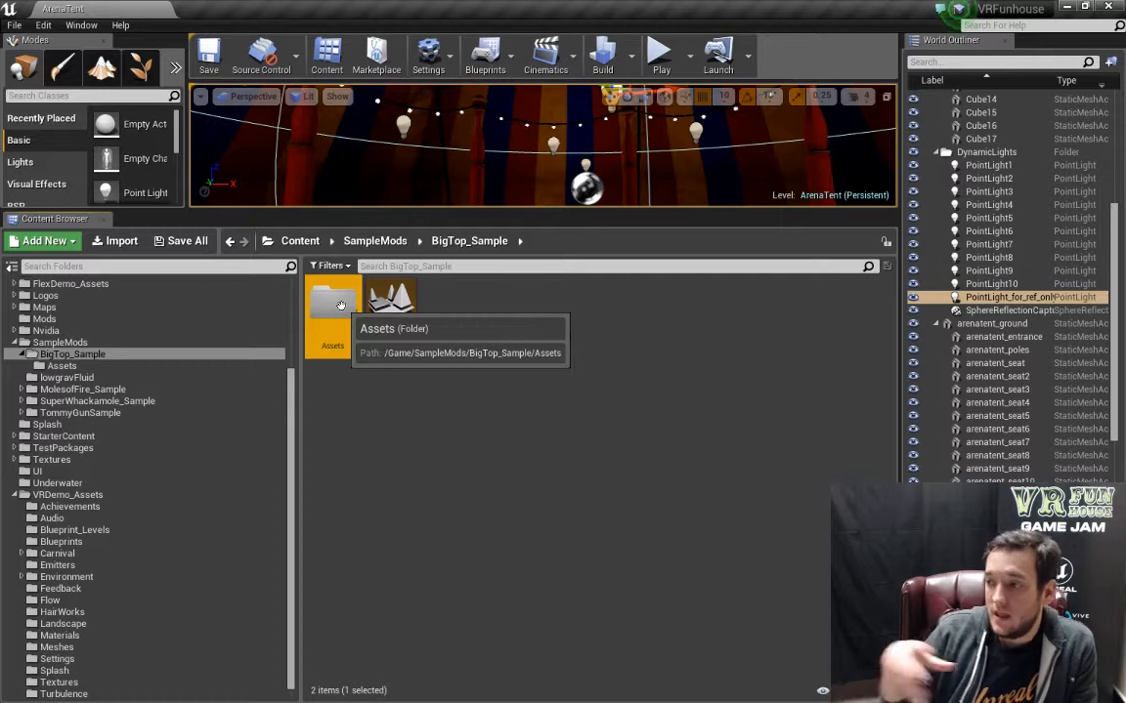
{"action": "left_click_drag", "start_coordinate": [340, 306], "coordinate": [107, 323]}
{"action": "left_click", "coordinate": [130, 357]}
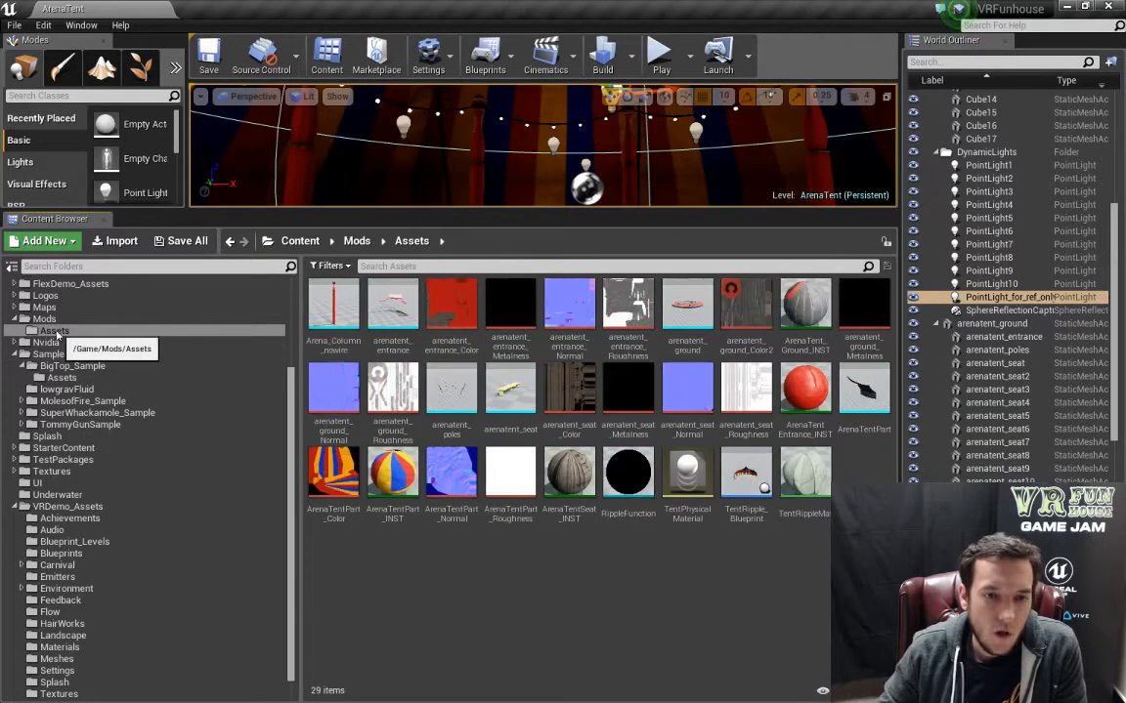
Move the ArenaTent level from the BigTop_Sample folder into the Mods folder.
{"action": "left_click", "coordinate": [67, 366]}
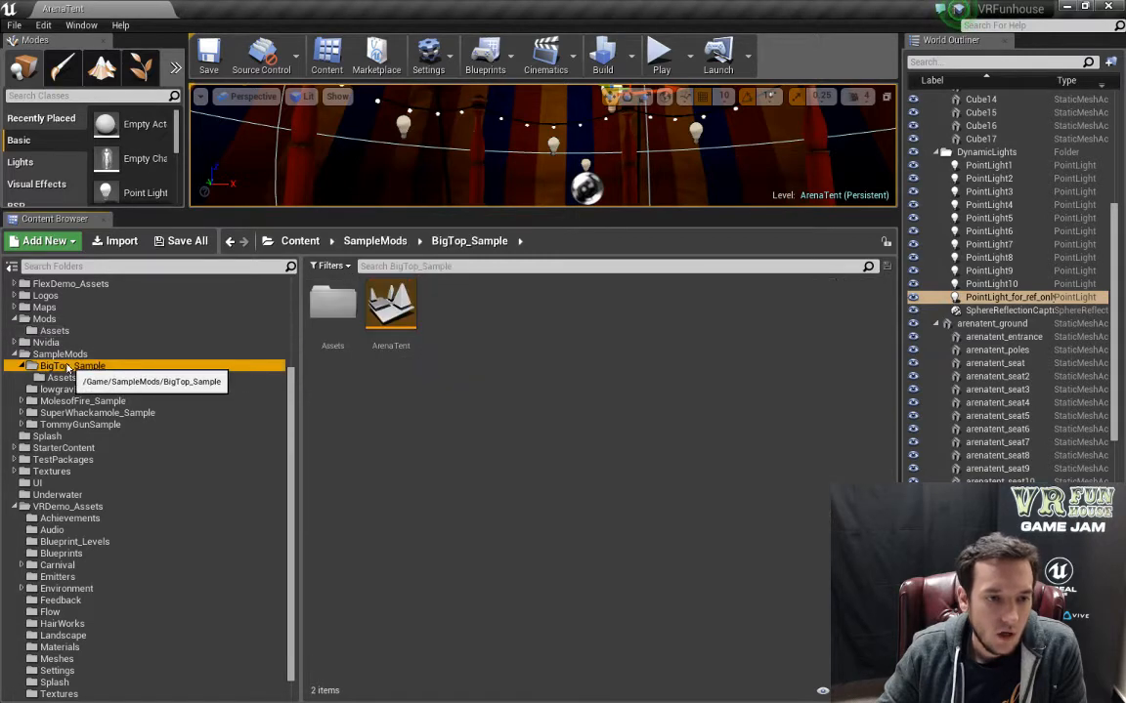
{"action": "left_click", "coordinate": [61, 377]}
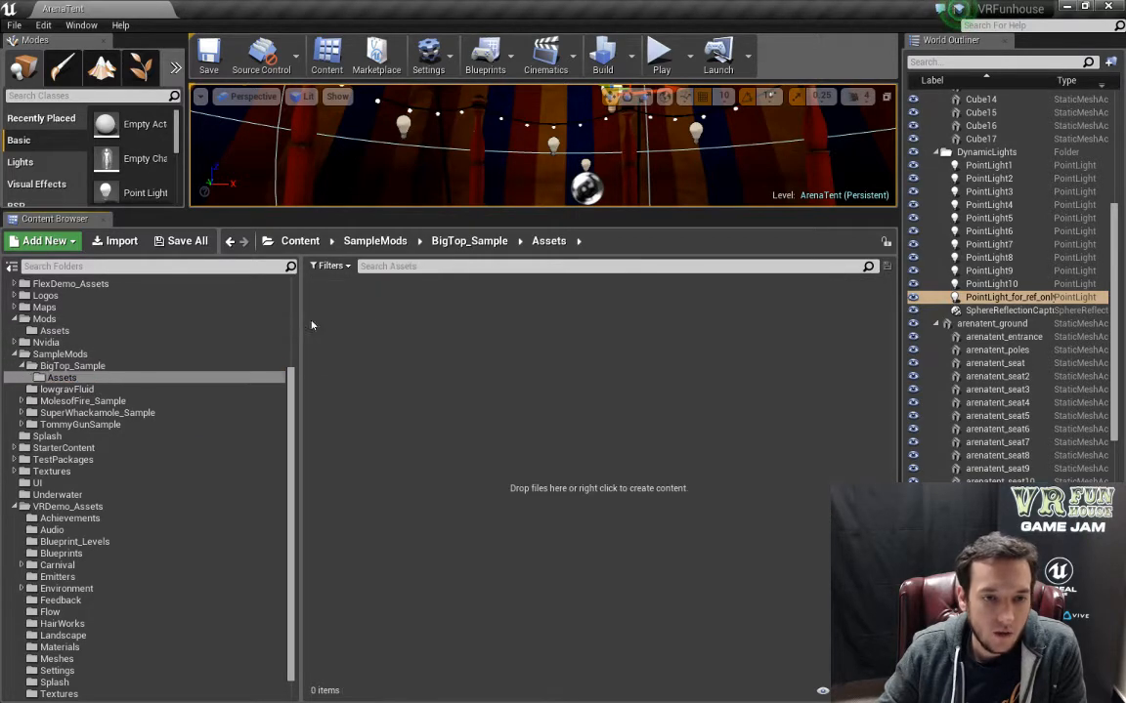
{"action": "left_click", "coordinate": [97, 366]}
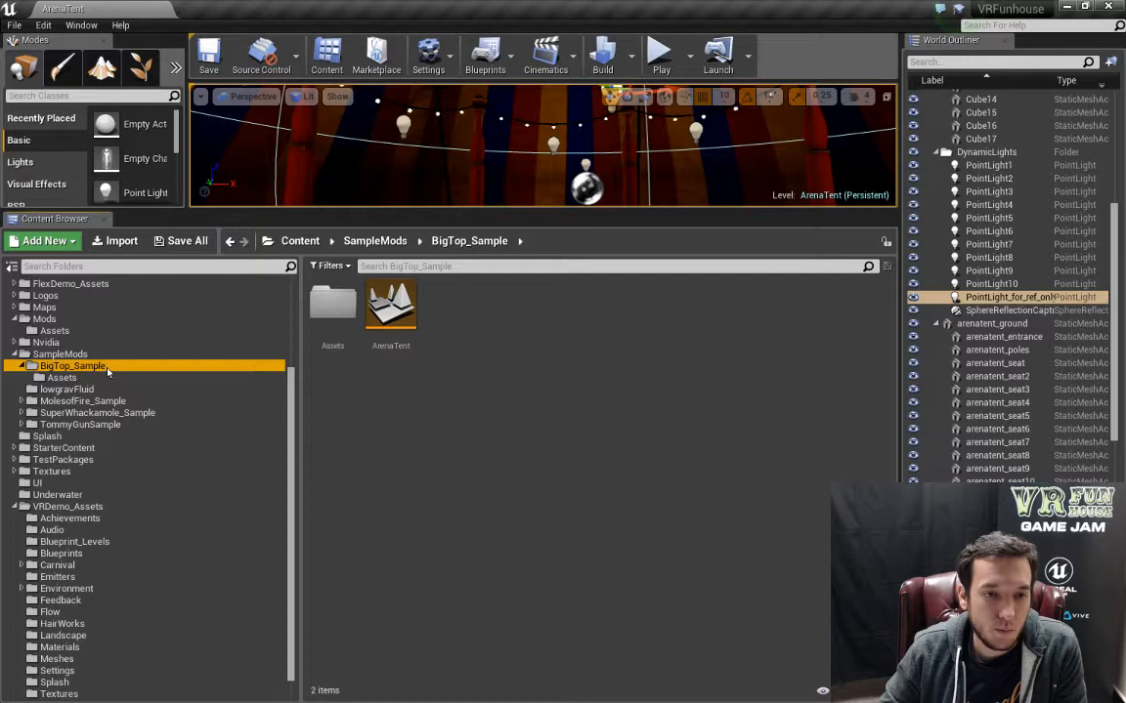
{"action": "left_click", "coordinate": [395, 309]}
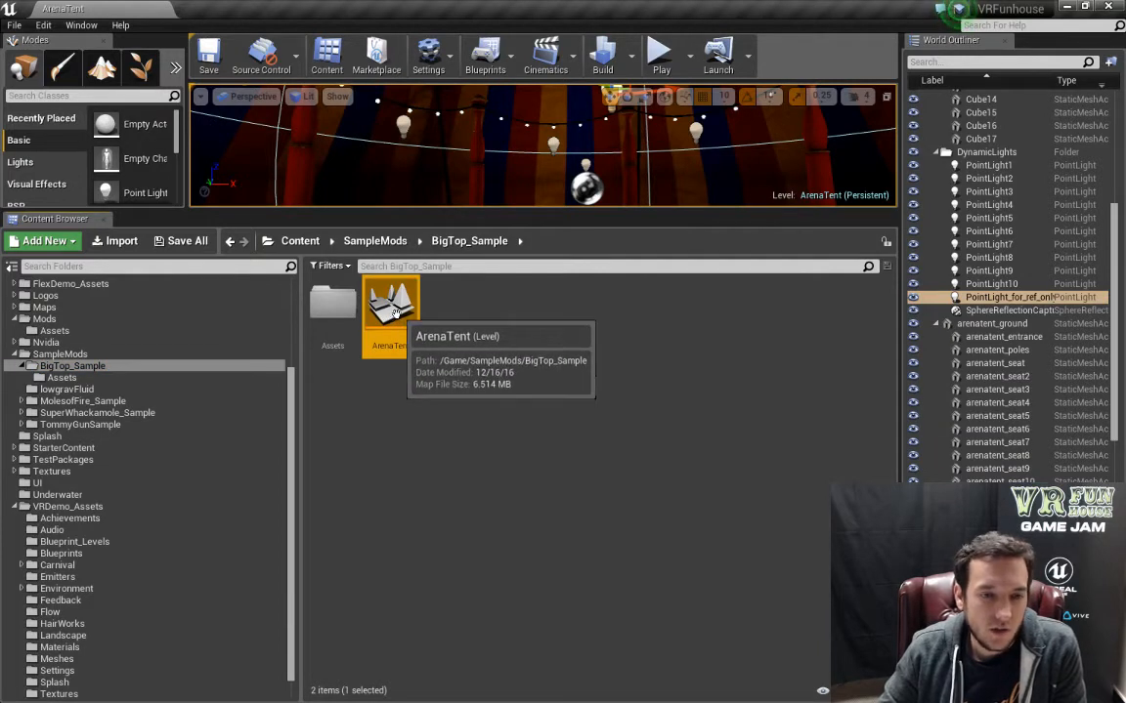
{"action": "left_click_drag", "start_coordinate": [394, 310], "coordinate": [116, 320]}
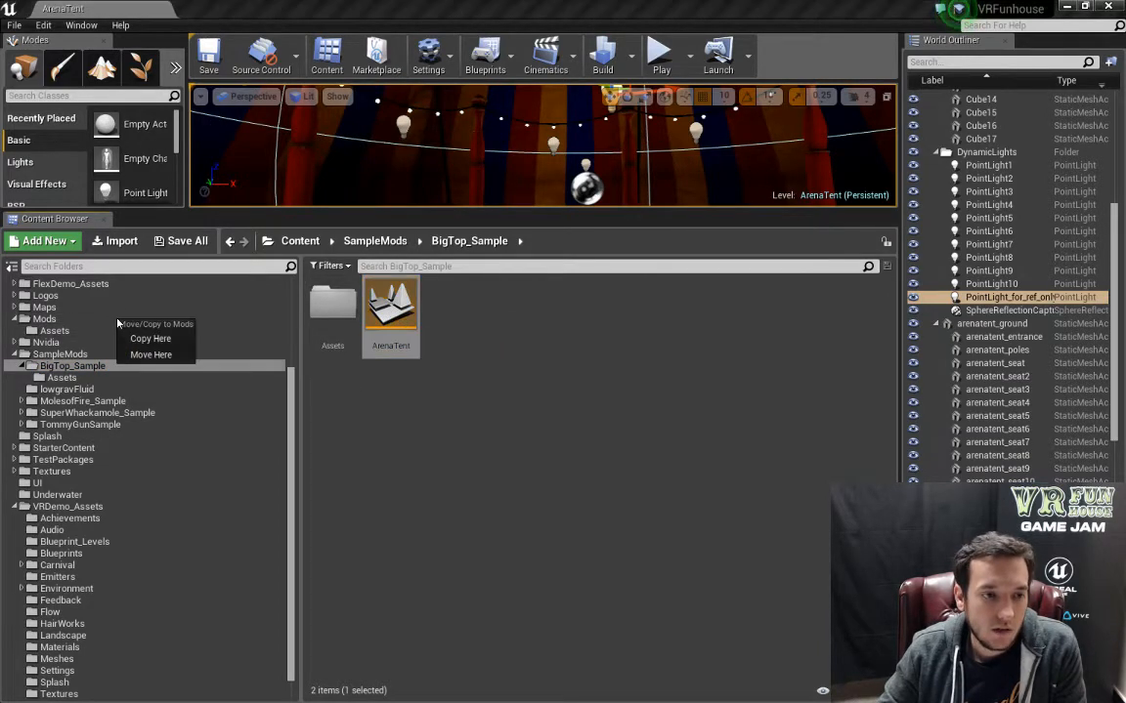
{"action": "left_click", "coordinate": [150, 356]}
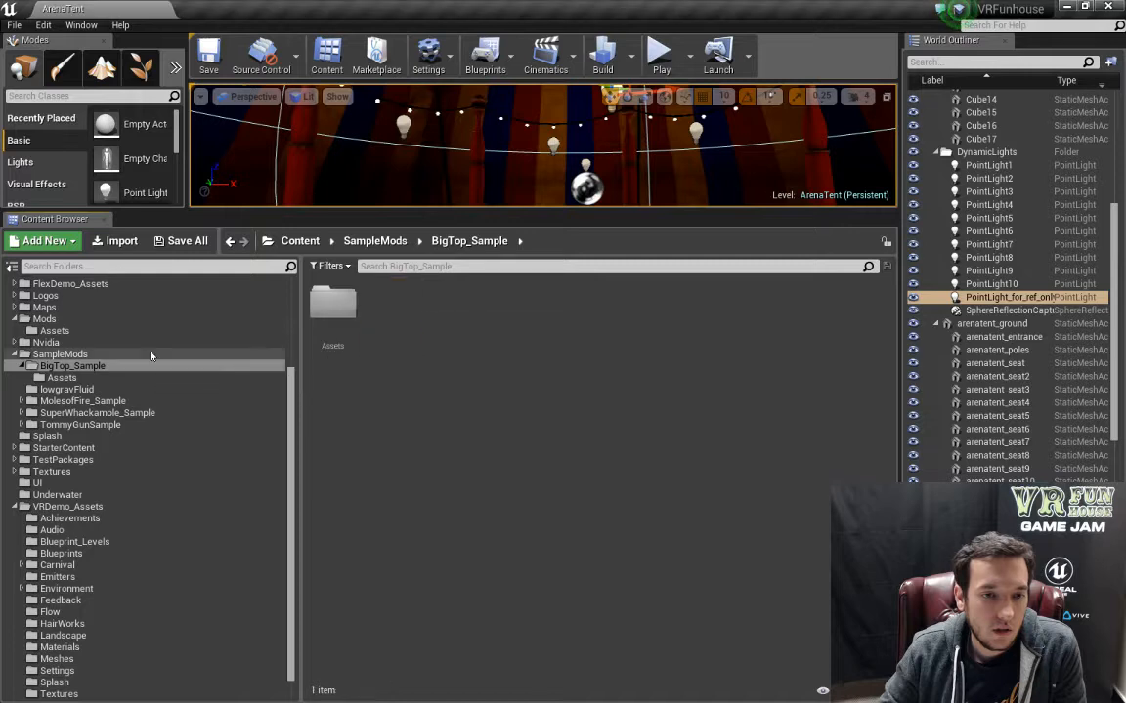
Rename the ArenaTent level in the Mods folder as Envirosphere.
{"action": "left_click", "coordinate": [70, 319]}
{"action": "left_click", "coordinate": [390, 318]}
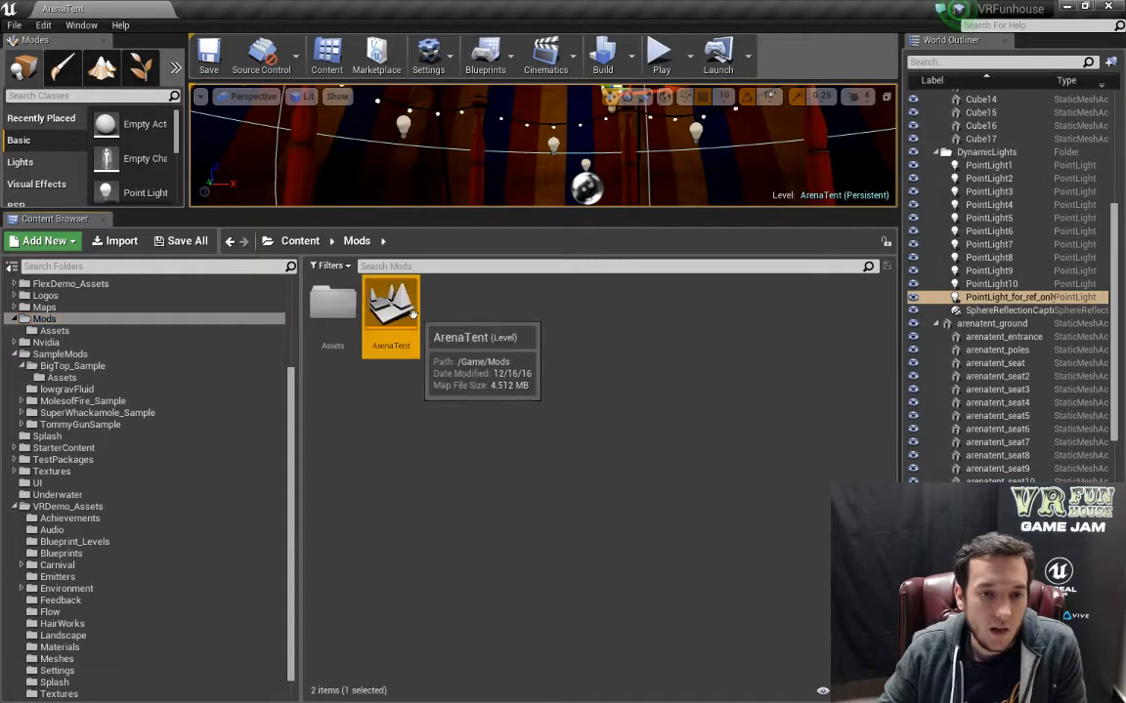
{"action": "right_click", "coordinate": [383, 316]}
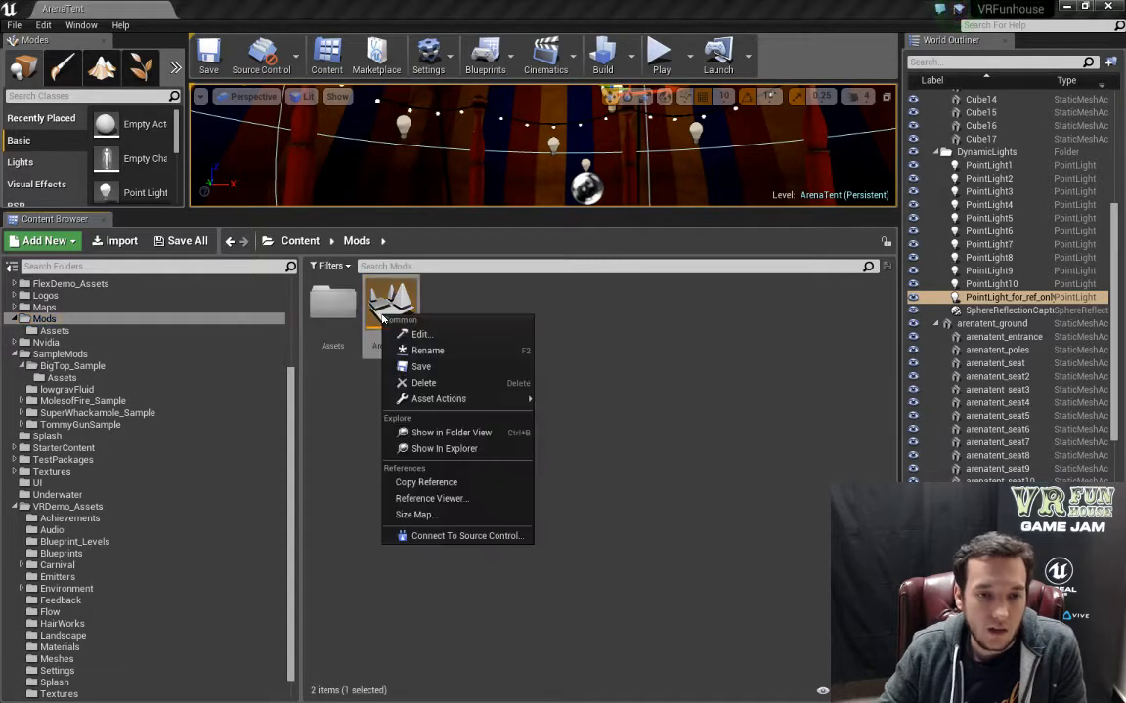
{"action": "left_click", "coordinate": [421, 358]}
{"action": "type", "text": "My"}
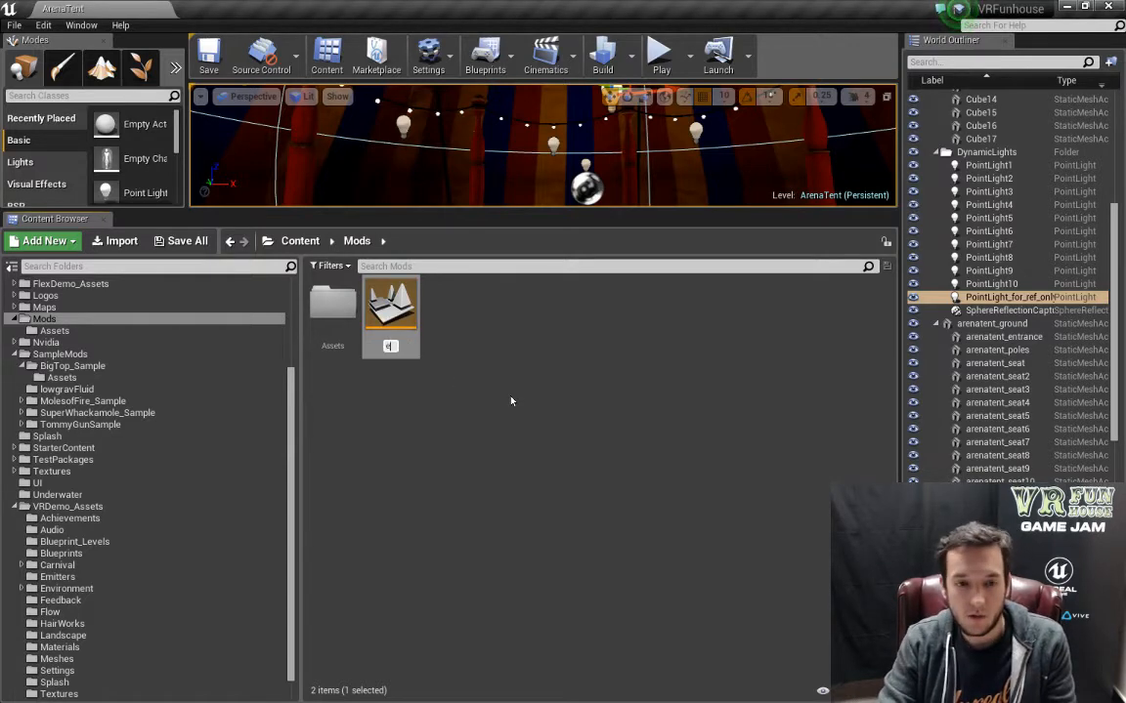
{"action": "key", "text": "BackSpace"}
{"action": "key", "text": "BackSpace"}
{"action": "type", "text": "Envirosphere"}
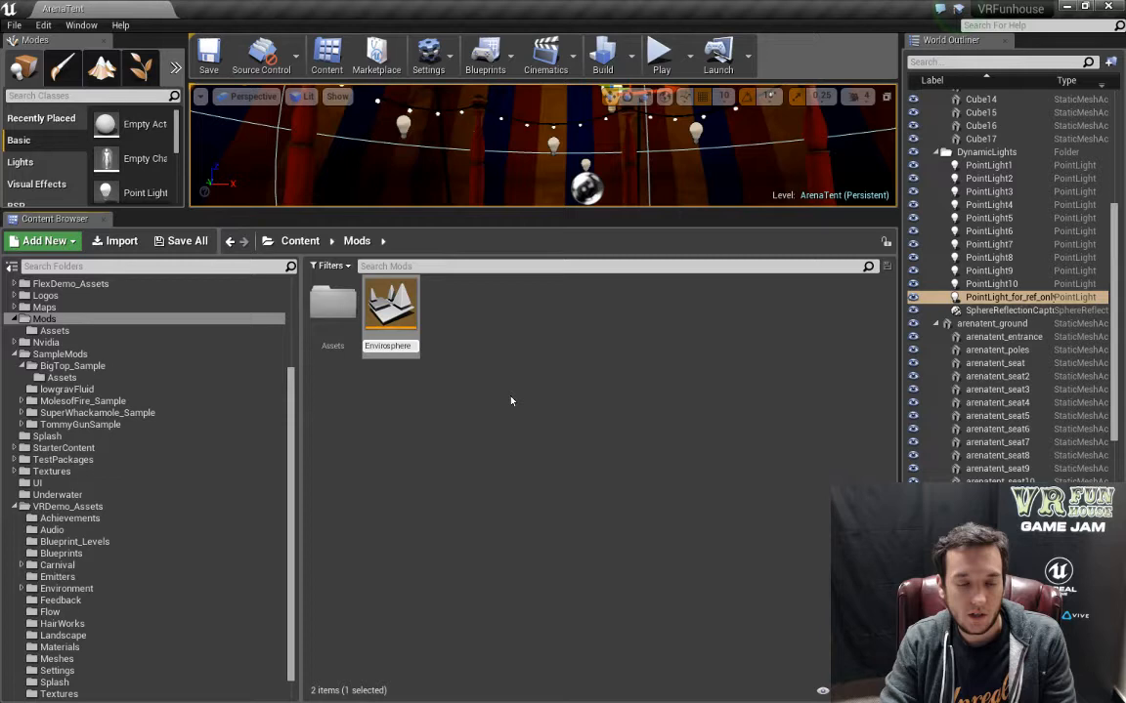
{"action": "key", "text": "Return"}
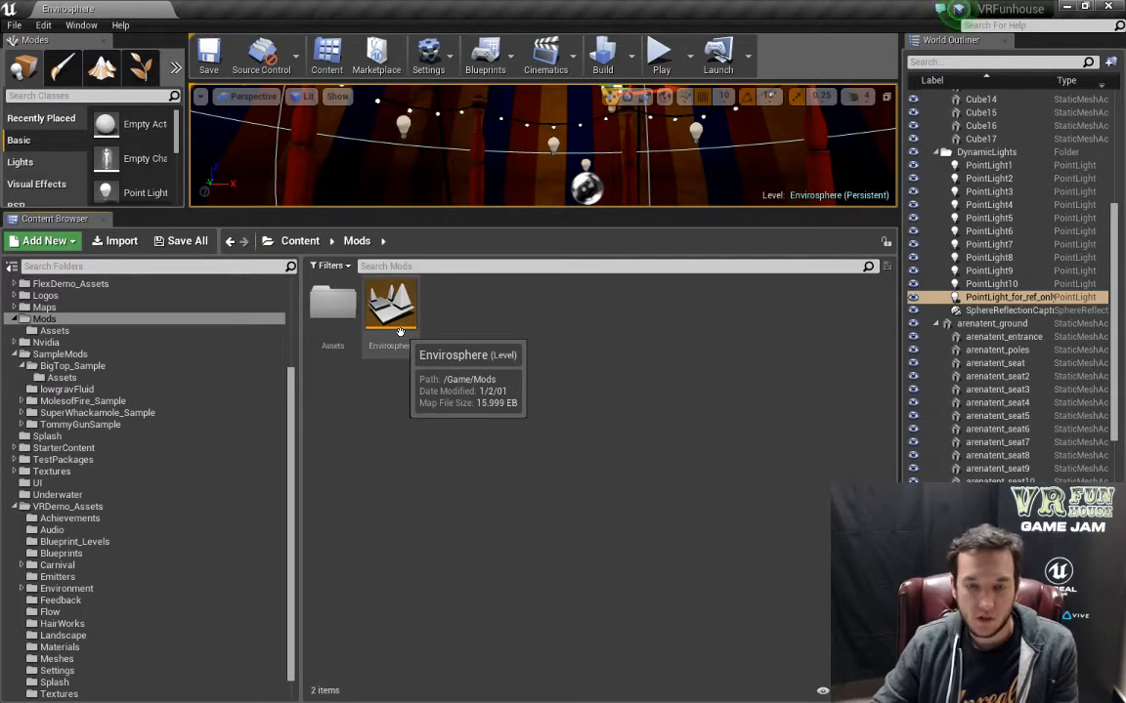
Examine the files that BigTop_Sample's Assets folder holds on disk in File Explorer, and return to the editor.
{"action": "left_click", "coordinate": [64, 367]}
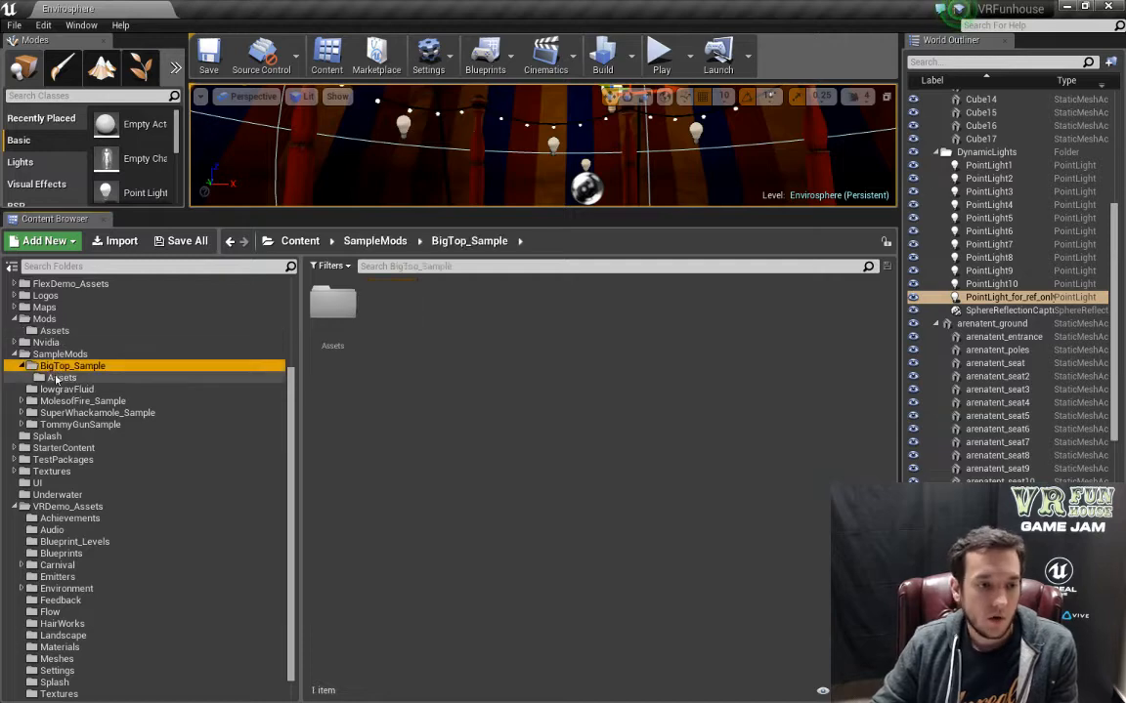
{"action": "left_click", "coordinate": [57, 379]}
{"action": "left_click", "coordinate": [67, 366]}
{"action": "right_click", "coordinate": [60, 366]}
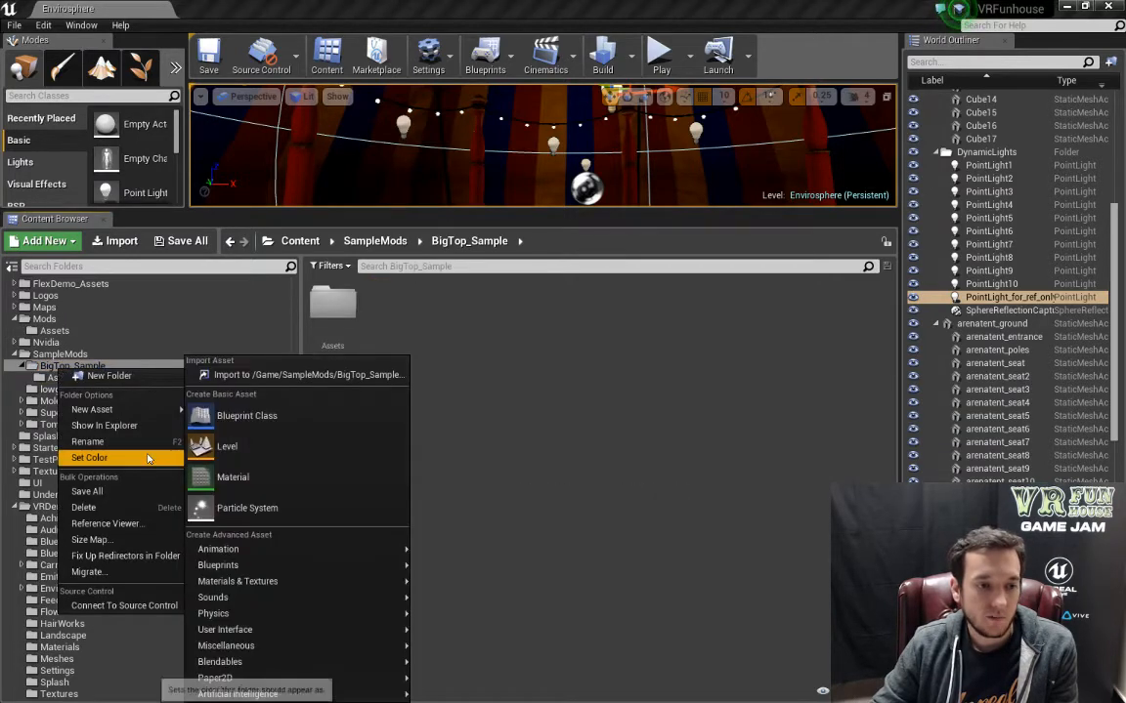
{"action": "left_click", "coordinate": [107, 426]}
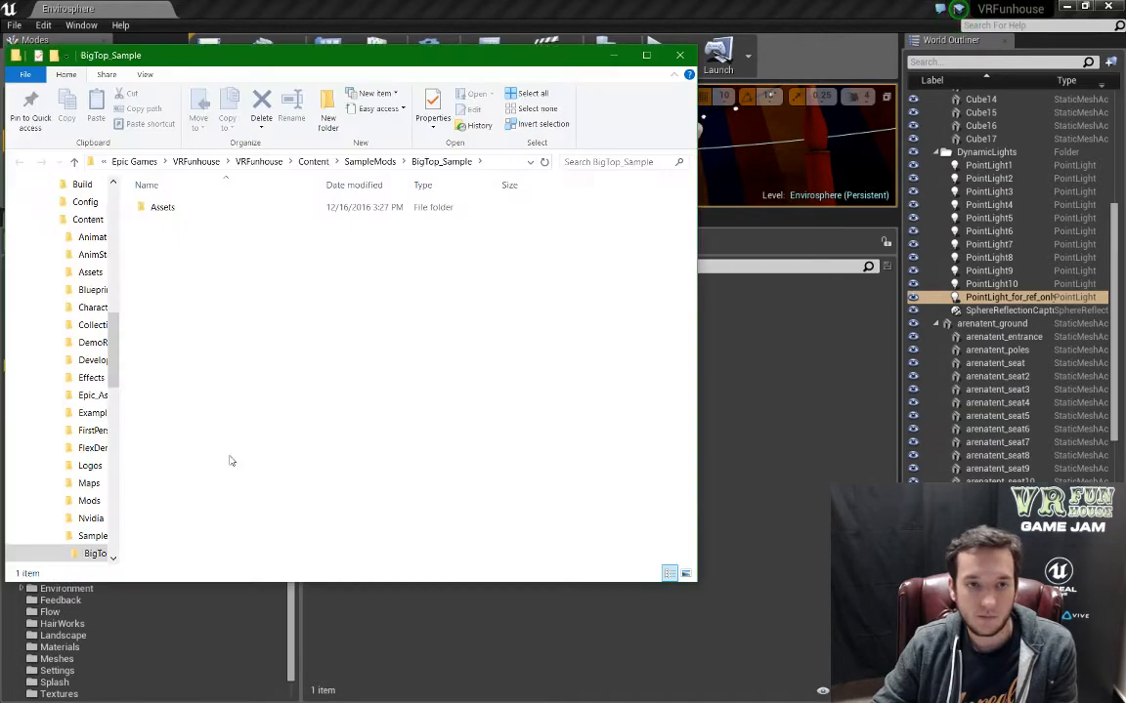
{"action": "double_click", "coordinate": [194, 208]}
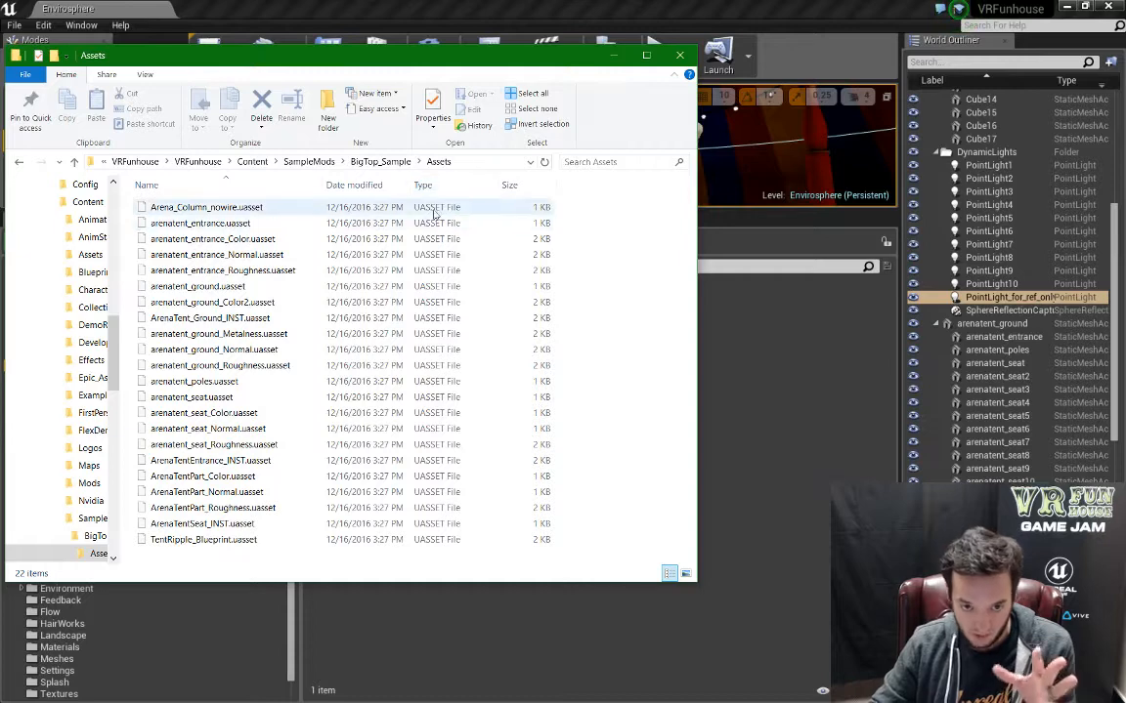
{"action": "left_click", "coordinate": [804, 438]}
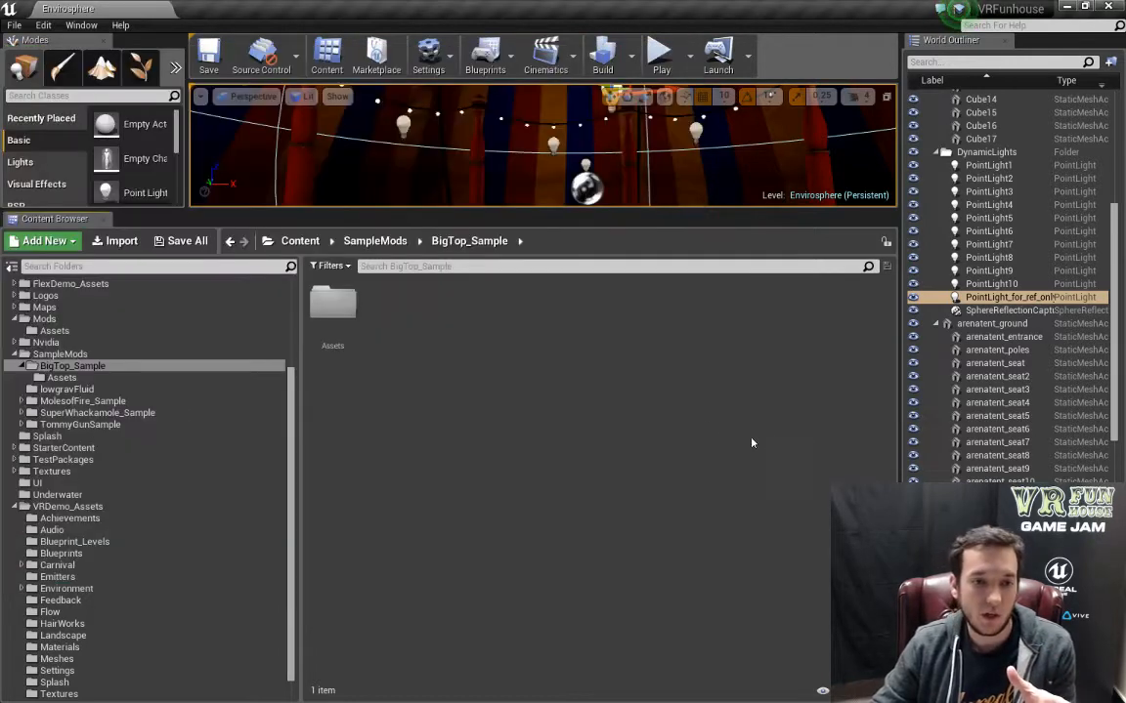
Fix up the redirectors in the BigTop_Sample folder and in the Mods folder.
{"action": "double_click", "coordinate": [332, 305]}
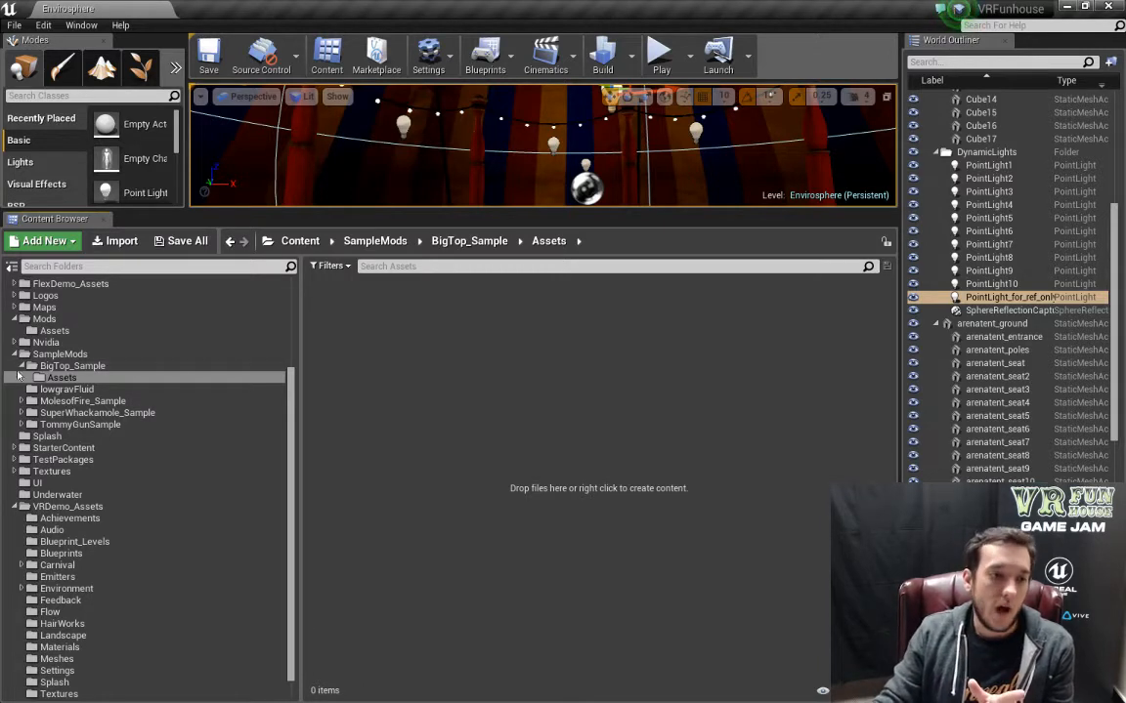
{"action": "left_click", "coordinate": [55, 368]}
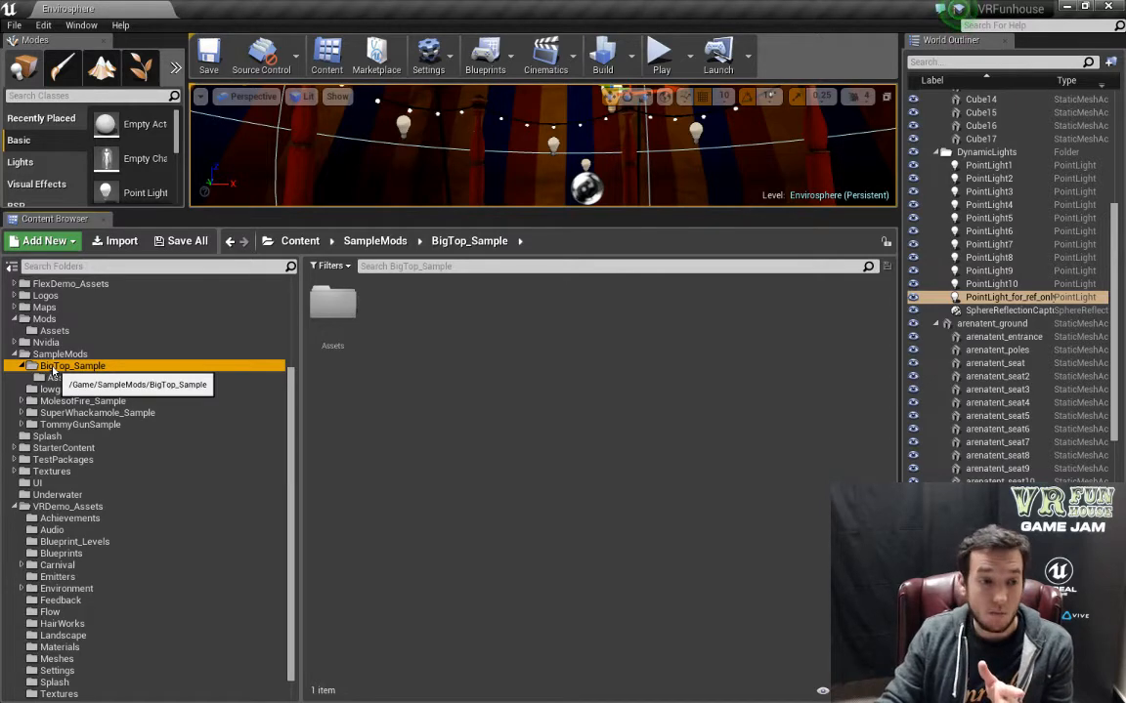
{"action": "right_click", "coordinate": [53, 370]}
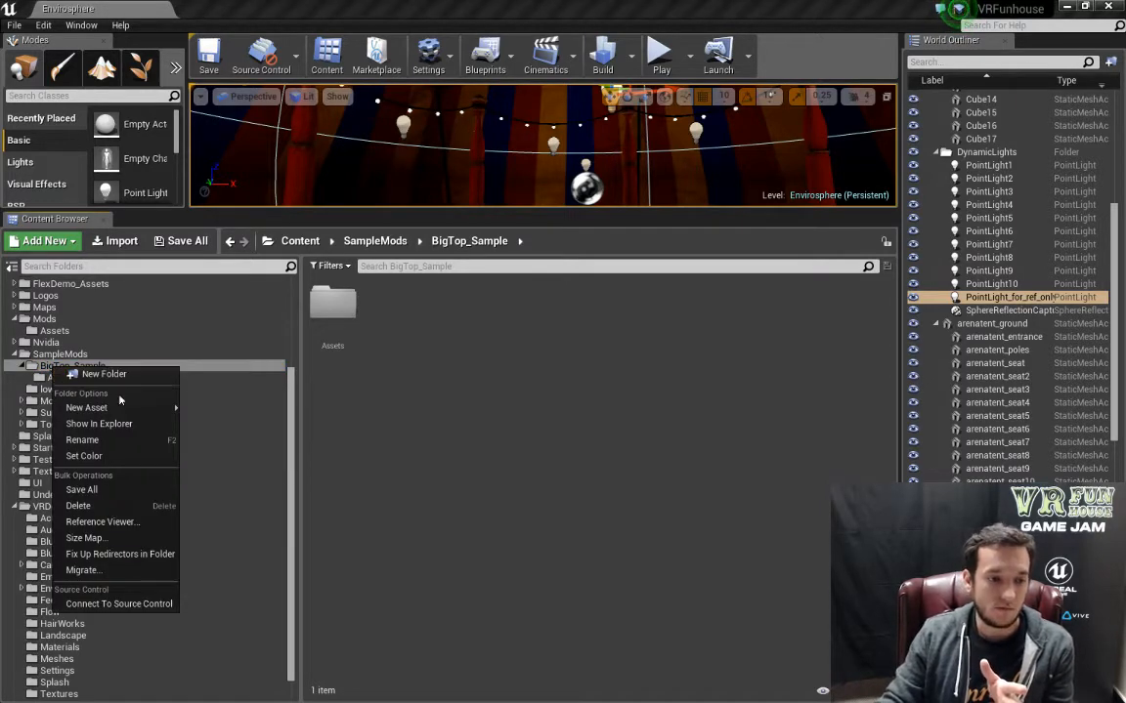
{"action": "left_click", "coordinate": [144, 555]}
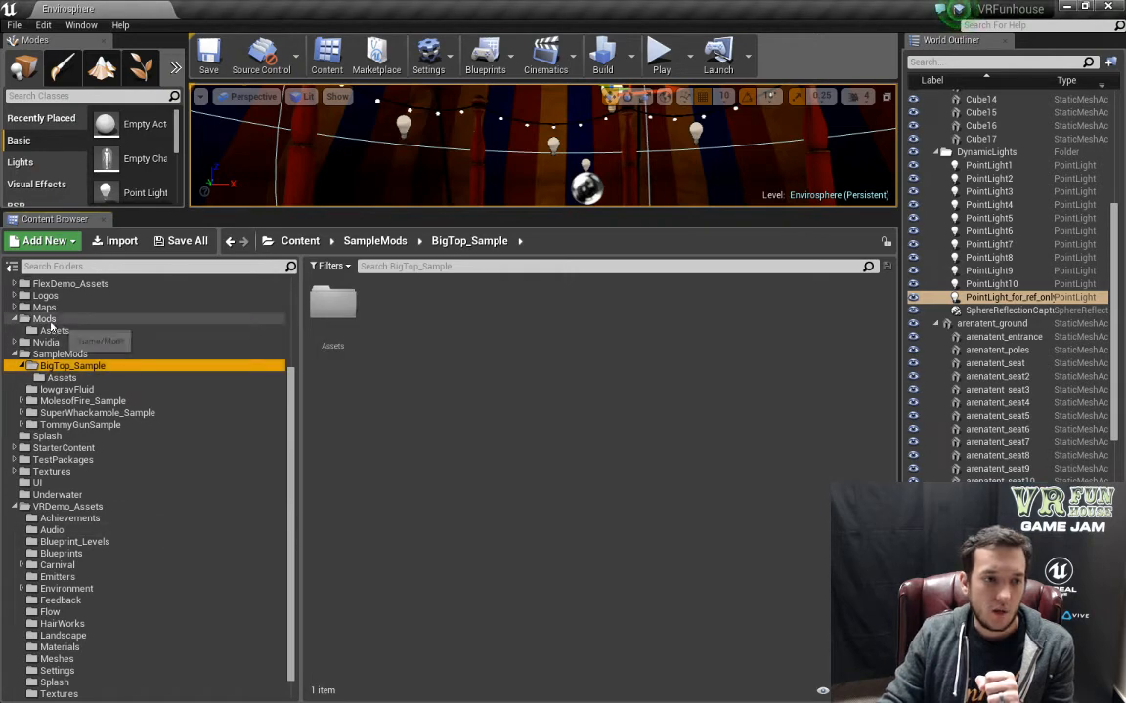
{"action": "left_click", "coordinate": [51, 325]}
{"action": "right_click", "coordinate": [51, 324]}
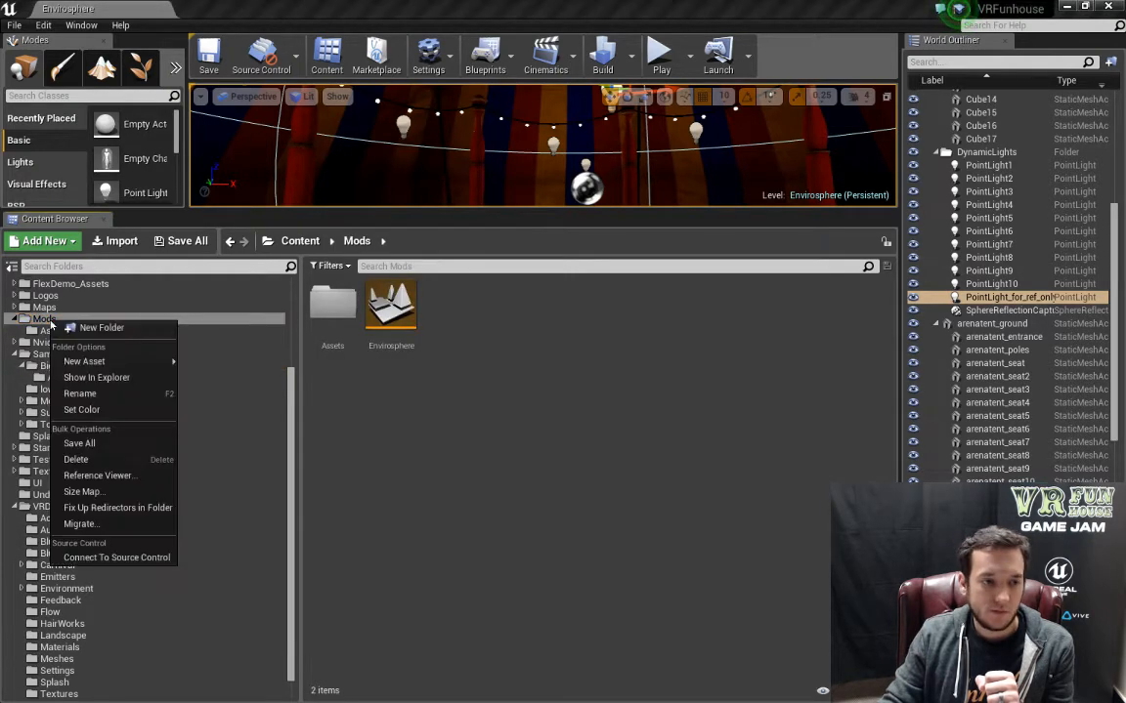
{"action": "left_click", "coordinate": [141, 510]}
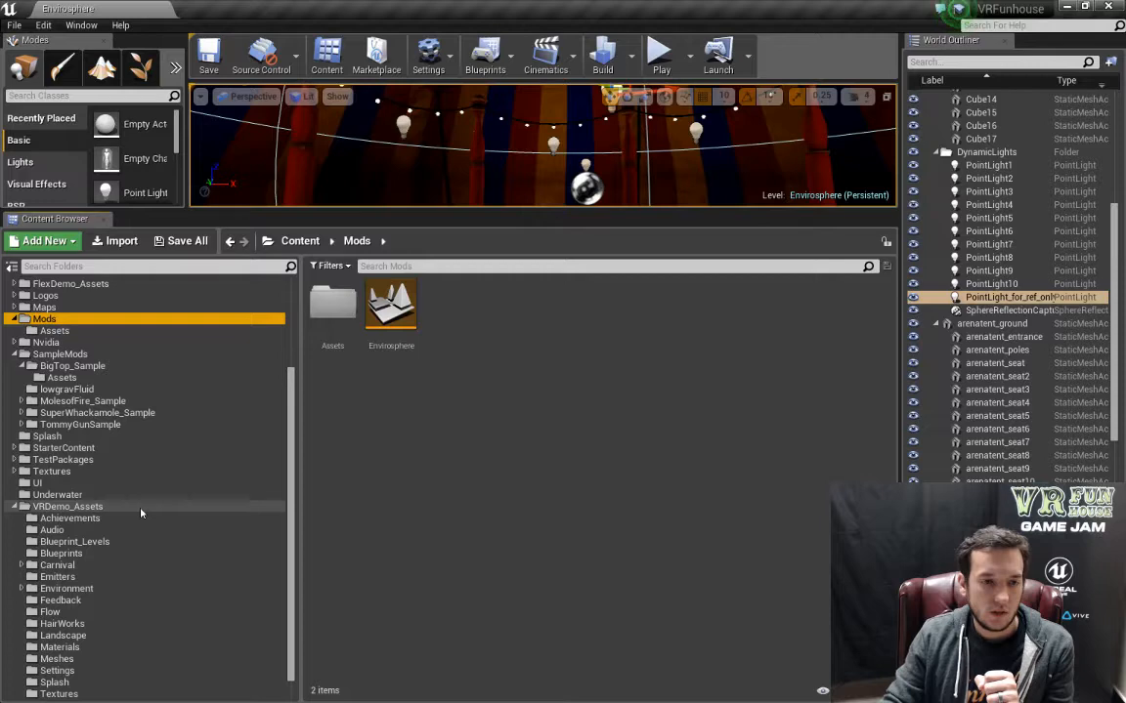
Check on disk whether BigTop_Sample's Assets folder still contains redirector files, and close that Explorer window.
{"action": "left_click", "coordinate": [72, 366]}
{"action": "right_click", "coordinate": [74, 366]}
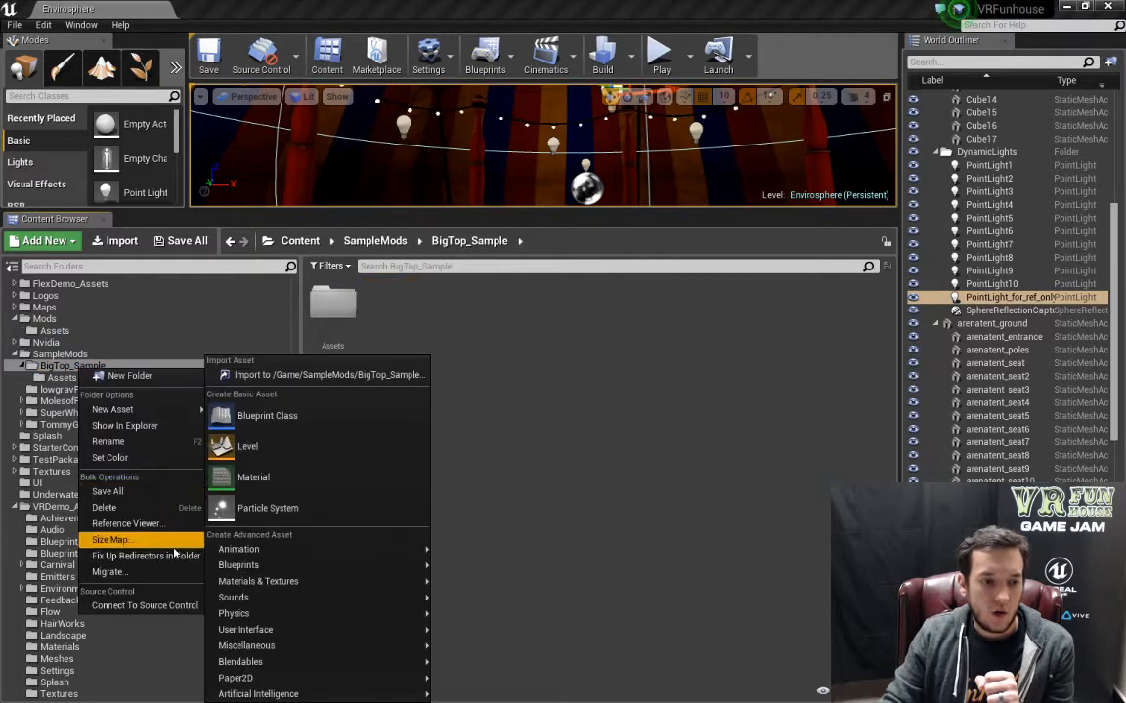
{"action": "left_click", "coordinate": [124, 425]}
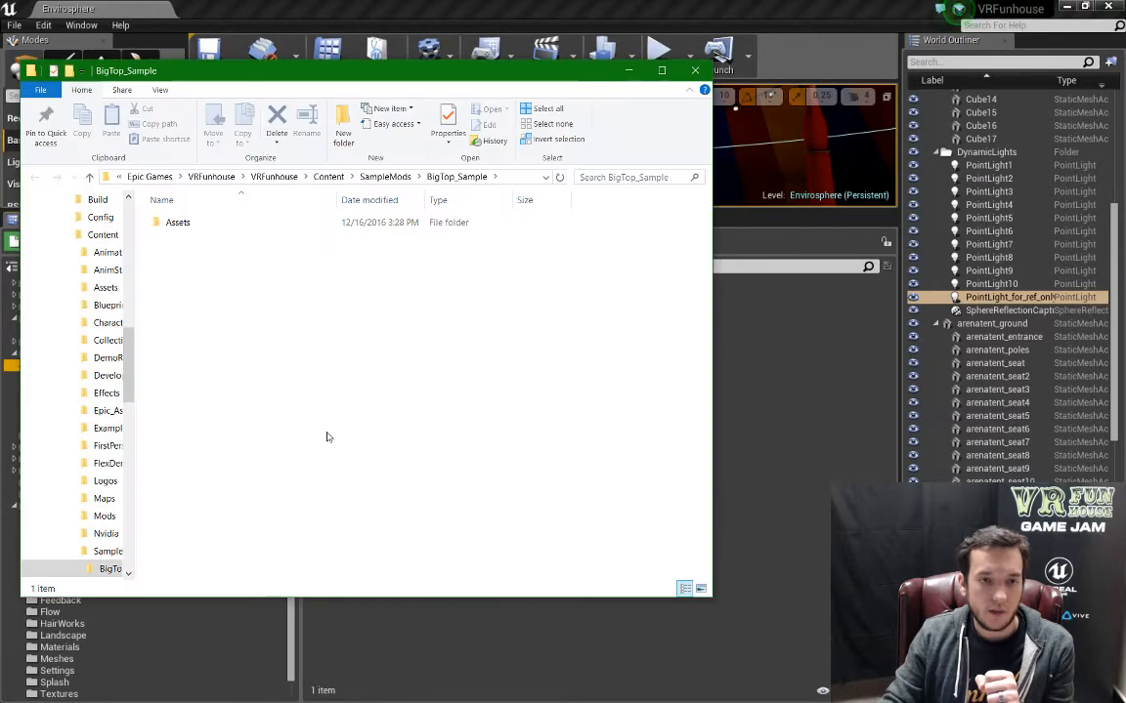
{"action": "double_click", "coordinate": [177, 223]}
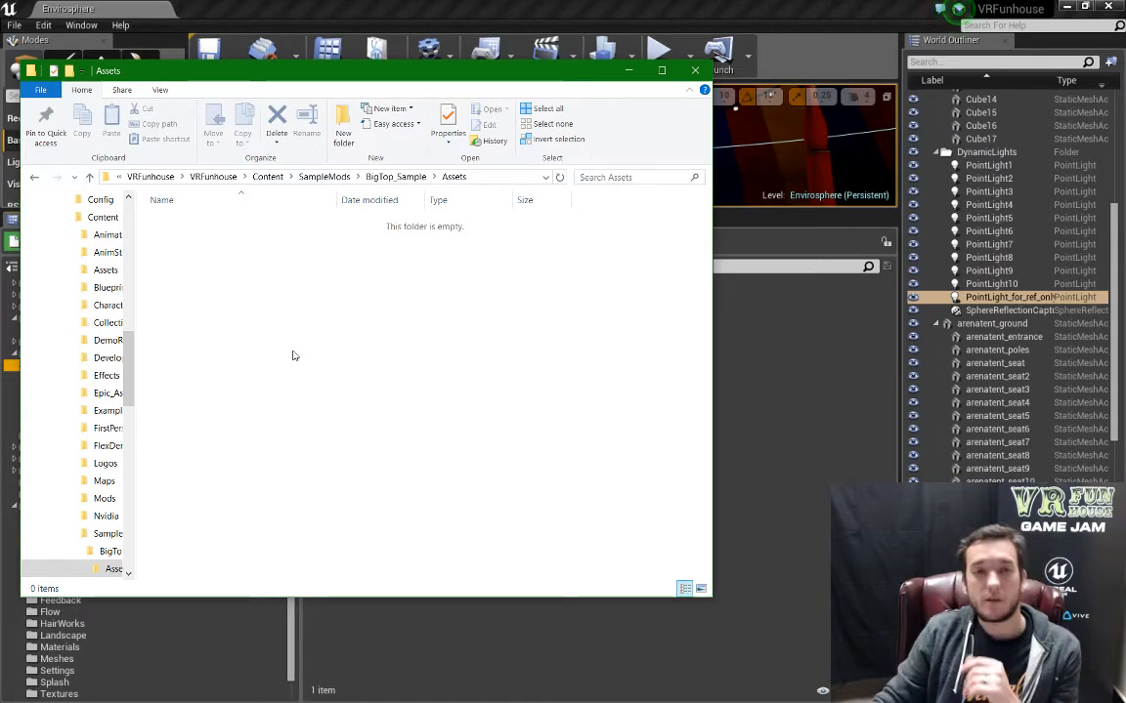
{"action": "left_click", "coordinate": [695, 71]}
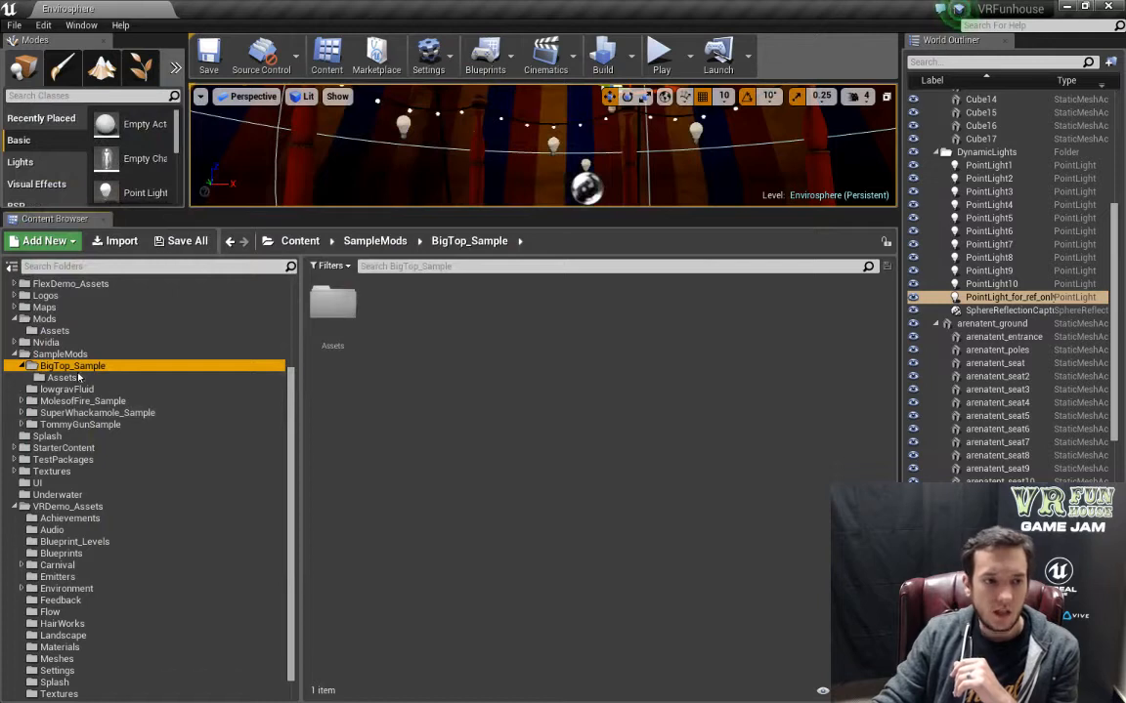
Cook the Envirosphere.umap map from the Mods folder for SteamWorks upload.
{"action": "left_click", "coordinate": [44, 318]}
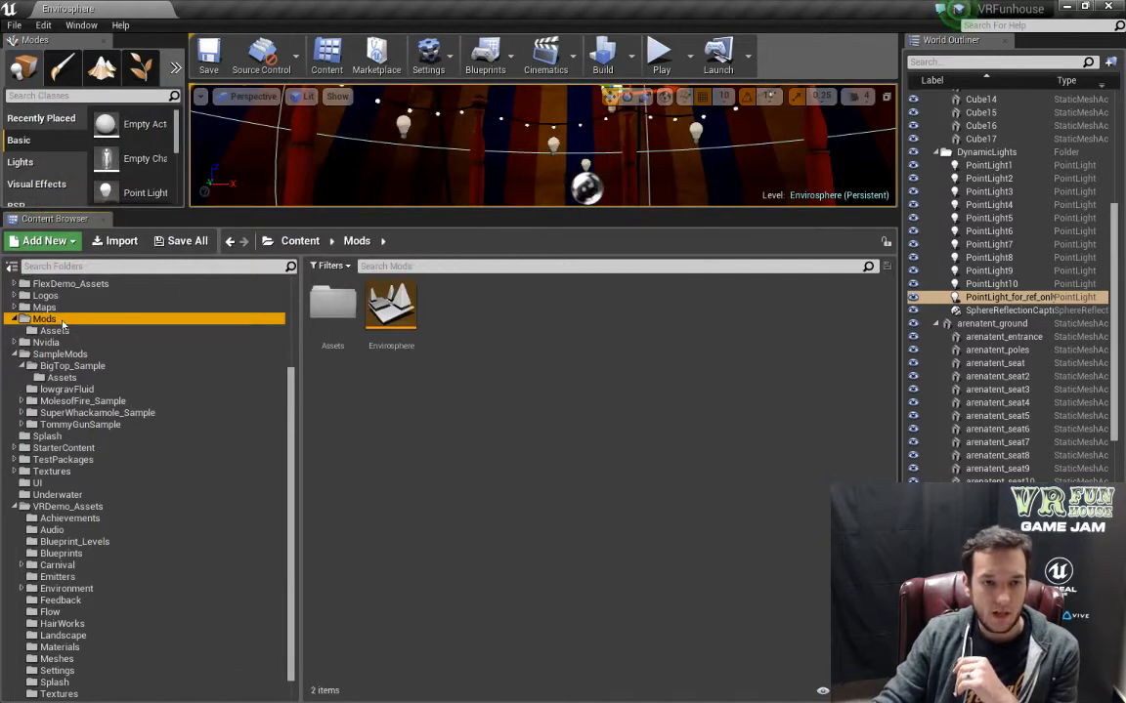
{"action": "left_click", "coordinate": [408, 328]}
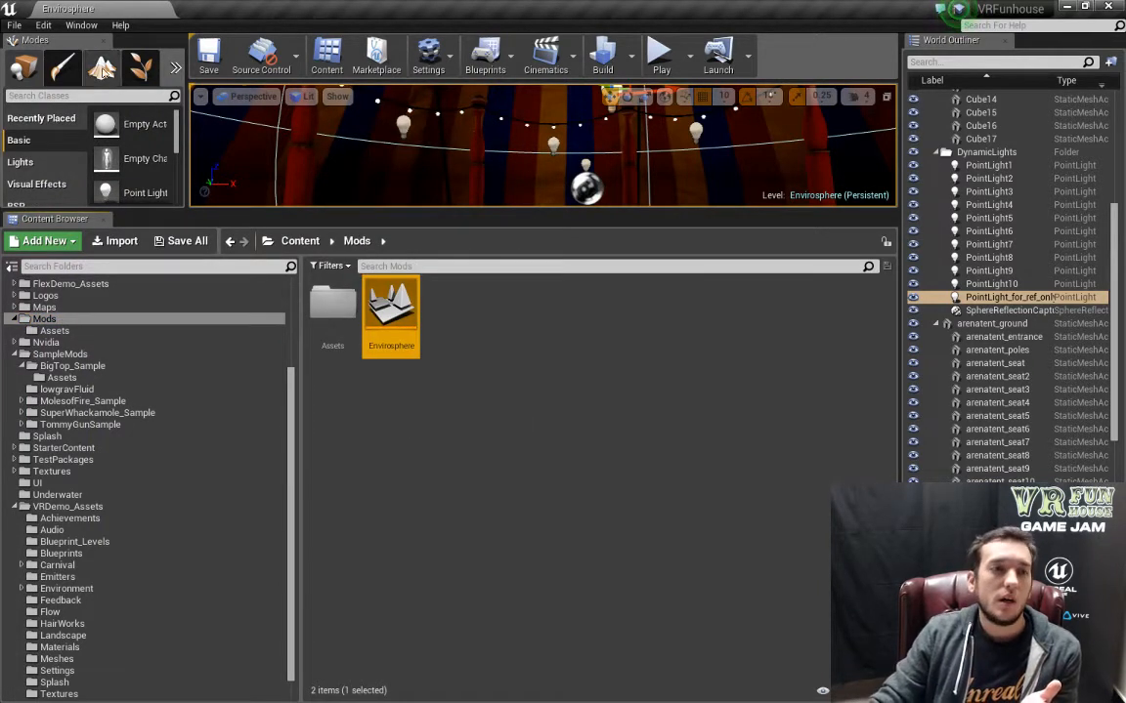
{"action": "left_click", "coordinate": [18, 25]}
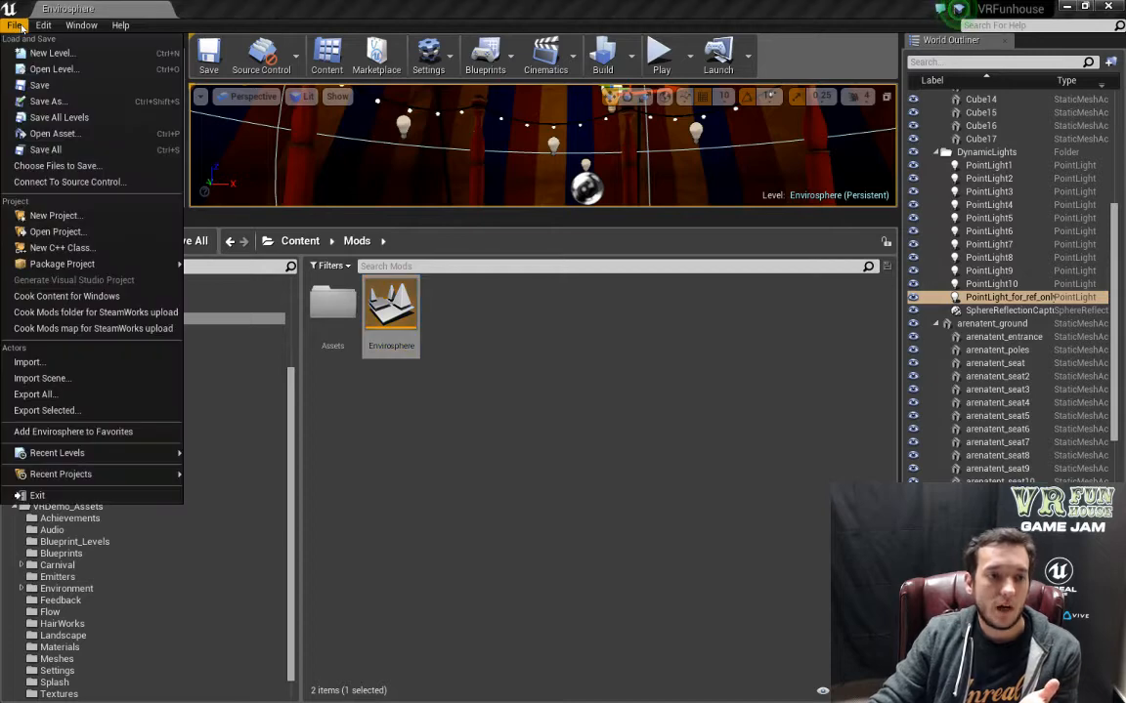
{"action": "left_click", "coordinate": [112, 330]}
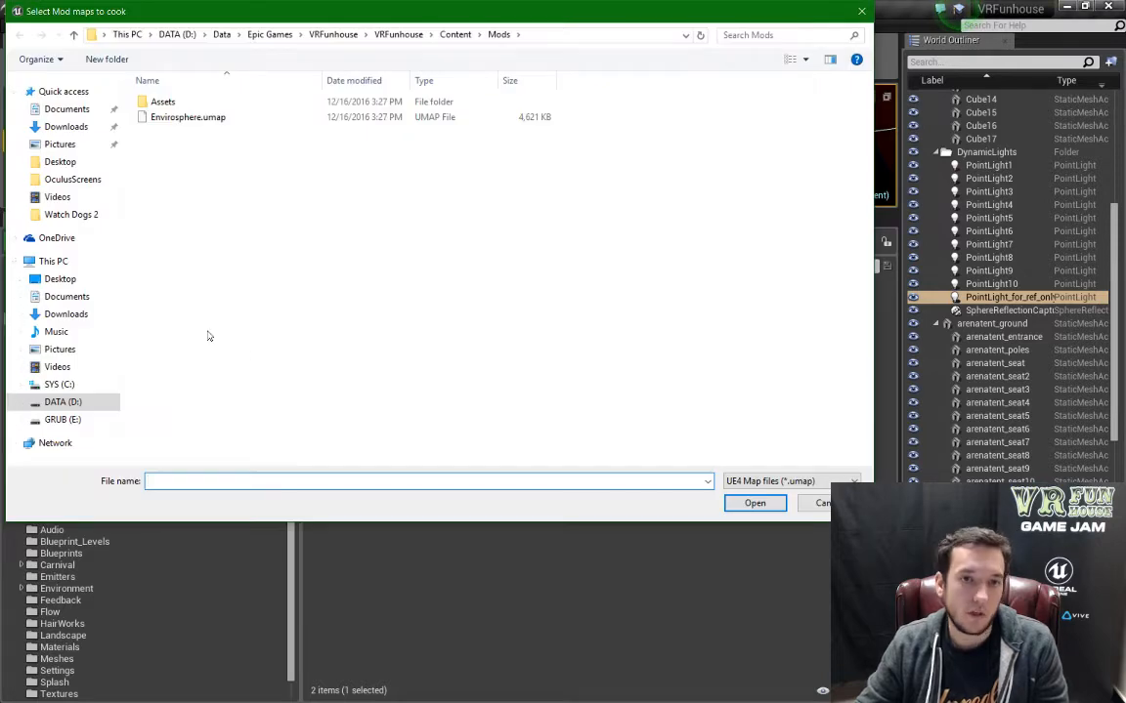
{"action": "left_click", "coordinate": [178, 117]}
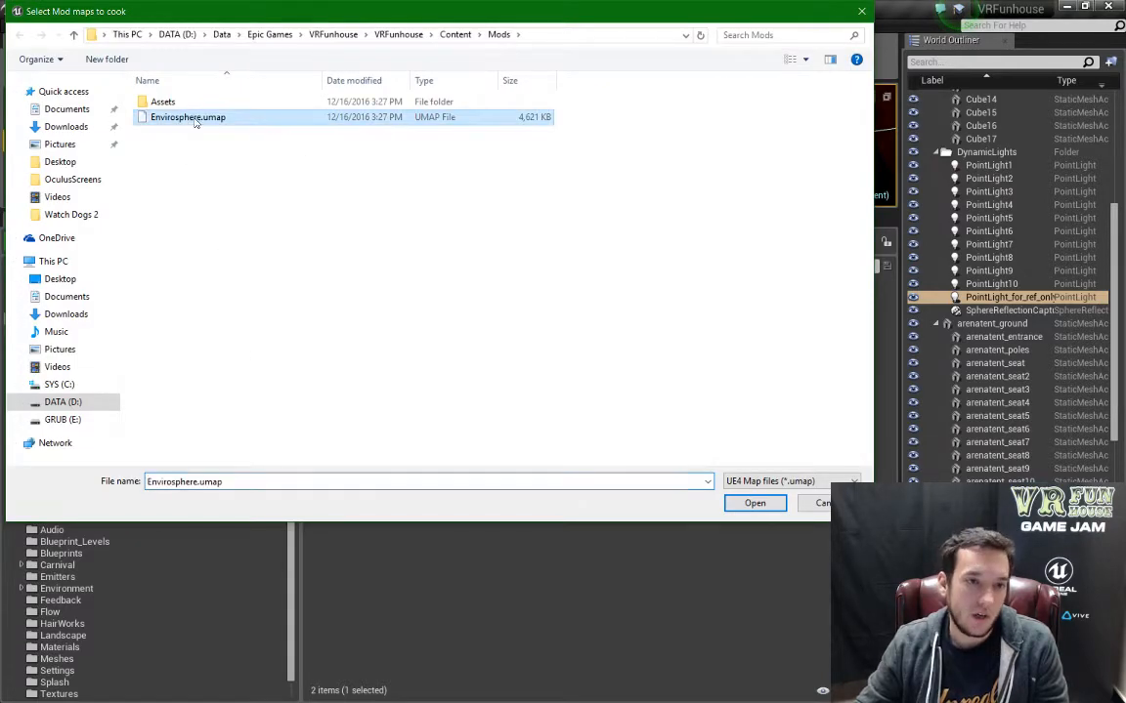
{"action": "left_click", "coordinate": [755, 503]}
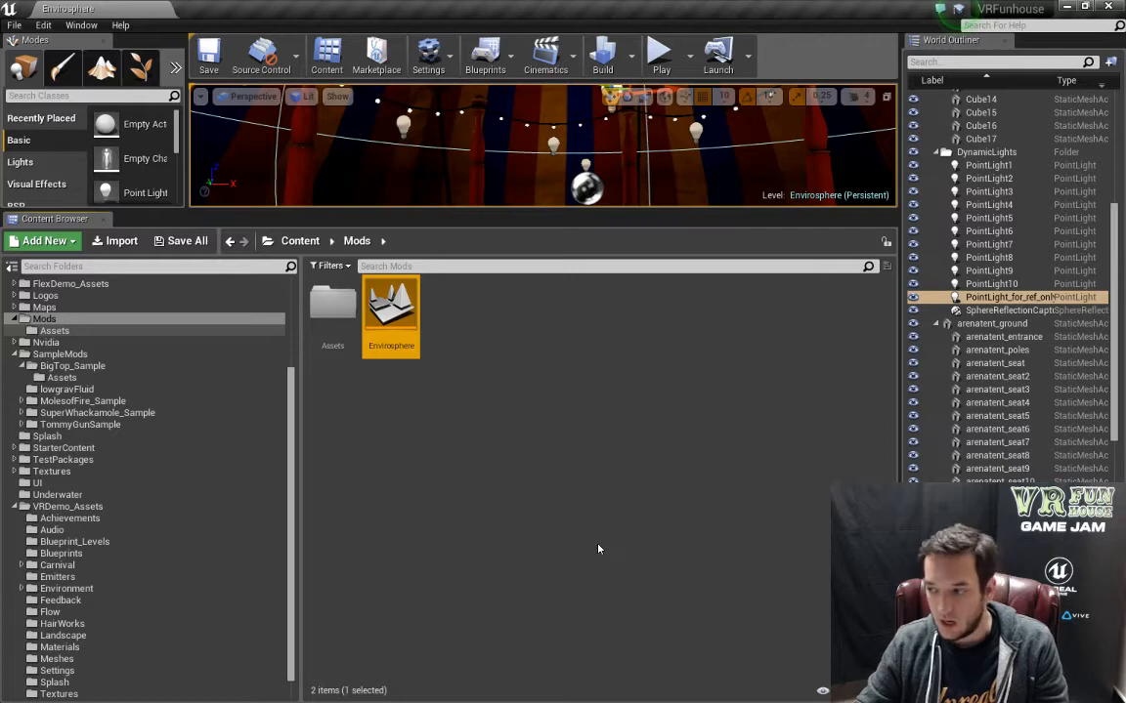
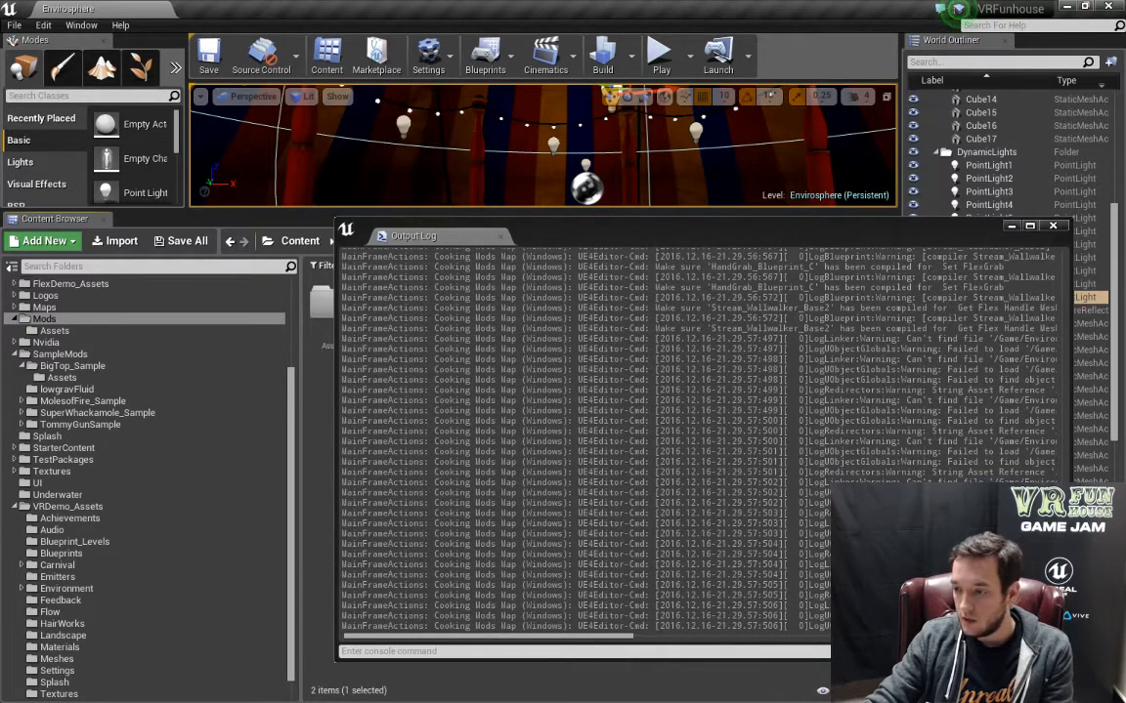
Inspect the cooked output in Saved\Cooked\WindowsNoEditor\VRFunhouse on disk, and close both that Explorer window and the Output Log.
{"action": "key", "text": "alt+Tab"}
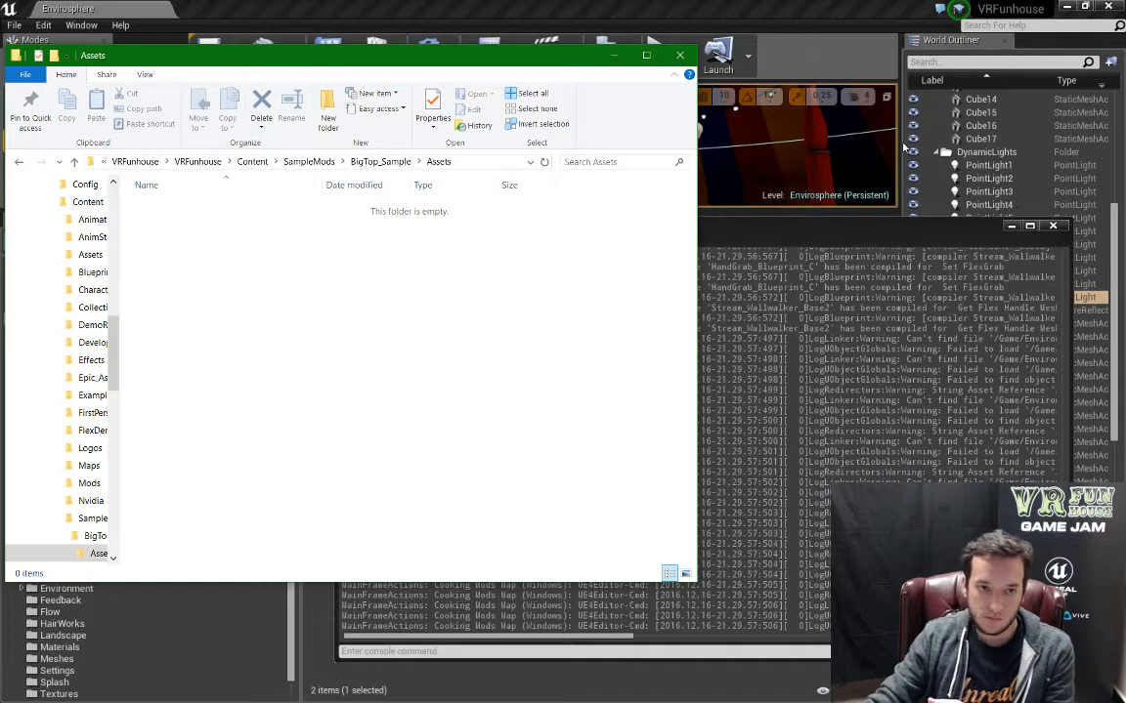
{"action": "left_click", "coordinate": [197, 161]}
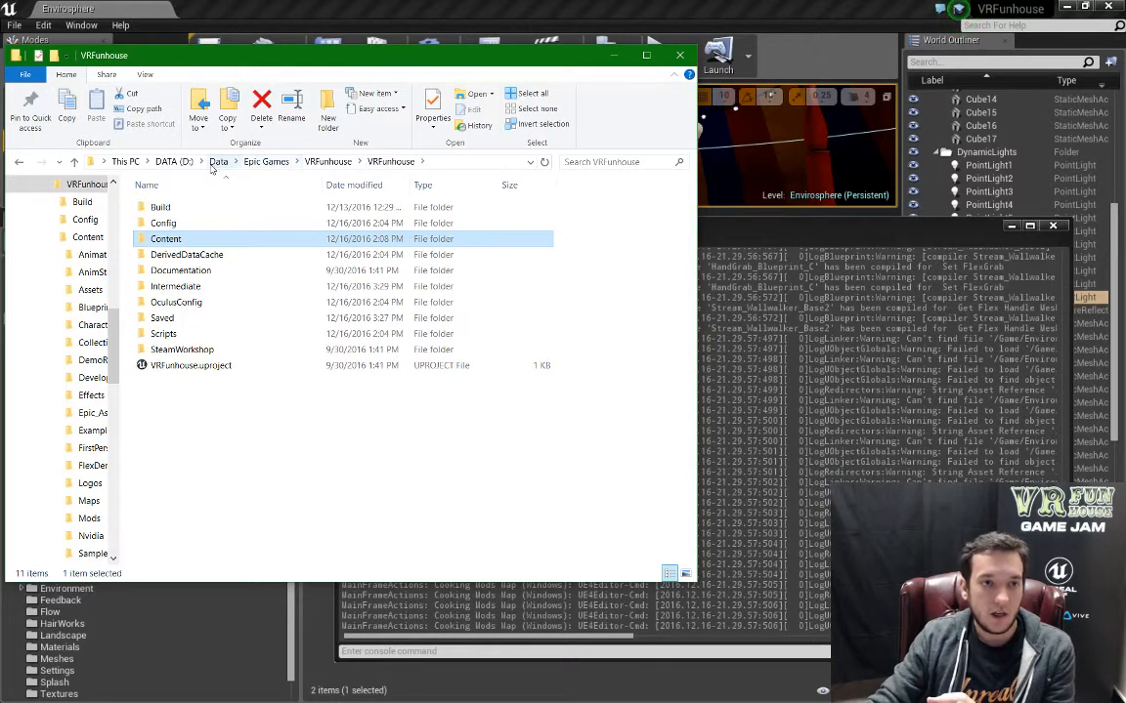
{"action": "double_click", "coordinate": [208, 320]}
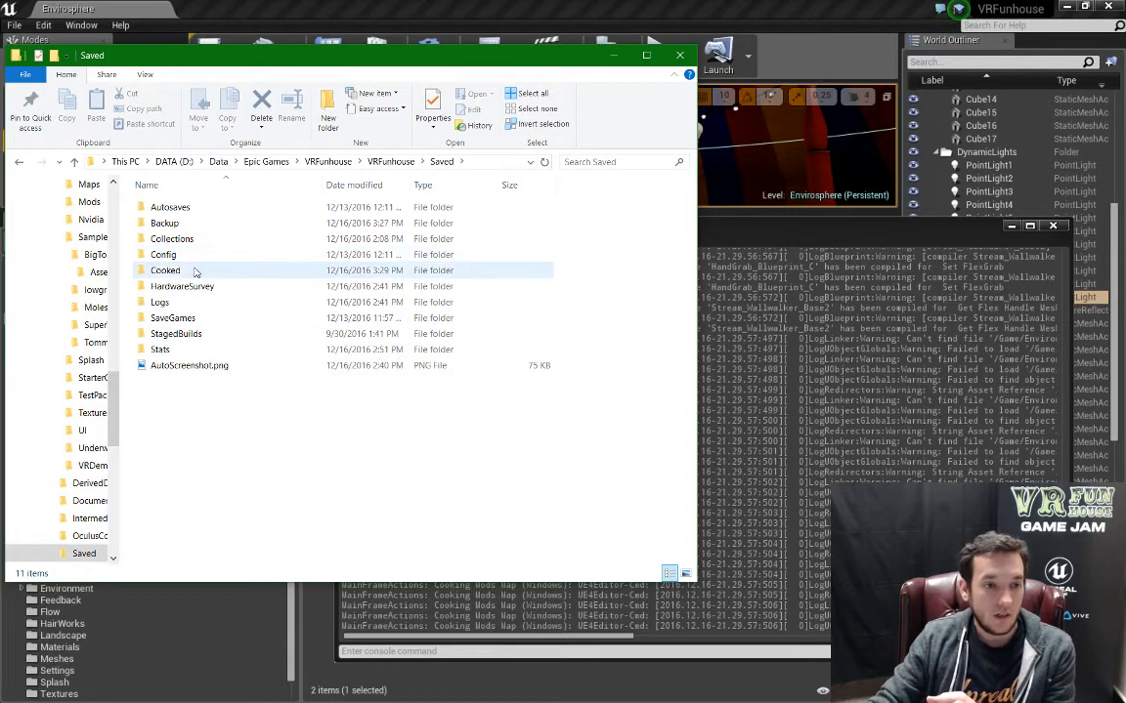
{"action": "double_click", "coordinate": [196, 270]}
{"action": "double_click", "coordinate": [216, 209]}
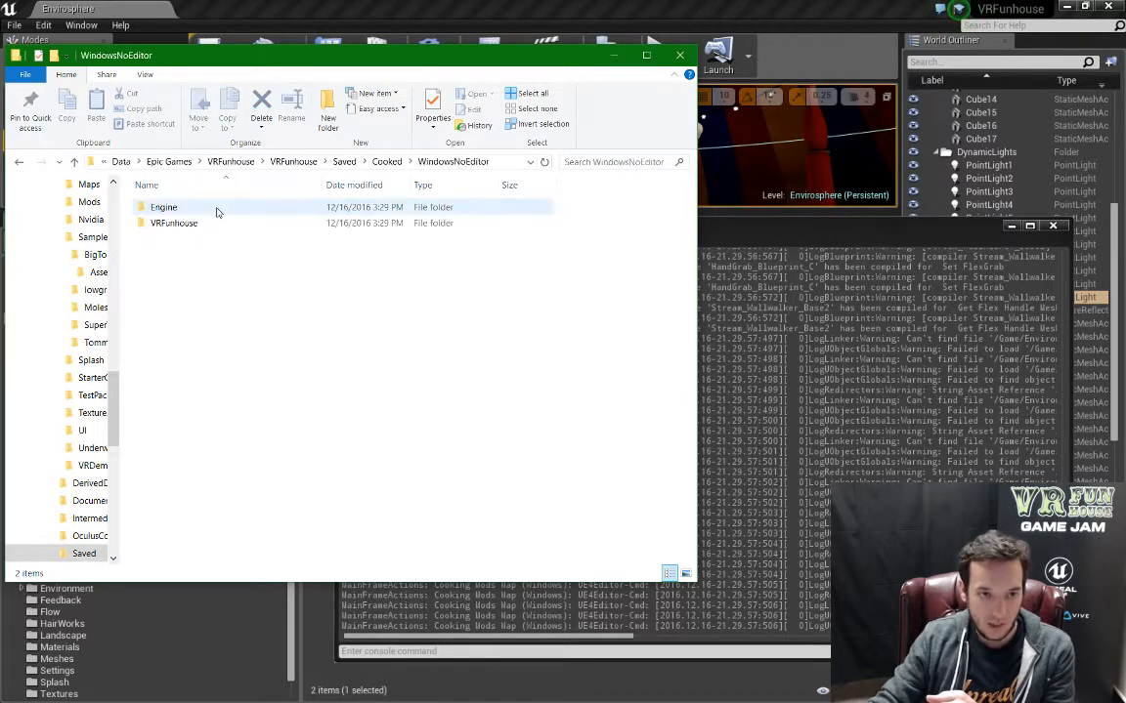
{"action": "double_click", "coordinate": [215, 225]}
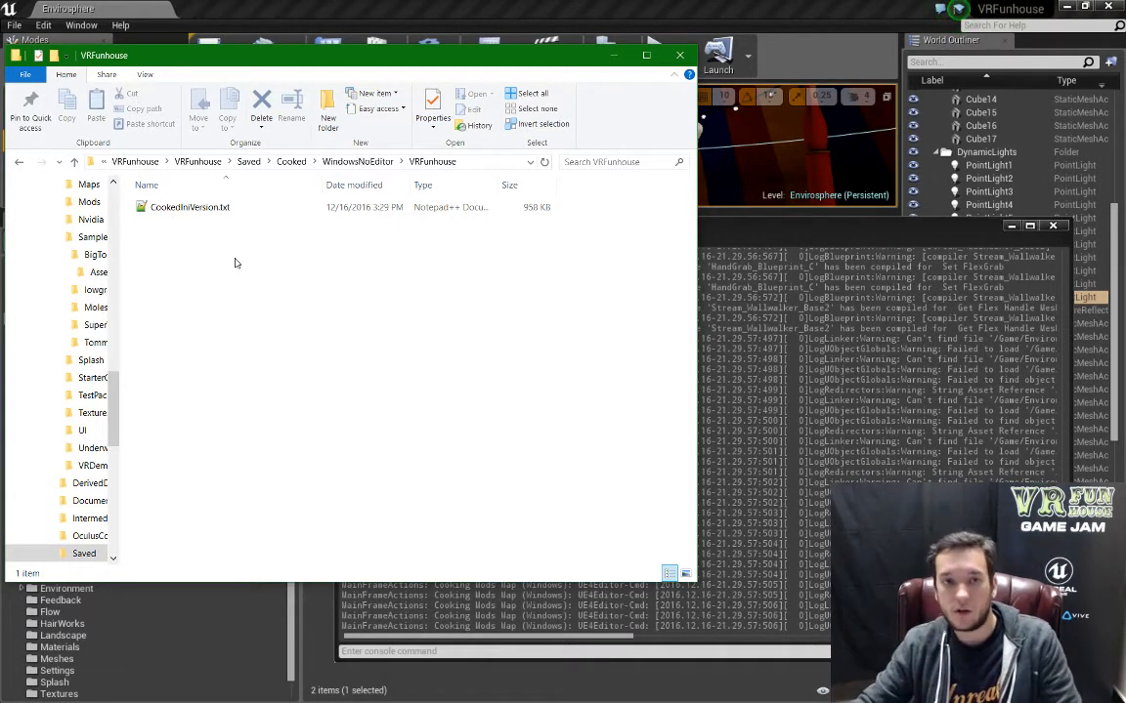
{"action": "left_click", "coordinate": [376, 161]}
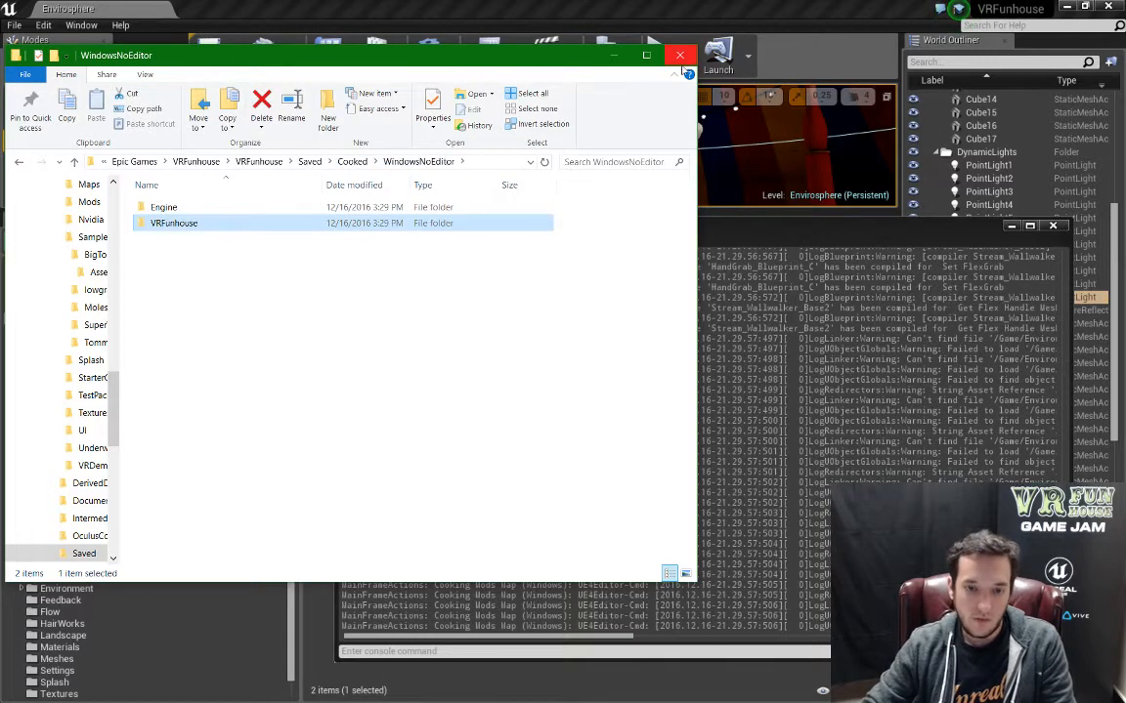
{"action": "double_click", "coordinate": [209, 225]}
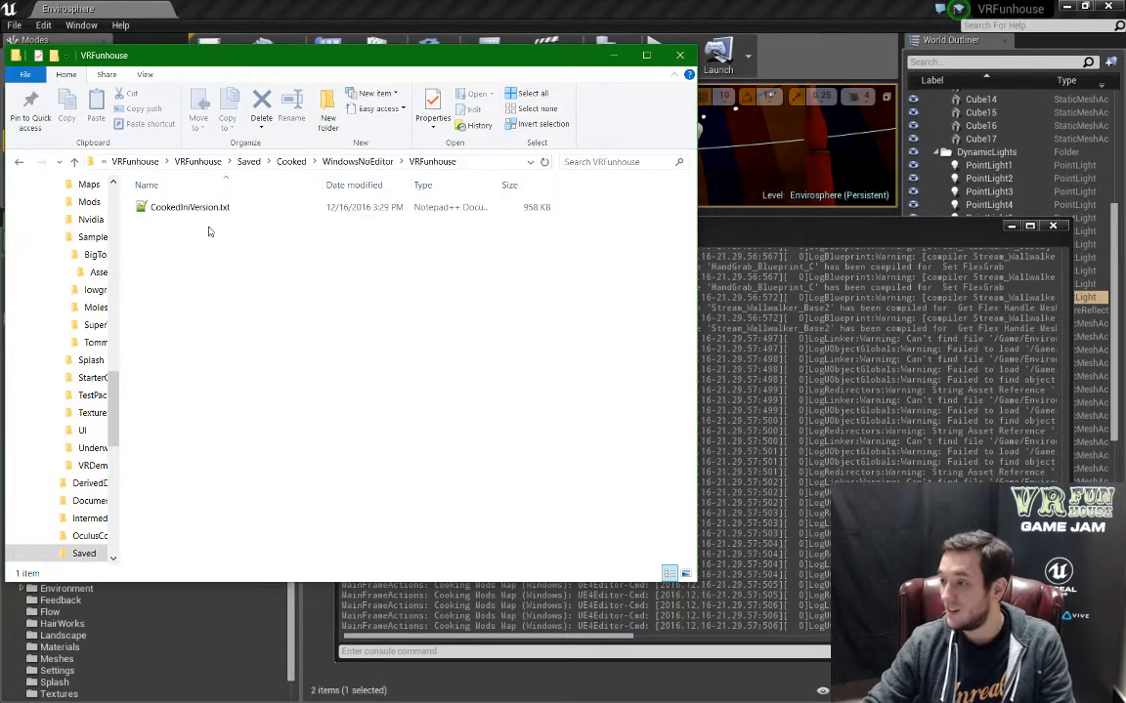
{"action": "left_click", "coordinate": [679, 54]}
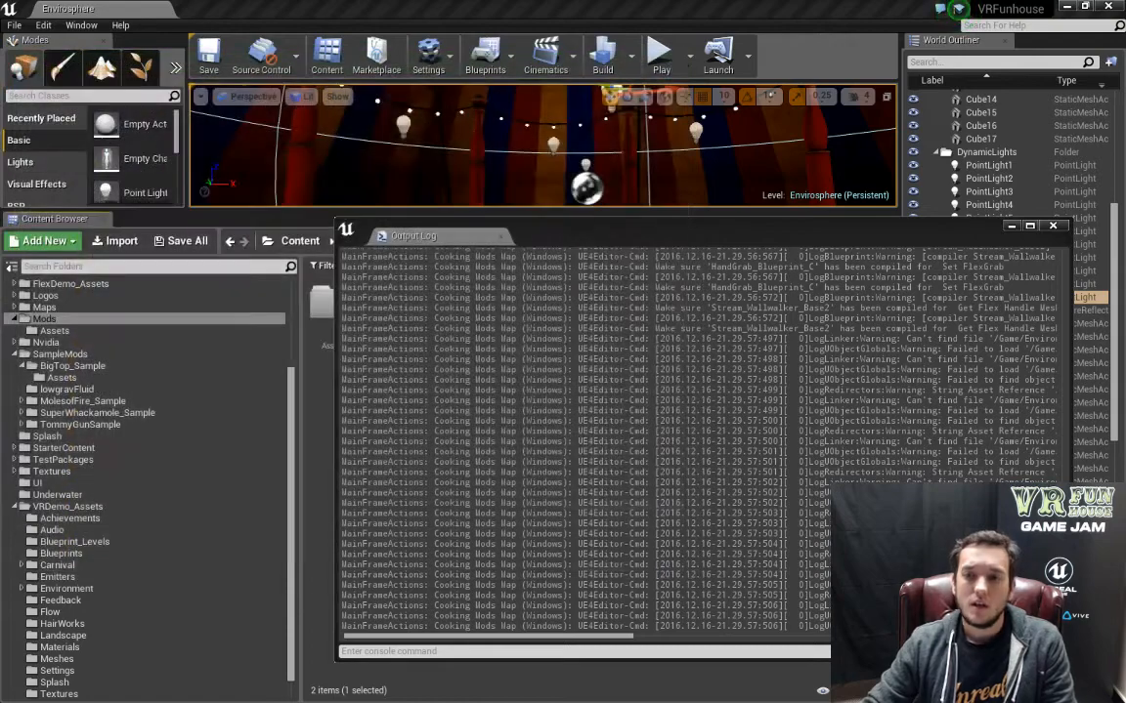
{"action": "left_click", "coordinate": [1053, 229]}
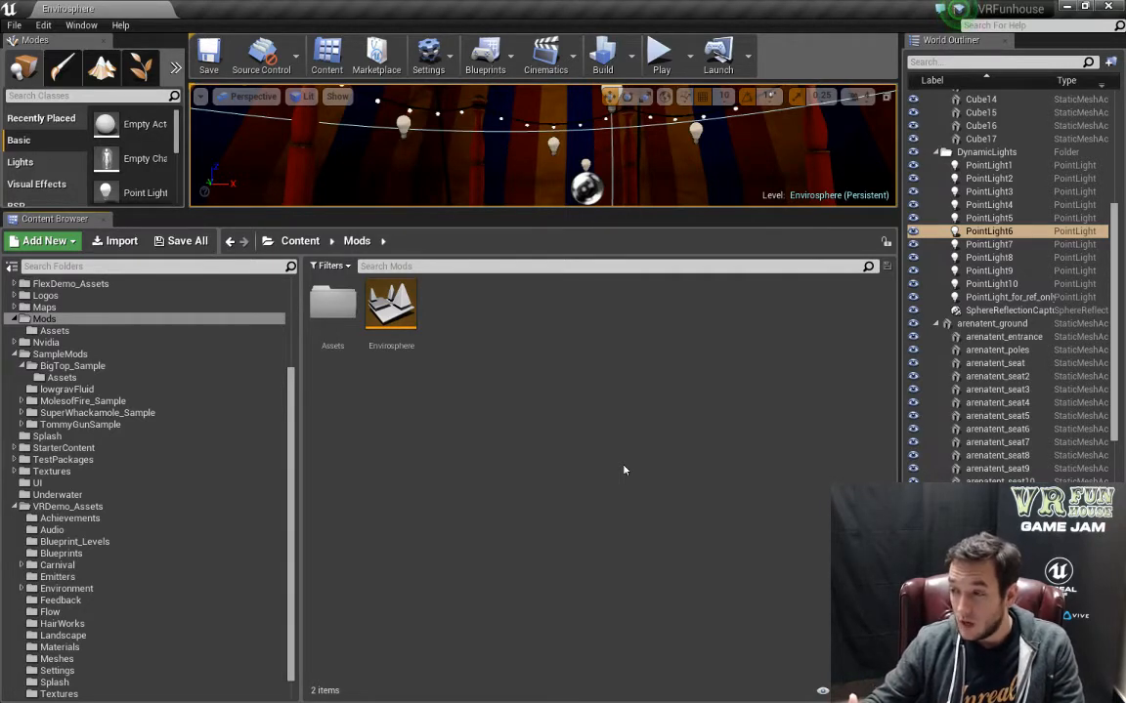
Show the Mods folder in File Explorer and browse from there to the VRFunhouse project's SteamWorkshop folder.
{"action": "right_click", "coordinate": [152, 319]}
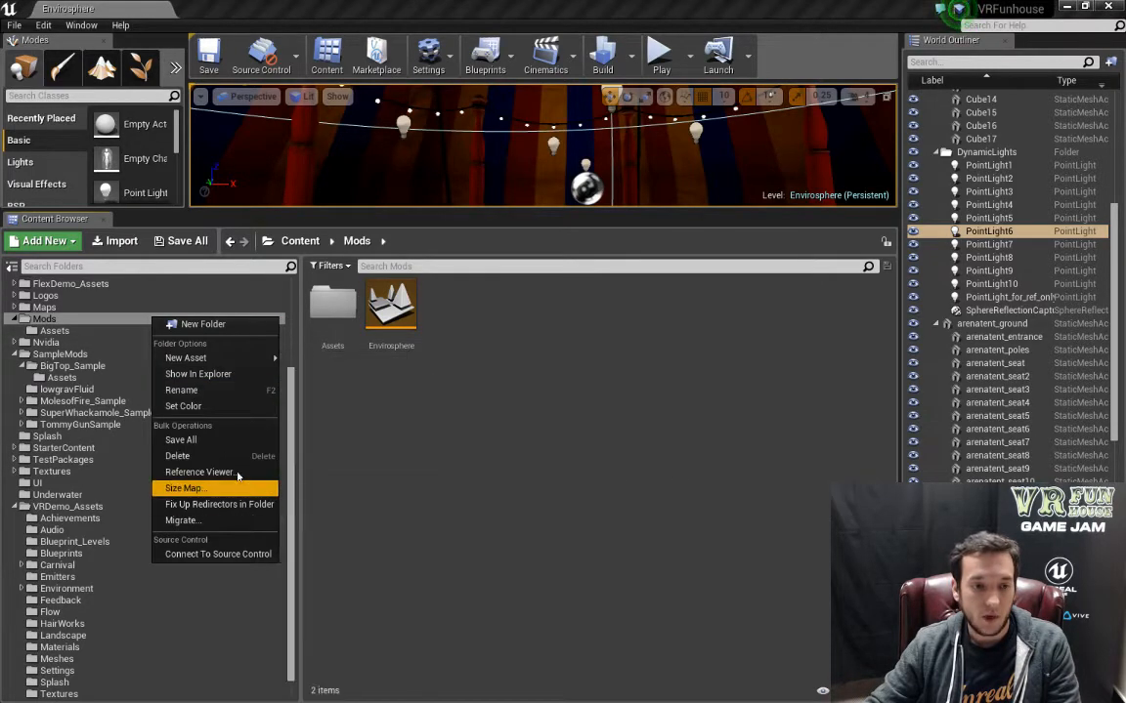
{"action": "left_click", "coordinate": [198, 373]}
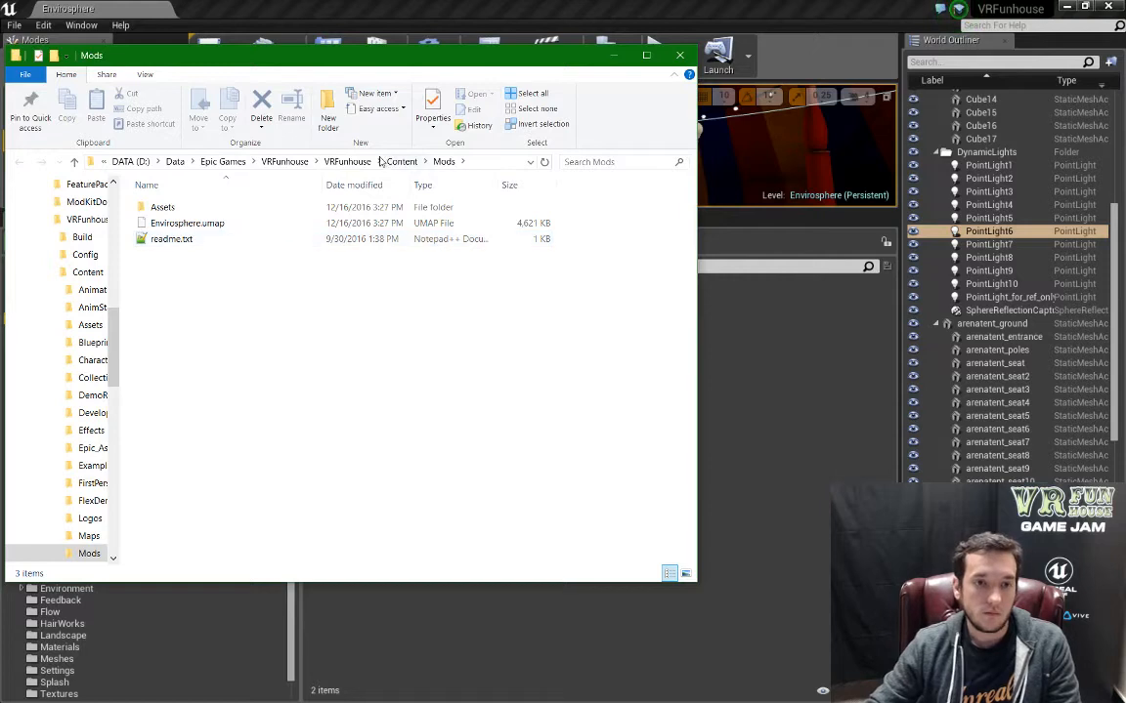
{"action": "left_click", "coordinate": [283, 162]}
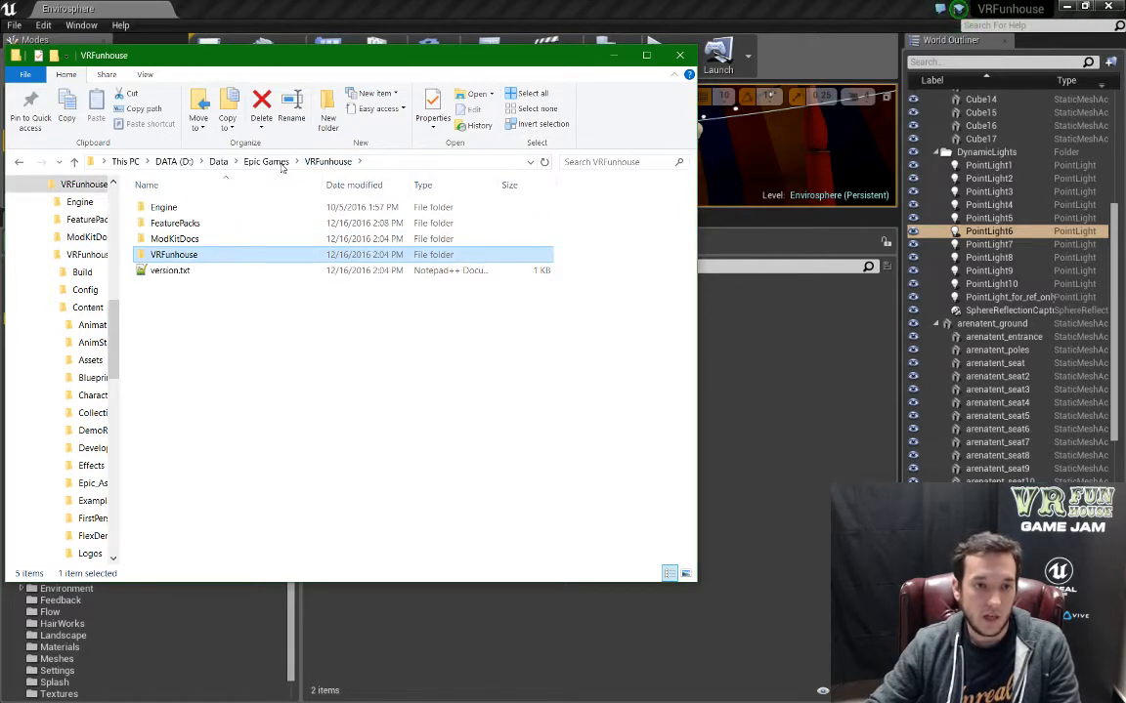
{"action": "double_click", "coordinate": [283, 254]}
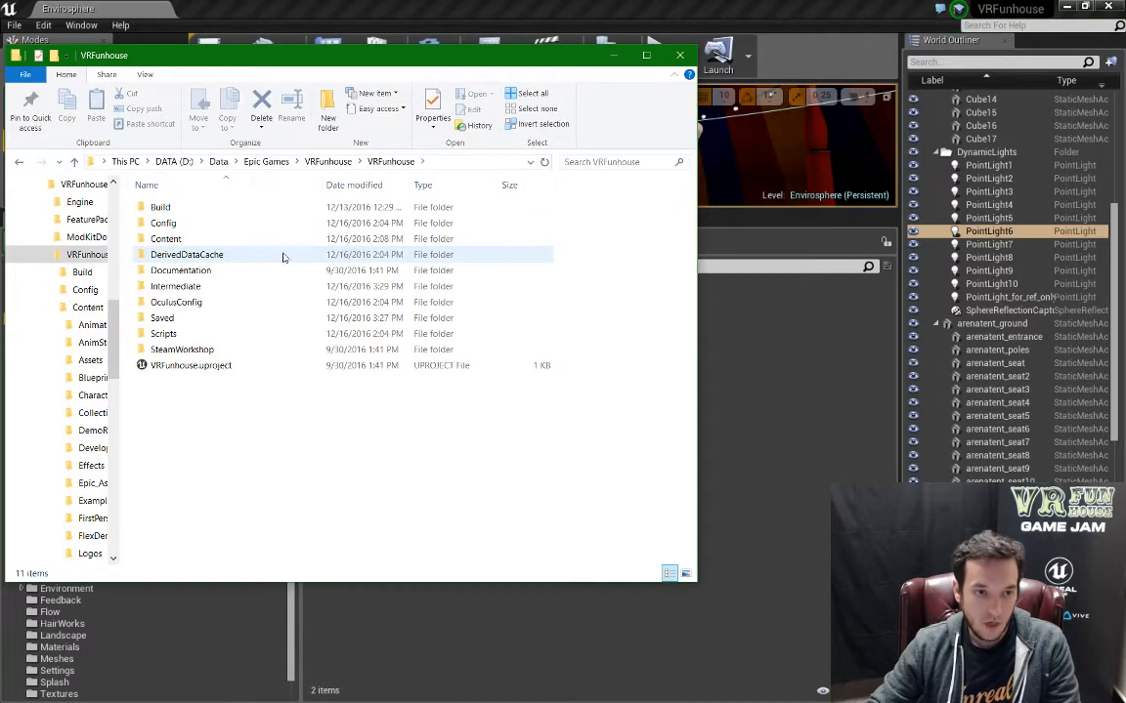
{"action": "double_click", "coordinate": [232, 349]}
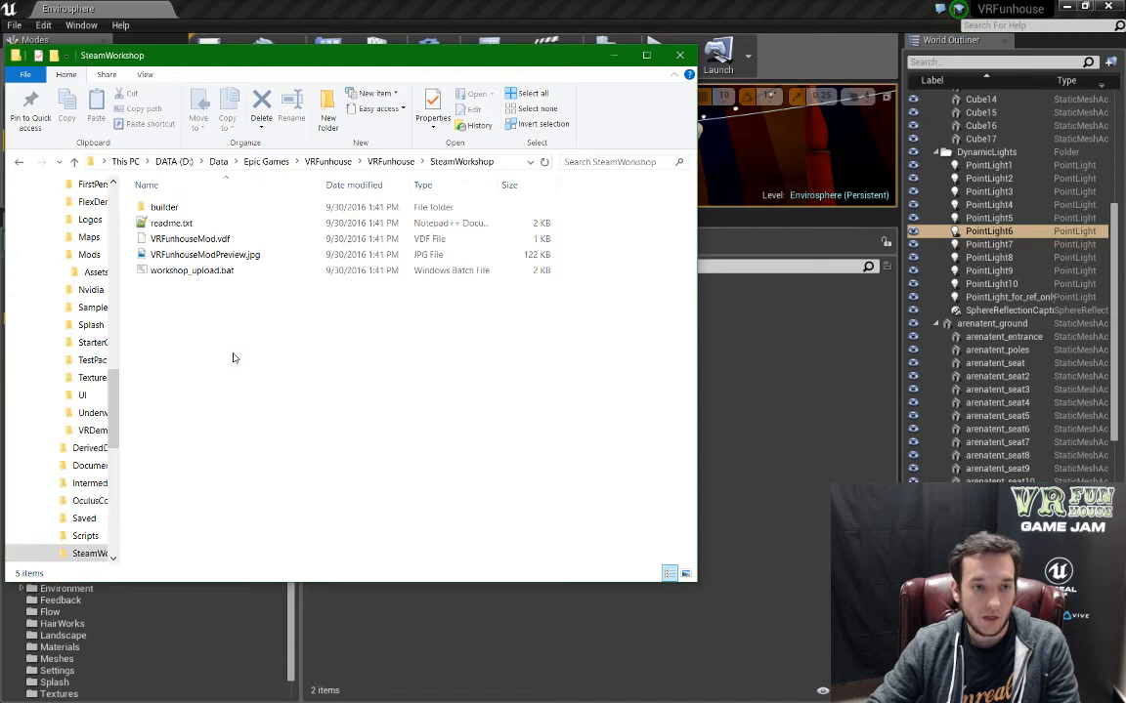
Open workshop_upload.bat for editing, review its USERNAME and PASSWORD variables, and close the file.
{"action": "left_click", "coordinate": [238, 272]}
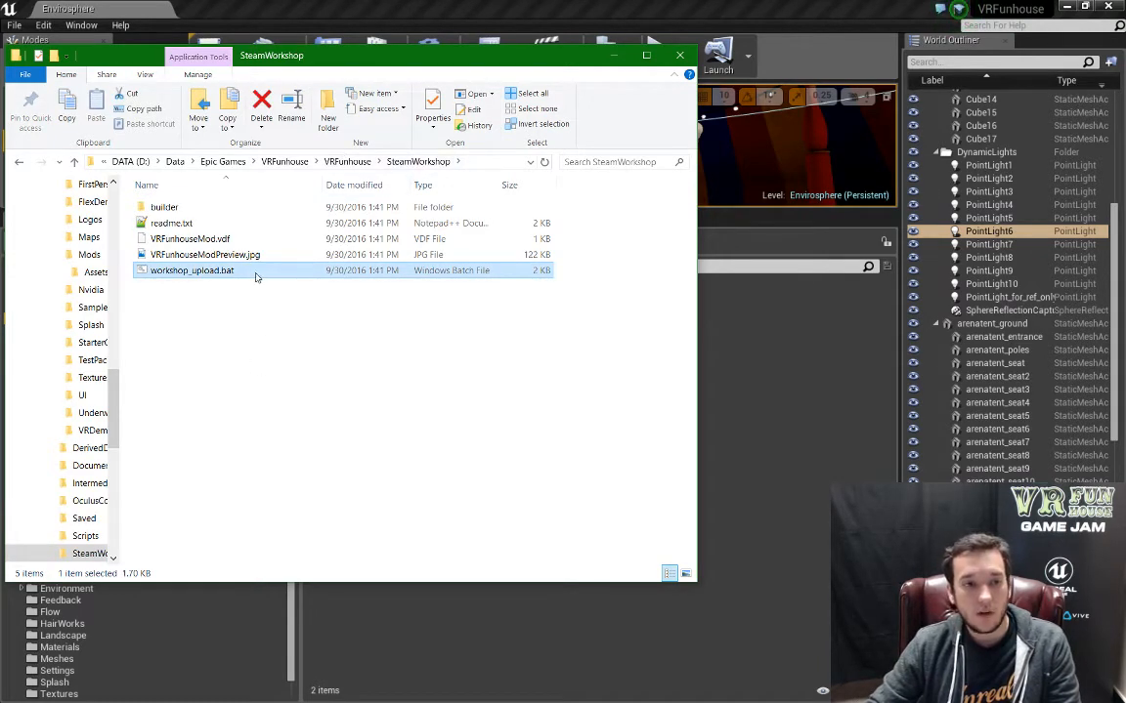
{"action": "right_click", "coordinate": [232, 272]}
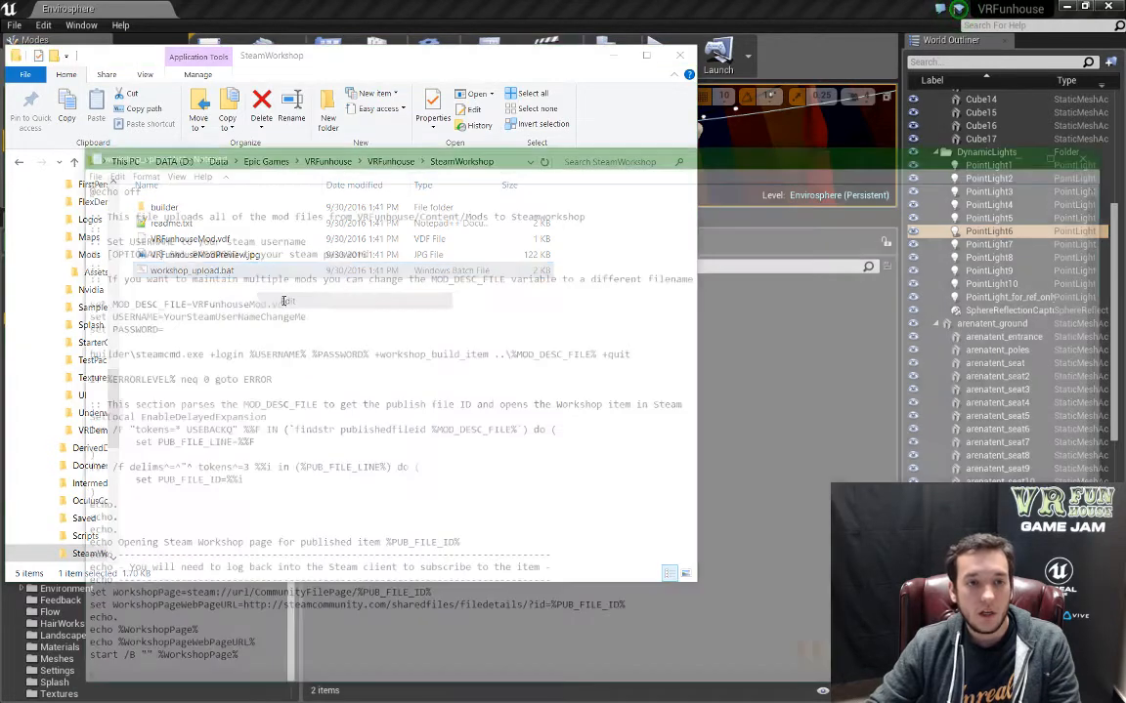
{"action": "left_click", "coordinate": [256, 298]}
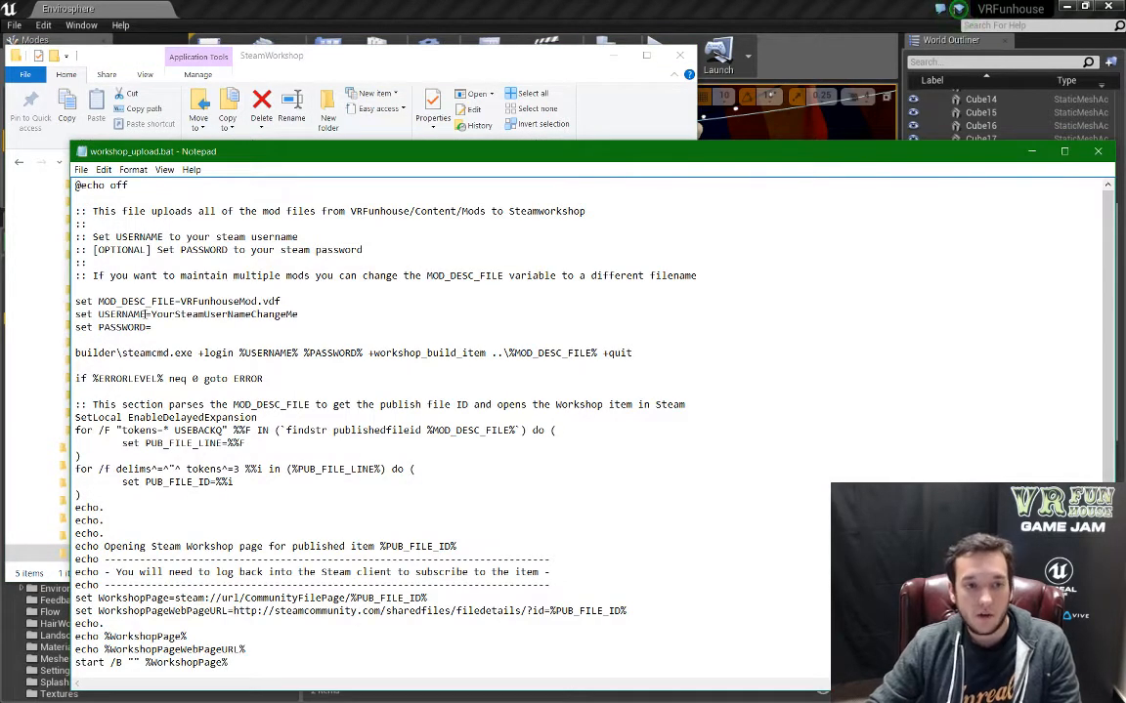
{"action": "mouse_move", "coordinate": [145, 314]}
{"action": "left_mouse_down"}
{"action": "mouse_move", "coordinate": [320, 318]}
{"action": "mouse_move", "coordinate": [153, 327]}
{"action": "left_mouse_up"}
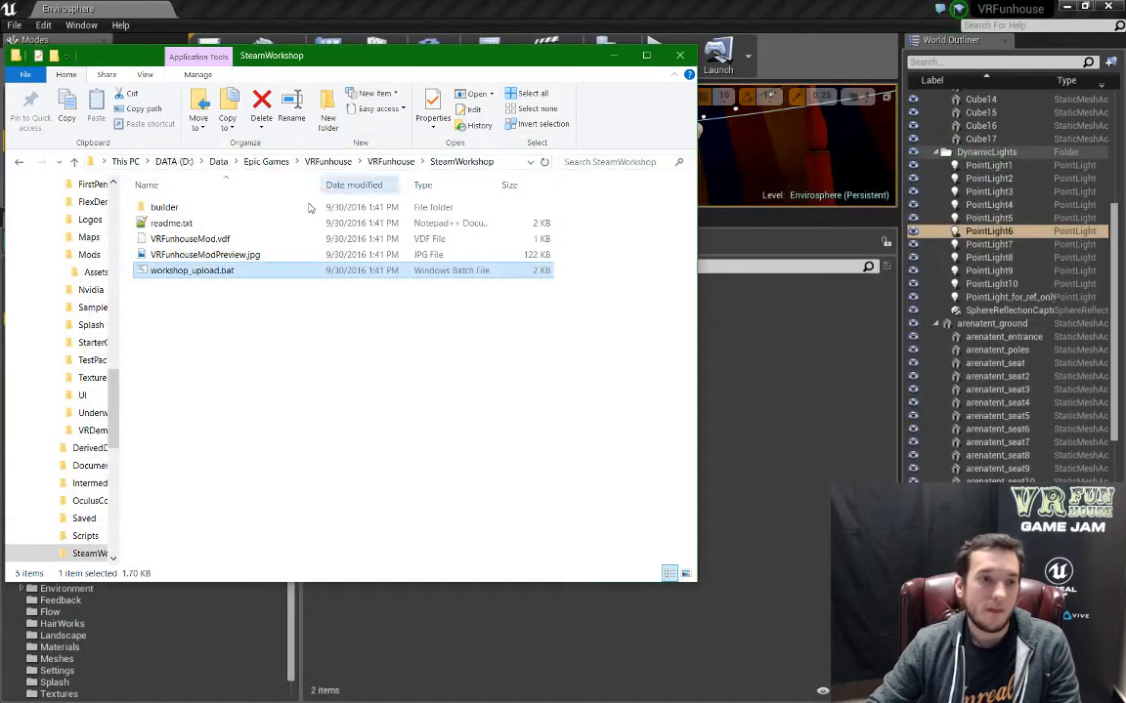
Open VRFunhouseMod.vdf in Notepad++, dismiss the plugin update dialog, review the title and description entries, and close the editor.
{"action": "right_click", "coordinate": [195, 240]}
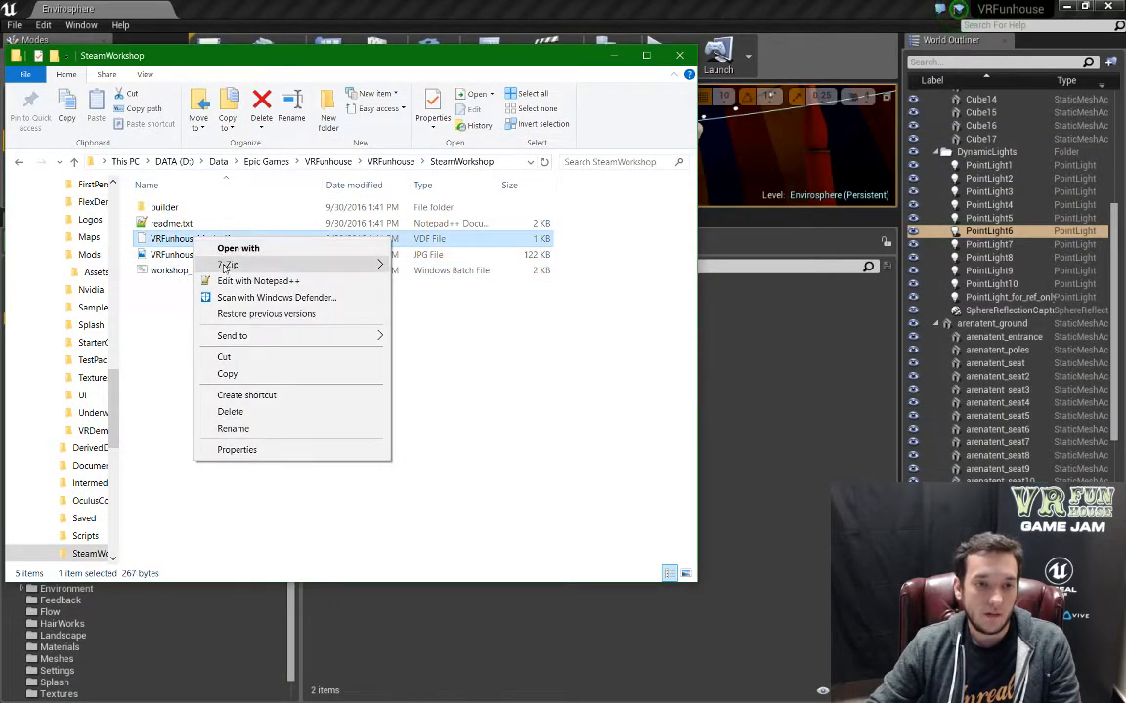
{"action": "left_click", "coordinate": [256, 282]}
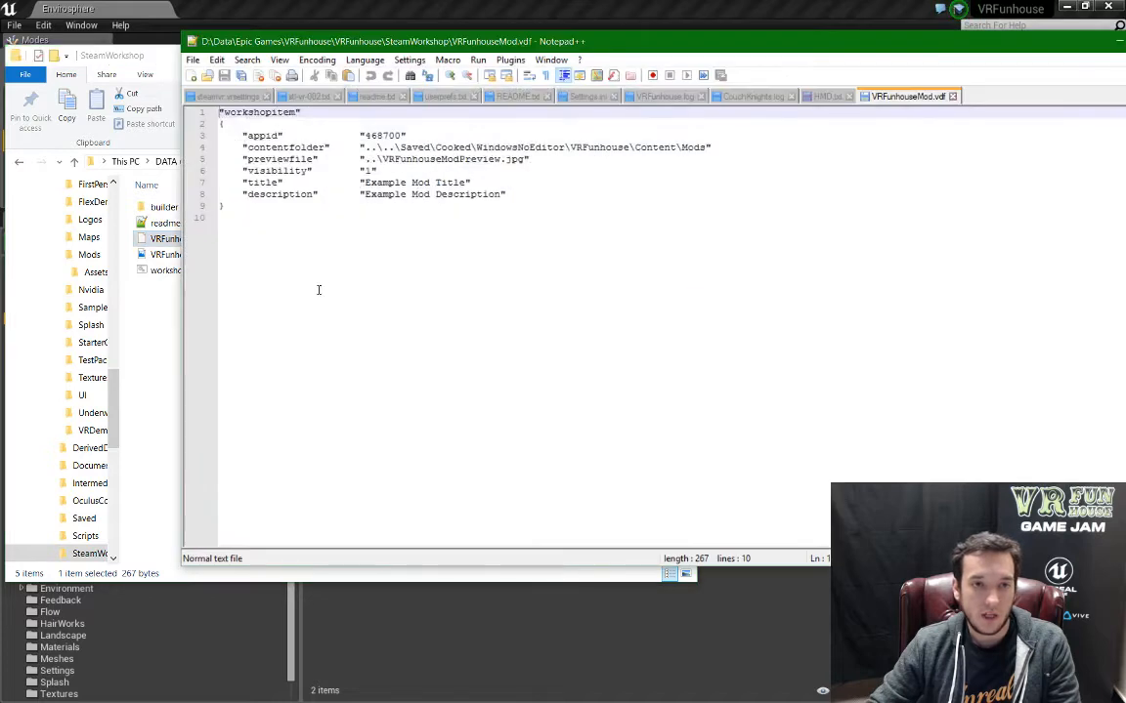
{"action": "mouse_move", "coordinate": [904, 102]}
{"action": "left_mouse_down"}
{"action": "mouse_move", "coordinate": [828, 97]}
{"action": "mouse_move", "coordinate": [597, 175]}
{"action": "left_mouse_up"}
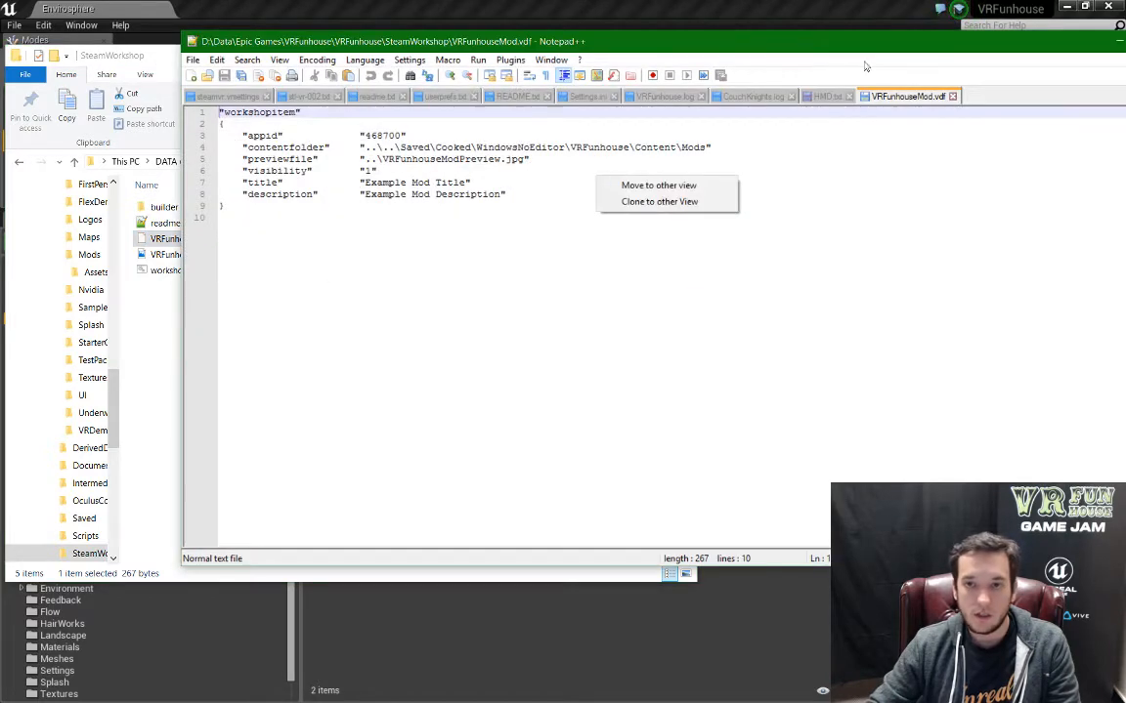
{"action": "left_click", "coordinate": [912, 108]}
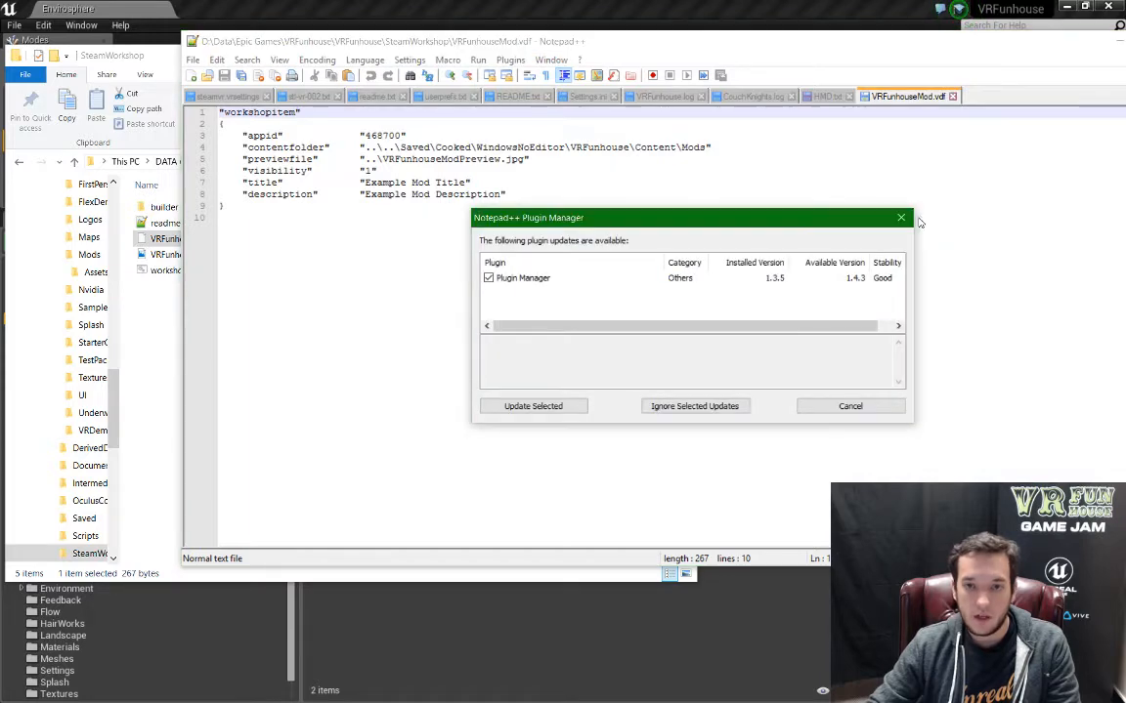
{"action": "left_click", "coordinate": [901, 219]}
{"action": "left_click", "coordinate": [460, 182]}
{"action": "left_click", "coordinate": [459, 194]}
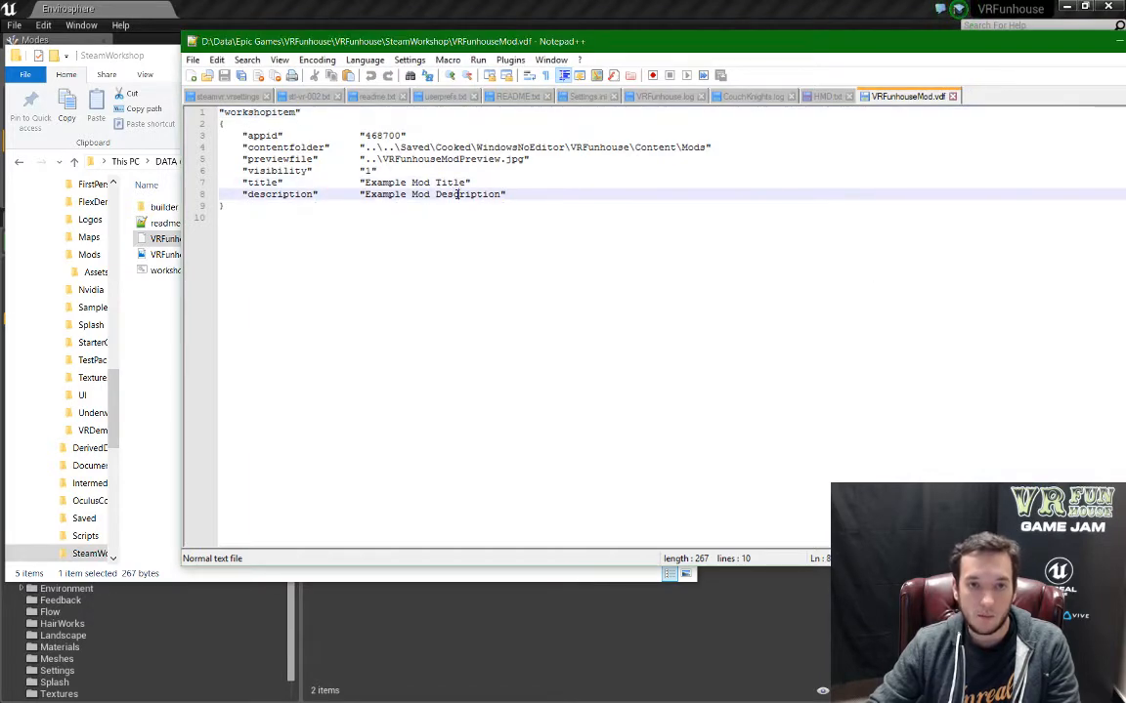
{"action": "left_click_drag", "start_coordinate": [1072, 46], "coordinate": [805, 121]}
{"action": "left_click", "coordinate": [929, 115]}
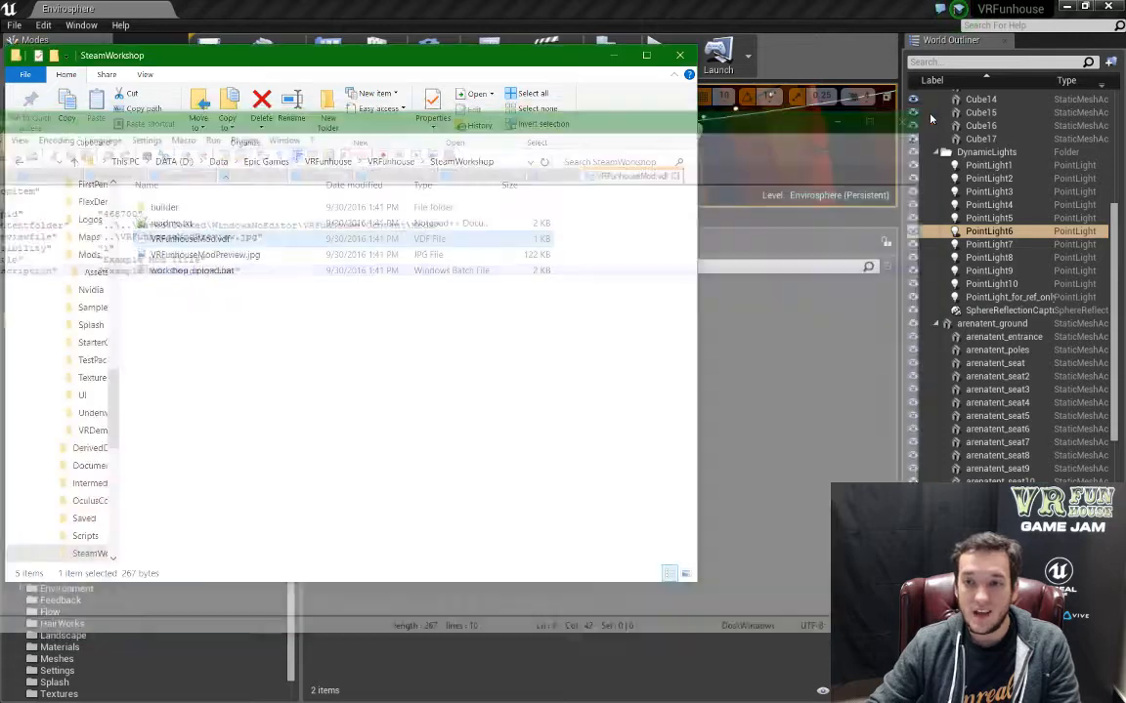
View the VRFunhouseModPreview.jpg image, point out workshop_upload.bat in the SteamWorkshop folder, and return to the Unreal editor.
{"action": "left_click", "coordinate": [423, 353]}
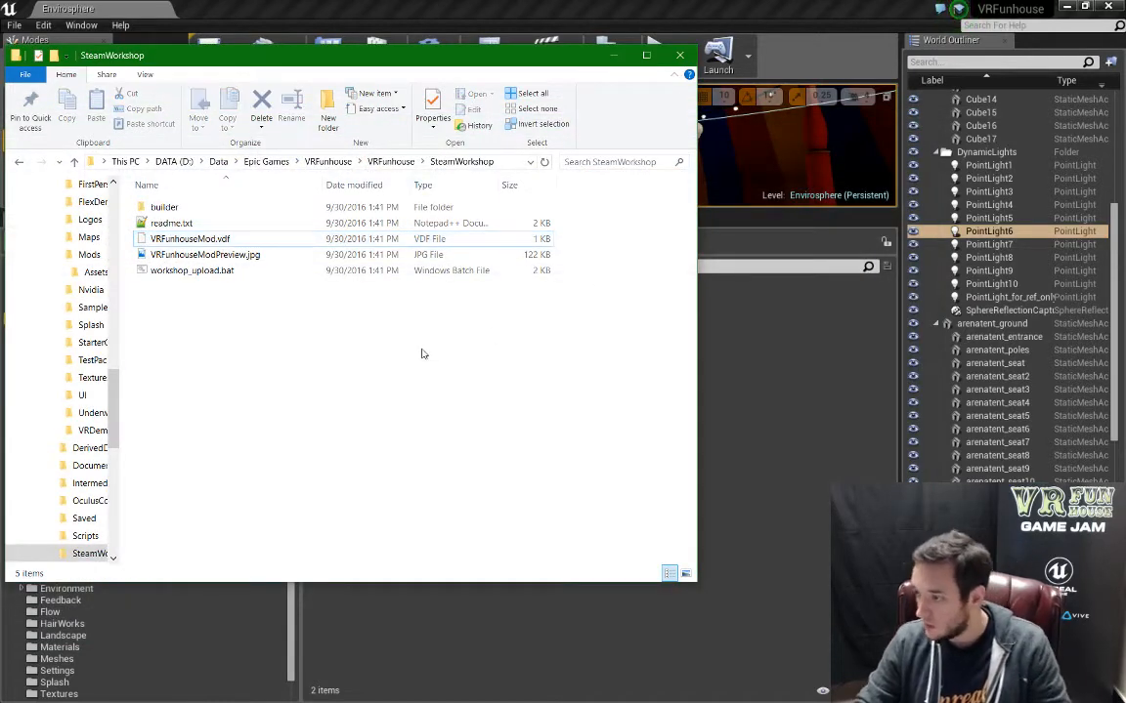
{"action": "left_click", "coordinate": [266, 254]}
{"action": "right_click", "coordinate": [267, 255]}
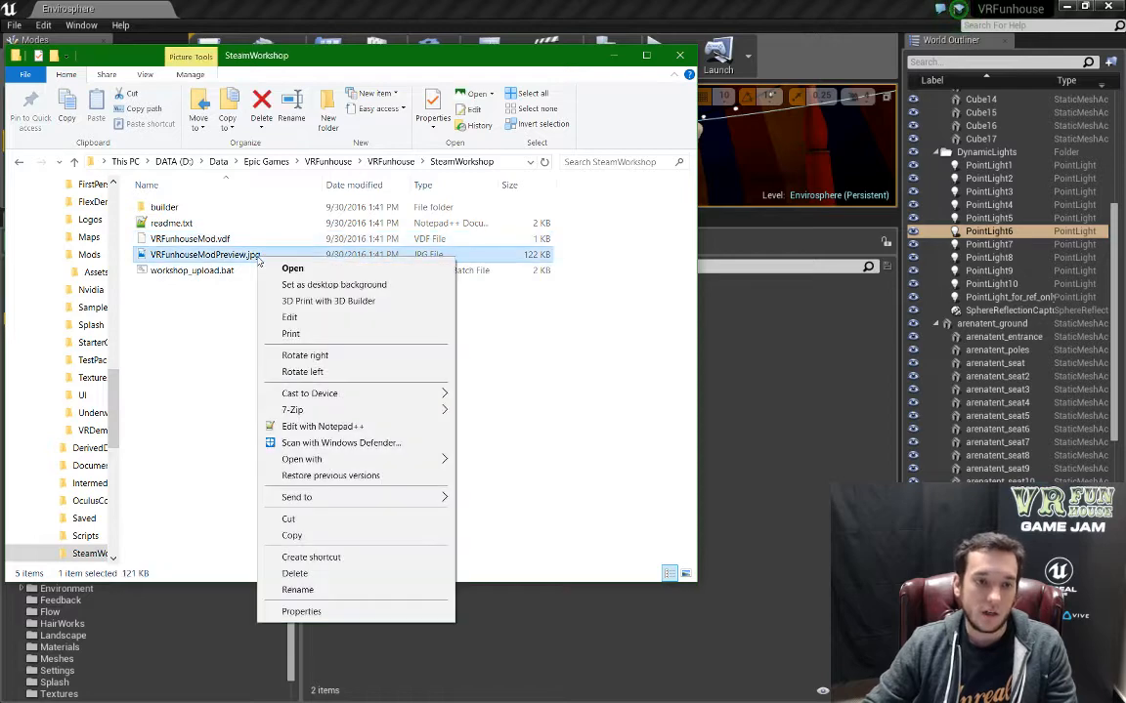
{"action": "left_click", "coordinate": [266, 267]}
{"action": "left_click", "coordinate": [811, 90]}
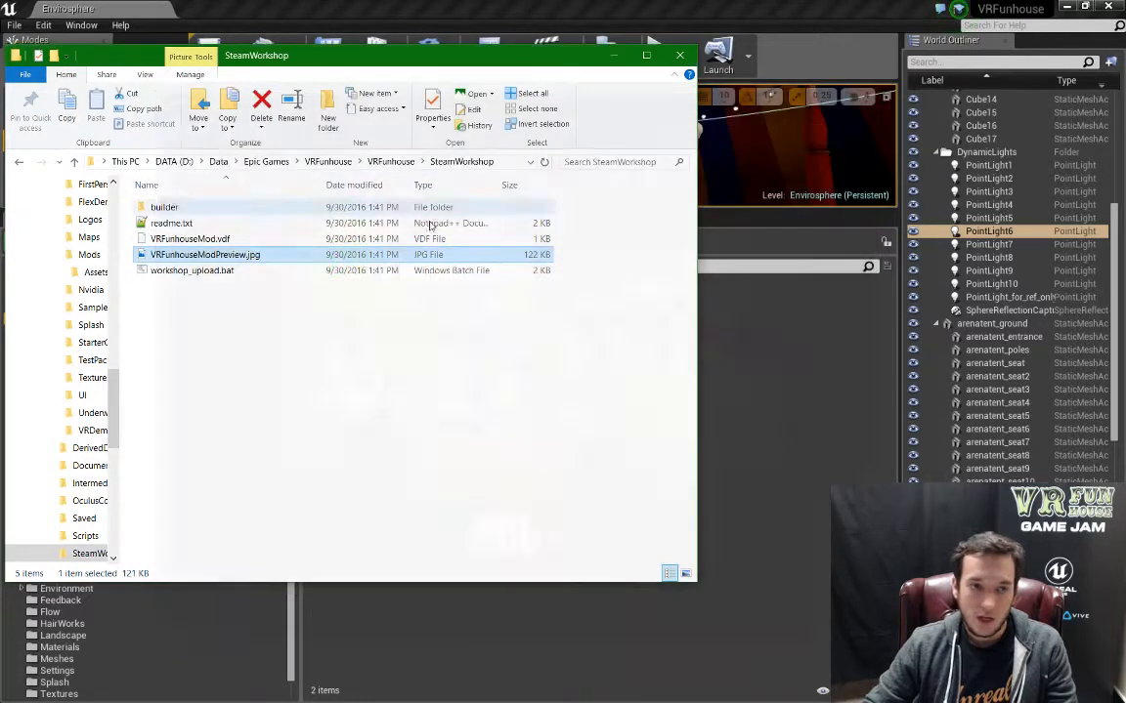
{"action": "left_click", "coordinate": [228, 273]}
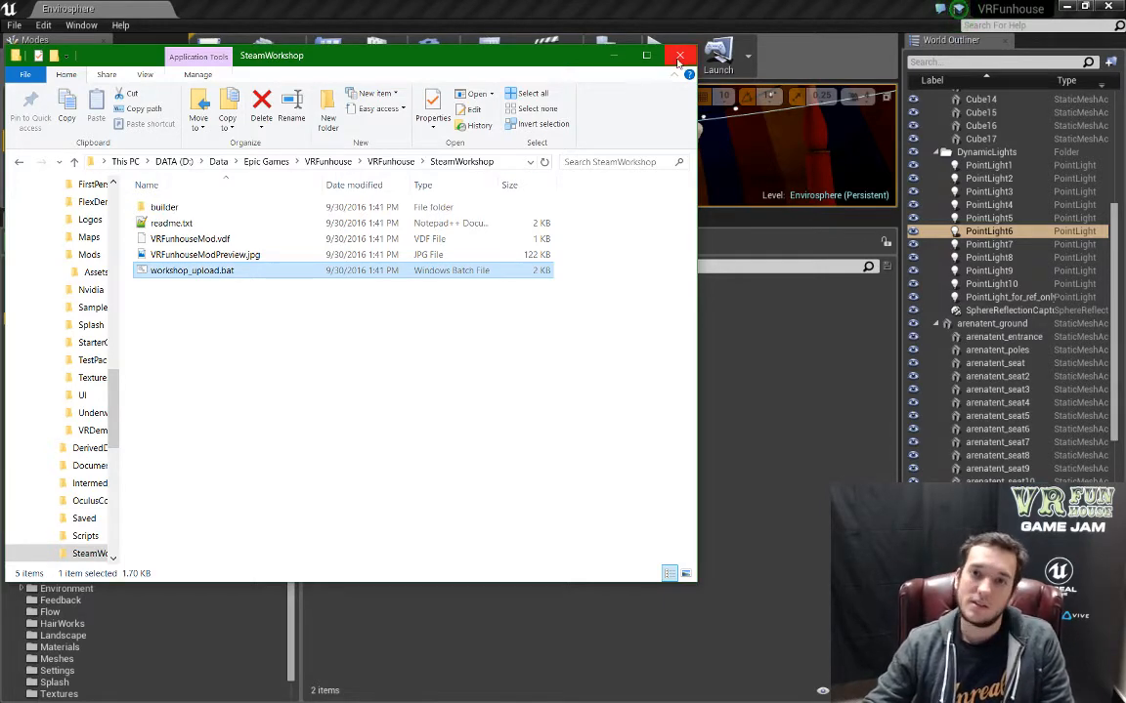
{"action": "left_click", "coordinate": [613, 56]}
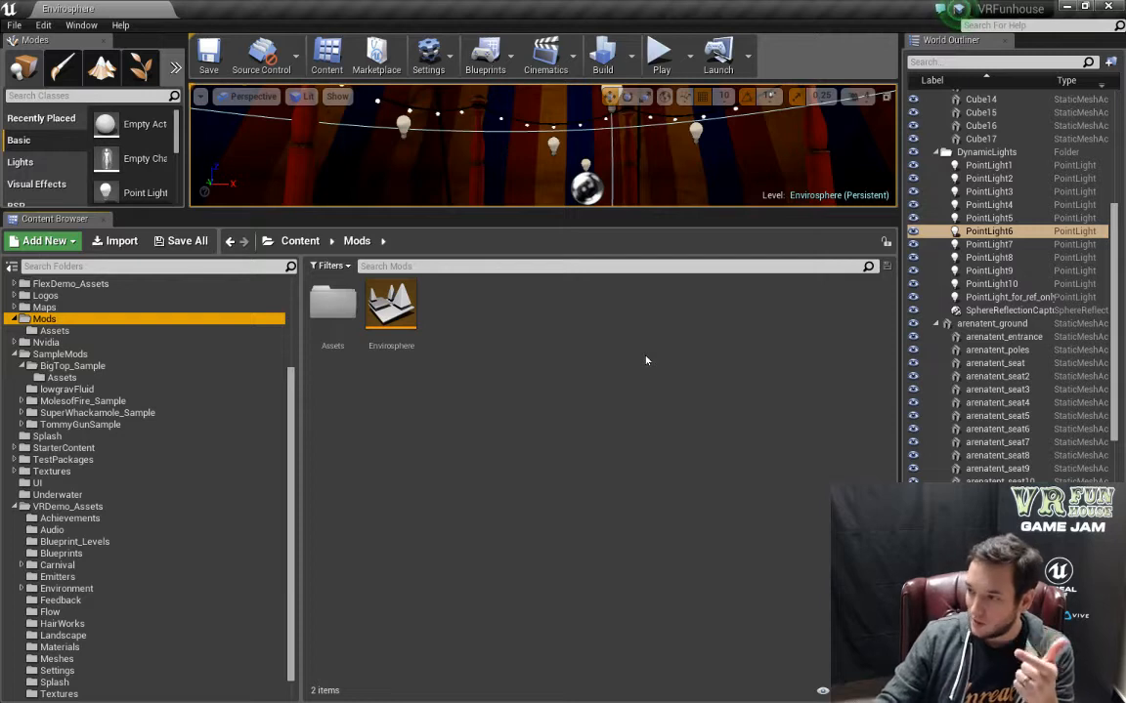
Show the contents of the TommyGunSample folder under SampleMods in the Content Browser.
{"action": "left_click", "coordinate": [589, 367]}
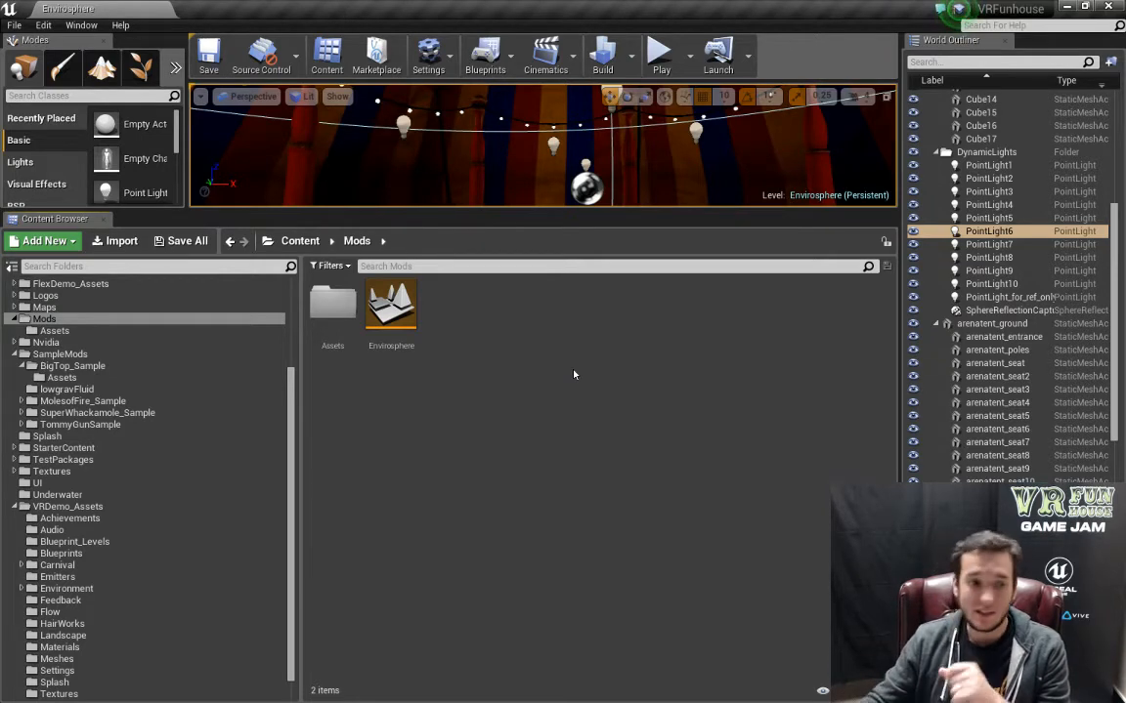
{"action": "left_click", "coordinate": [80, 424]}
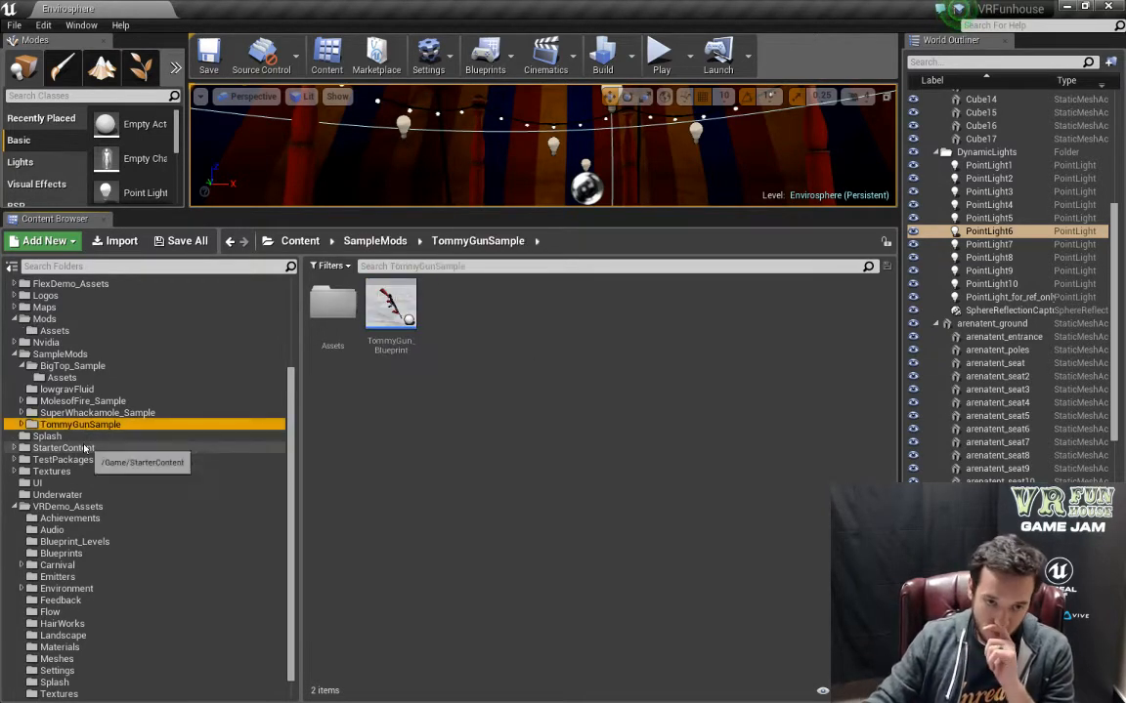
{"action": "left_click", "coordinate": [479, 416]}
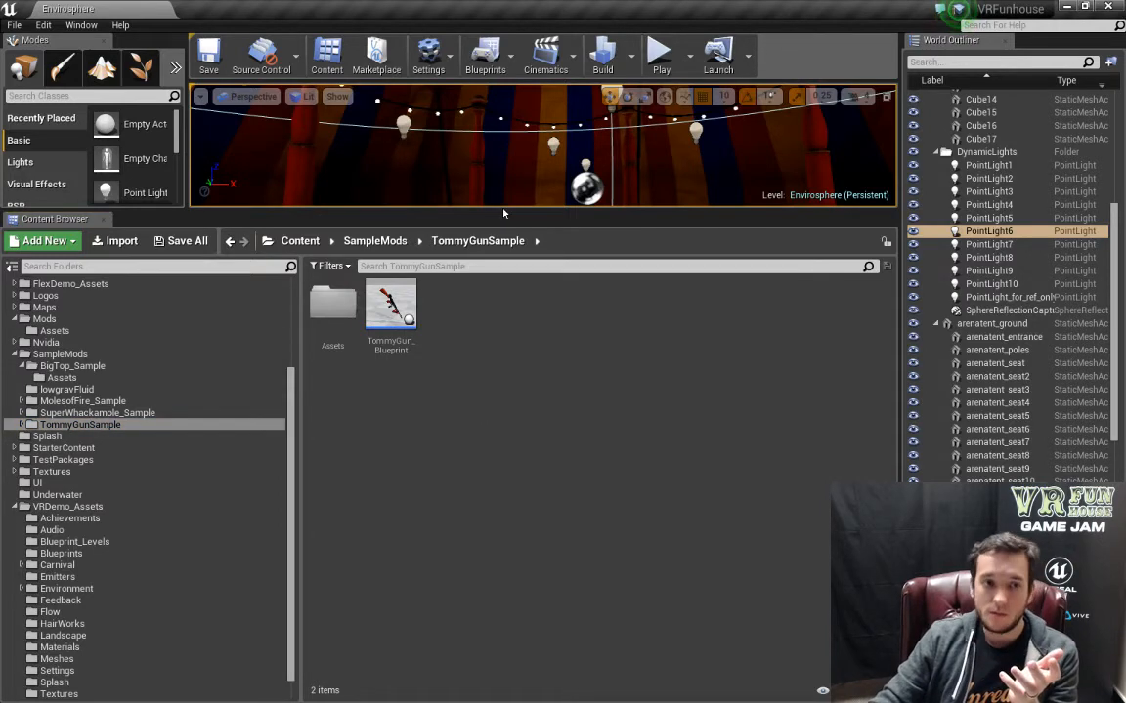
Enlarge the level viewport by shrinking the Content Browser, and load the recent level UserVR_Base2.
{"action": "left_click_drag", "start_coordinate": [498, 212], "coordinate": [549, 519]}
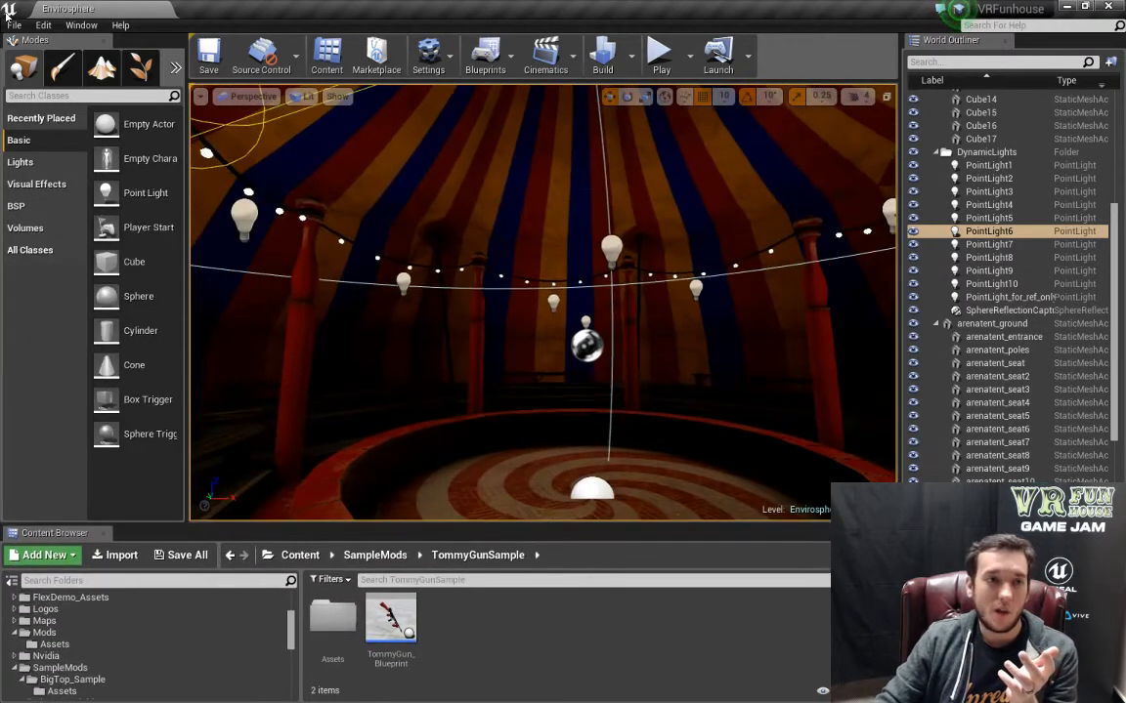
{"action": "left_click", "coordinate": [15, 24]}
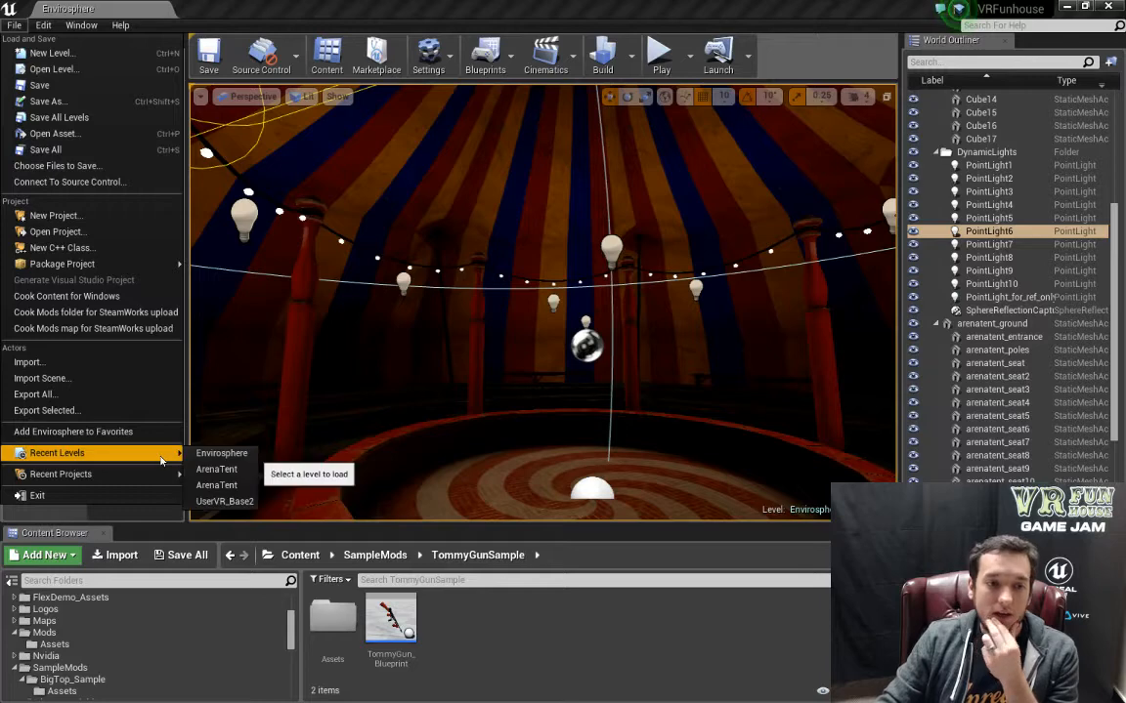
{"action": "left_click", "coordinate": [195, 451]}
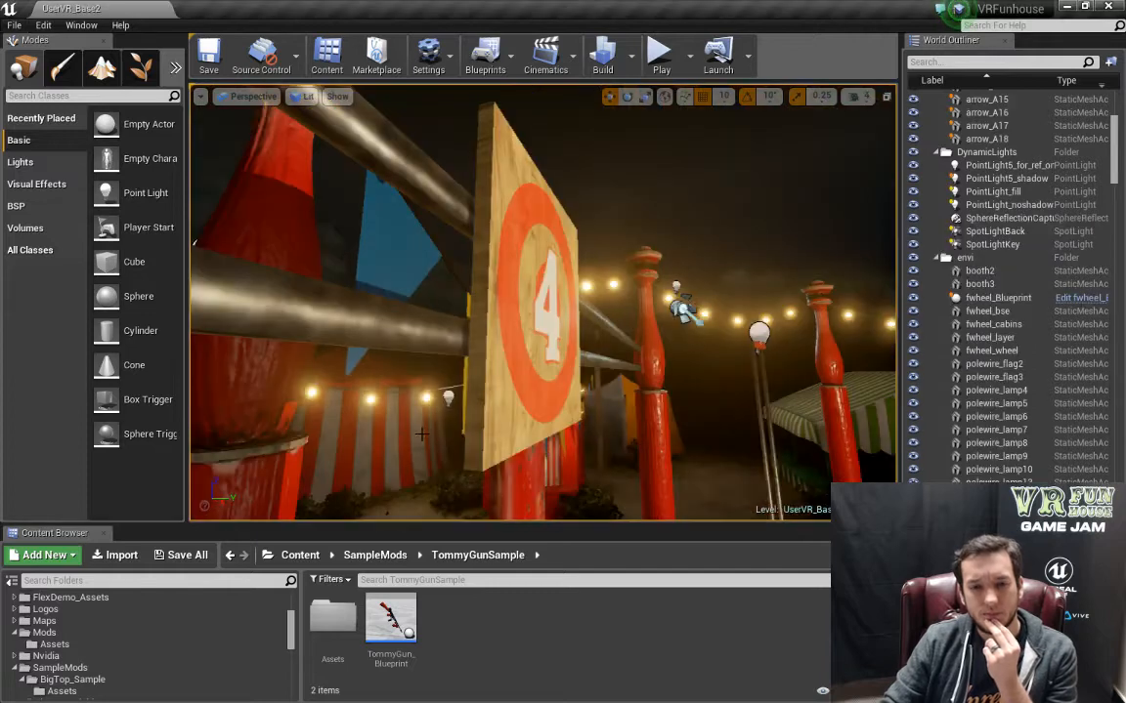
Bring the shooting gallery and its floor area into view in the level, and resize the Content Browser to show the TommyGunSample assets.
{"action": "right_click_drag", "start_coordinate": [411, 510], "coordinate": [753, 533]}
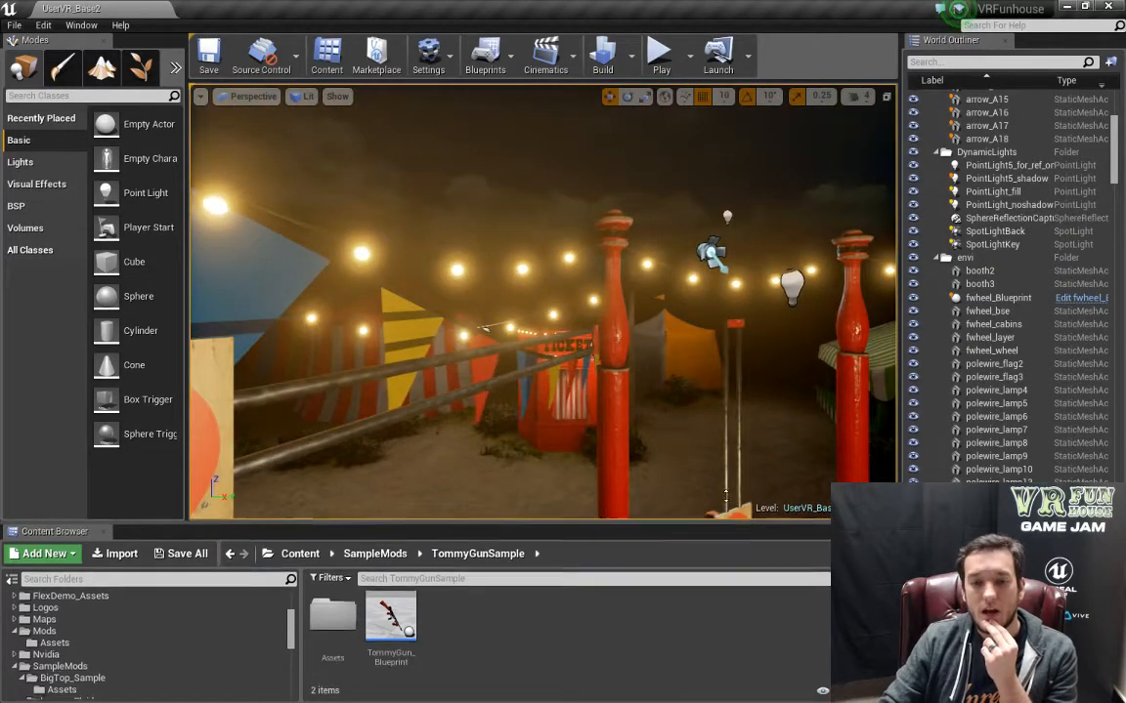
{"action": "left_click_drag", "start_coordinate": [752, 525], "coordinate": [753, 286]}
{"action": "left_click_drag", "start_coordinate": [987, 577], "coordinate": [987, 274]}
{"action": "left_click", "coordinate": [913, 475]}
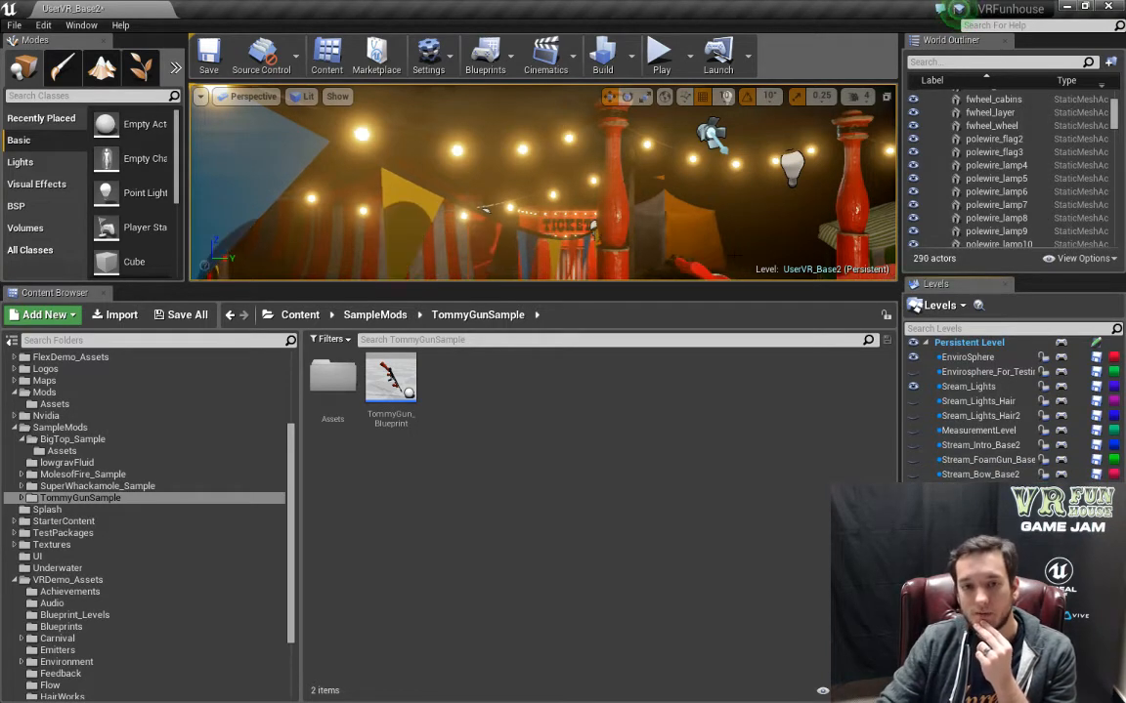
{"action": "left_click_drag", "start_coordinate": [735, 285], "coordinate": [734, 569]}
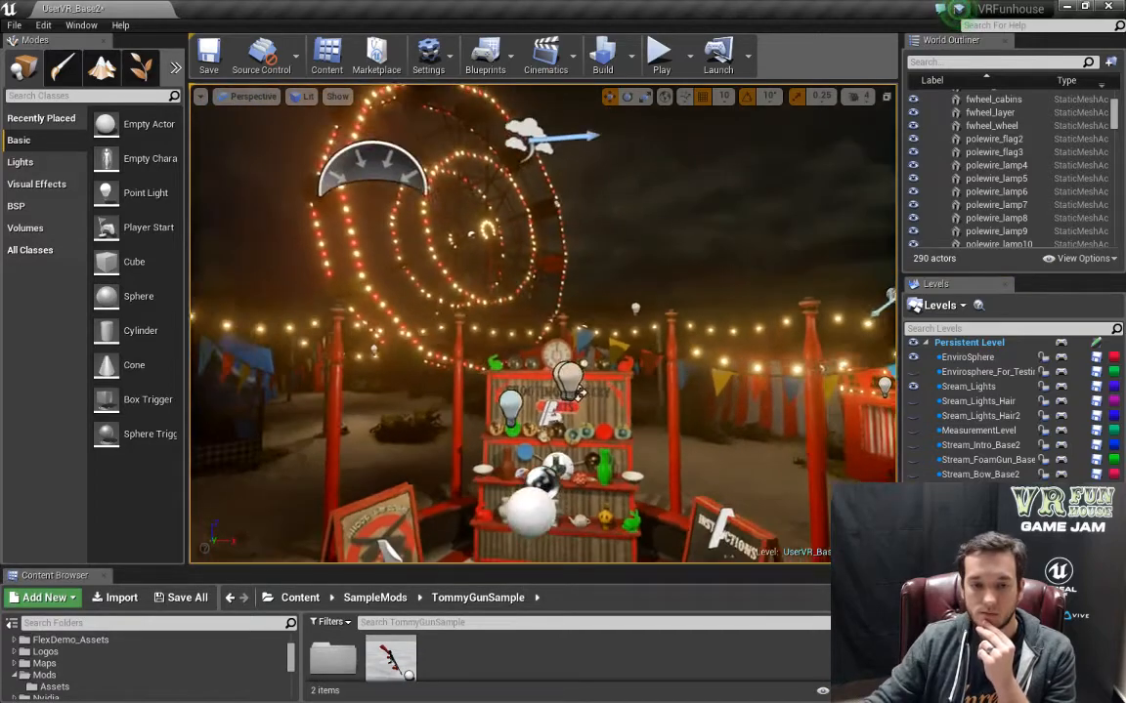
{"action": "key", "text": "w"}
{"action": "right_click_drag", "start_coordinate": [579, 393], "coordinate": [574, 448]}
{"action": "key", "text": "d"}
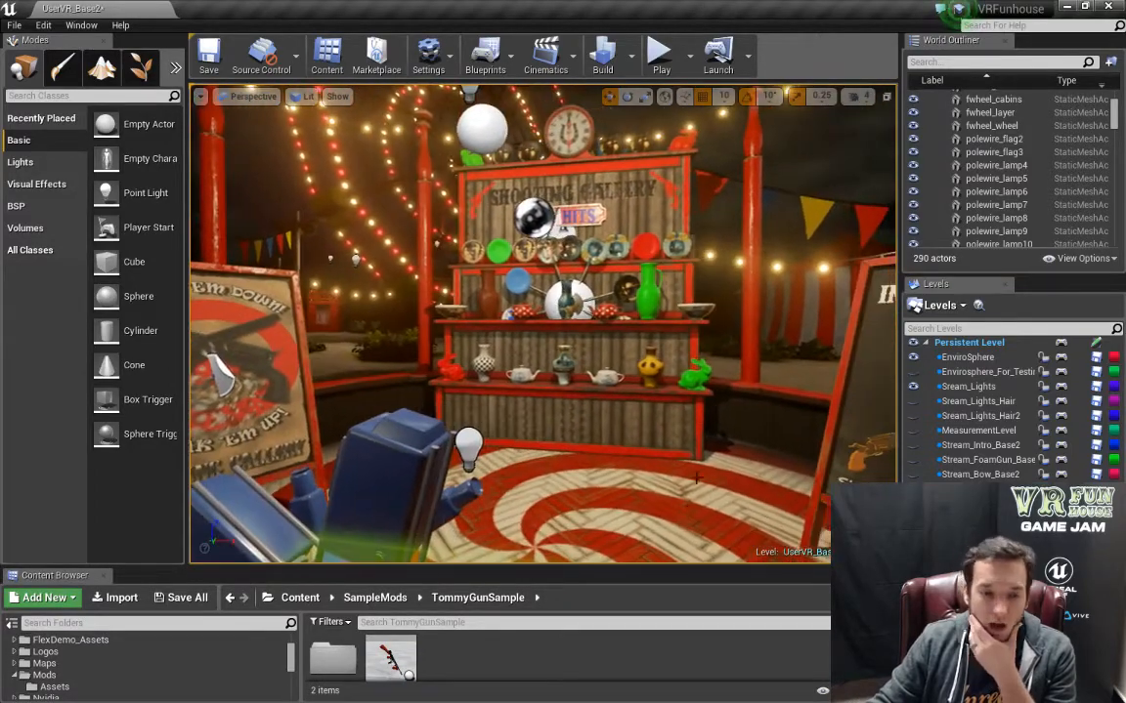
{"action": "left_click_drag", "start_coordinate": [628, 569], "coordinate": [596, 461]}
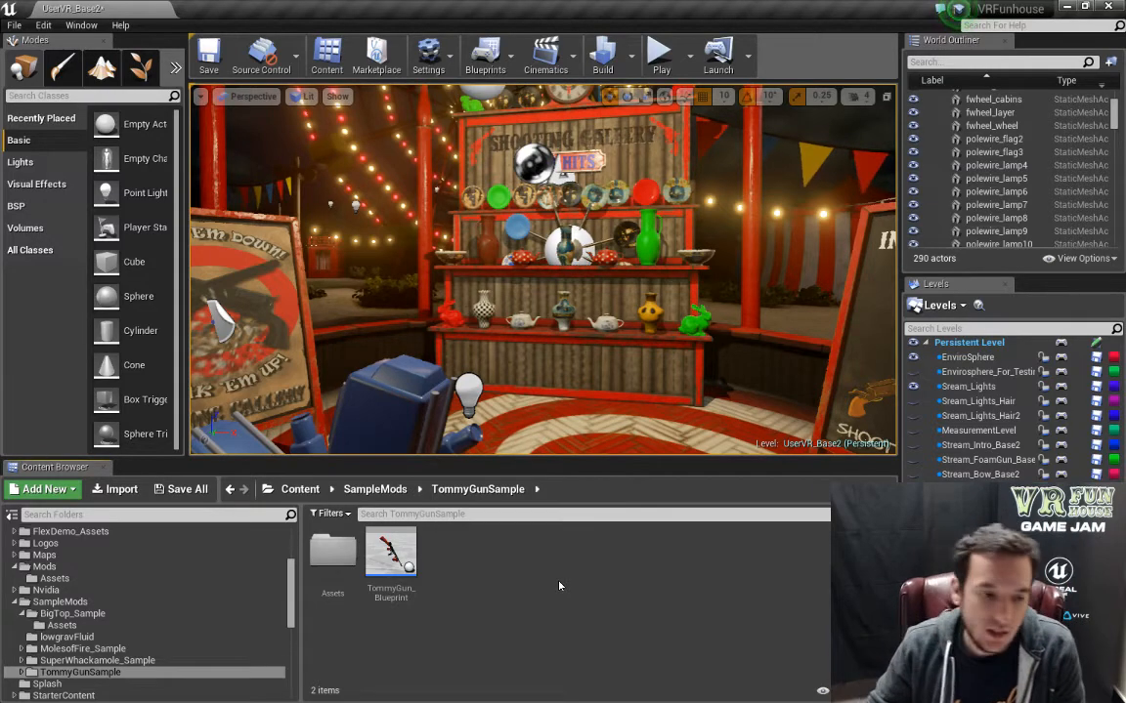
{"action": "left_click_drag", "start_coordinate": [555, 447], "coordinate": [495, 403]}
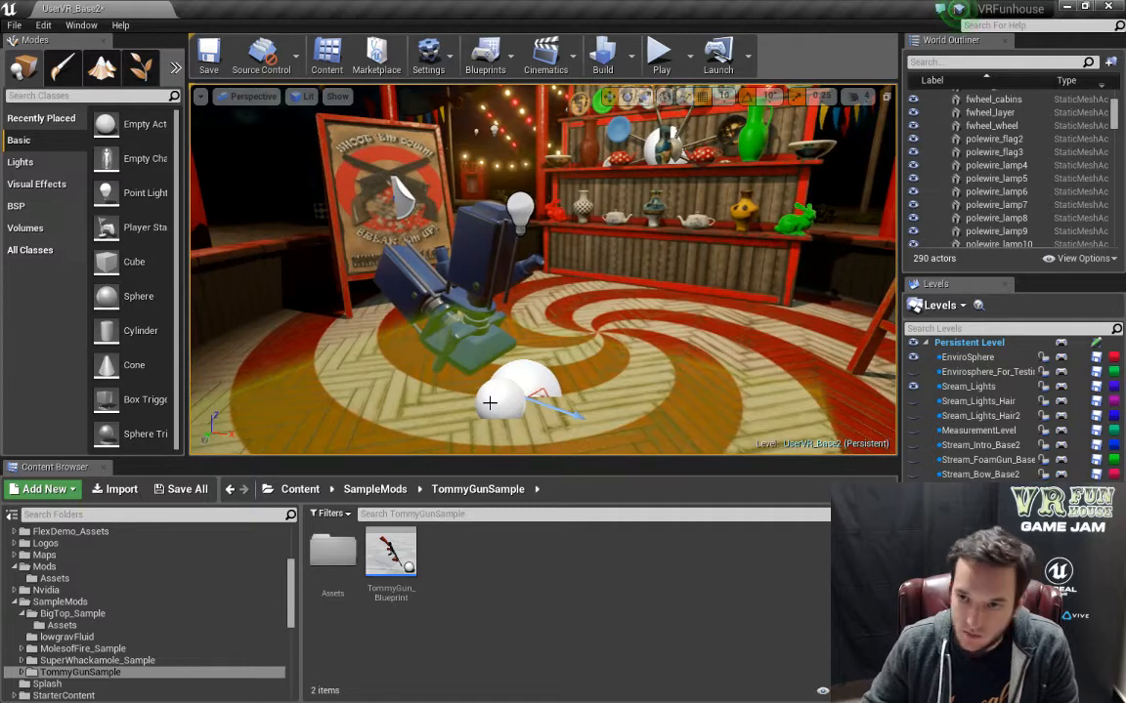
Select the VR_Multimode_Drag-N-Drop_Base2 actor in the UserVR_Base2 level and show its details in a separate window.
{"action": "left_click_drag", "start_coordinate": [1114, 116], "coordinate": [1115, 247]}
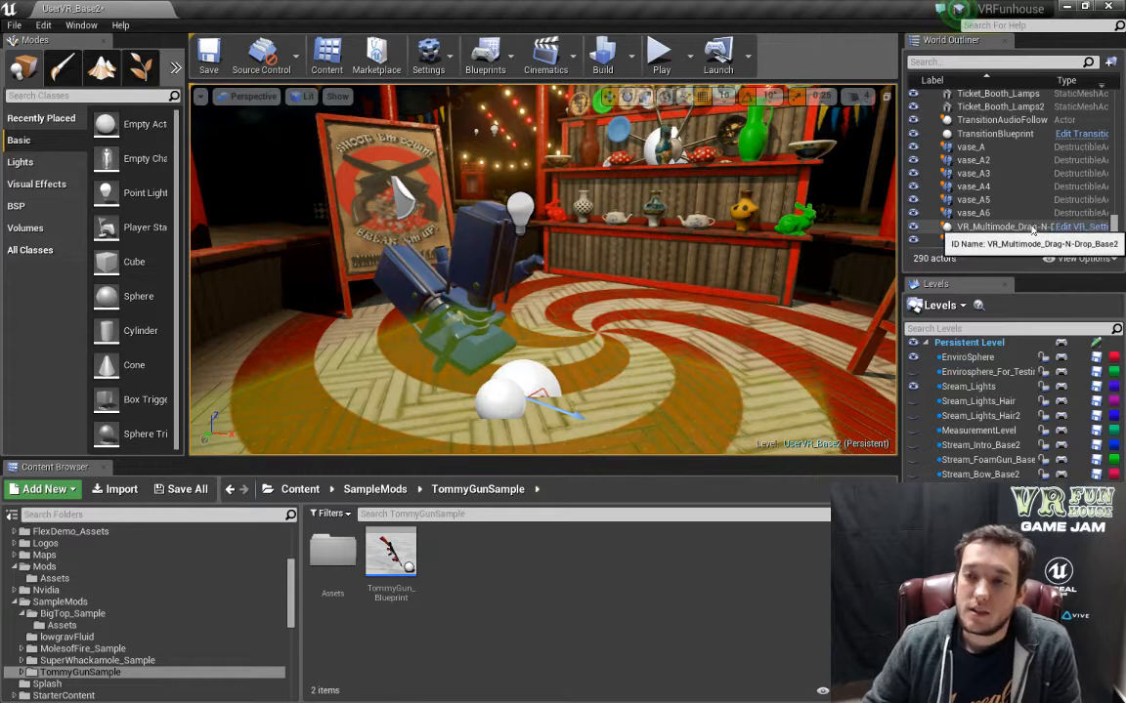
{"action": "left_click", "coordinate": [1016, 227]}
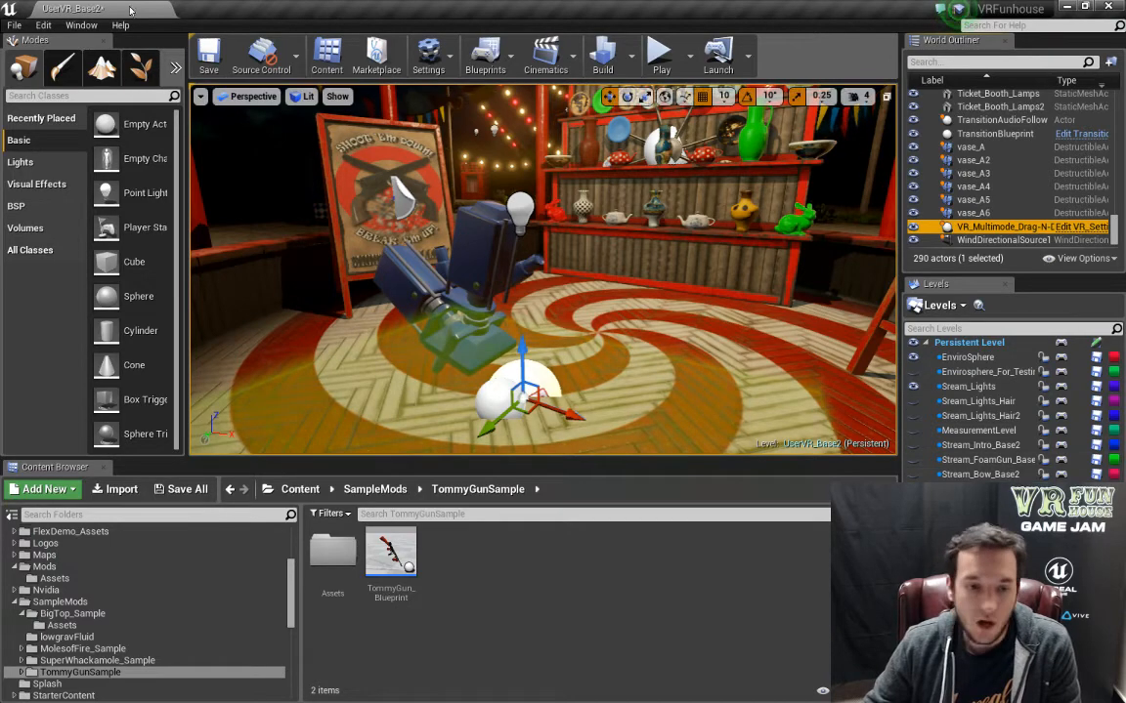
{"action": "left_click", "coordinate": [43, 24]}
{"action": "mouse_move", "coordinate": [83, 25]}
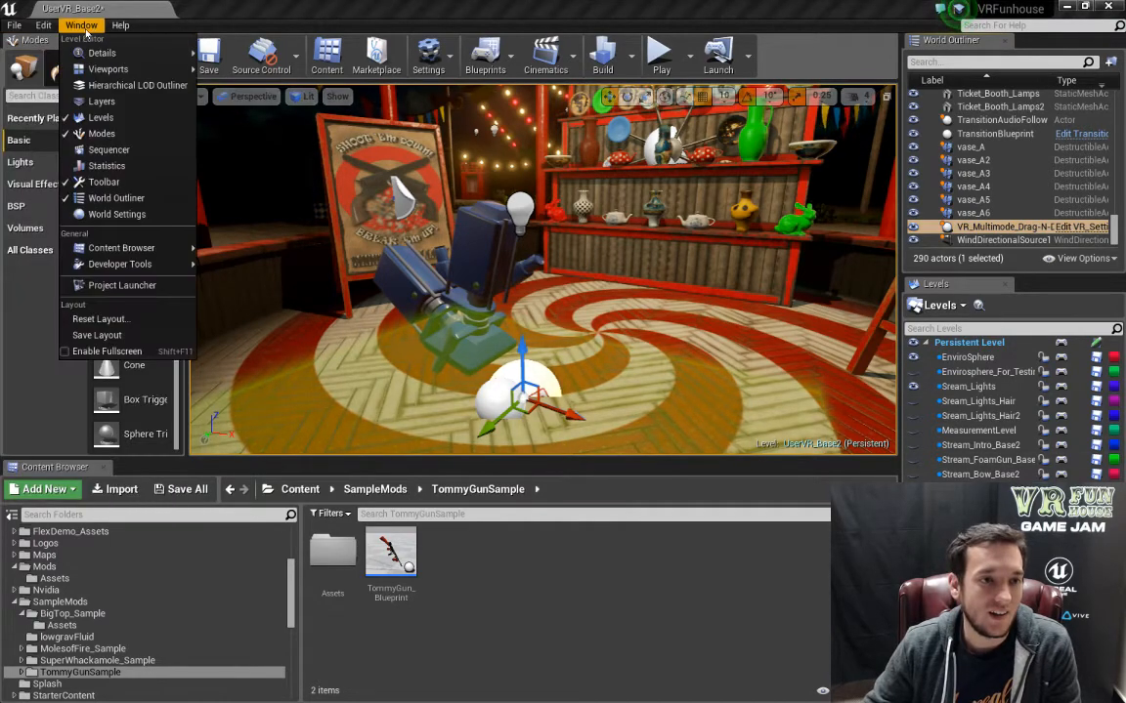
{"action": "mouse_move", "coordinate": [102, 53]}
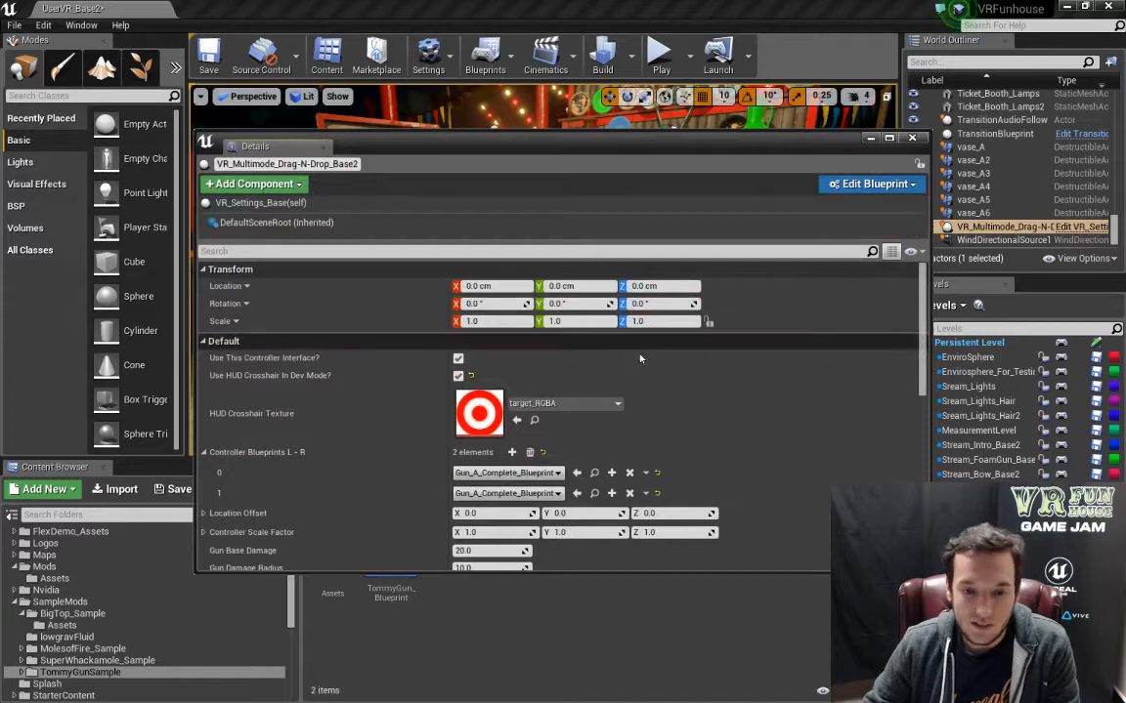
Locate the gun blueprint assigned to controller element 1 in the Content Browser, keeping the Details window clear of the asset list.
{"action": "left_click", "coordinate": [594, 493]}
{"action": "left_click_drag", "start_coordinate": [656, 138], "coordinate": [564, 26]}
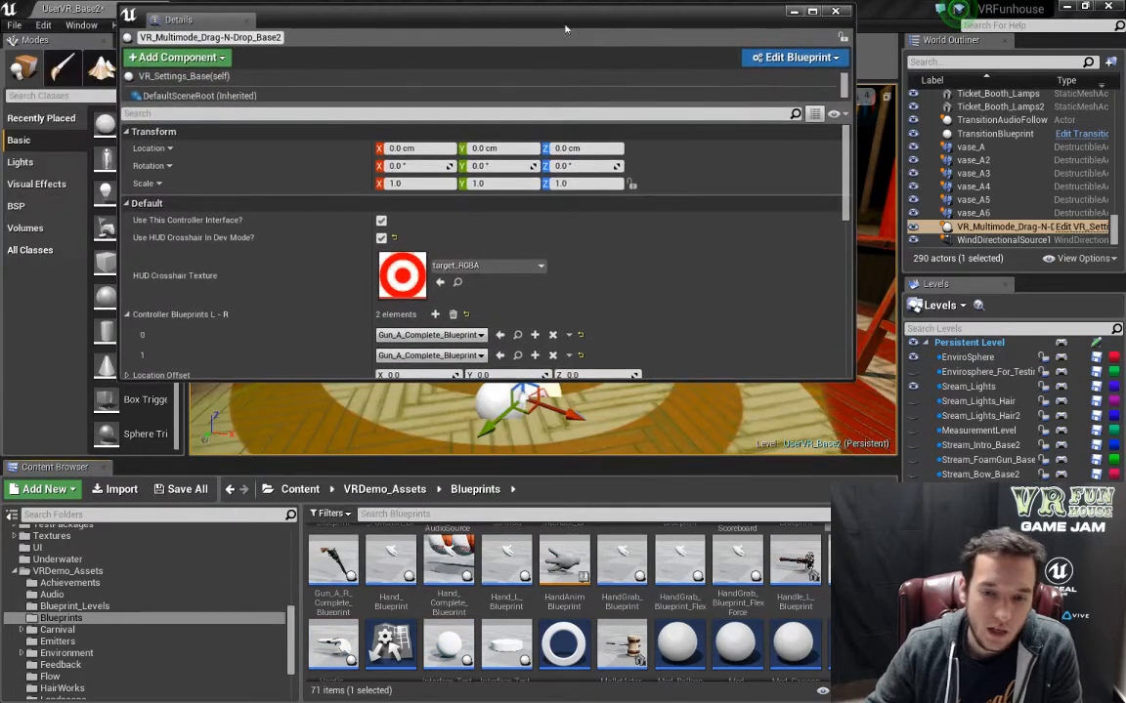
{"action": "scroll", "coordinate": [743, 586], "scroll_direction": "up", "scroll_amount": 2}
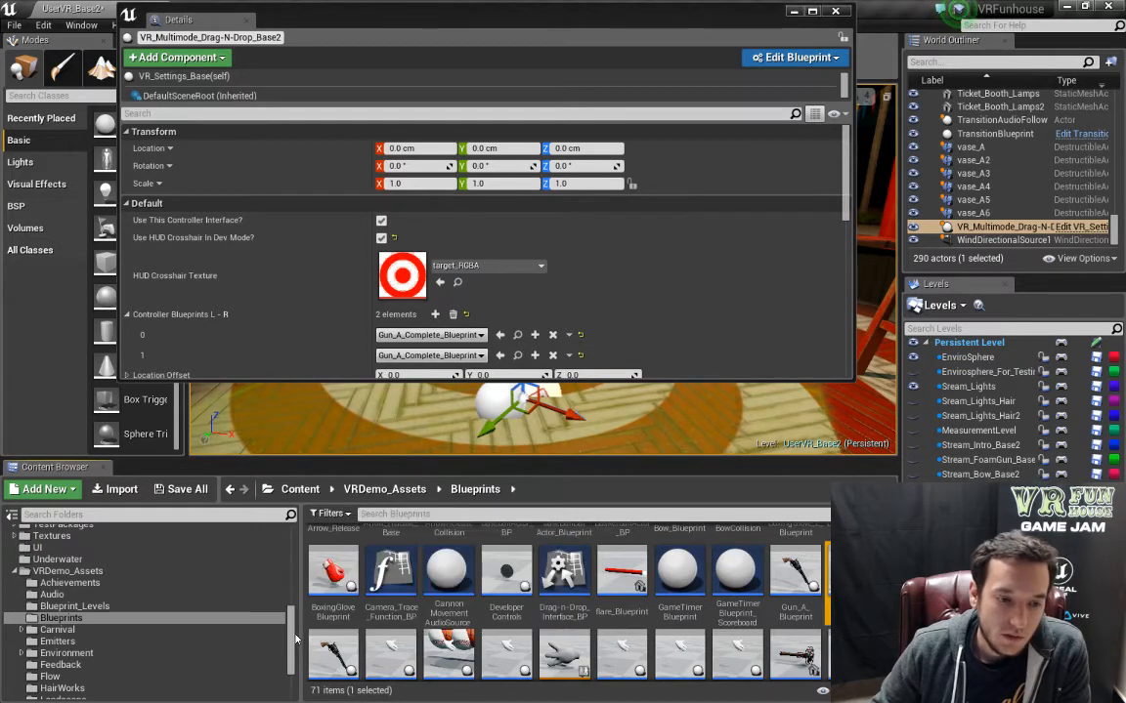
{"action": "left_click_drag", "start_coordinate": [293, 638], "coordinate": [293, 601]}
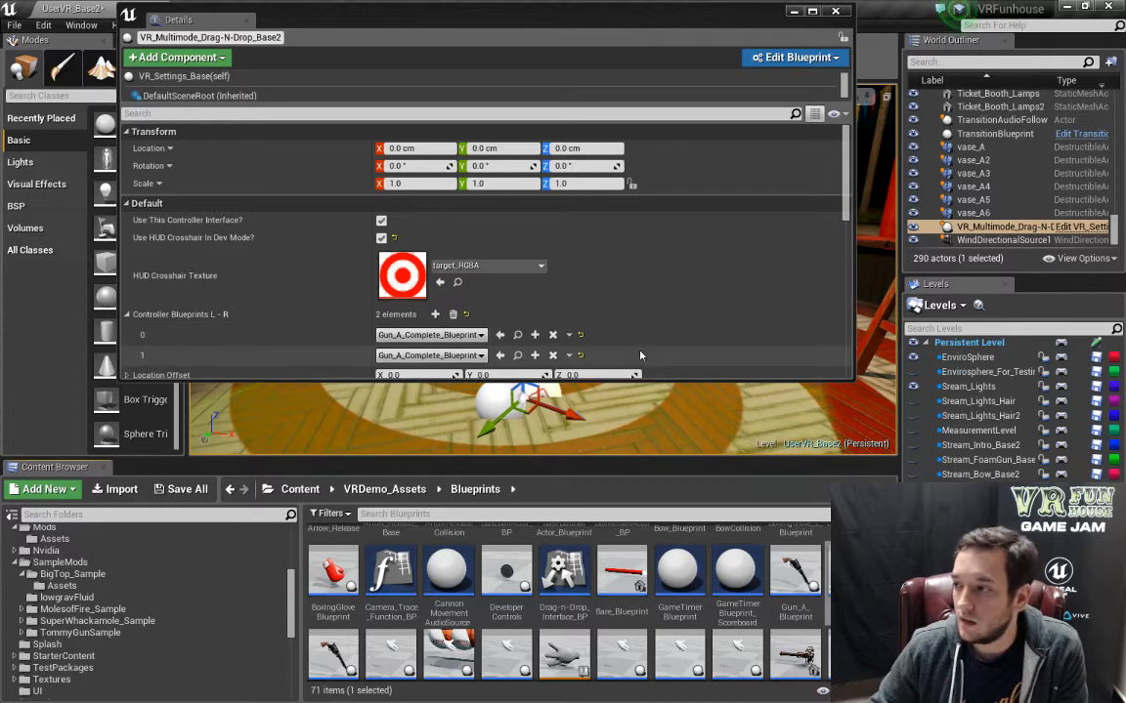
Dock the Content Browser beside the actor's details in the floating window, enlarge that window, and select Gun_A_Complete_Blueprint.
{"action": "left_click", "coordinate": [792, 12]}
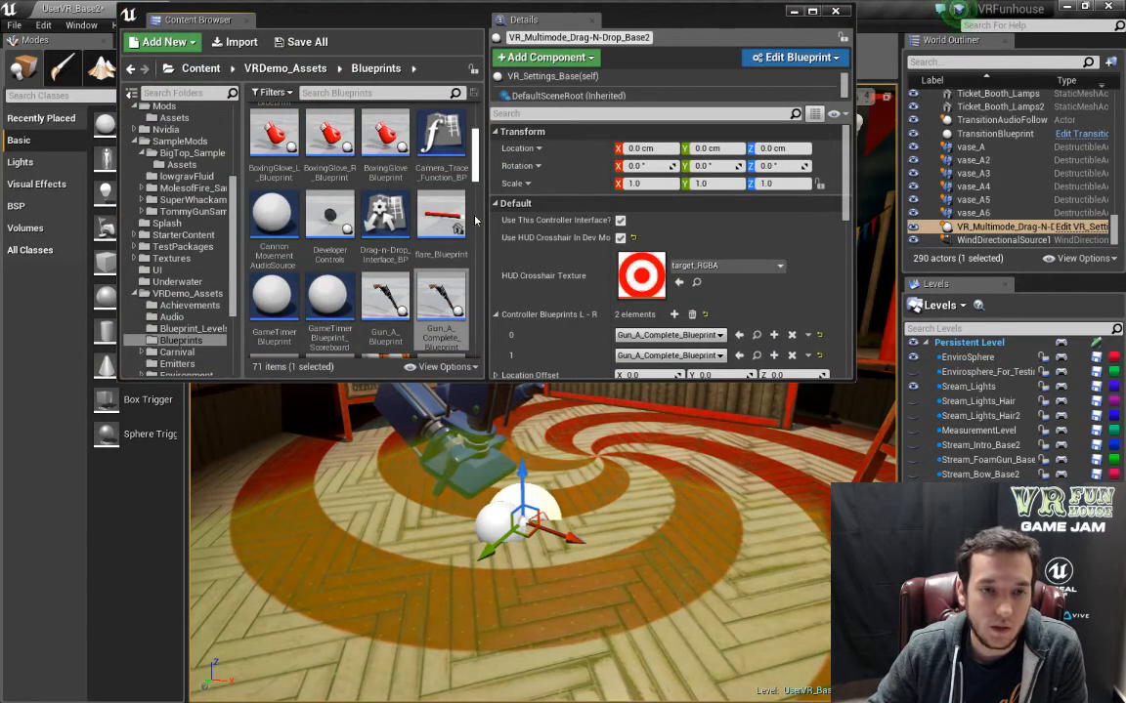
{"action": "left_click", "coordinate": [441, 308]}
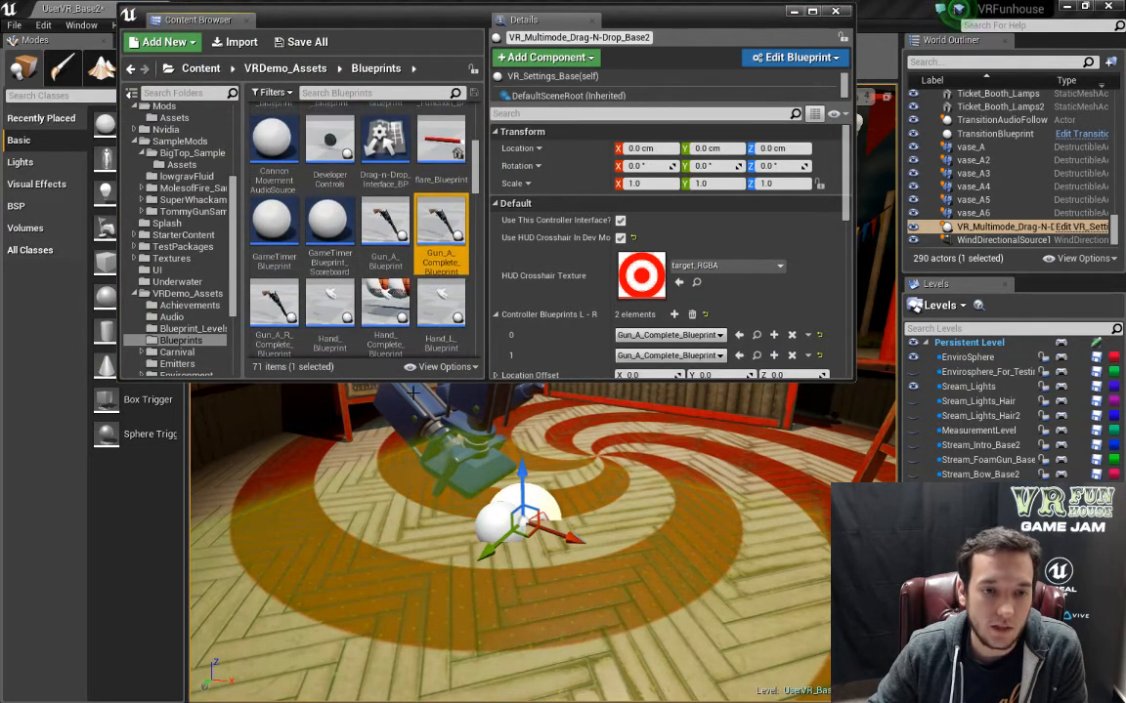
{"action": "left_click_drag", "start_coordinate": [418, 382], "coordinate": [422, 690]}
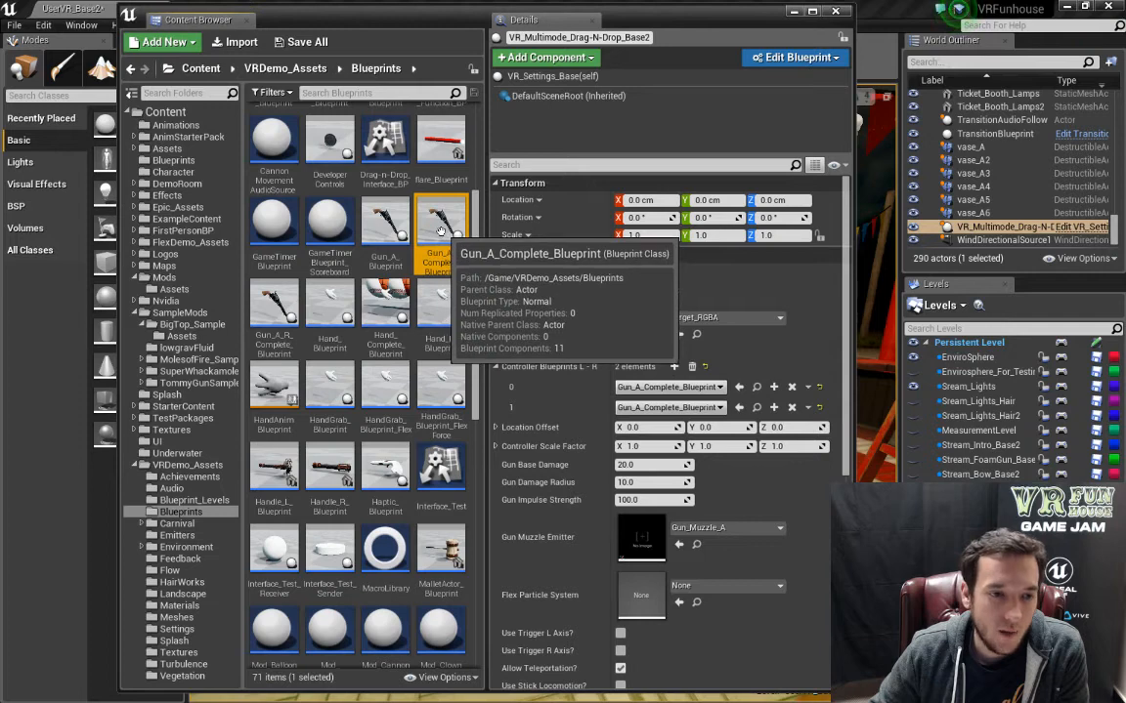
Copy Gun_A_Complete_Blueprint from VRDemo_Assets/Blueprints into the Mods folder and show the copy there.
{"action": "left_click_drag", "start_coordinate": [428, 229], "coordinate": [185, 282]}
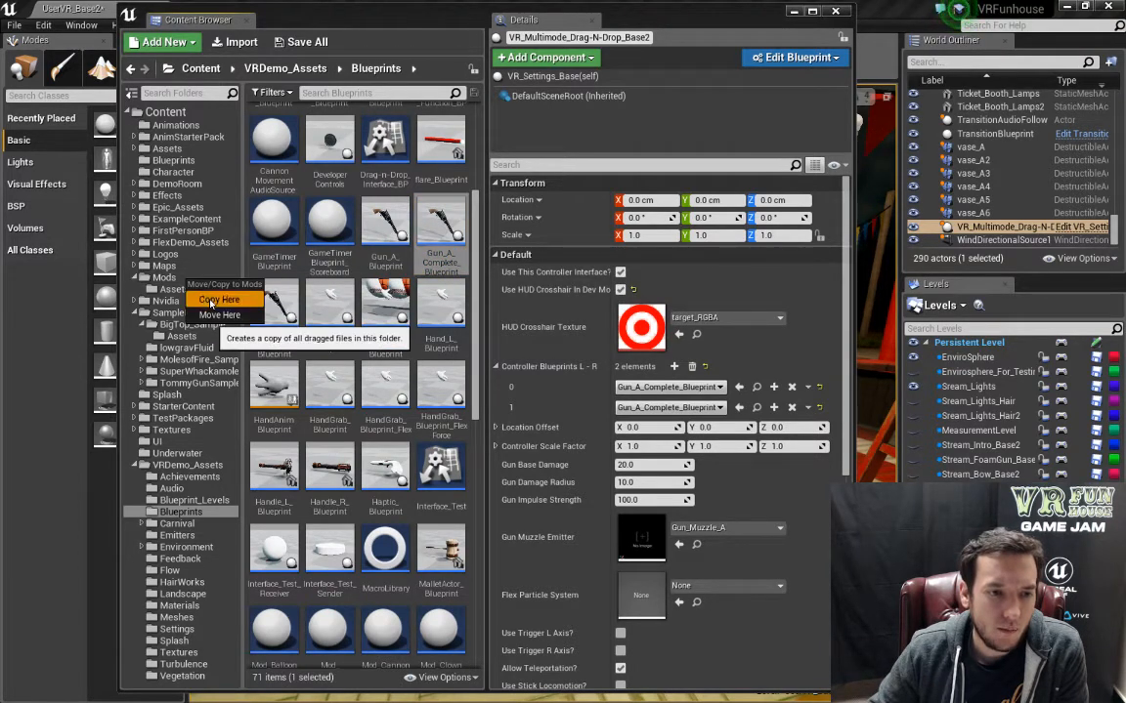
{"action": "left_click", "coordinate": [191, 270]}
{"action": "left_click", "coordinate": [158, 278]}
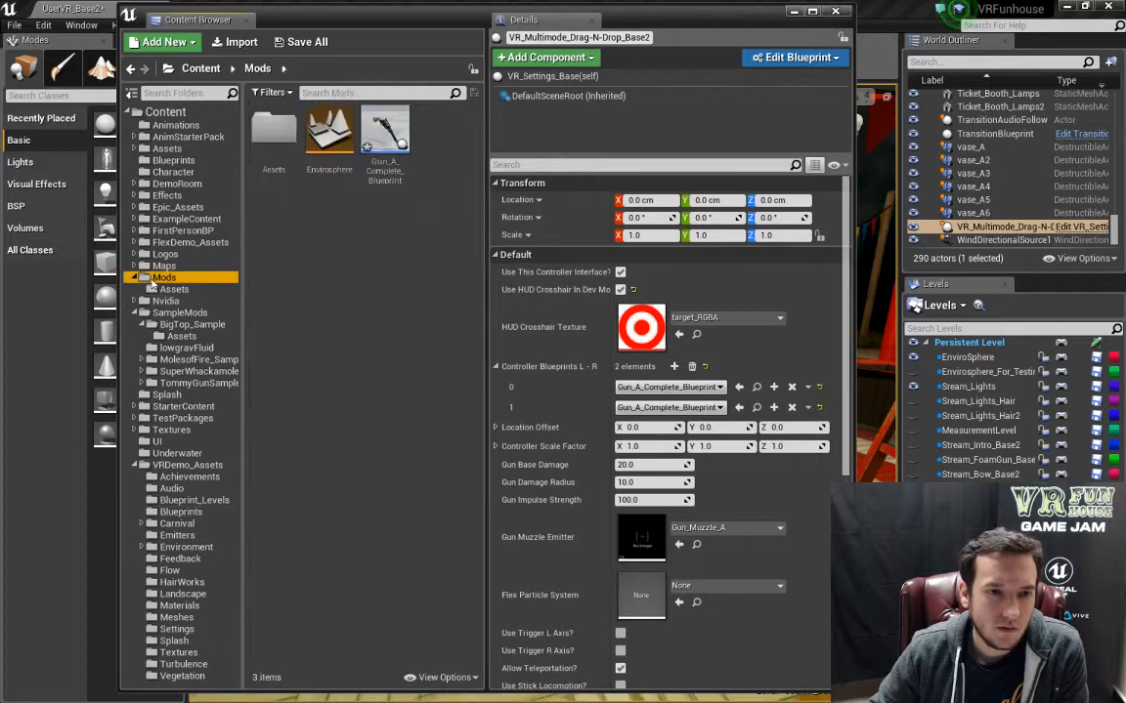
{"action": "left_click", "coordinate": [385, 137]}
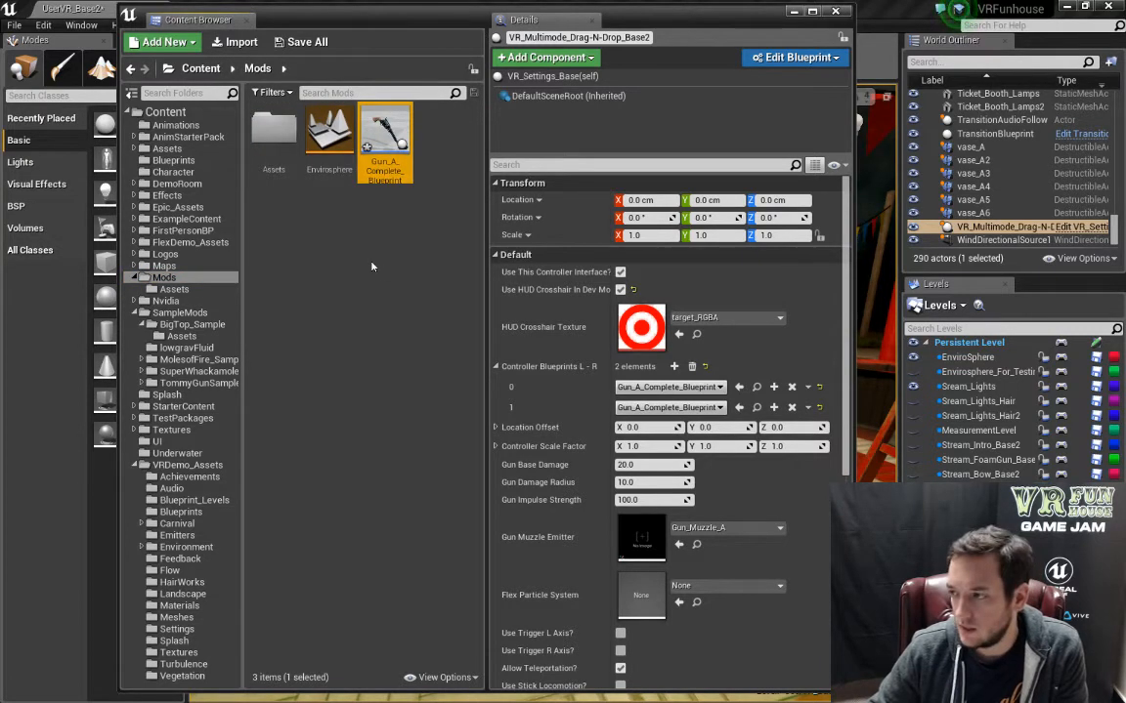
{"action": "left_click", "coordinate": [361, 289]}
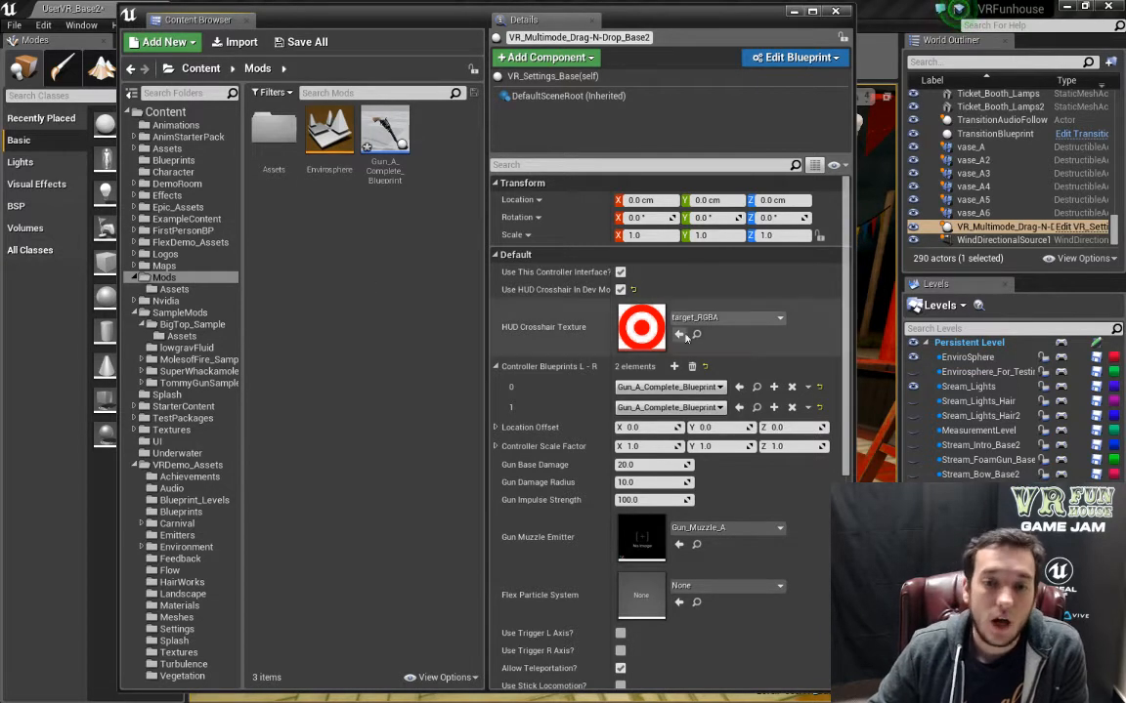
Assign the Mods copy of Gun_A_Complete_Blueprint to controller blueprint element 0 and browse to the assigned asset to check it.
{"action": "left_click", "coordinate": [374, 132]}
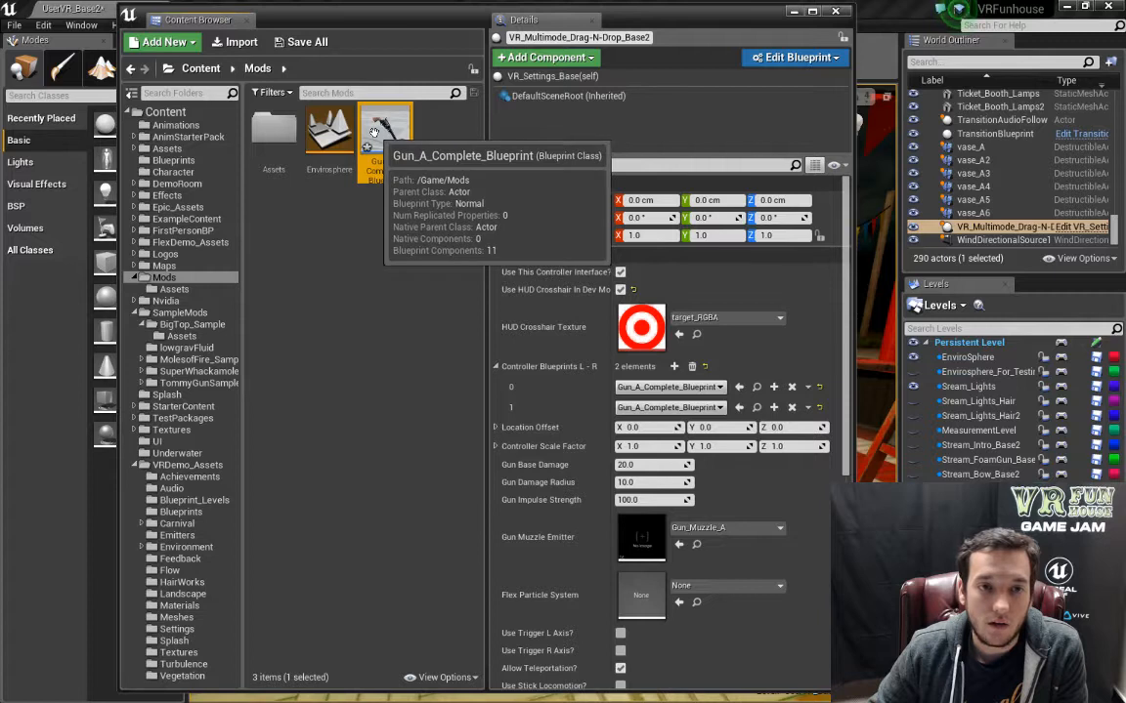
{"action": "left_click", "coordinate": [739, 387]}
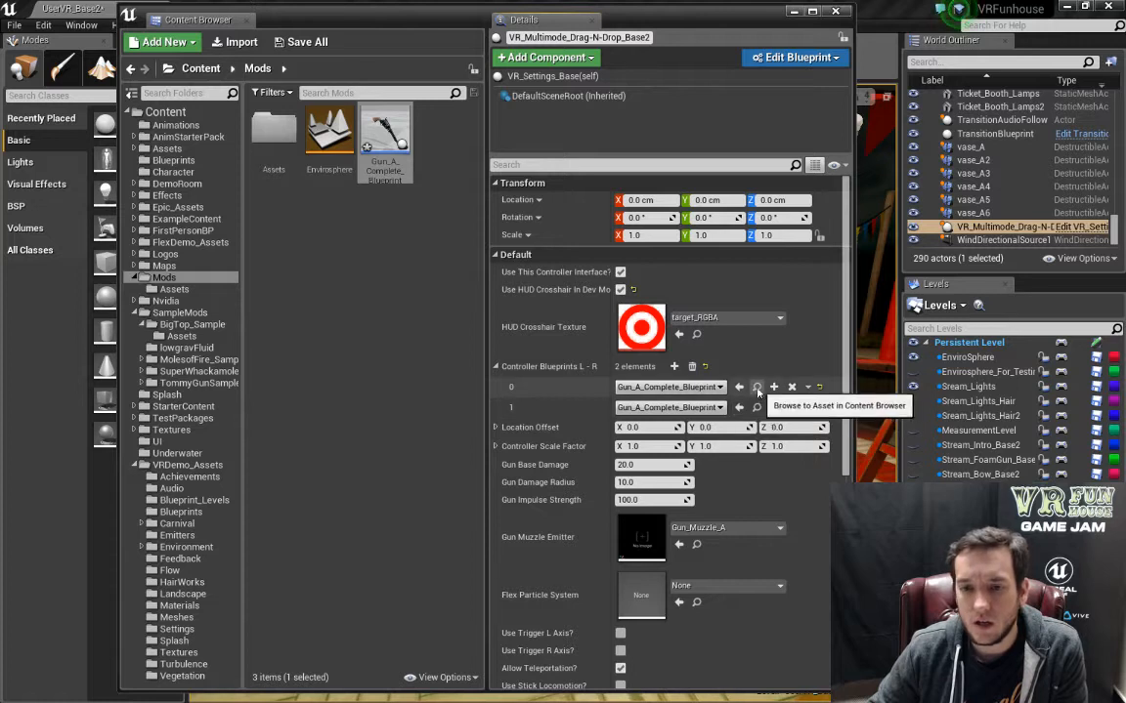
{"action": "left_click", "coordinate": [757, 391]}
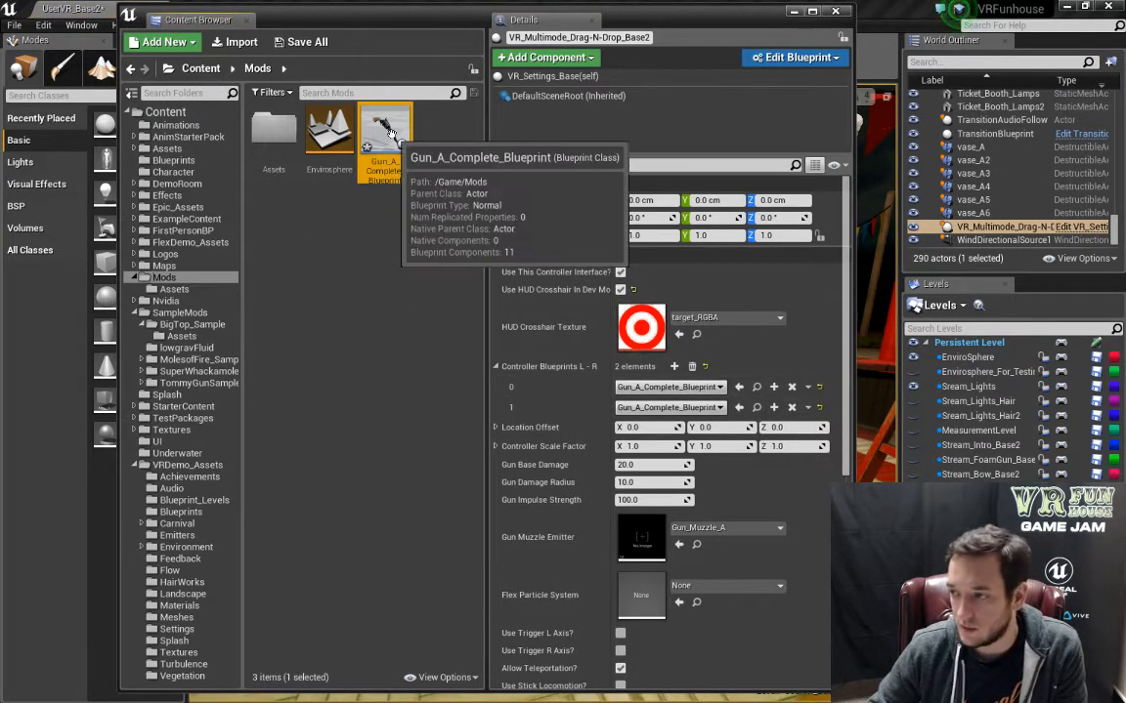
Close the Details panel and dock the Content Browser back below the level viewport.
{"action": "left_click", "coordinate": [545, 20]}
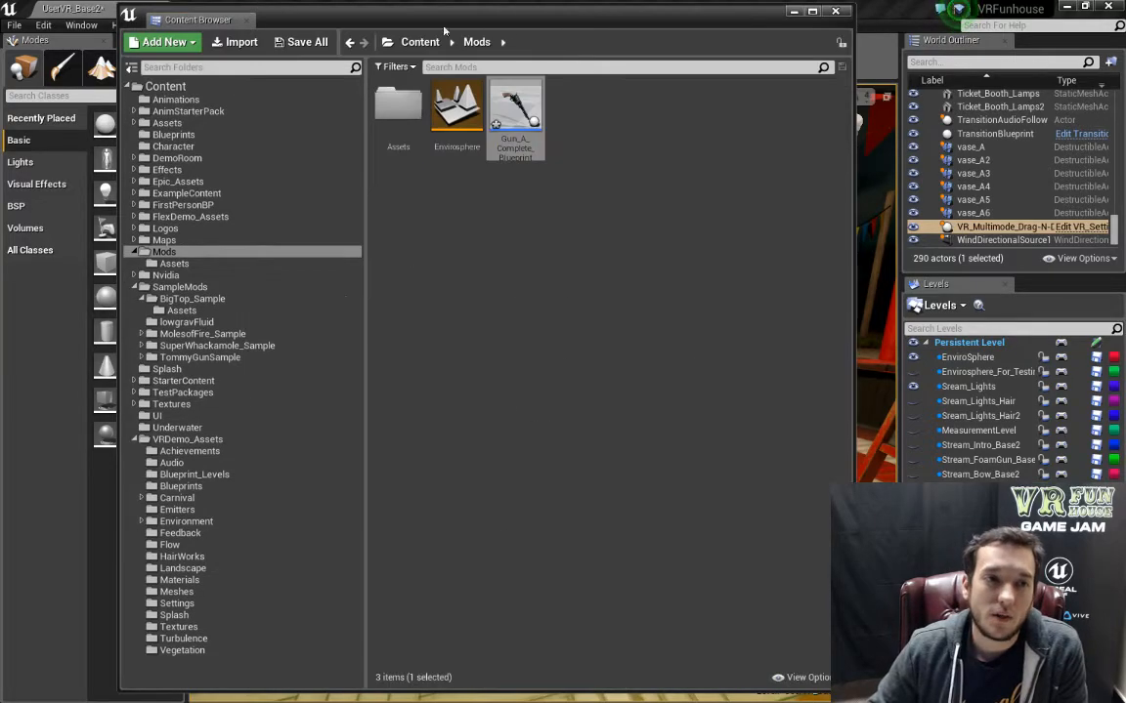
{"action": "left_click_drag", "start_coordinate": [217, 20], "coordinate": [76, 376]}
{"action": "left_click_drag", "start_coordinate": [253, 701], "coordinate": [254, 699]}
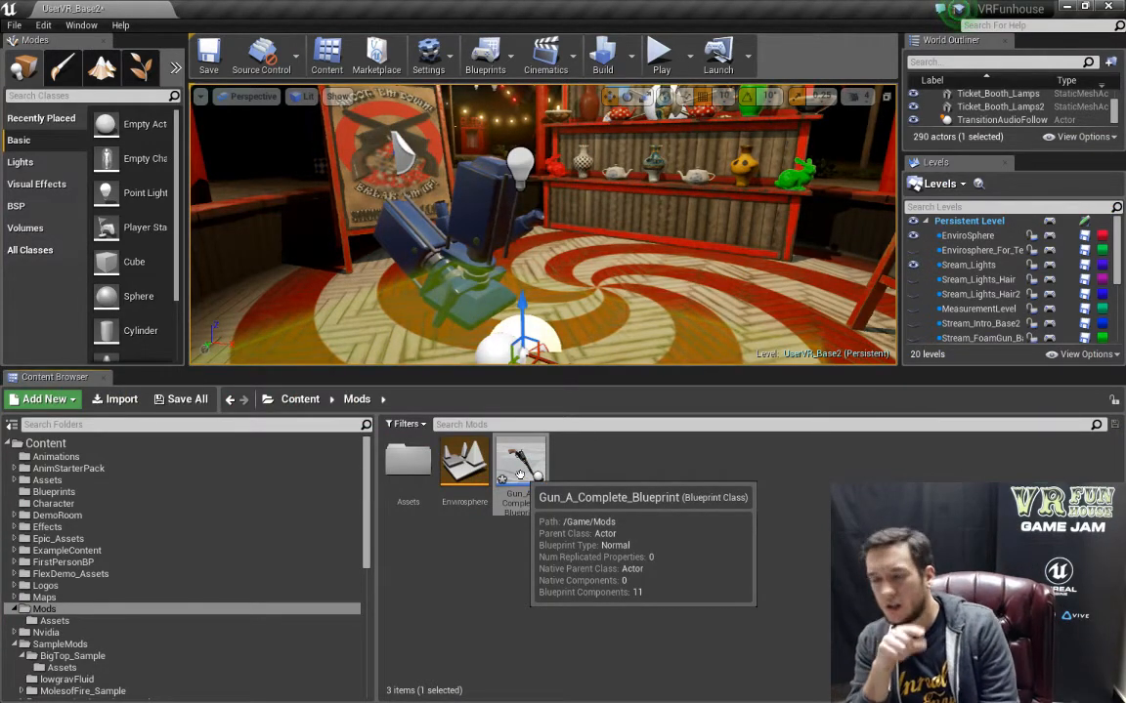
Open the Mods copy of Gun_A_Complete_Blueprint and examine its Event Graph, focusing on the Shoot event and its sound nodes.
{"action": "left_click", "coordinate": [602, 559]}
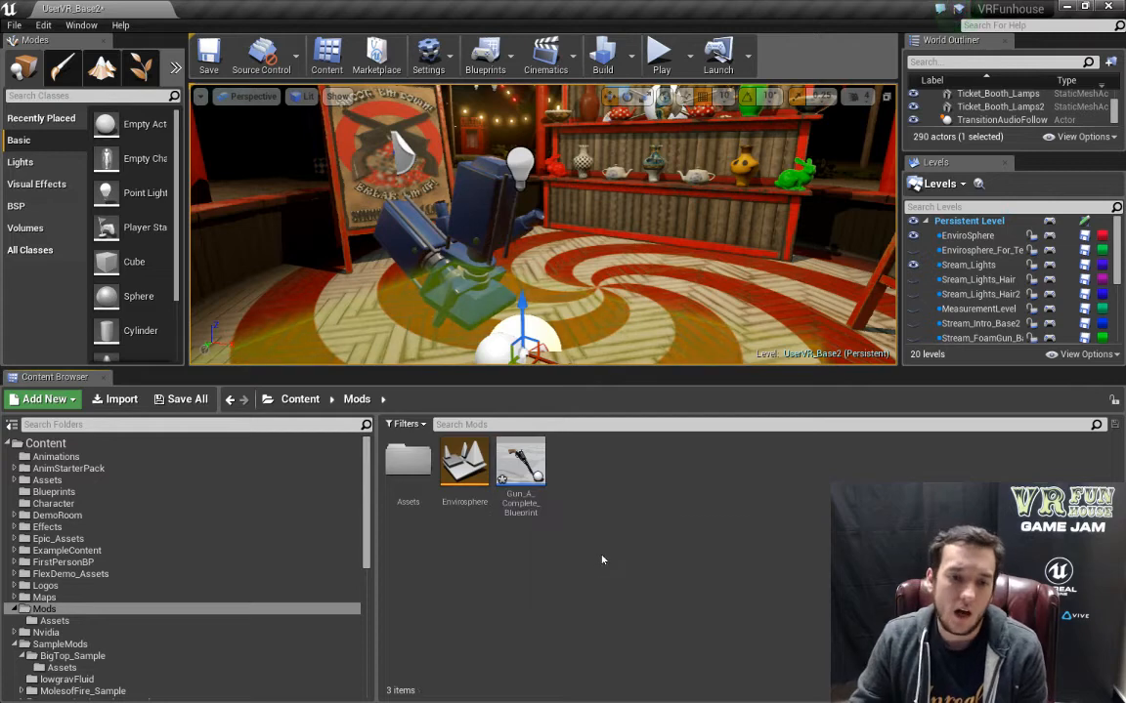
{"action": "double_click", "coordinate": [518, 462]}
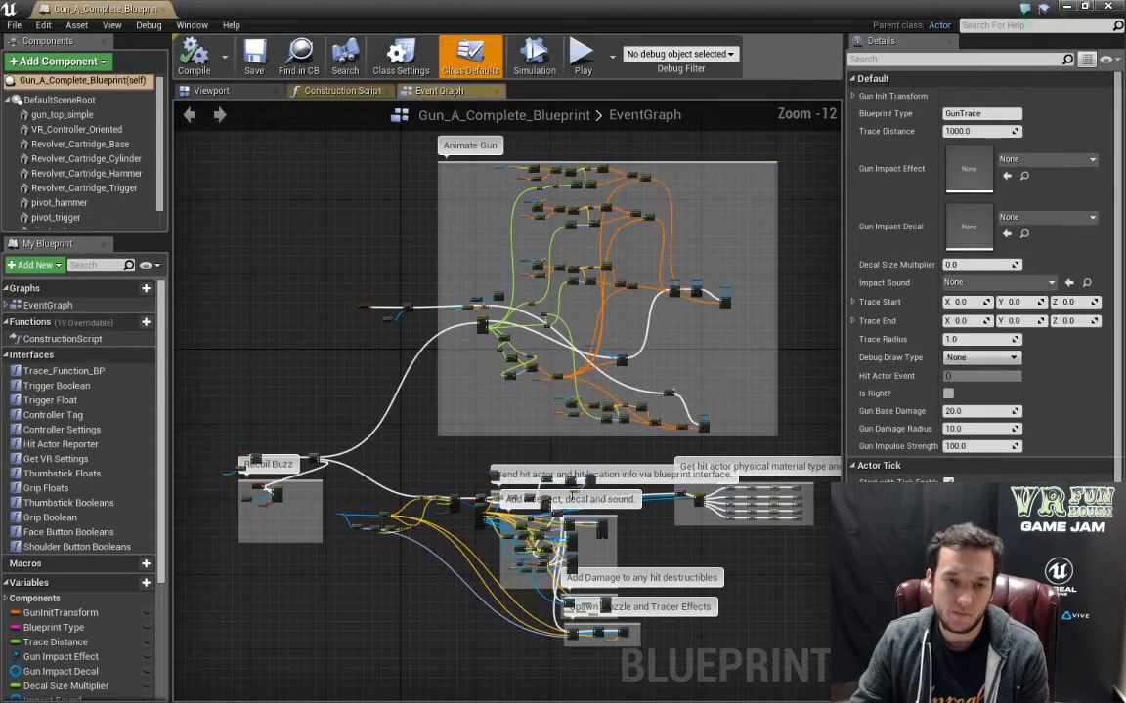
{"action": "right_click_drag", "start_coordinate": [390, 309], "coordinate": [374, 242]}
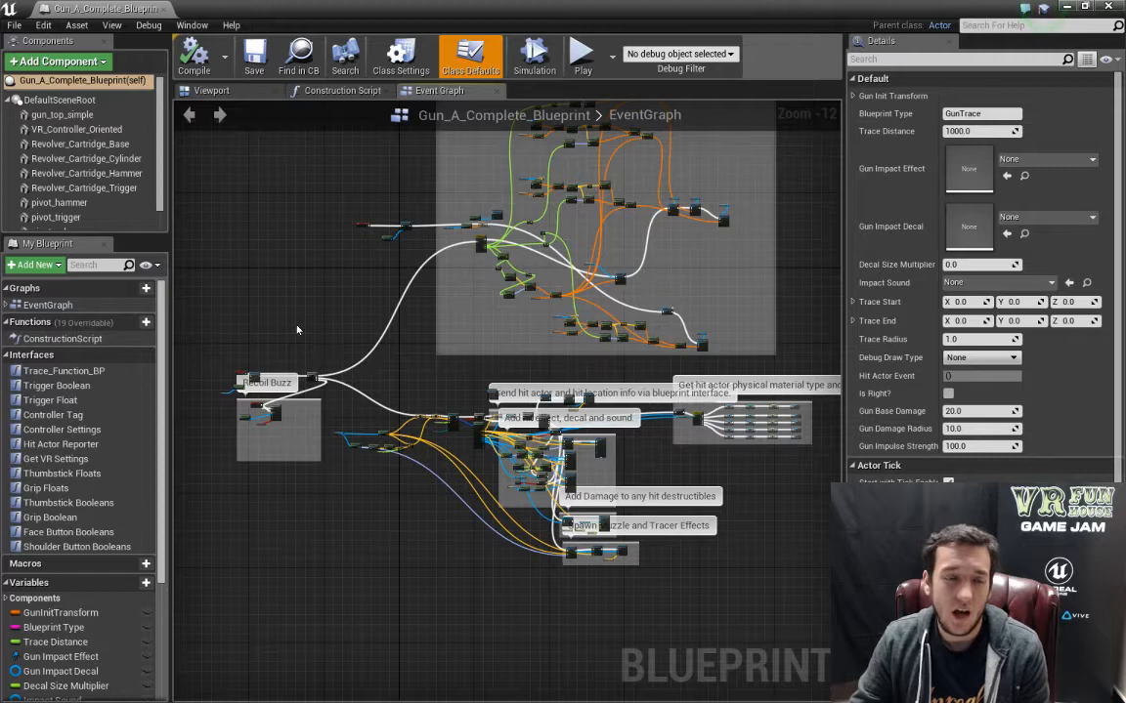
{"action": "right_click_drag", "start_coordinate": [313, 342], "coordinate": [350, 380]}
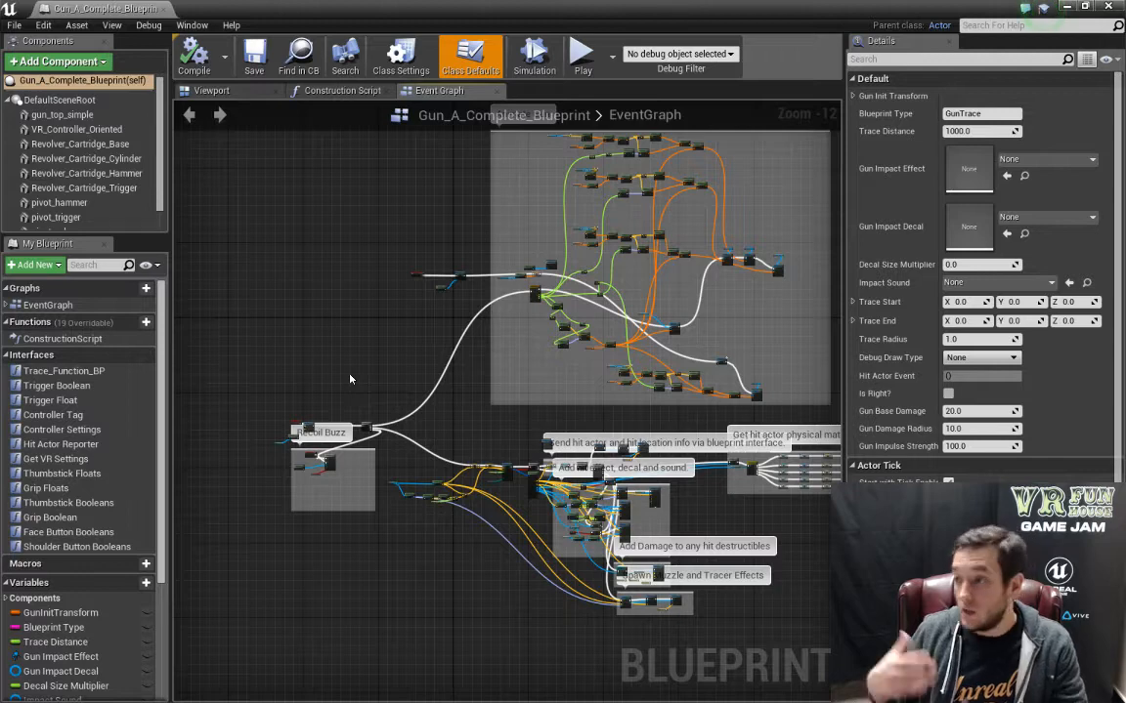
{"action": "scroll", "coordinate": [350, 379], "scroll_direction": "up", "scroll_amount": 3}
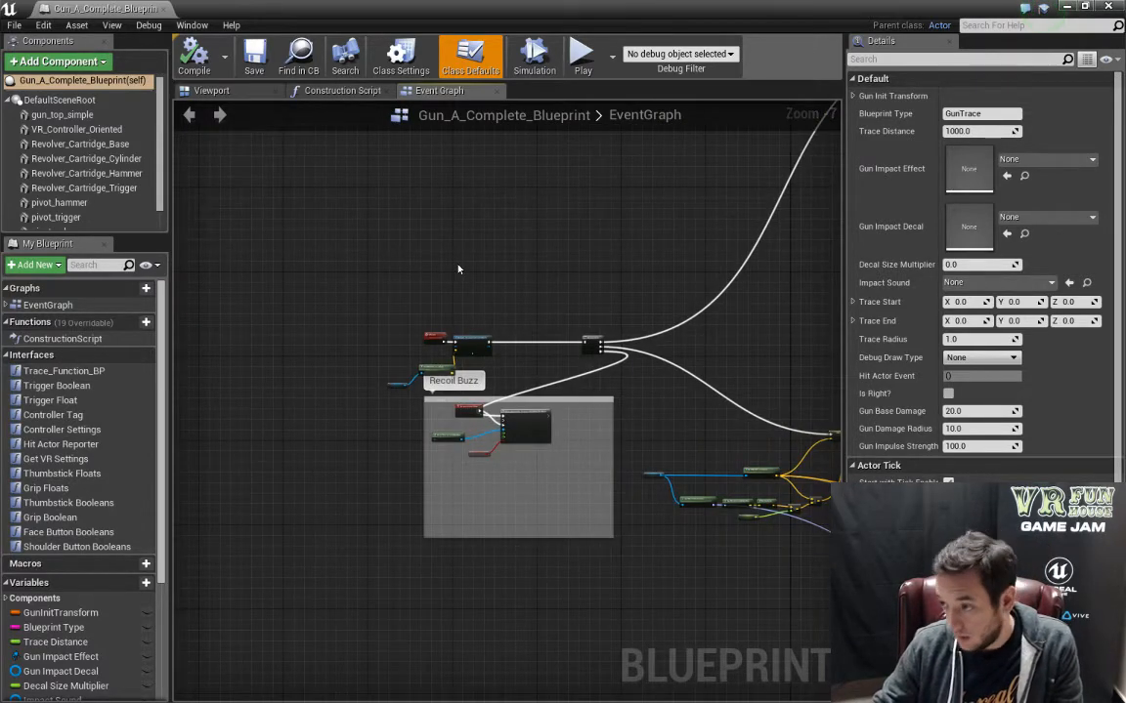
{"action": "scroll", "coordinate": [454, 274], "scroll_direction": "up", "scroll_amount": 1}
{"action": "scroll", "coordinate": [453, 288], "scroll_direction": "up", "scroll_amount": 6}
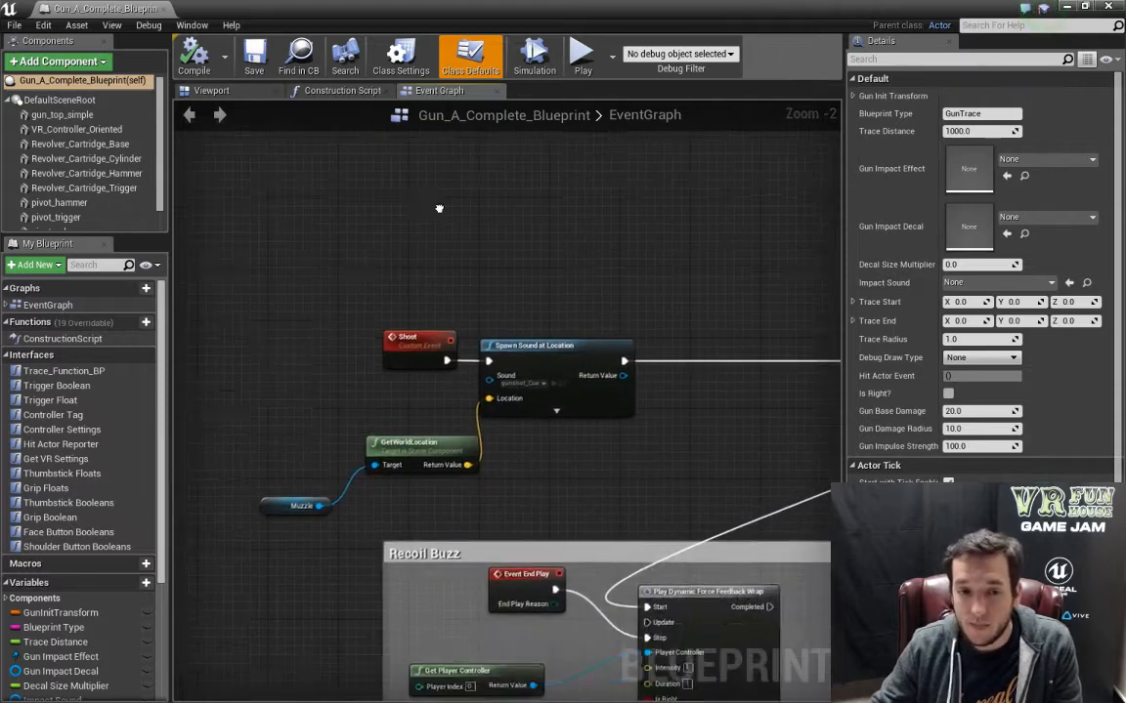
Add a custom event named SuperCustomEvent to the Event Graph and place it above the Shoot event.
{"action": "left_click", "coordinate": [408, 370]}
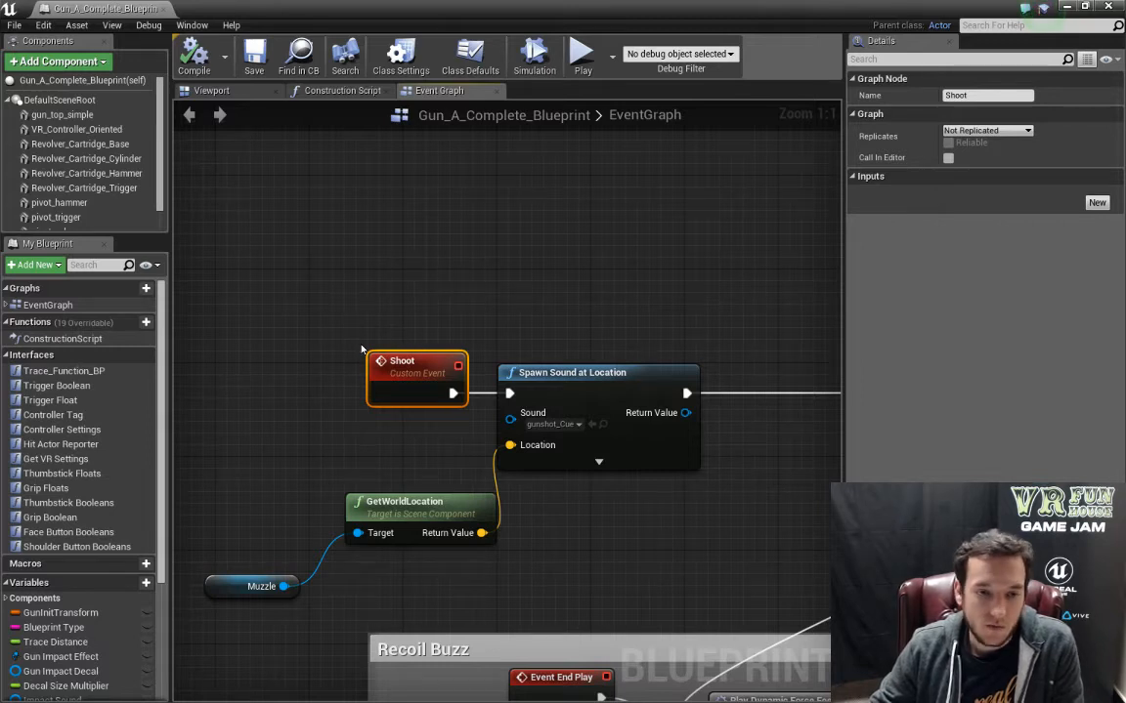
{"action": "left_click", "coordinate": [315, 286]}
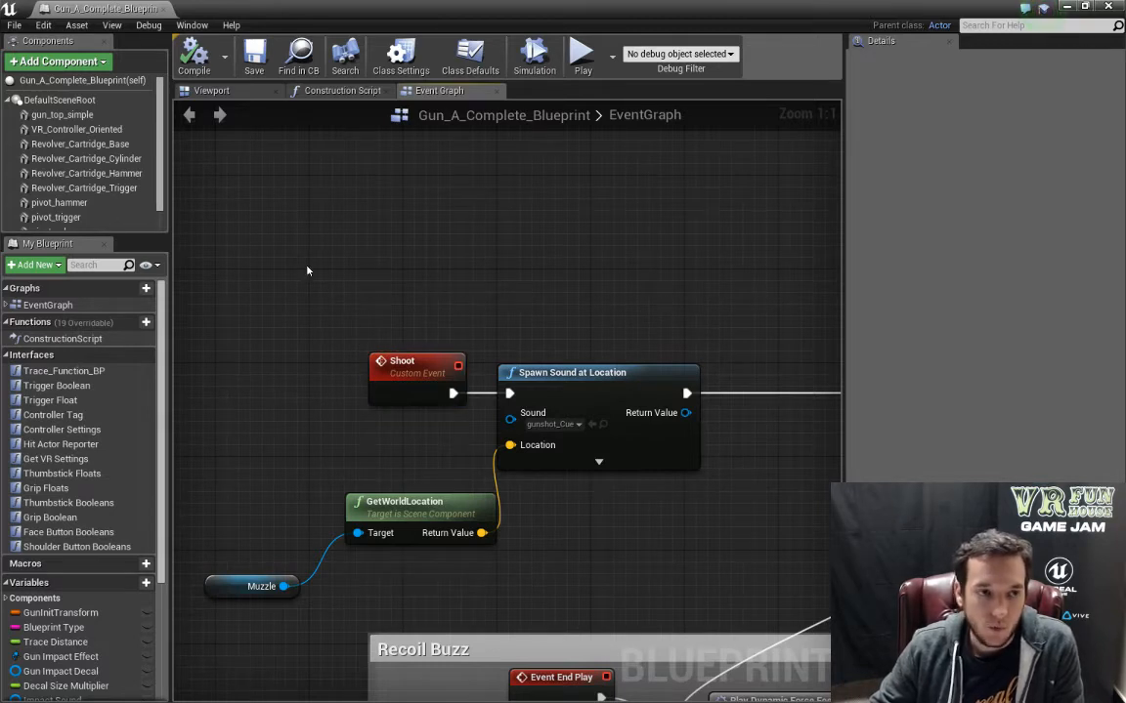
{"action": "right_click", "coordinate": [306, 270]}
{"action": "type", "text": "cu"}
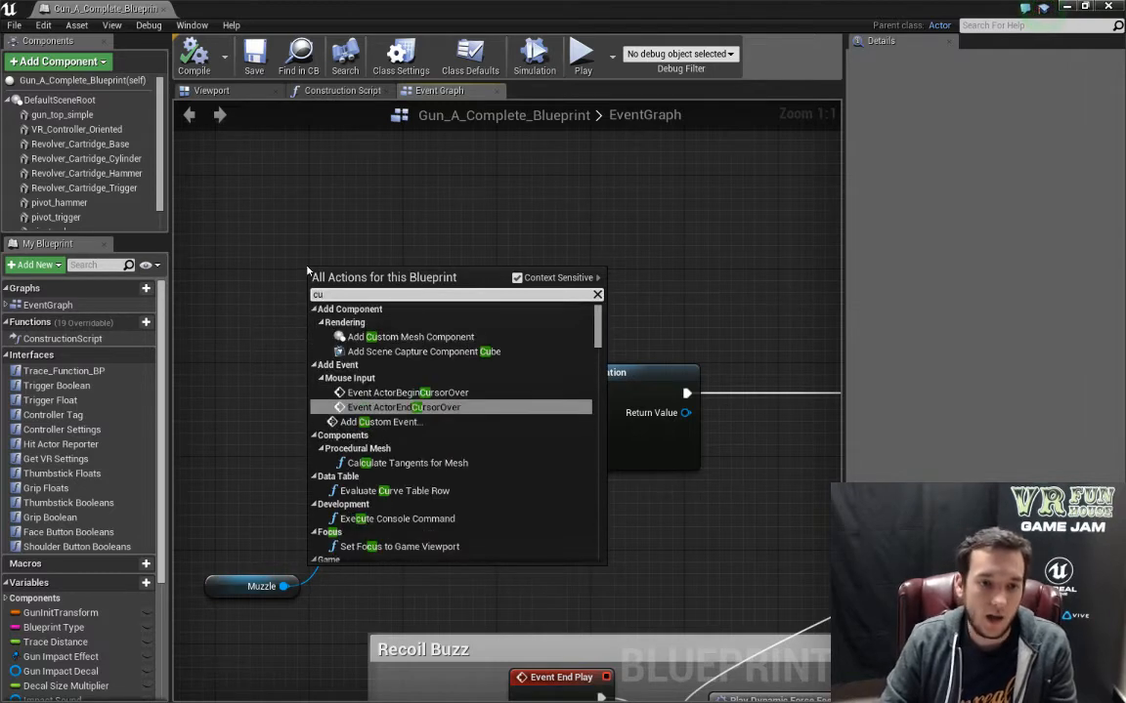
{"action": "key", "text": "Down"}
{"action": "key", "text": "Return"}
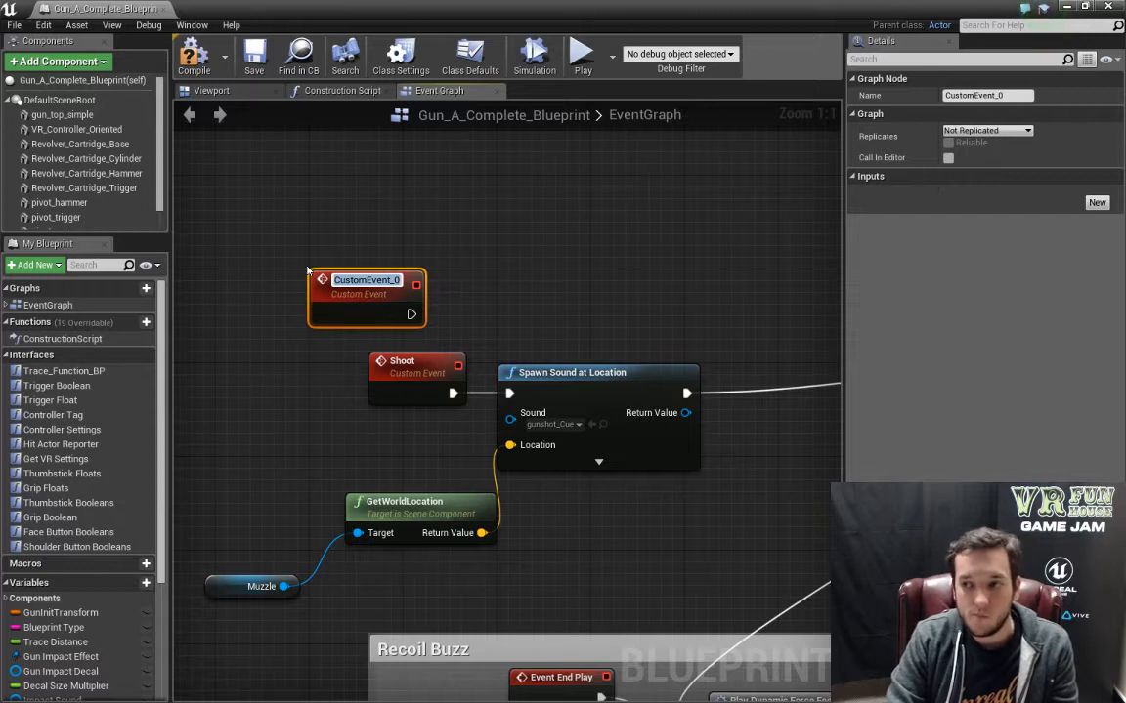
{"action": "type", "text": "S"}
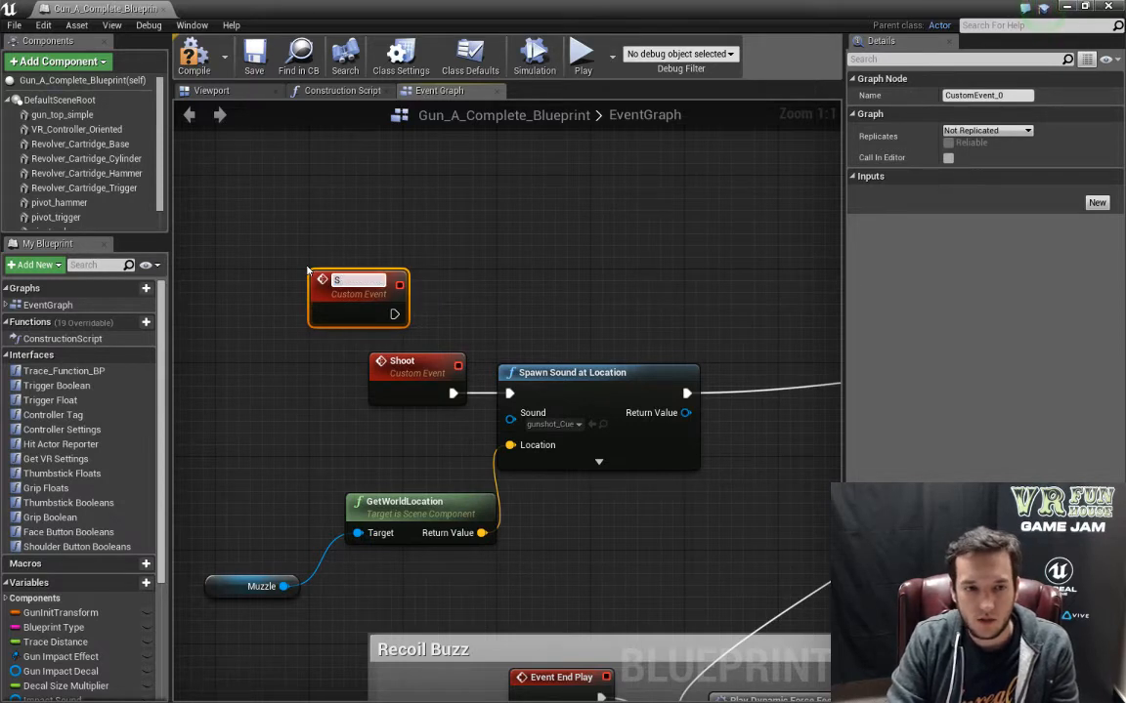
{"action": "type", "text": "uperCustomEvent"}
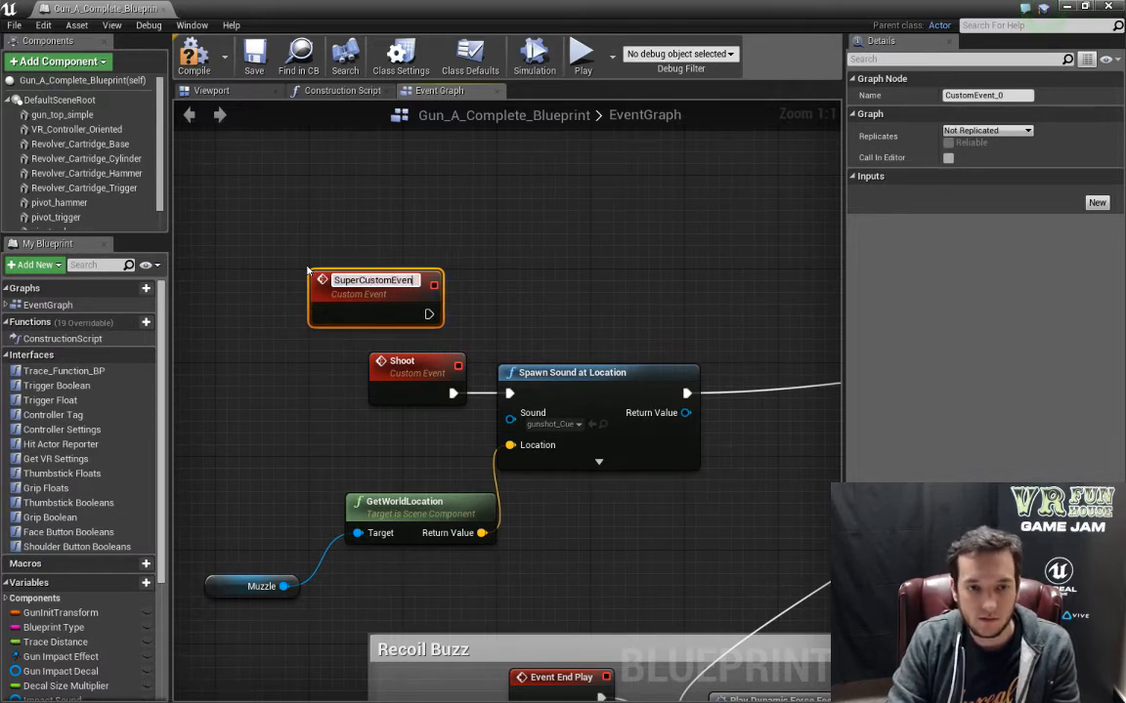
{"action": "key", "text": "Return"}
{"action": "left_click_drag", "start_coordinate": [318, 272], "coordinate": [364, 237]}
{"action": "double_click", "coordinate": [420, 245]}
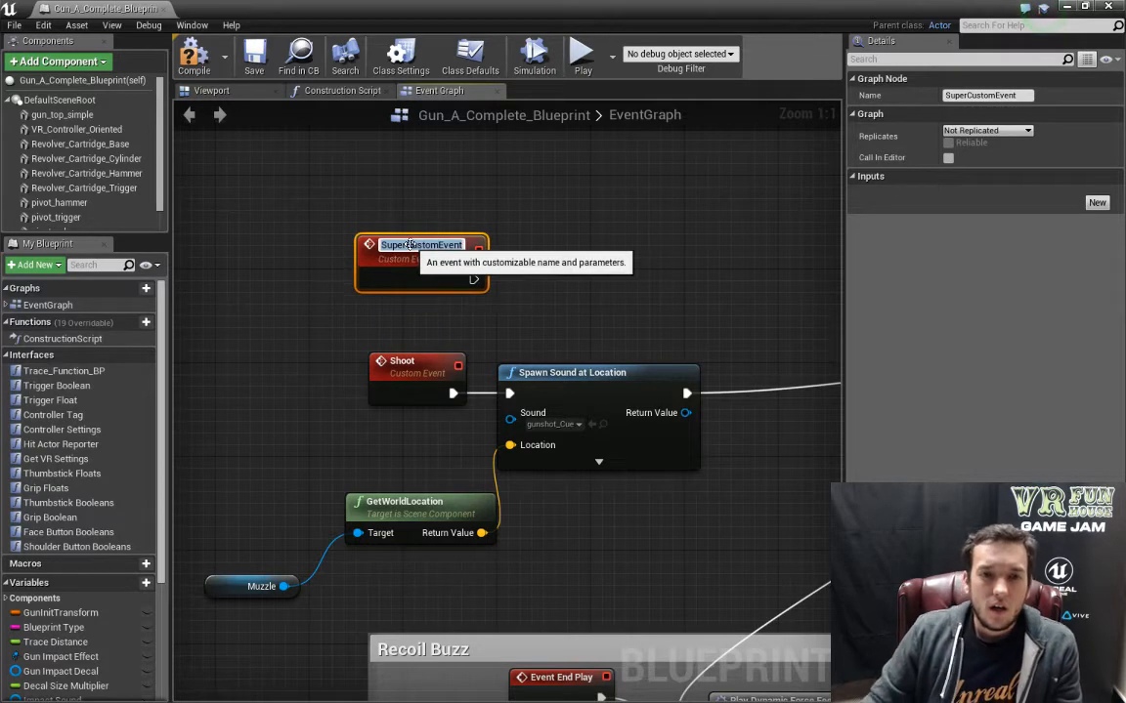
{"action": "left_click", "coordinate": [427, 318]}
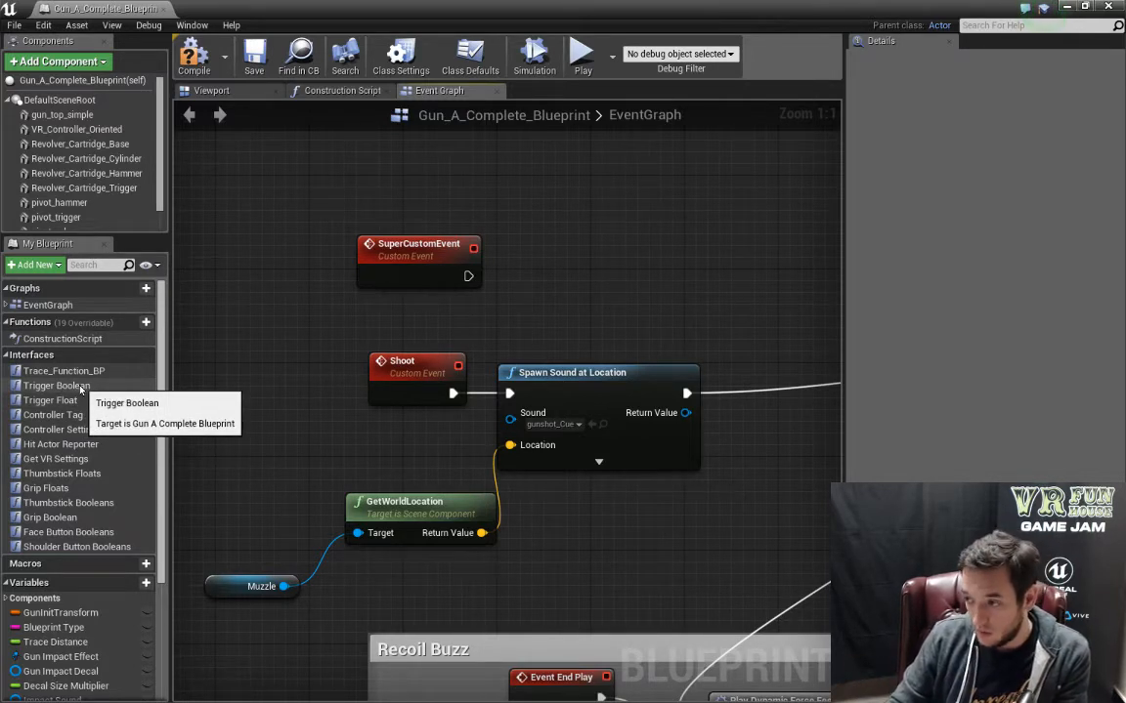
Open the Trigger Boolean interface function and examine its Branch node and the nodes on the True and False paths.
{"action": "left_click", "coordinate": [81, 387]}
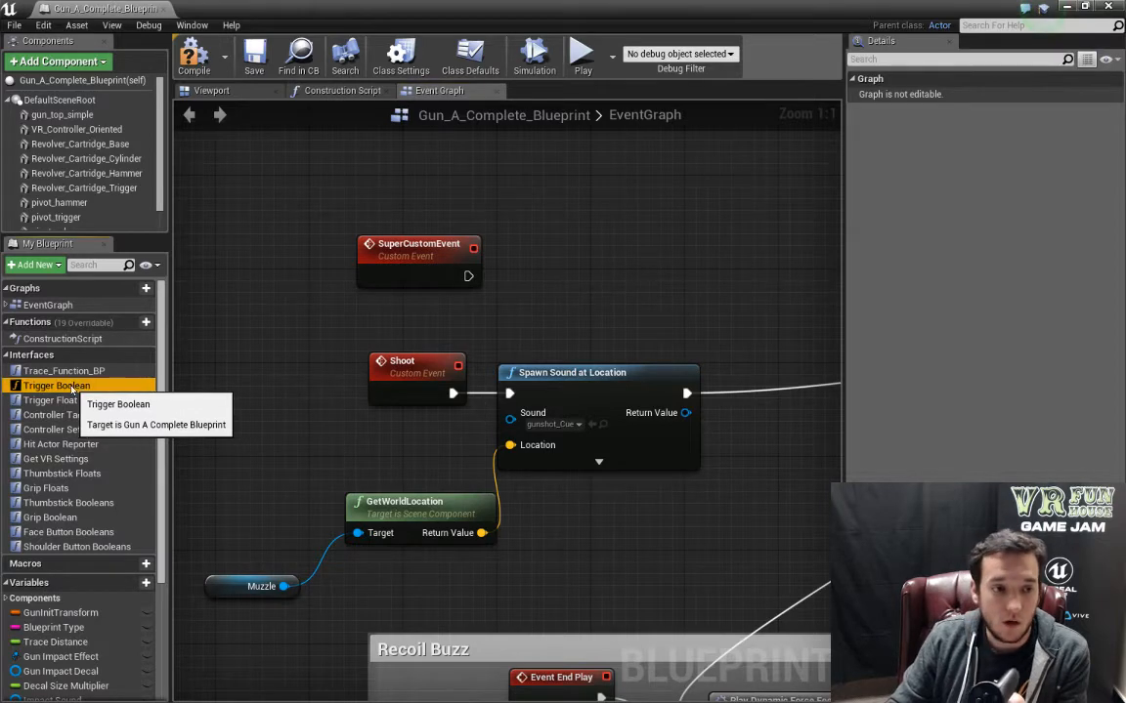
{"action": "double_click", "coordinate": [81, 387]}
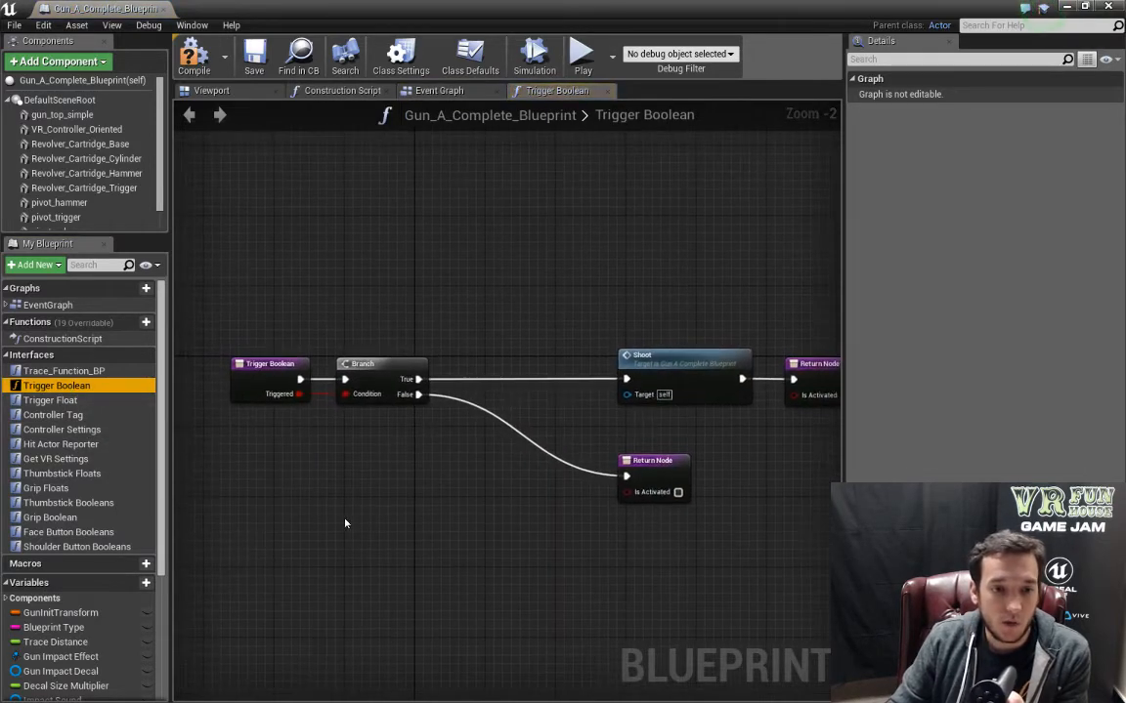
{"action": "left_click", "coordinate": [406, 413]}
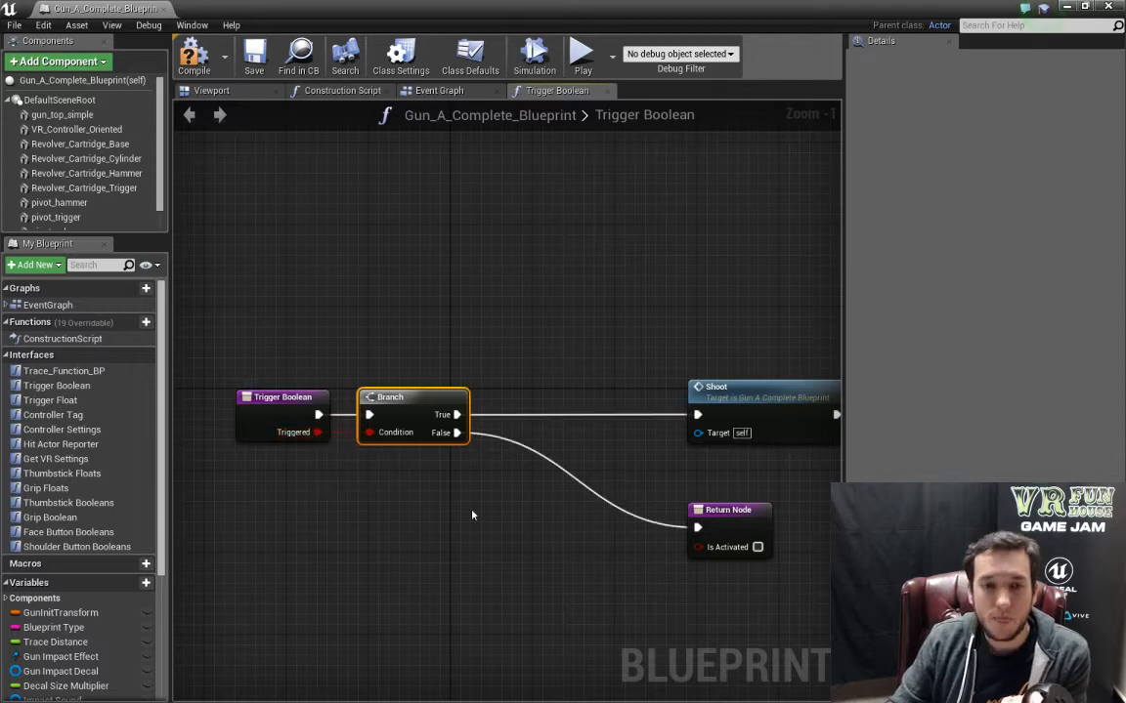
{"action": "right_click_drag", "start_coordinate": [424, 458], "coordinate": [260, 401]}
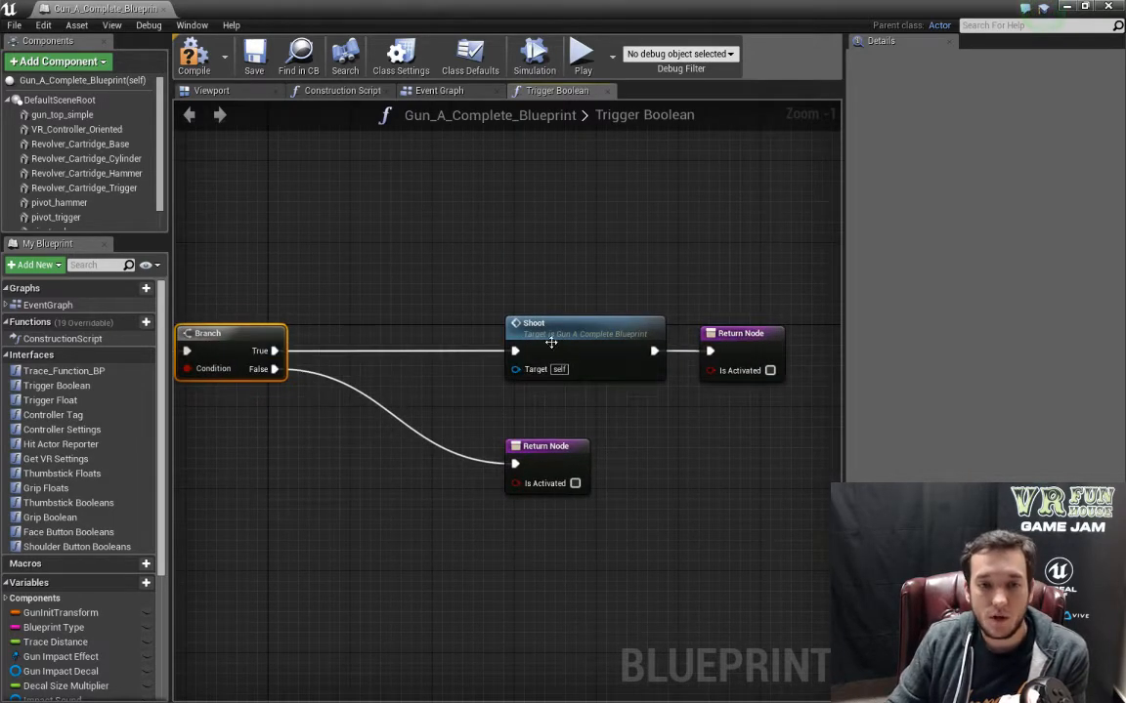
Search the Trigger Boolean graph's available actions for "shoot" and for "super", without adding a node.
{"action": "right_click", "coordinate": [412, 284]}
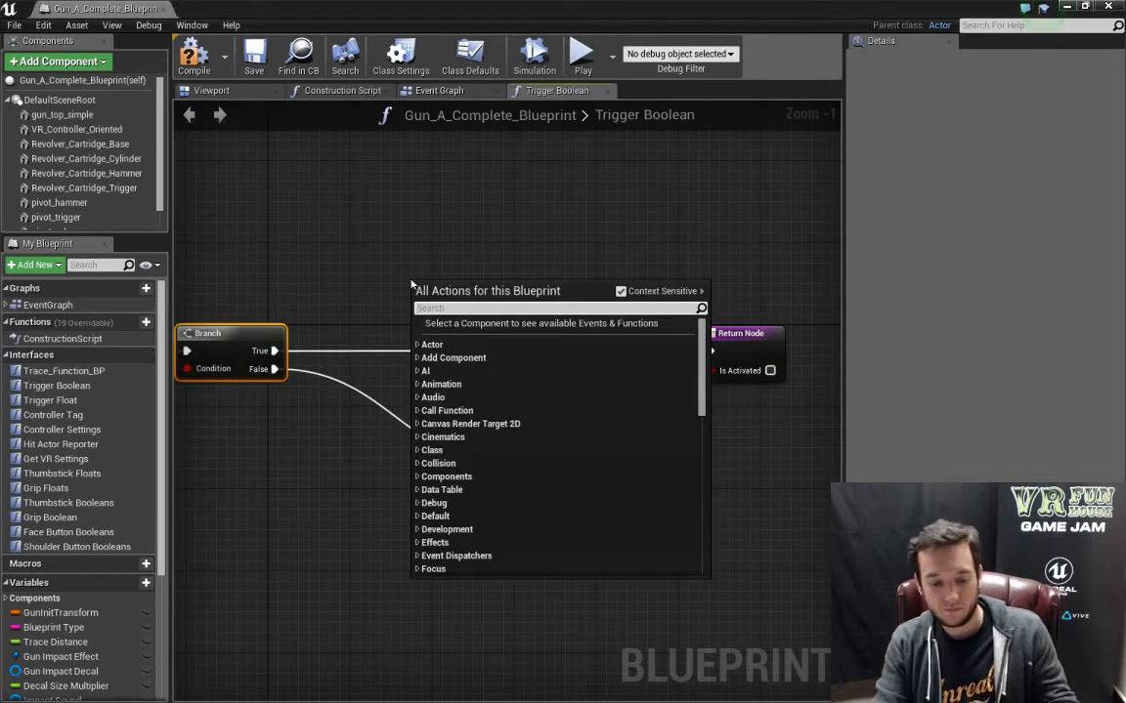
{"action": "type", "text": "shoot"}
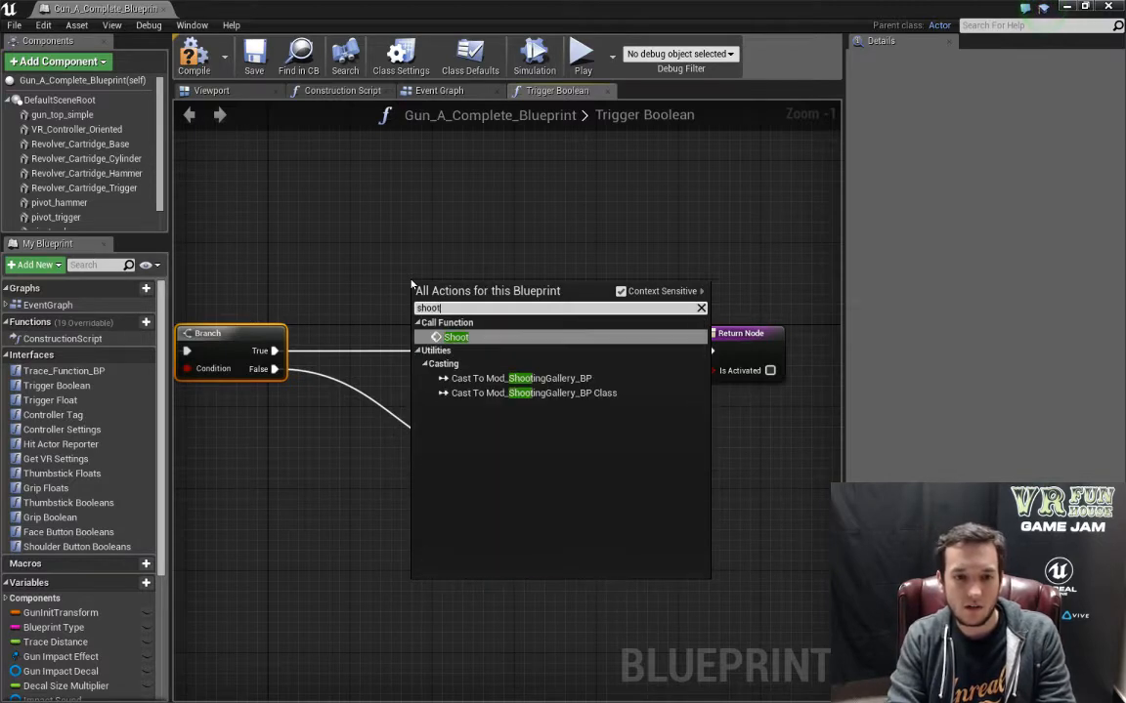
{"action": "key", "text": "BackSpace"}
{"action": "key", "text": "BackSpace"}
{"action": "key", "text": "BackSpace"}
{"action": "key", "text": "BackSpace"}
{"action": "key", "text": "BackSpace"}
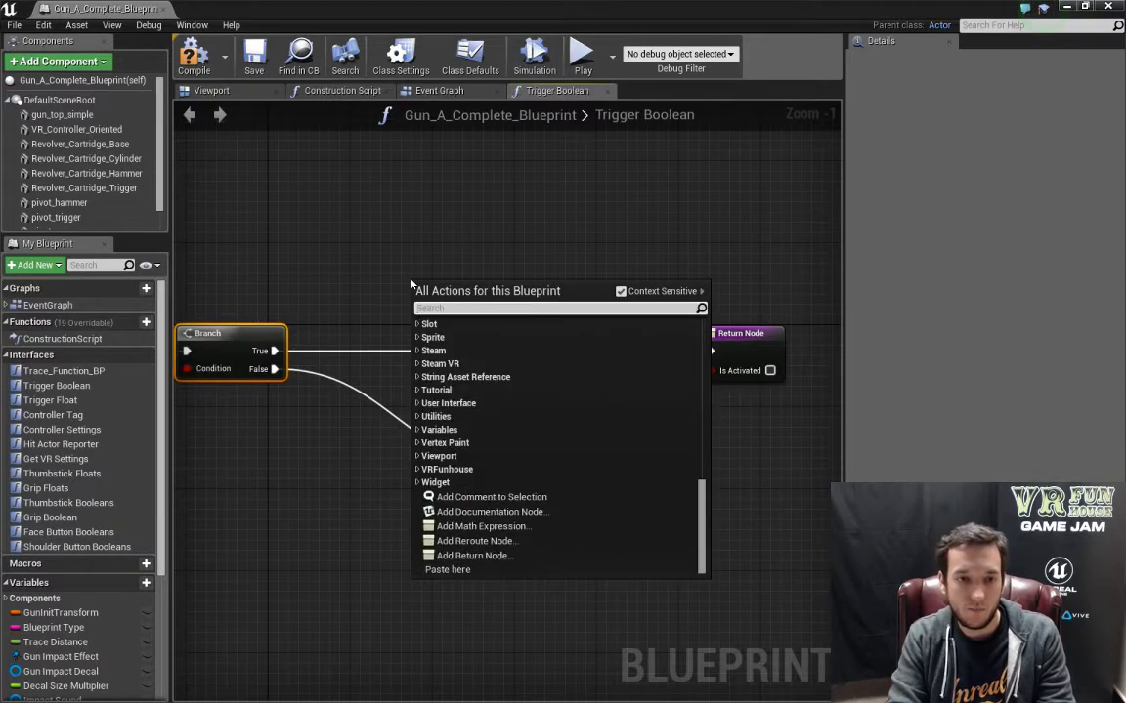
{"action": "type", "text": "super"}
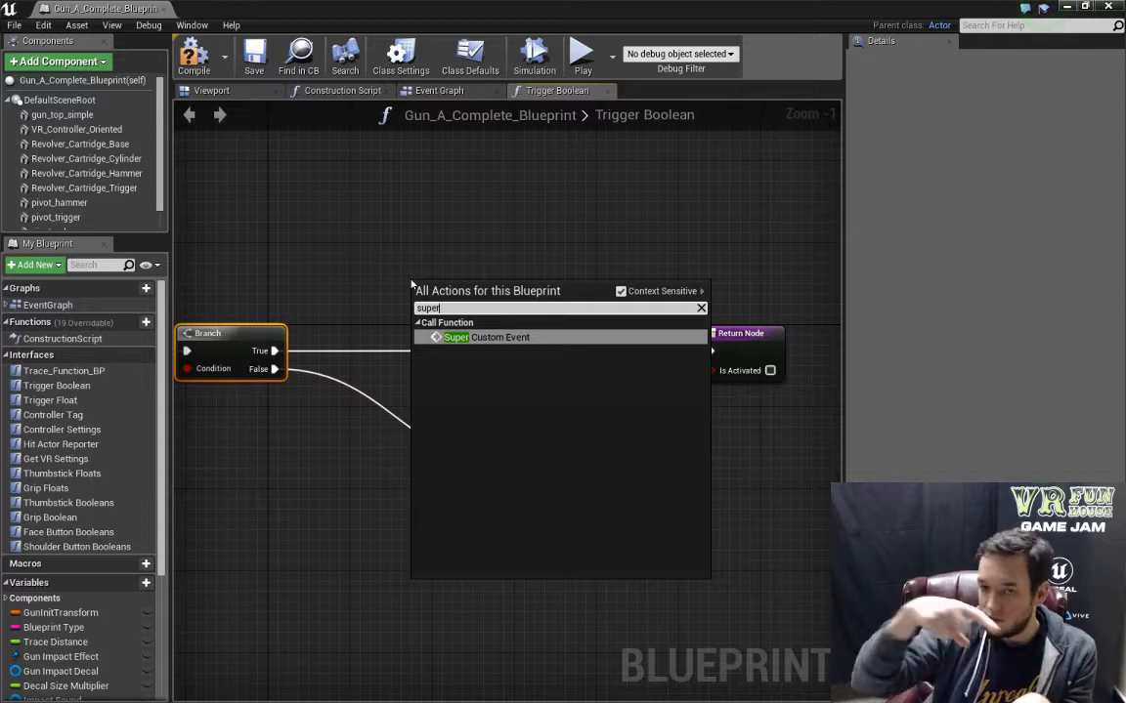
{"action": "key", "text": "Return"}
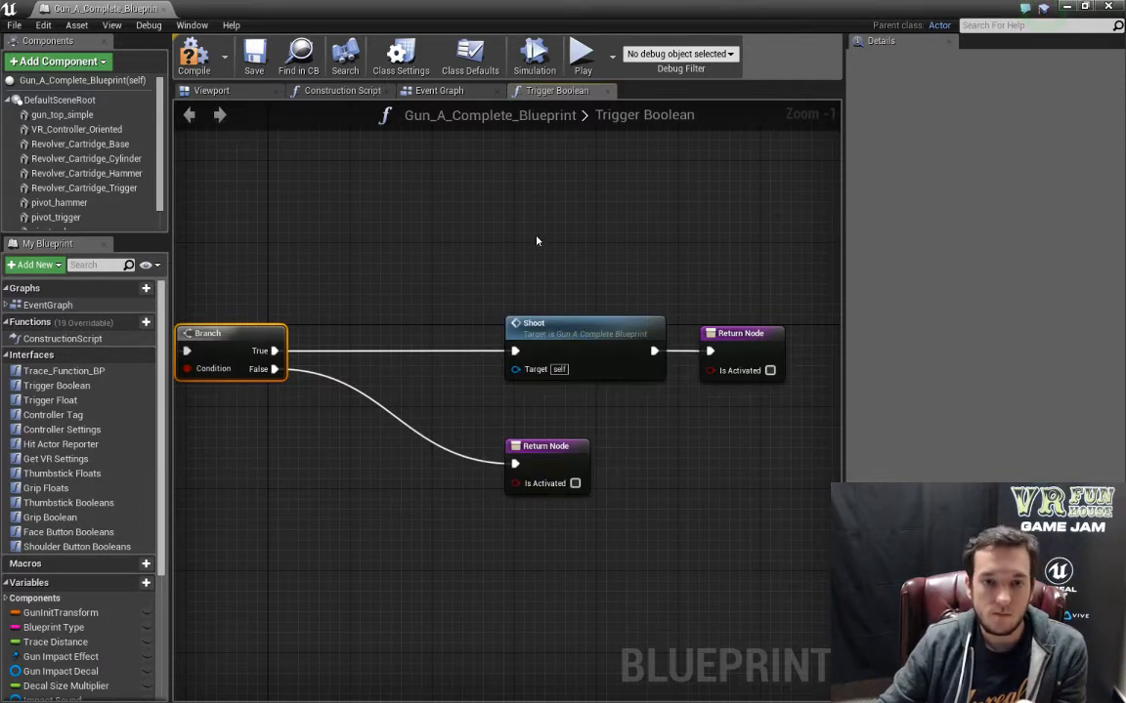
Examine how the Trigger Boolean function runs from the Branch through the Shoot call to the two Return Nodes.
{"action": "right_click_drag", "start_coordinate": [536, 240], "coordinate": [478, 200]}
{"action": "left_click", "coordinate": [547, 303]}
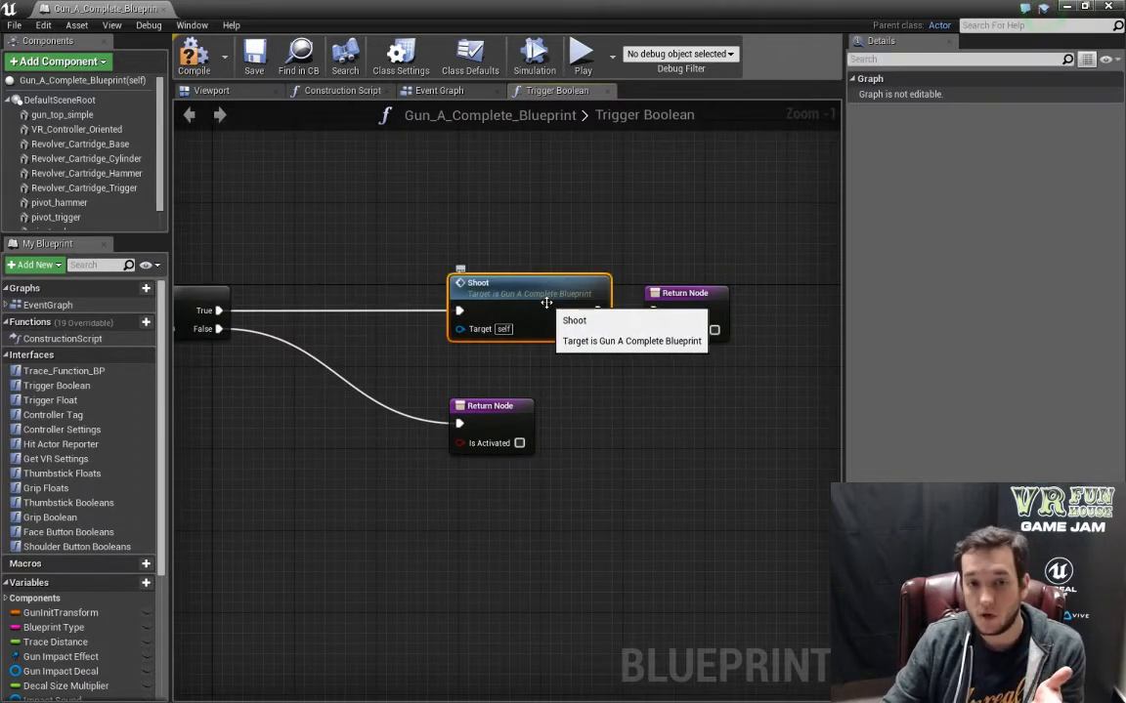
{"action": "left_click", "coordinate": [683, 298]}
{"action": "right_click_drag", "start_coordinate": [632, 454], "coordinate": [745, 440]}
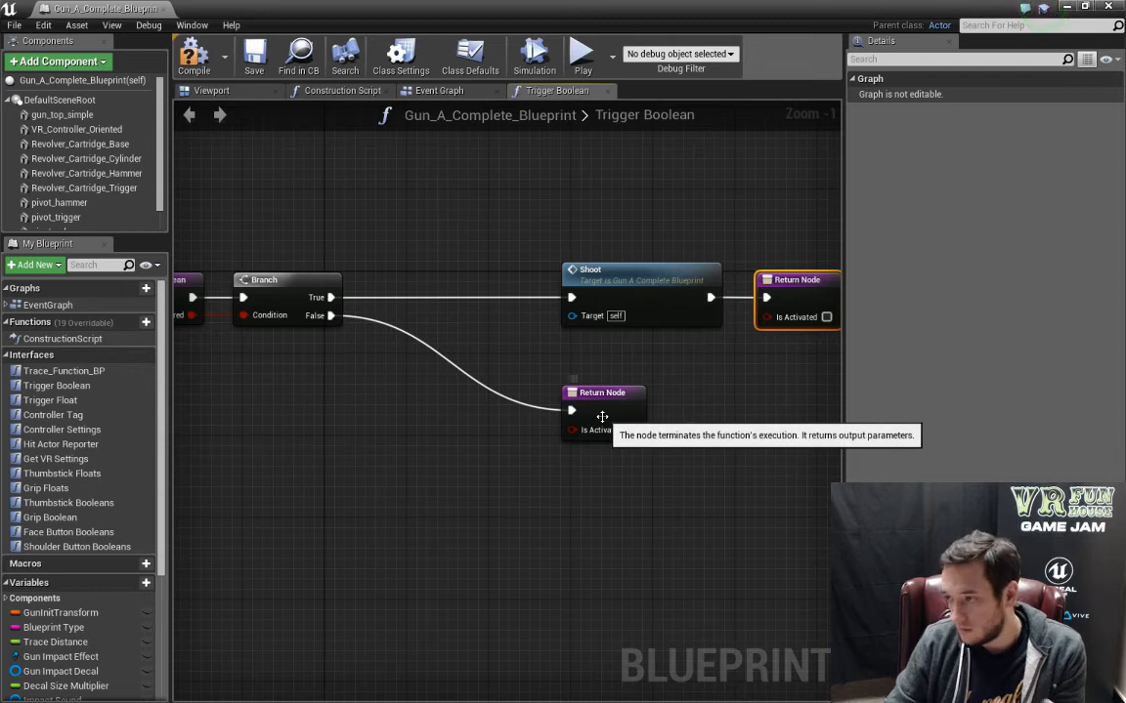
{"action": "left_click", "coordinate": [386, 441]}
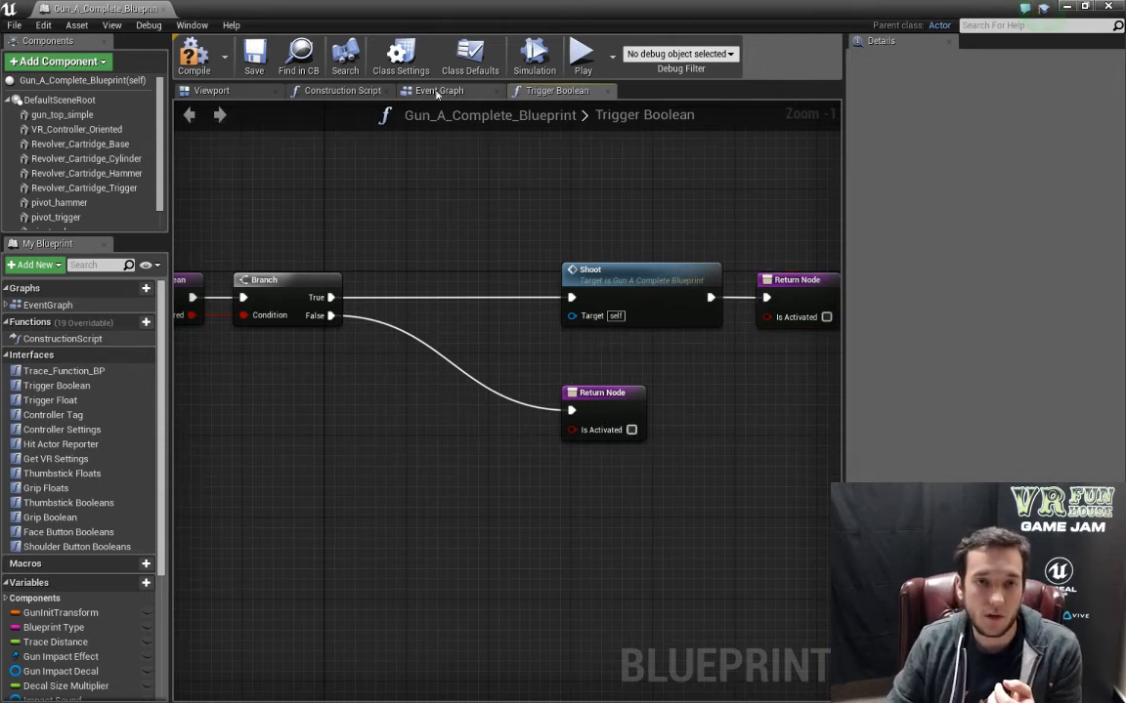
{"action": "right_click_drag", "start_coordinate": [387, 464], "coordinate": [558, 480]}
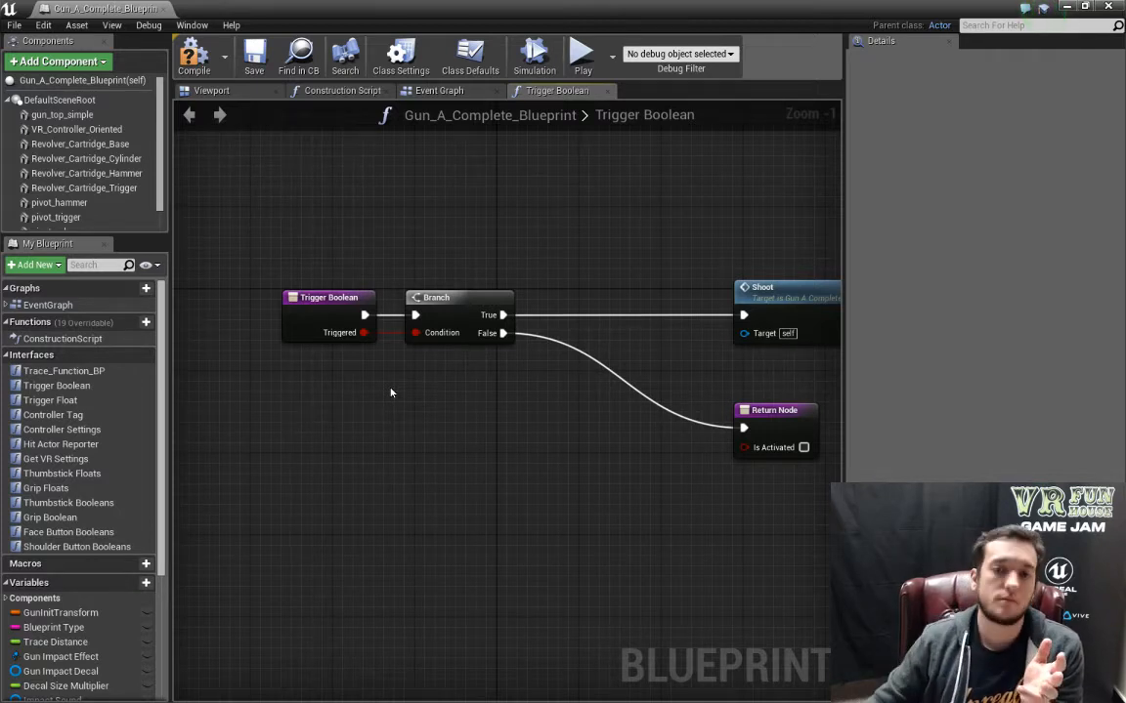
{"action": "right_click_drag", "start_coordinate": [547, 422], "coordinate": [395, 391]}
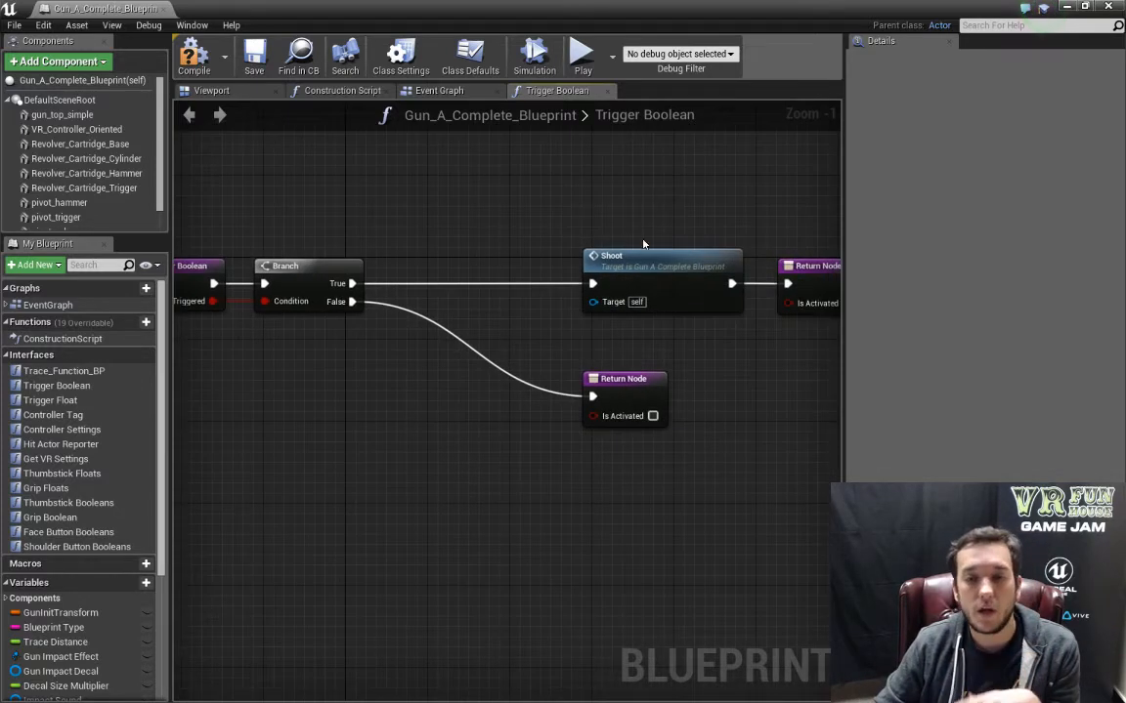
Follow the Shoot event in the Event Graph from Spawn Sound at Location through the Sequence to the Animate Gun section.
{"action": "left_click", "coordinate": [430, 90]}
{"action": "right_click_drag", "start_coordinate": [689, 528], "coordinate": [576, 446]}
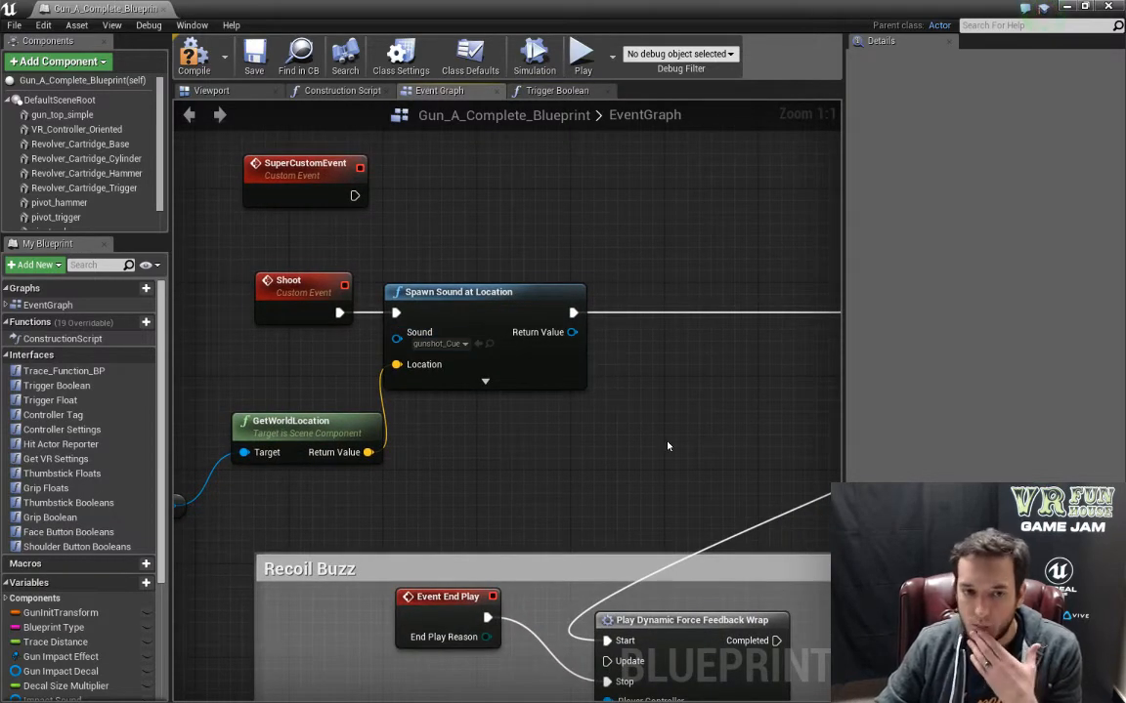
{"action": "left_click", "coordinate": [496, 293]}
{"action": "right_click_drag", "start_coordinate": [695, 393], "coordinate": [296, 326]}
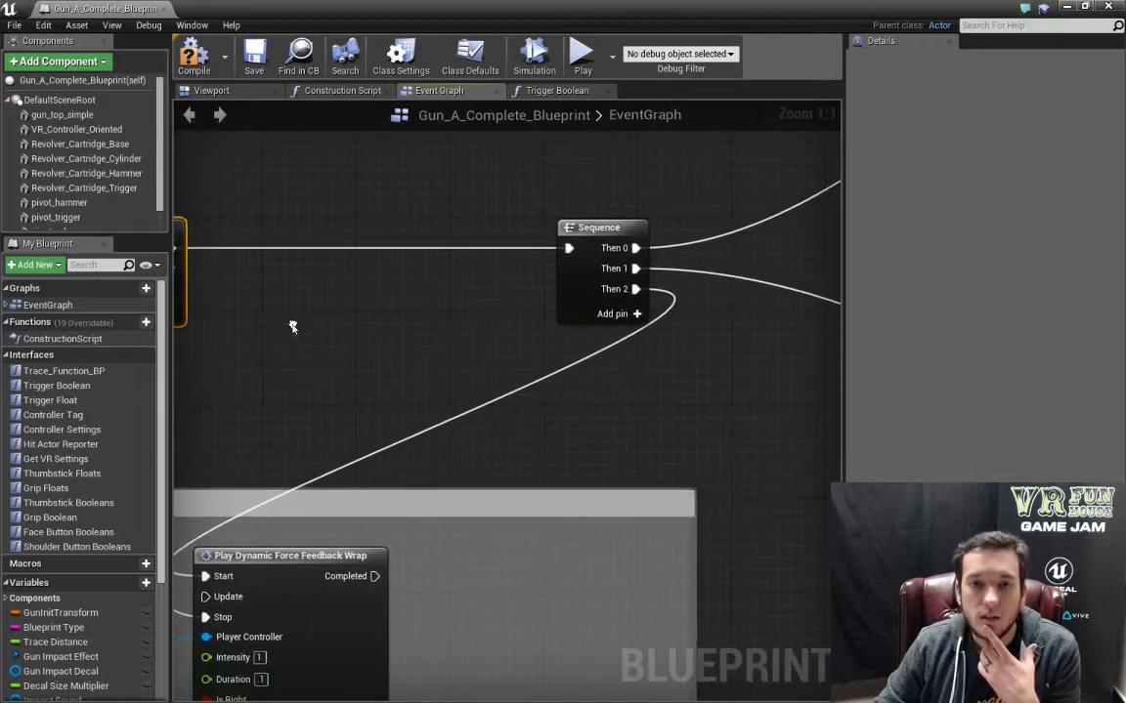
{"action": "right_click_drag", "start_coordinate": [703, 353], "coordinate": [540, 403]}
{"action": "scroll", "coordinate": [540, 403], "scroll_direction": "down", "scroll_amount": 10}
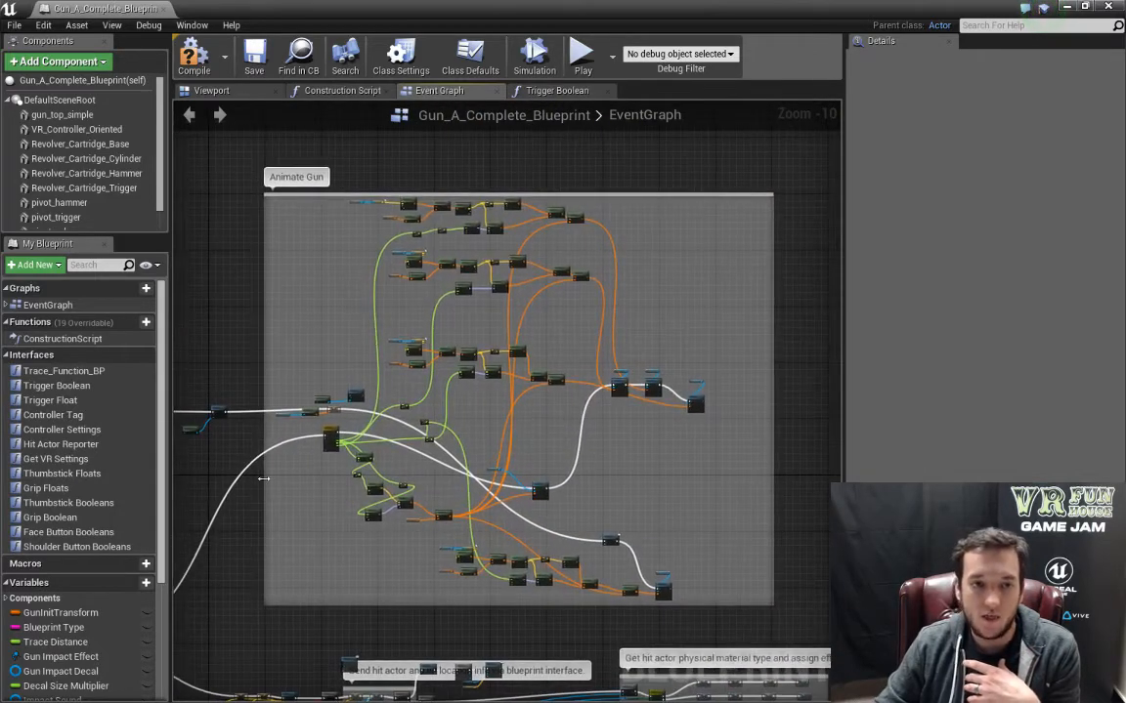
{"action": "scroll", "coordinate": [215, 356], "scroll_direction": "up", "scroll_amount": 1}
{"action": "right_click_drag", "start_coordinate": [232, 390], "coordinate": [181, 402]}
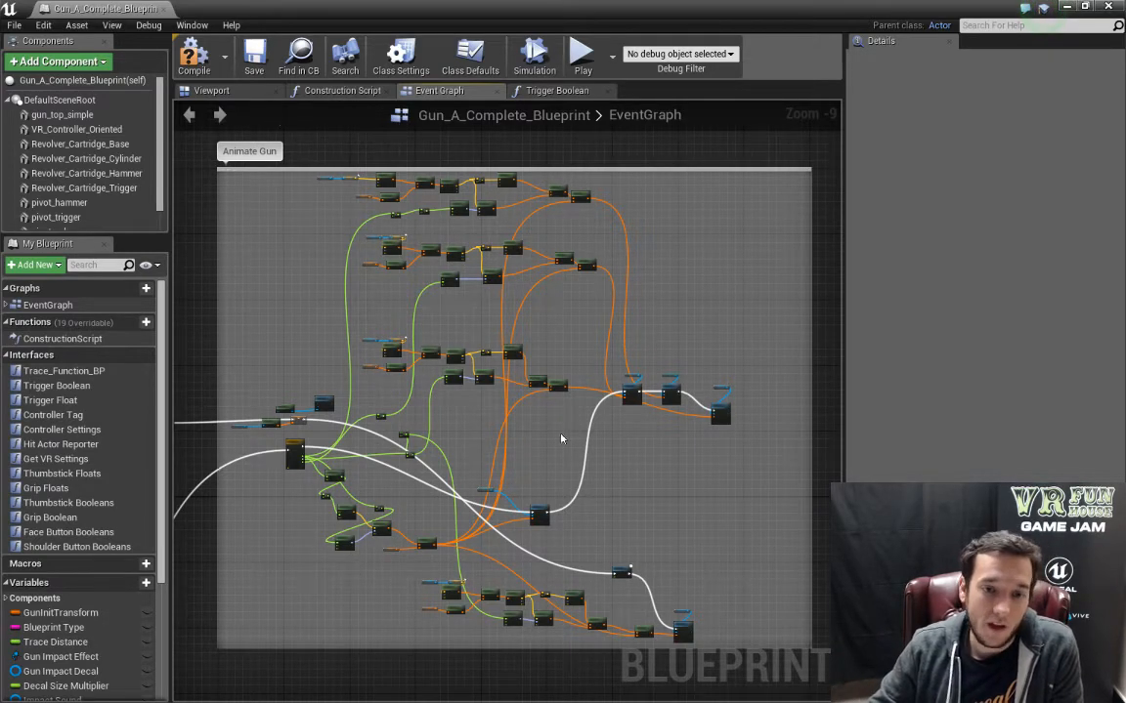
View the revolver model in the blueprint's 3D viewport and inspect its hammer, trigger and cylinder components.
{"action": "left_click", "coordinate": [208, 91]}
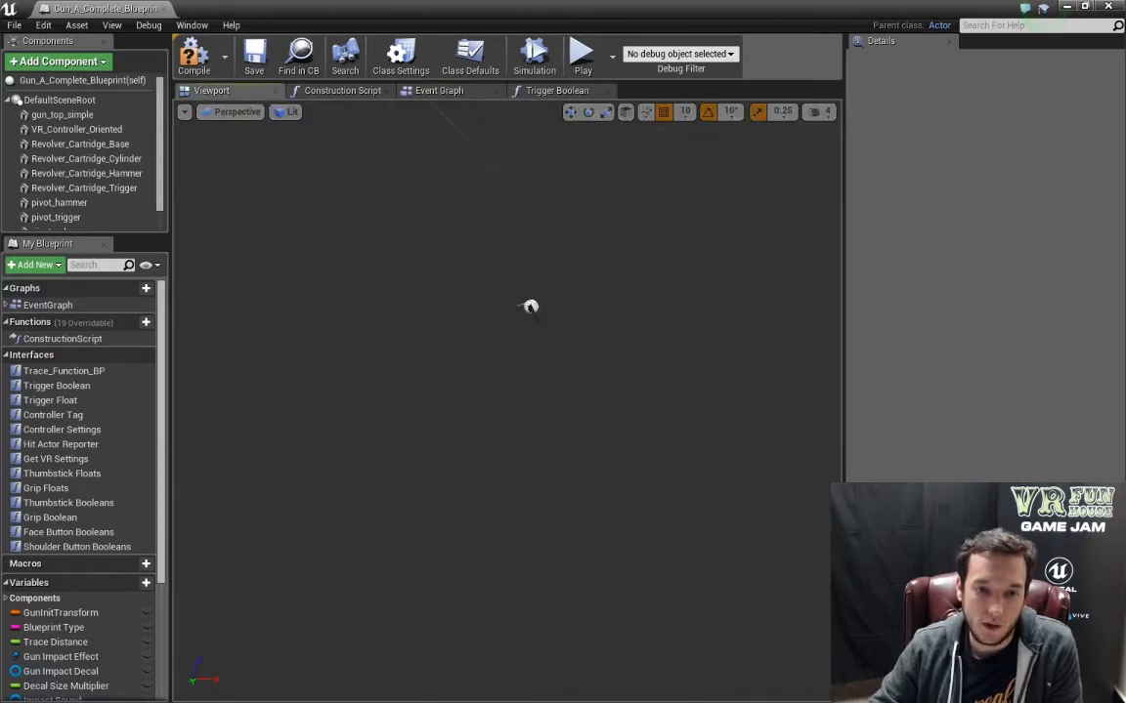
{"action": "key", "text": "w"}
{"action": "right_click_drag", "start_coordinate": [349, 410], "coordinate": [337, 352]}
{"action": "left_click", "coordinate": [600, 269]}
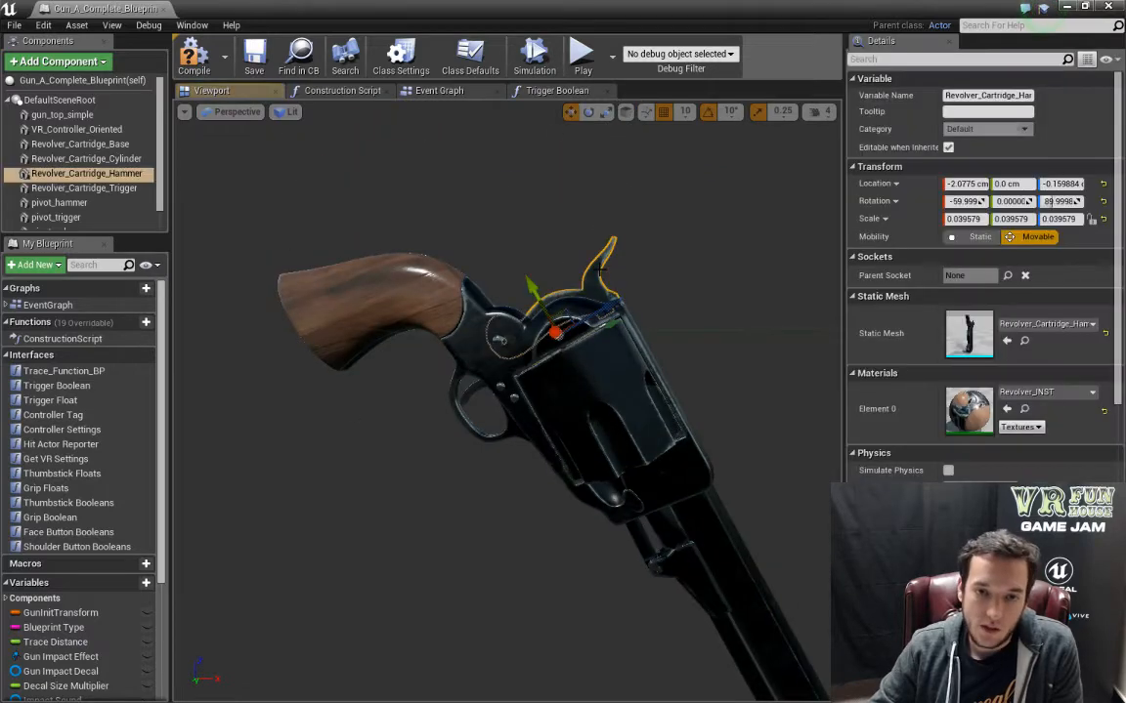
{"action": "left_click", "coordinate": [468, 396]}
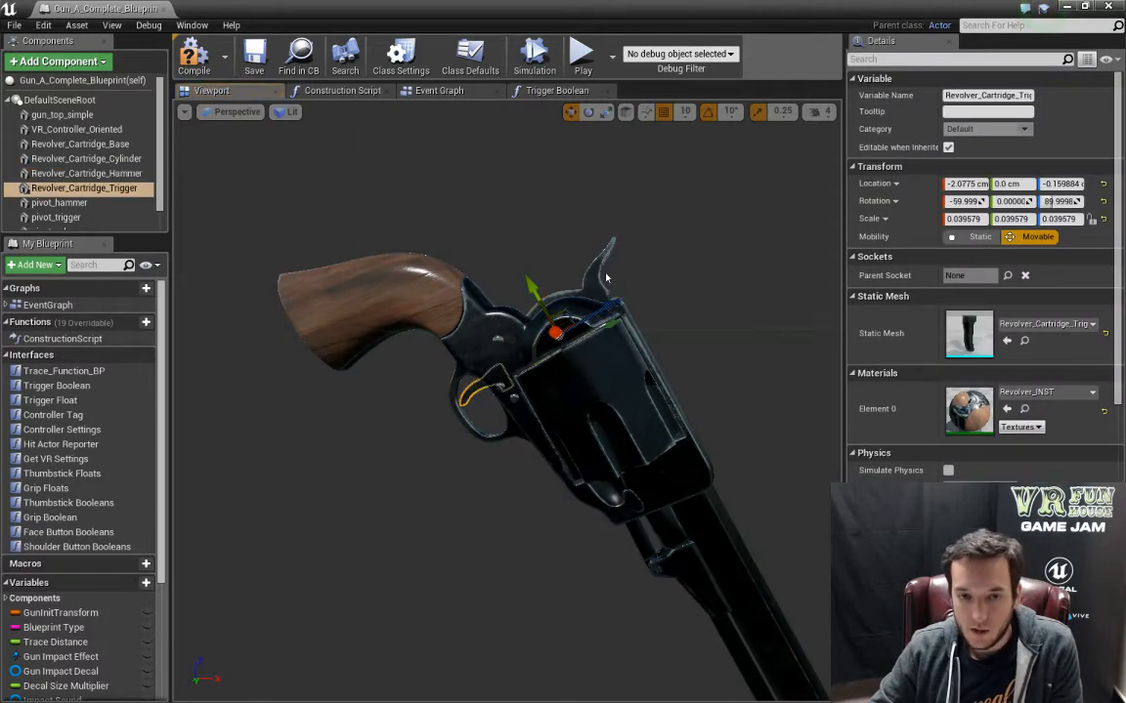
{"action": "left_click", "coordinate": [549, 306]}
{"action": "left_click", "coordinate": [615, 374]}
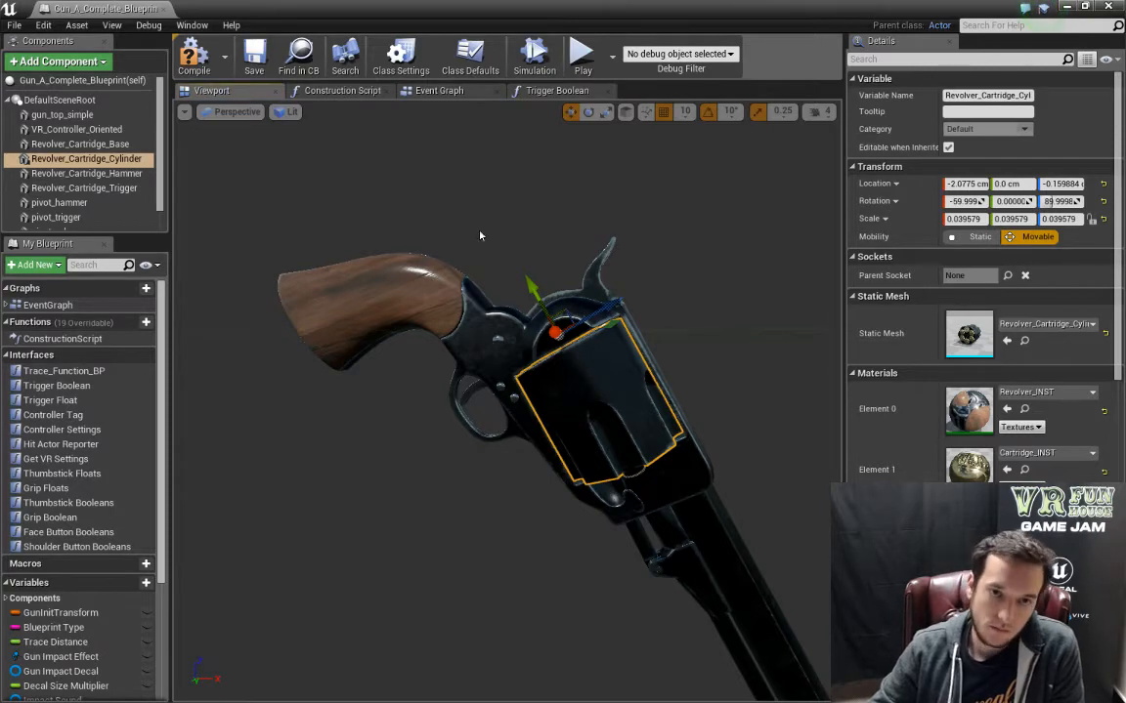
Examine the Timeline_0 node and its Recoil, Hammer and Cyl outputs in the Event Graph's Animate Gun section.
{"action": "left_click", "coordinate": [543, 90]}
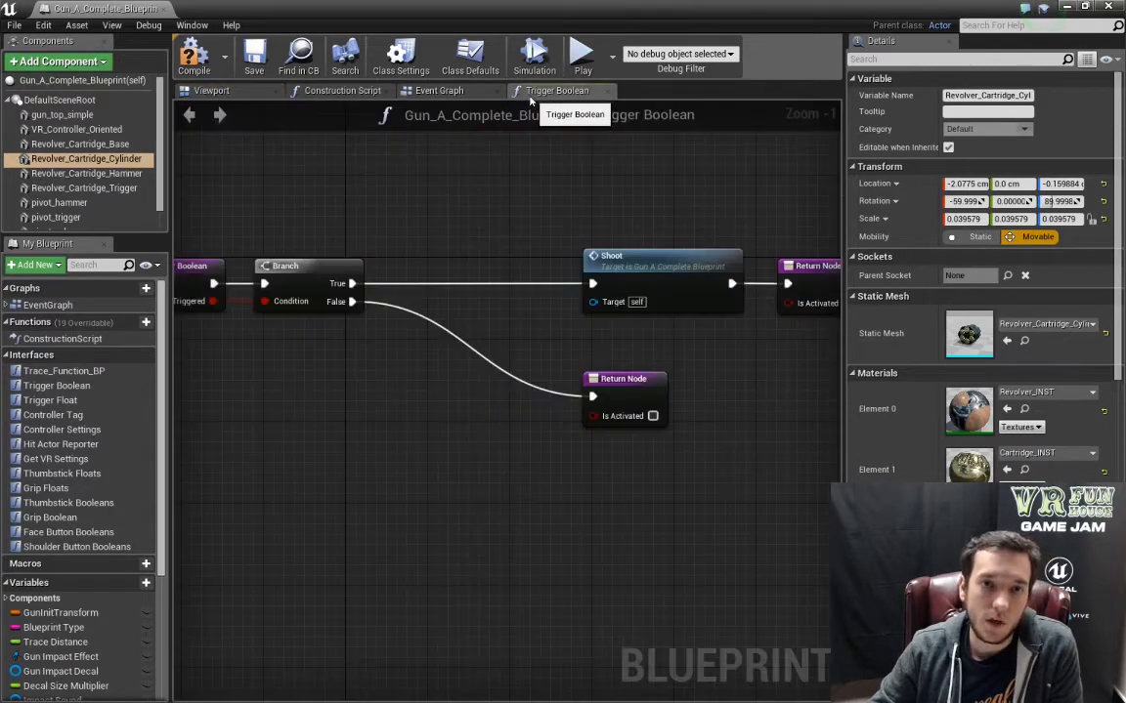
{"action": "left_click", "coordinate": [439, 89]}
{"action": "scroll", "coordinate": [436, 346], "scroll_direction": "up", "scroll_amount": 5}
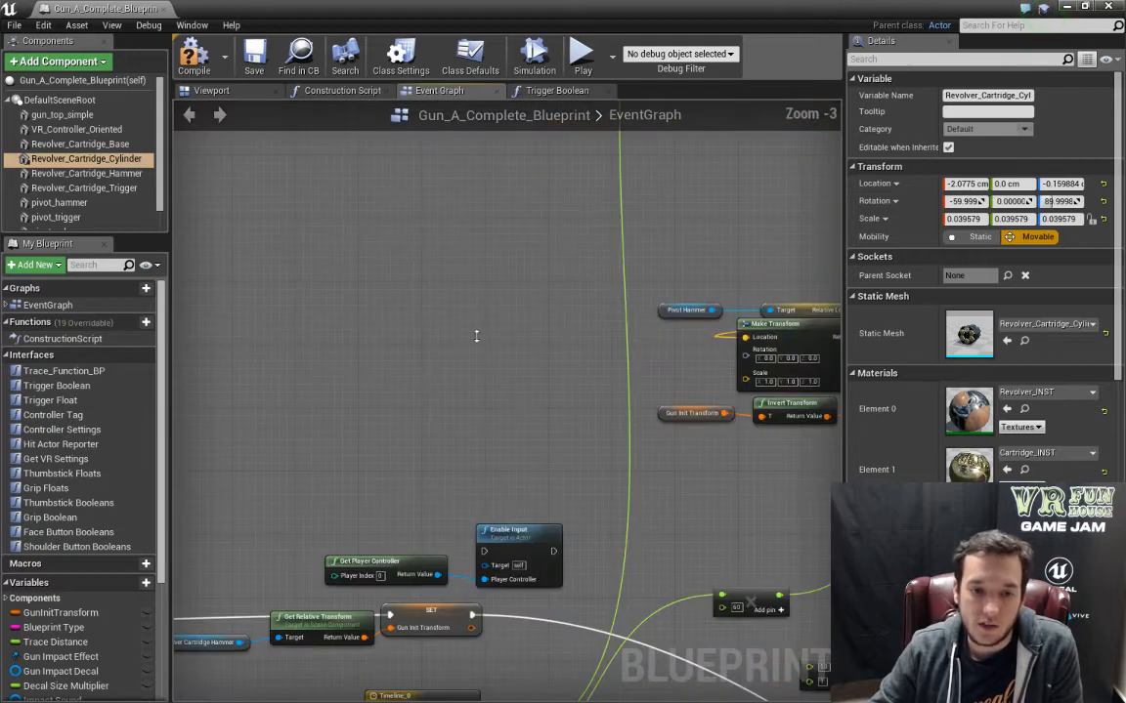
{"action": "right_click_drag", "start_coordinate": [476, 336], "coordinate": [407, 148]}
{"action": "left_click", "coordinate": [379, 512]}
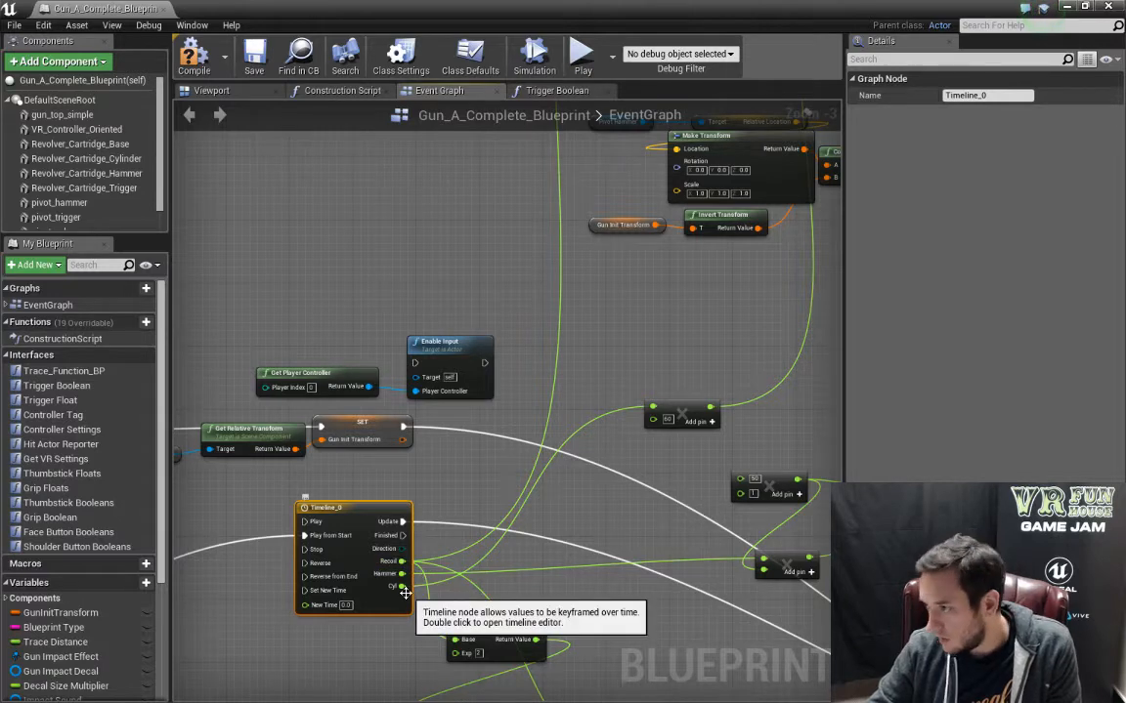
{"action": "scroll", "coordinate": [523, 440], "scroll_direction": "down", "scroll_amount": 6}
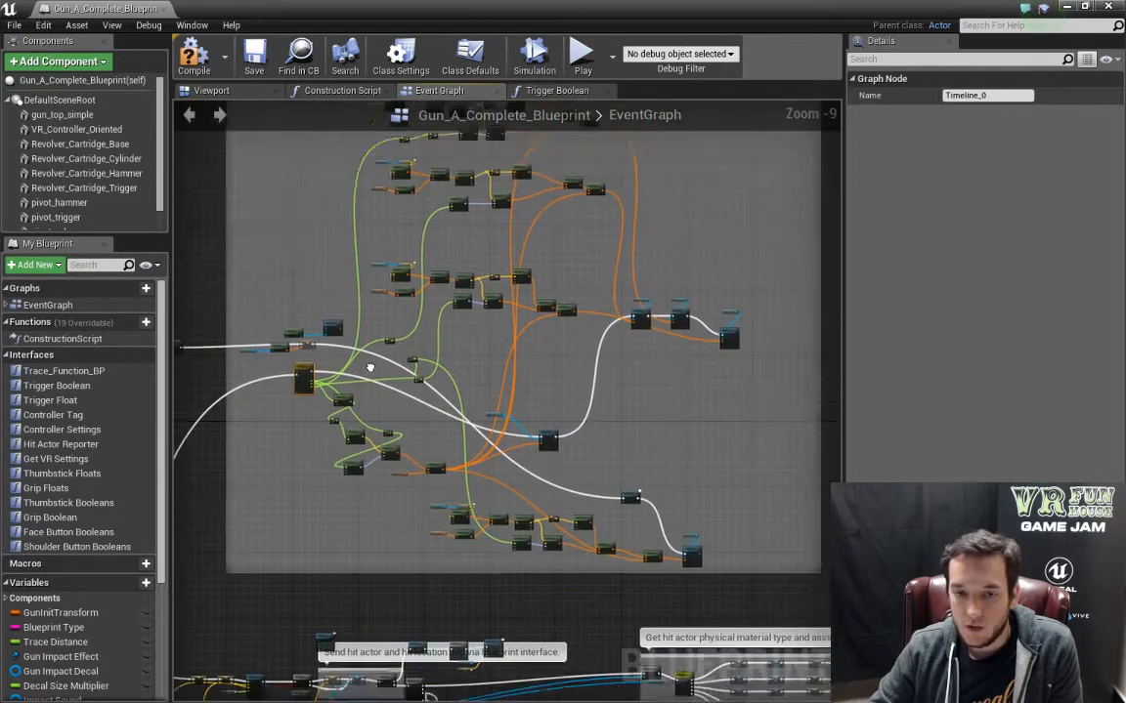
{"action": "right_click_drag", "start_coordinate": [370, 367], "coordinate": [351, 434]}
{"action": "scroll", "coordinate": [278, 477], "scroll_direction": "up", "scroll_amount": 7}
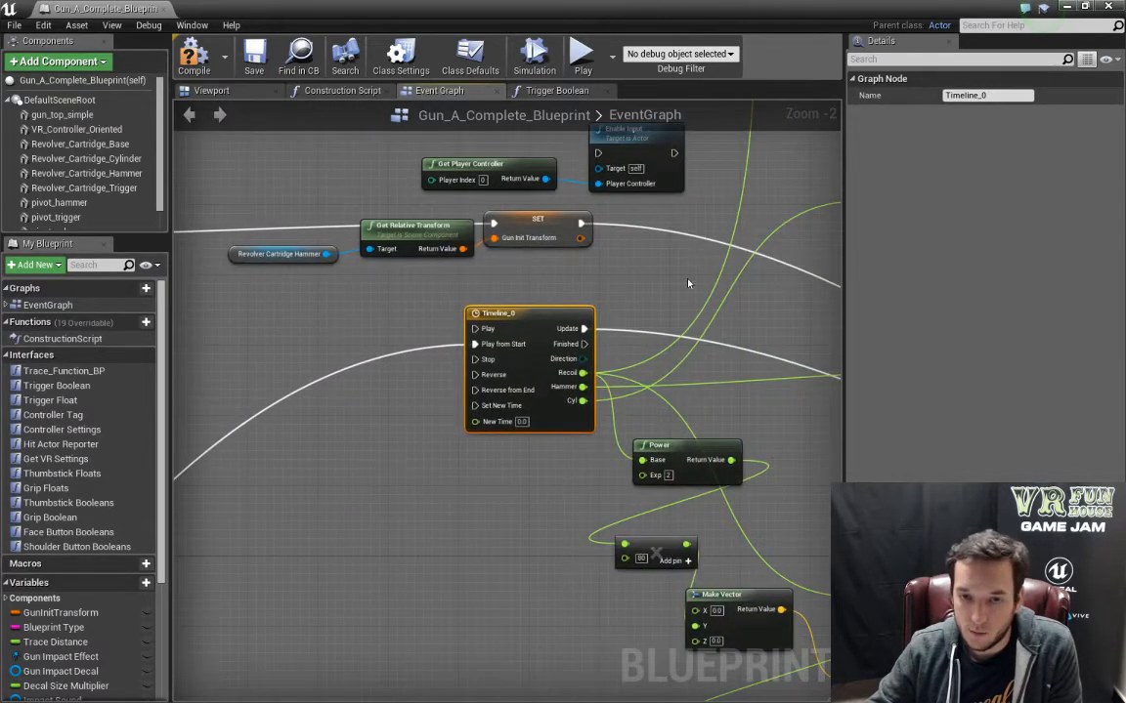
Examine the rotator and transform nodes fed by the timeline outputs in the Animate Gun section.
{"action": "right_click_drag", "start_coordinate": [698, 235], "coordinate": [358, 698]}
{"action": "right_click_drag", "start_coordinate": [682, 301], "coordinate": [545, 435]}
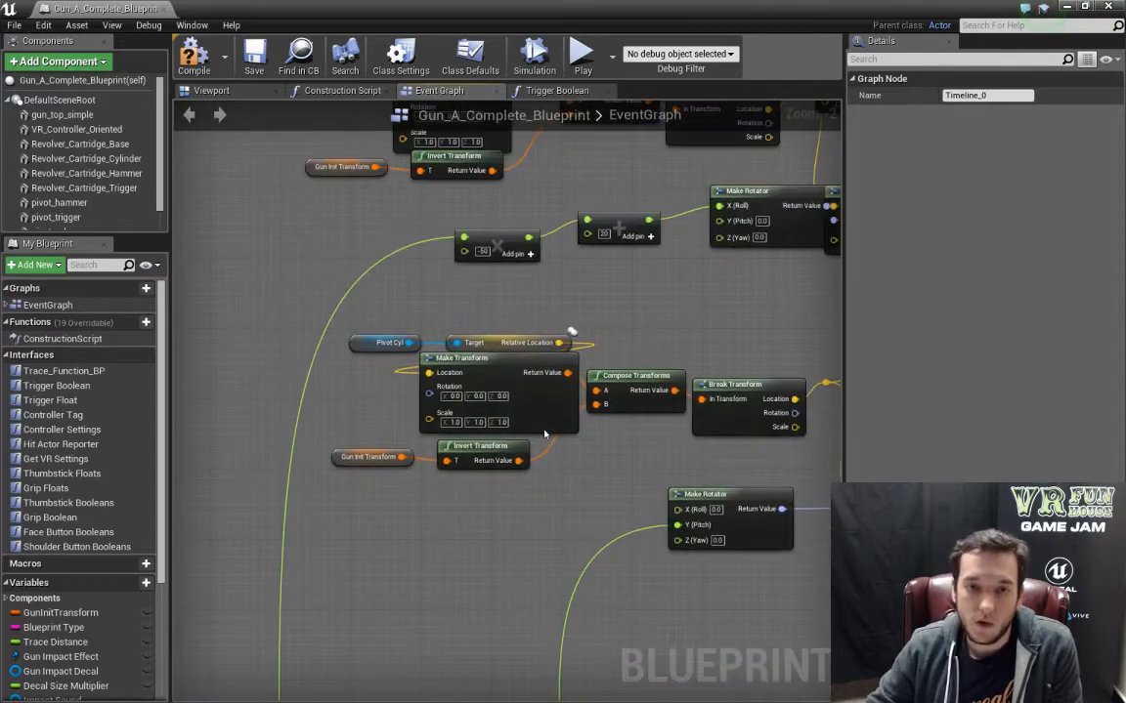
{"action": "right_click", "coordinate": [544, 434]}
{"action": "key", "text": "Escape"}
{"action": "scroll", "coordinate": [499, 274], "scroll_direction": "down", "scroll_amount": 4}
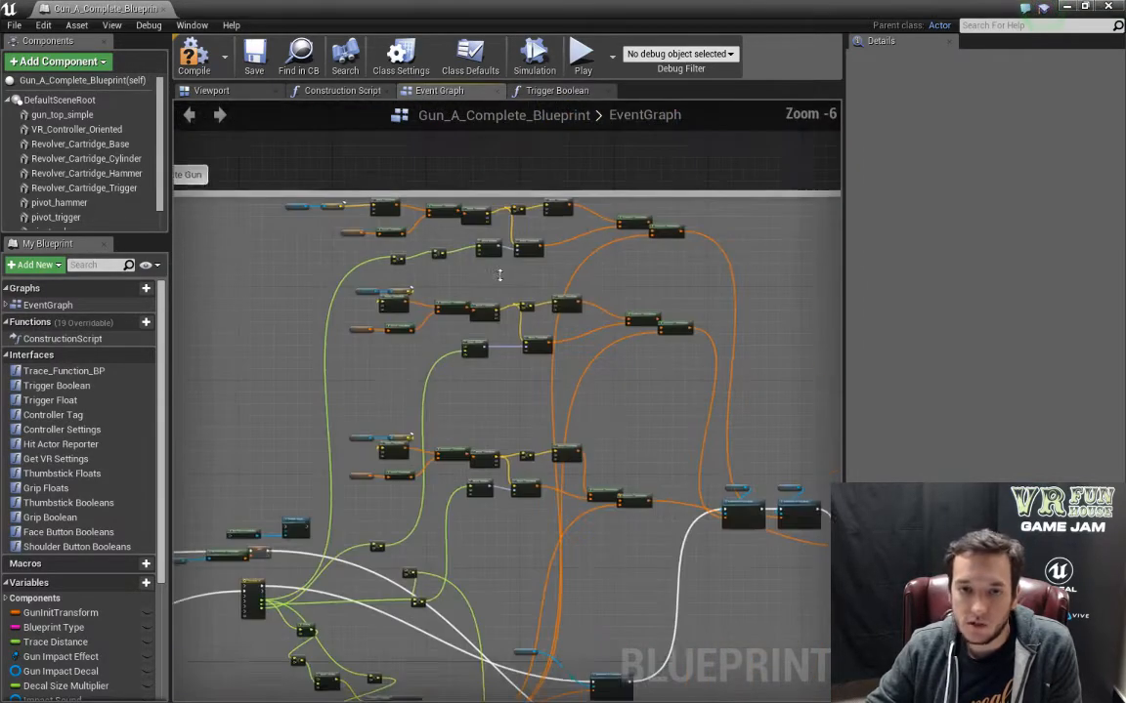
Follow the Sequence's second output through the Trace Start and Trace End nodes to SphereTraceByChannel and Break Hit Result.
{"action": "right_click_drag", "start_coordinate": [499, 275], "coordinate": [632, 106]}
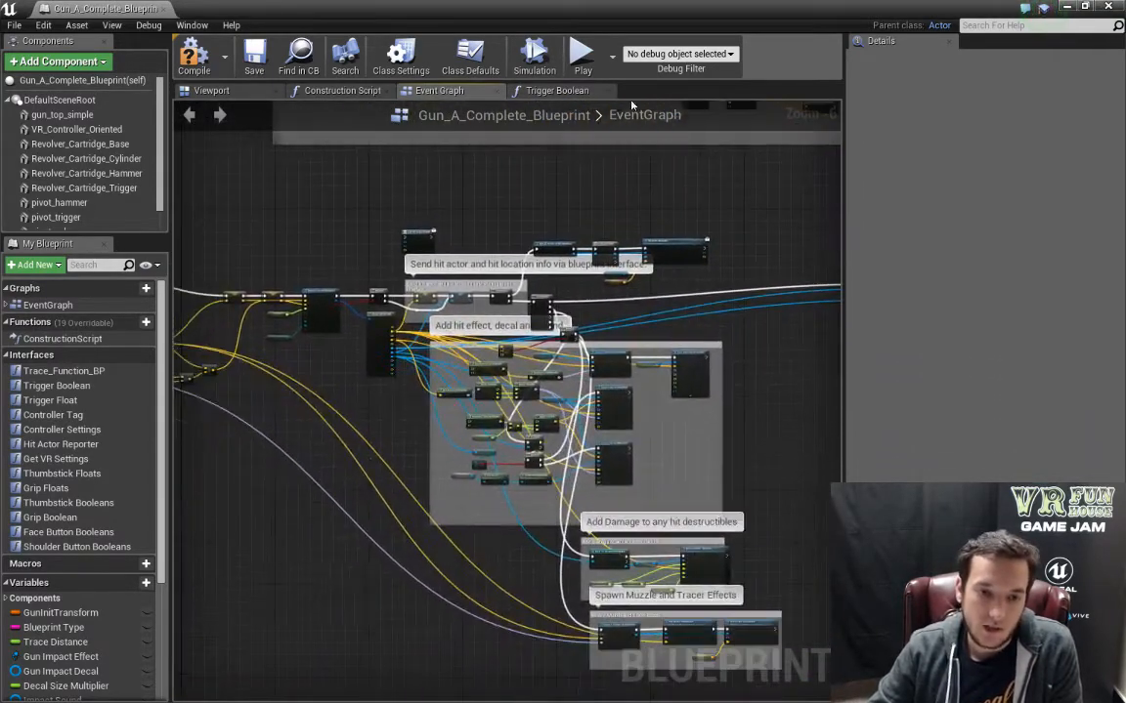
{"action": "right_click_drag", "start_coordinate": [264, 448], "coordinate": [521, 510]}
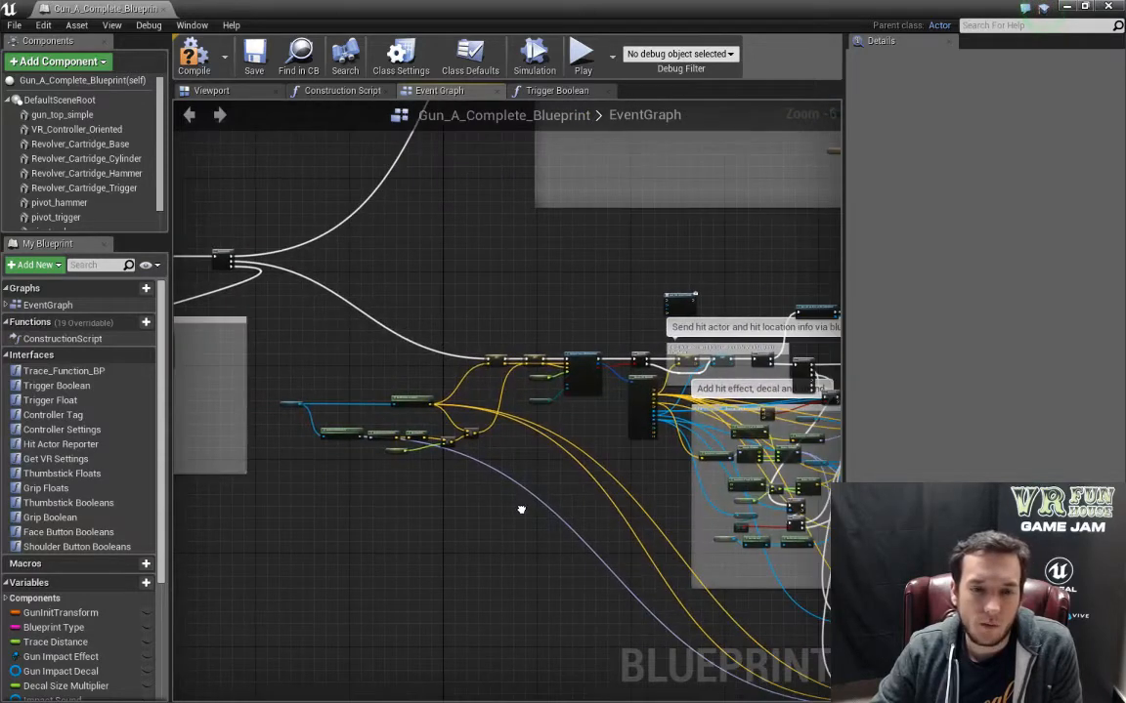
{"action": "scroll", "coordinate": [521, 510], "scroll_direction": "up", "scroll_amount": 2}
{"action": "right_click_drag", "start_coordinate": [686, 329], "coordinate": [673, 356]}
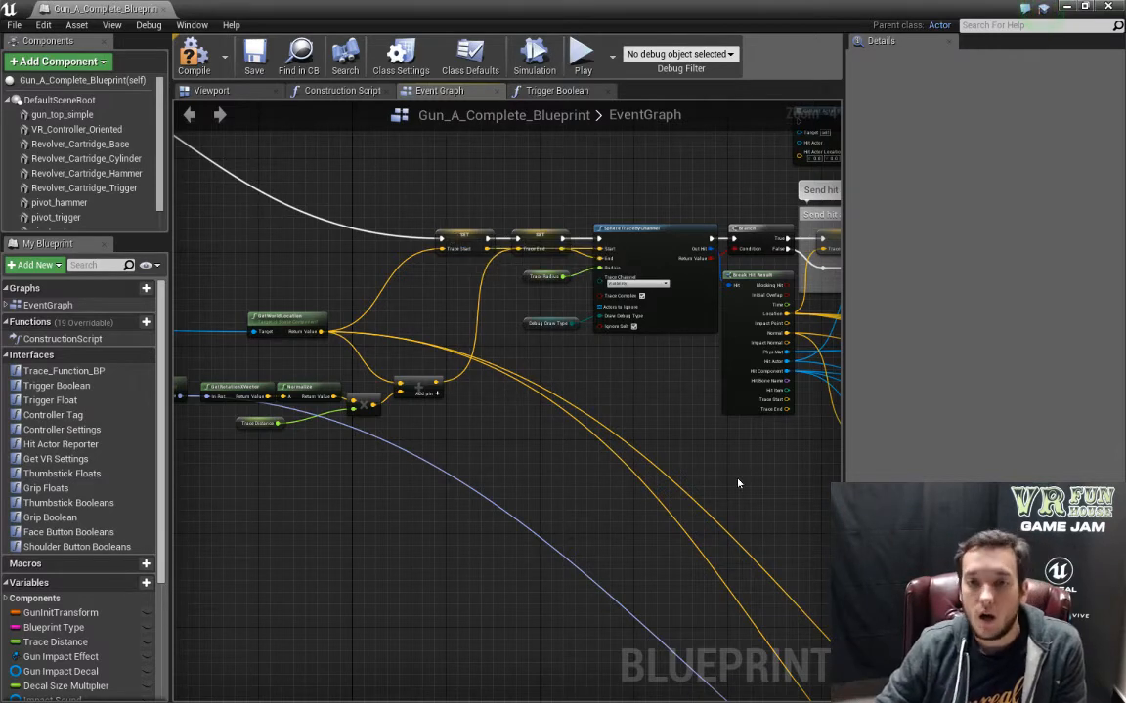
{"action": "mouse_move", "coordinate": [664, 429]}
{"action": "right_mouse_down"}
{"action": "mouse_move", "coordinate": [517, 434]}
{"action": "mouse_move", "coordinate": [511, 506]}
{"action": "right_mouse_up"}
{"action": "right_click", "coordinate": [431, 513]}
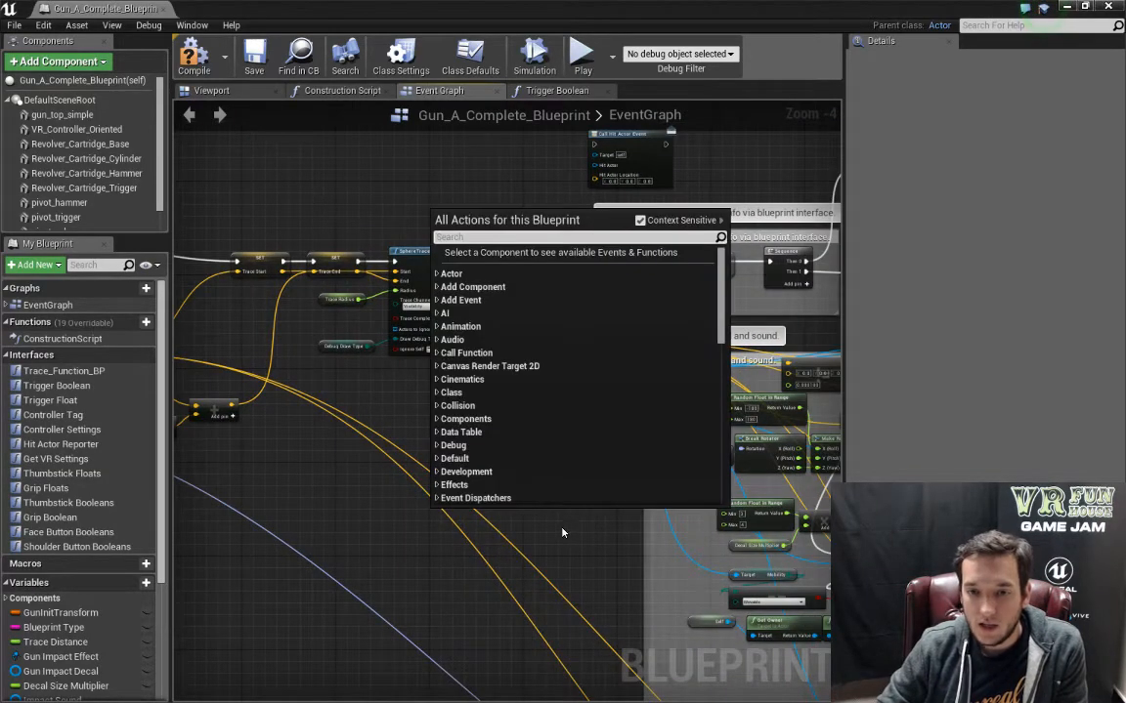
{"action": "left_click", "coordinate": [585, 569]}
{"action": "right_click_drag", "start_coordinate": [578, 528], "coordinate": [355, 455]}
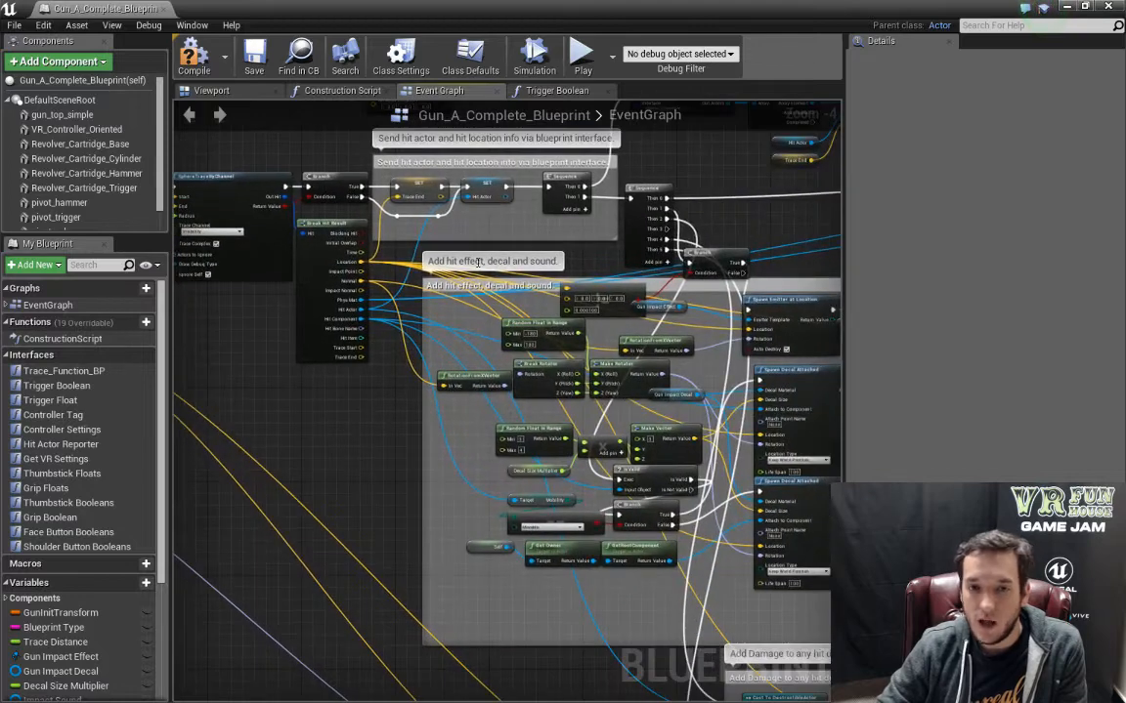
Examine the hit effect nodes and the Switch on EPhysicalSurface that assigns impact effects by the hit actor's physical material.
{"action": "right_click_drag", "start_coordinate": [742, 610], "coordinate": [339, 560]}
{"action": "right_click_drag", "start_coordinate": [673, 423], "coordinate": [466, 567]}
{"action": "scroll", "coordinate": [466, 566], "scroll_direction": "up", "scroll_amount": 2}
{"action": "right_click_drag", "start_coordinate": [440, 368], "coordinate": [383, 408]}
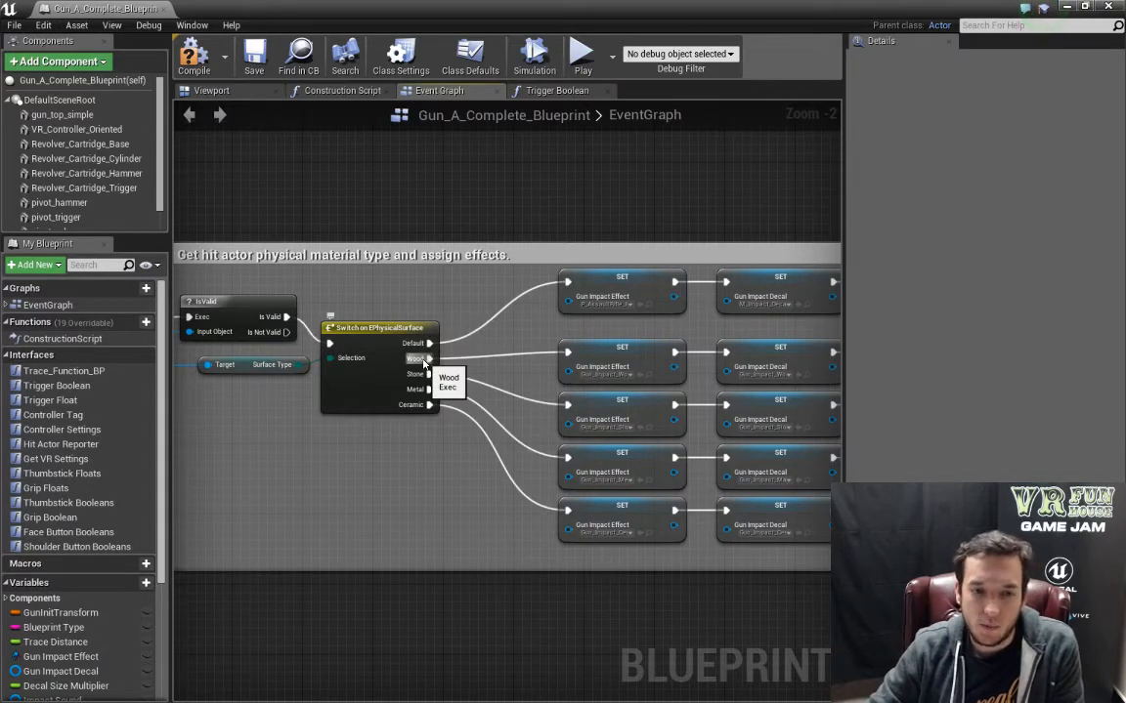
{"action": "scroll", "coordinate": [443, 459], "scroll_direction": "down", "scroll_amount": 6}
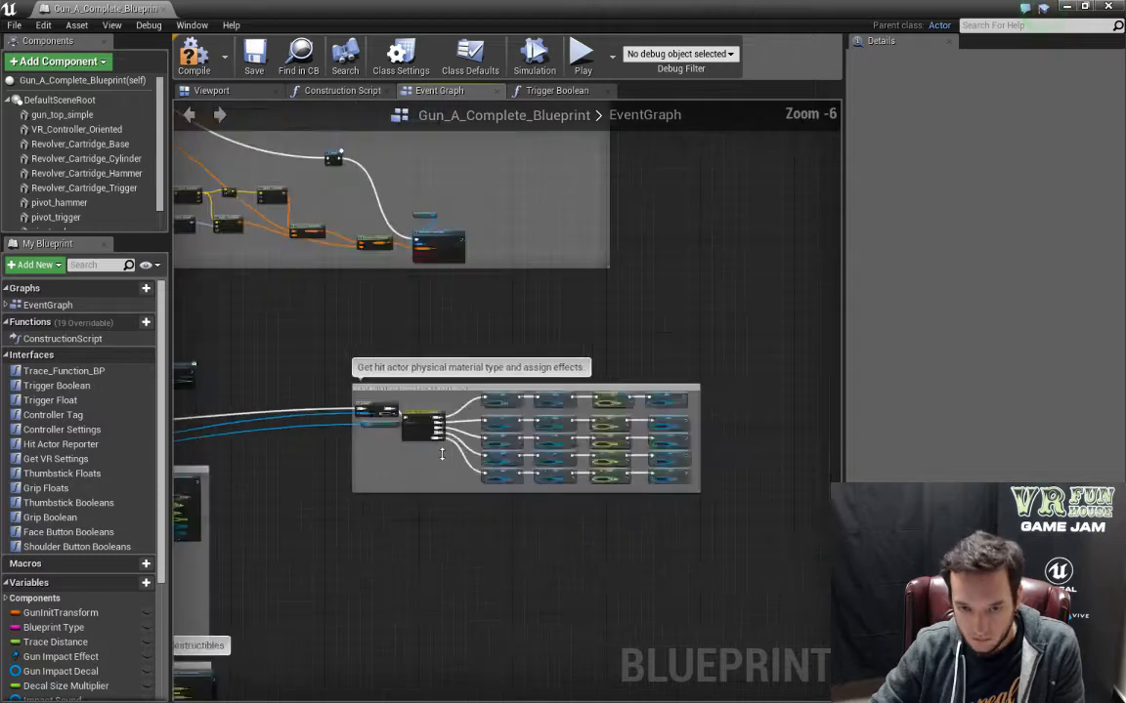
Return to the start of the Shoot event chain and view its Sequence and the Recoil Buzz section.
{"action": "right_click_drag", "start_coordinate": [341, 576], "coordinate": [858, 668]}
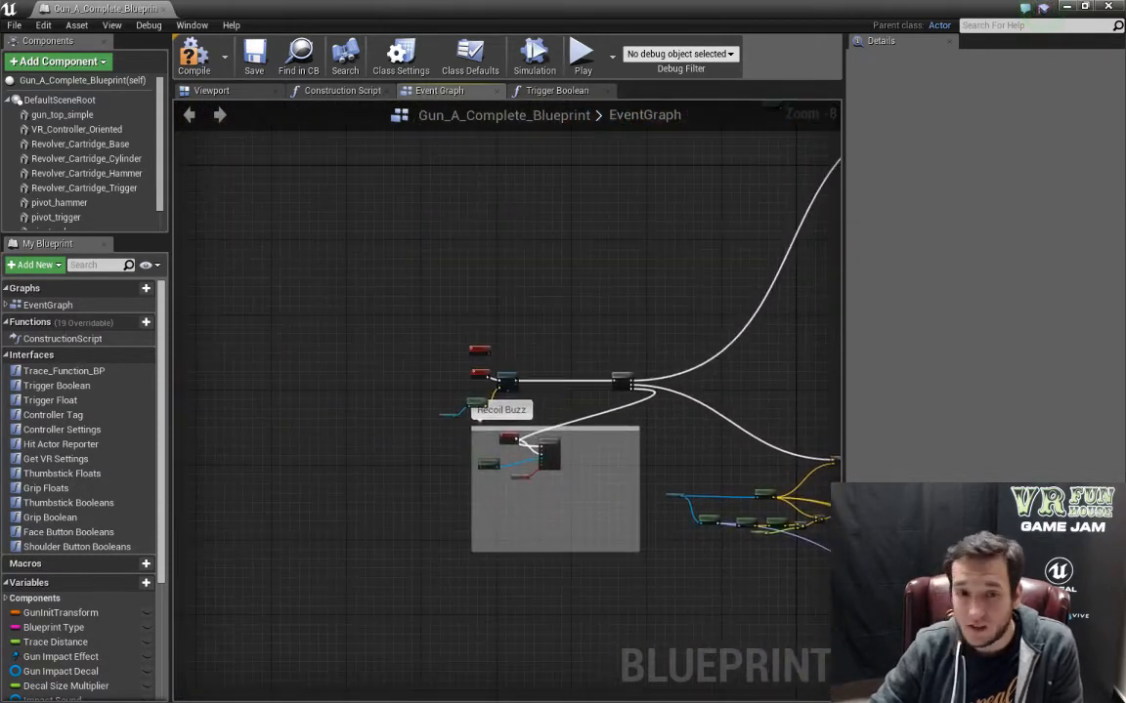
{"action": "right_click_drag", "start_coordinate": [377, 486], "coordinate": [324, 536]}
{"action": "scroll", "coordinate": [385, 537], "scroll_direction": "up", "scroll_amount": 3}
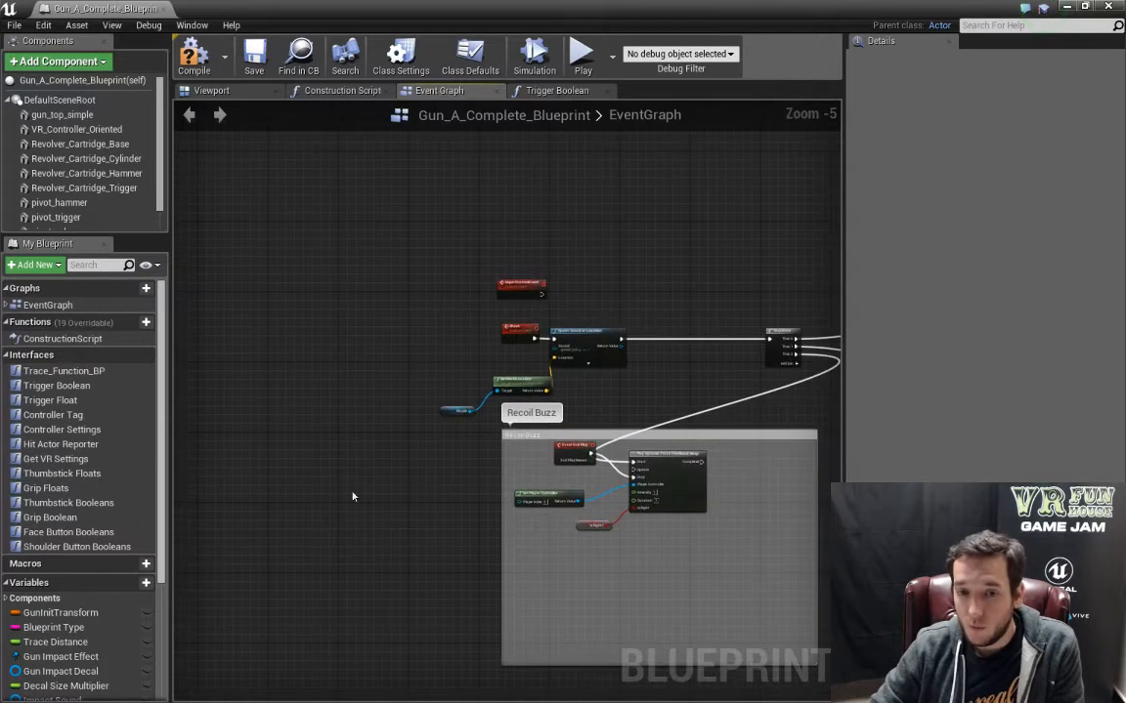
{"action": "right_click_drag", "start_coordinate": [688, 395], "coordinate": [569, 449]}
{"action": "right_click", "coordinate": [571, 450]}
{"action": "left_click", "coordinate": [530, 457]}
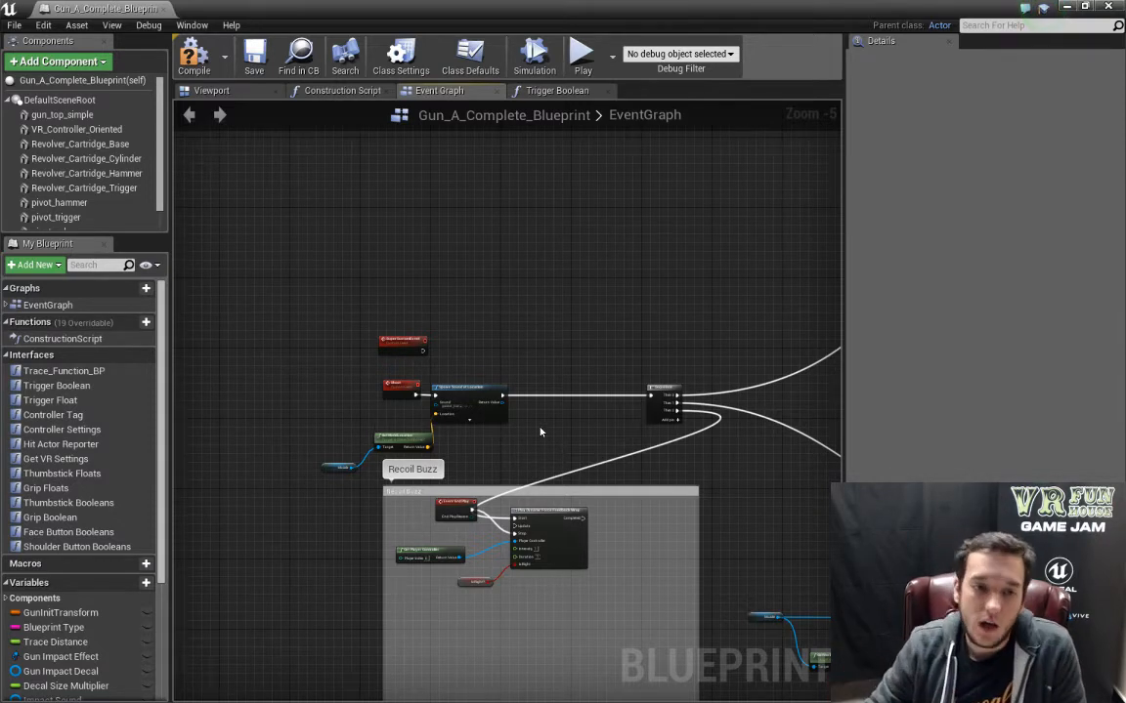
{"action": "scroll", "coordinate": [528, 459], "scroll_direction": "up", "scroll_amount": 1}
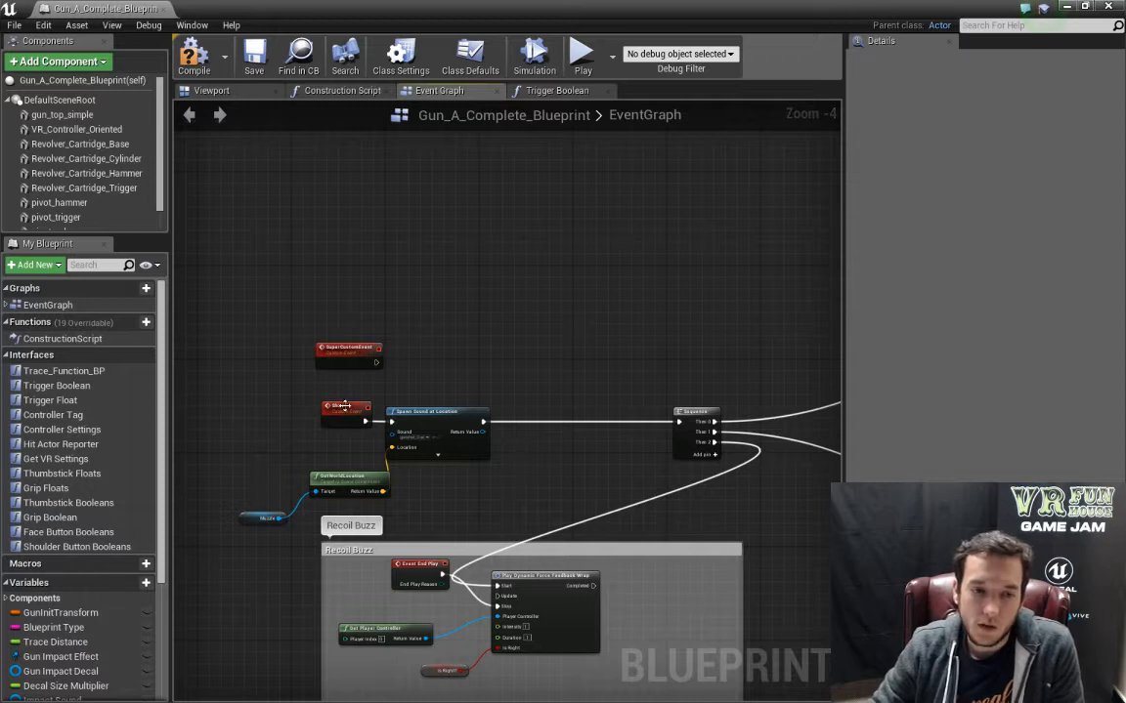
Move the Shoot event away from Spawn Sound at Location and place the SuperCustomEvent node clear above it.
{"action": "left_click_drag", "start_coordinate": [337, 406], "coordinate": [290, 377]}
{"action": "right_click_drag", "start_coordinate": [469, 399], "coordinate": [518, 358]}
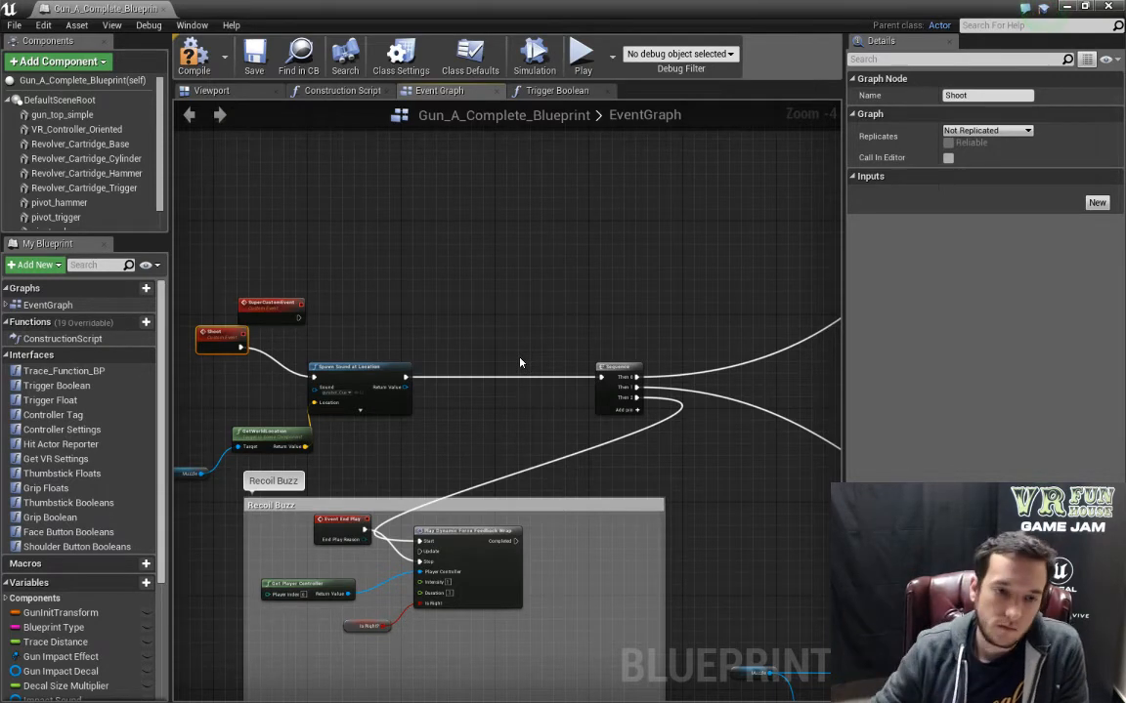
{"action": "left_click", "coordinate": [519, 362]}
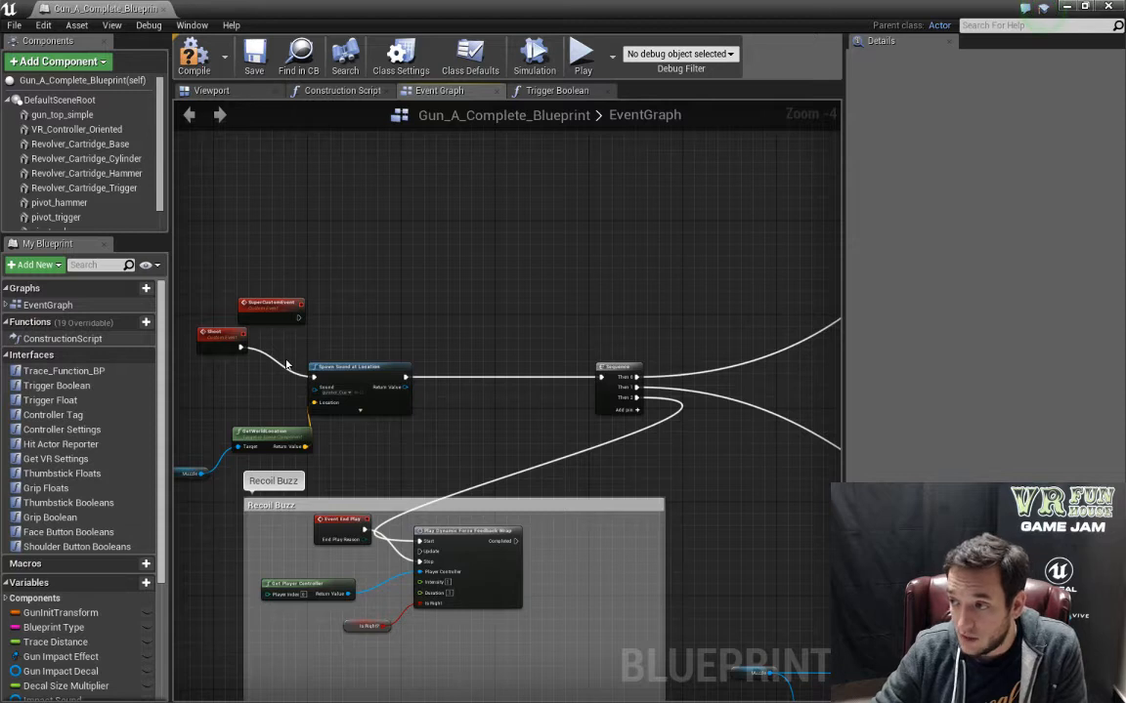
{"action": "left_click_drag", "start_coordinate": [295, 305], "coordinate": [311, 263]}
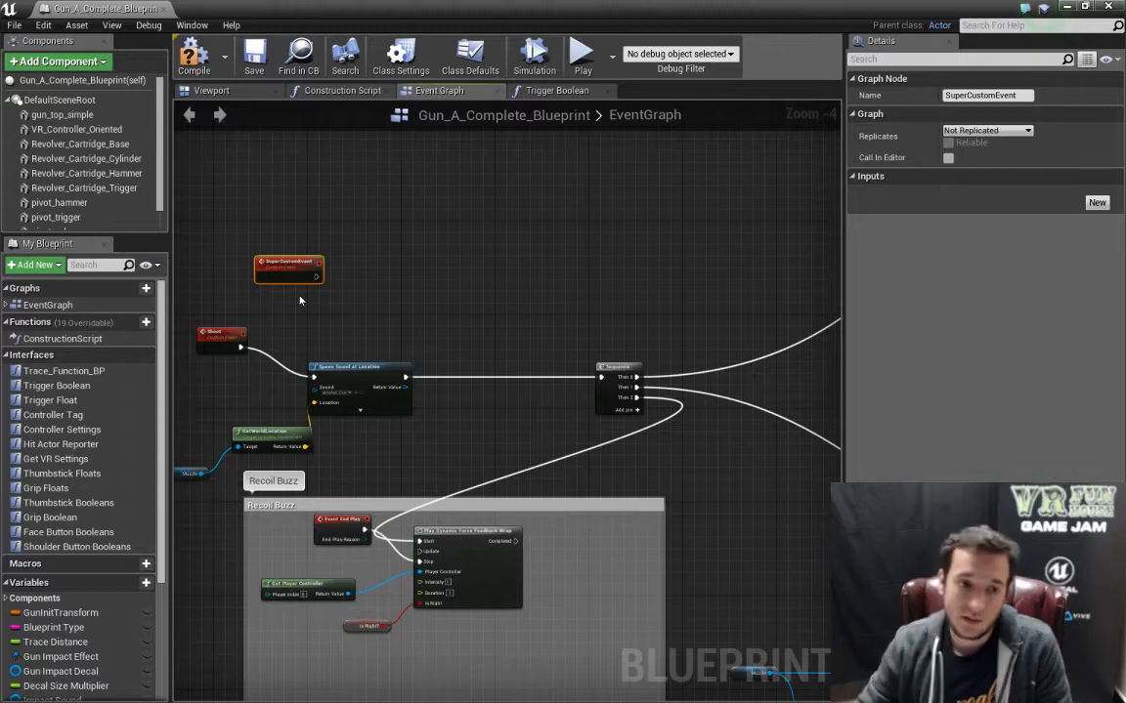
Rename the SuperCustomEvent custom event to UnShoot and reposition it above the Shoot event.
{"action": "right_click_drag", "start_coordinate": [277, 303], "coordinate": [454, 363]}
{"action": "scroll", "coordinate": [454, 363], "scroll_direction": "up", "scroll_amount": 4}
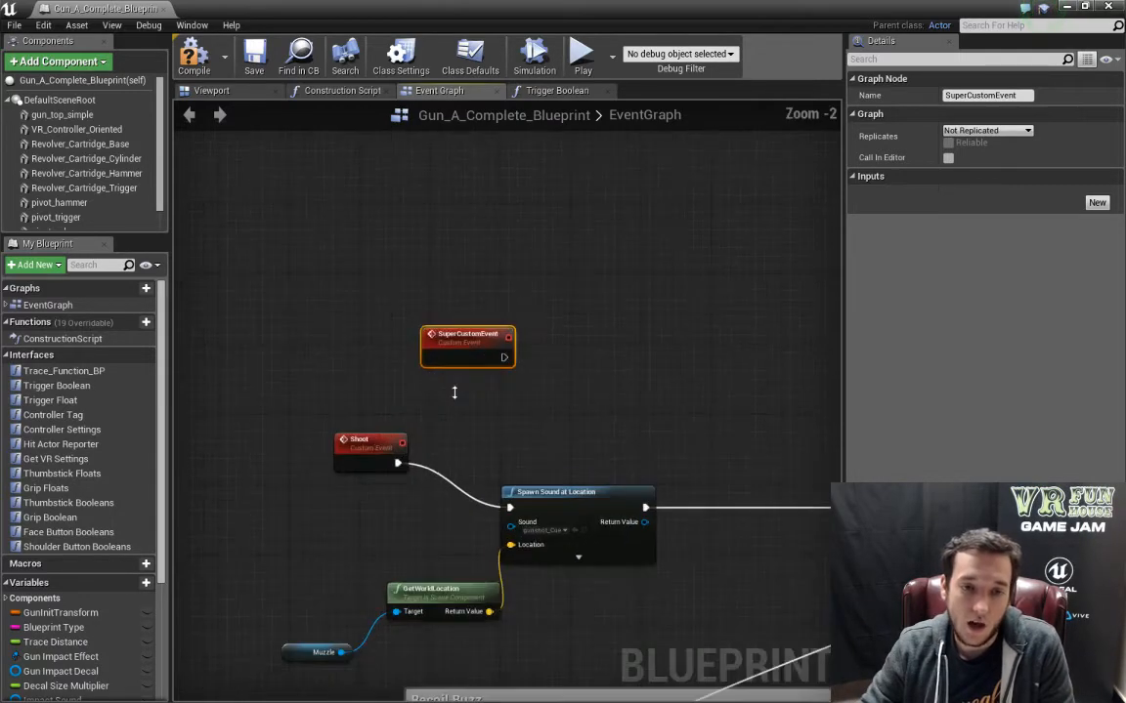
{"action": "double_click", "coordinate": [472, 318]}
{"action": "left_click", "coordinate": [474, 316]}
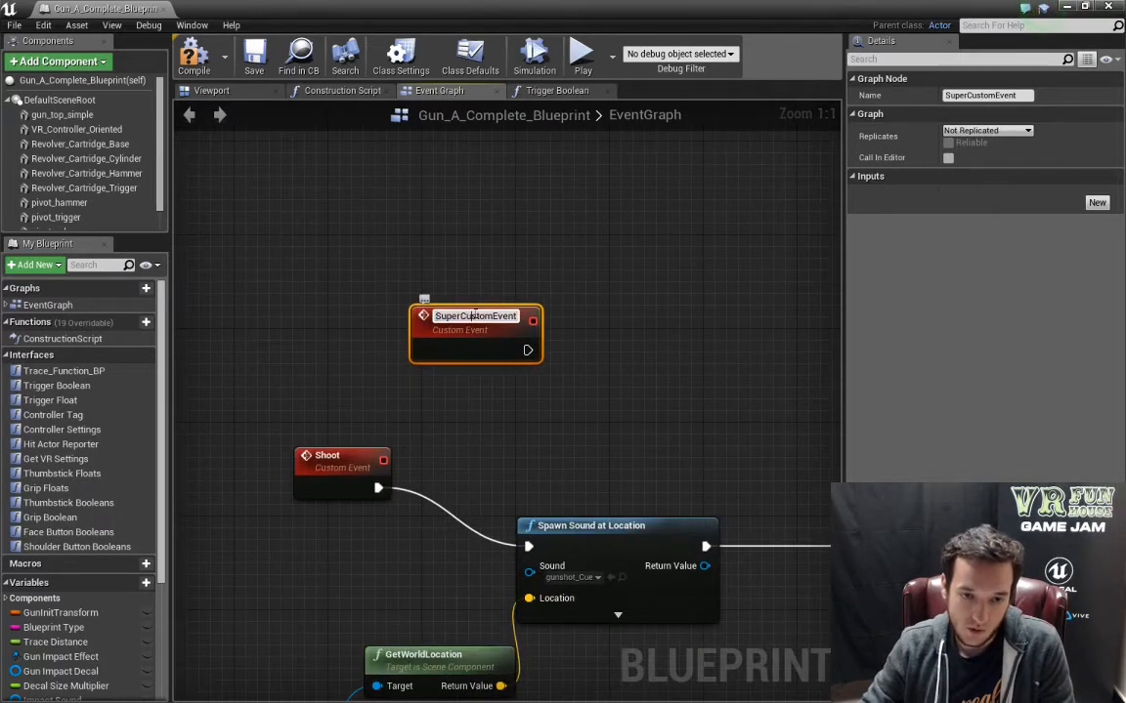
{"action": "left_click", "coordinate": [521, 314]}
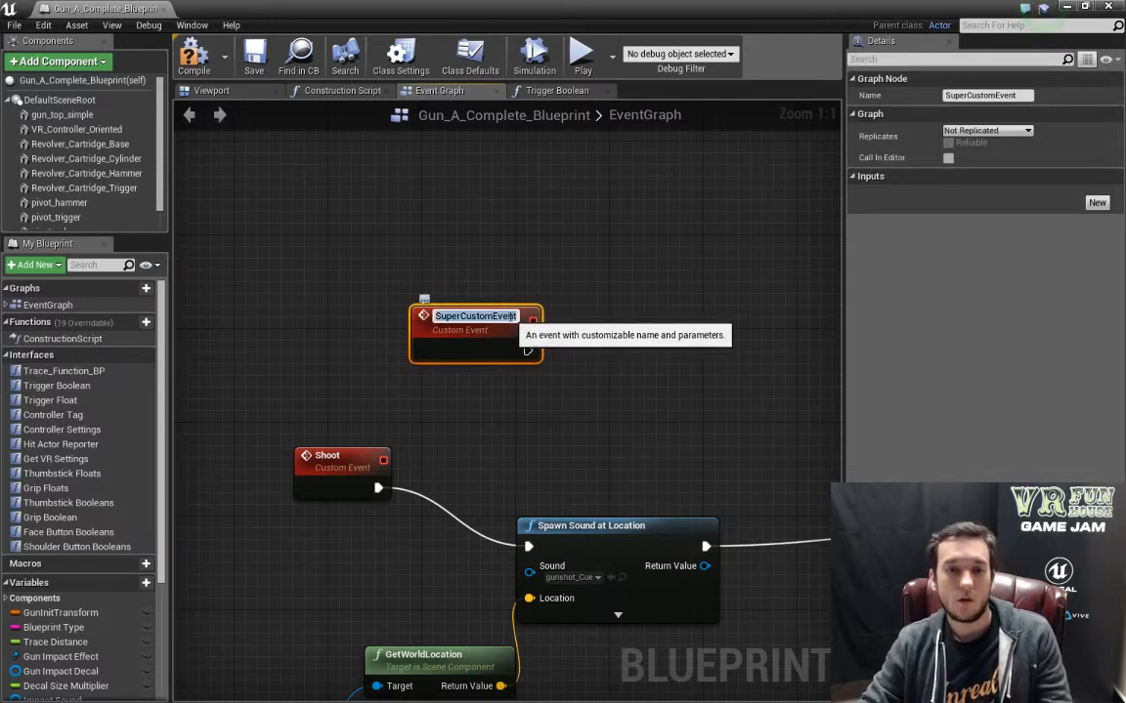
{"action": "double_click", "coordinate": [504, 316]}
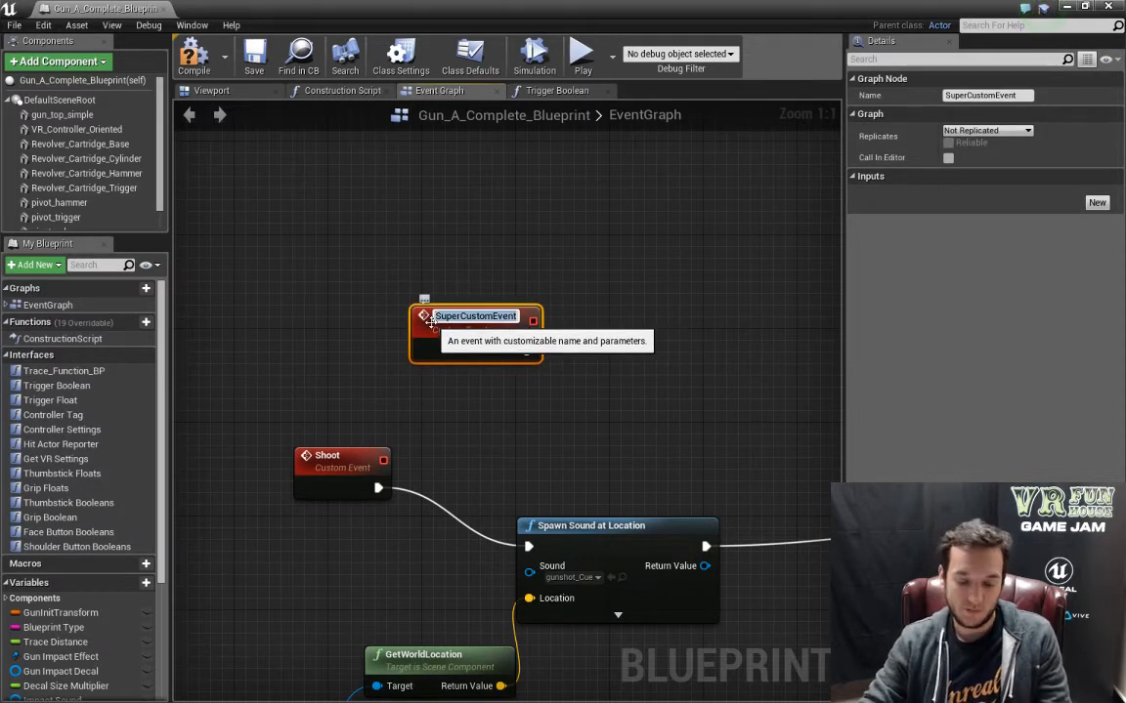
{"action": "type", "text": "UnShoot"}
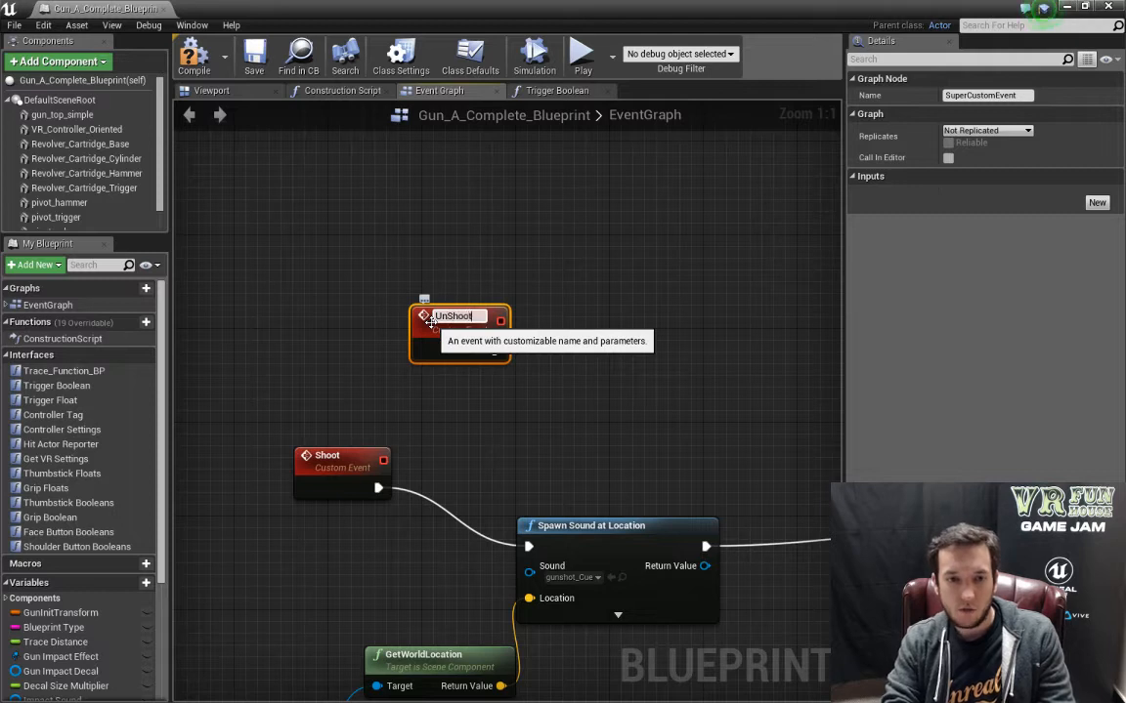
{"action": "key", "text": "Return"}
{"action": "left_click_drag", "start_coordinate": [430, 323], "coordinate": [360, 334]}
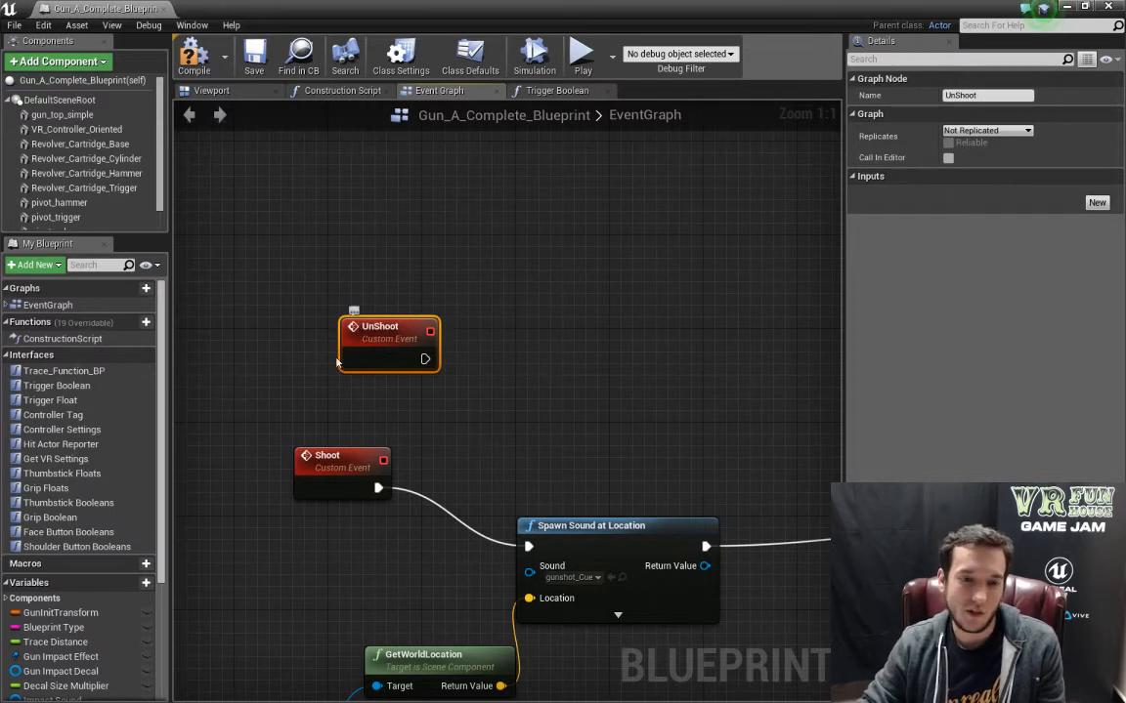
In the Trigger Boolean function, make room before the Branch's False Return Node and add an Un Shoot call.
{"action": "left_click", "coordinate": [87, 387]}
{"action": "double_click", "coordinate": [88, 387]}
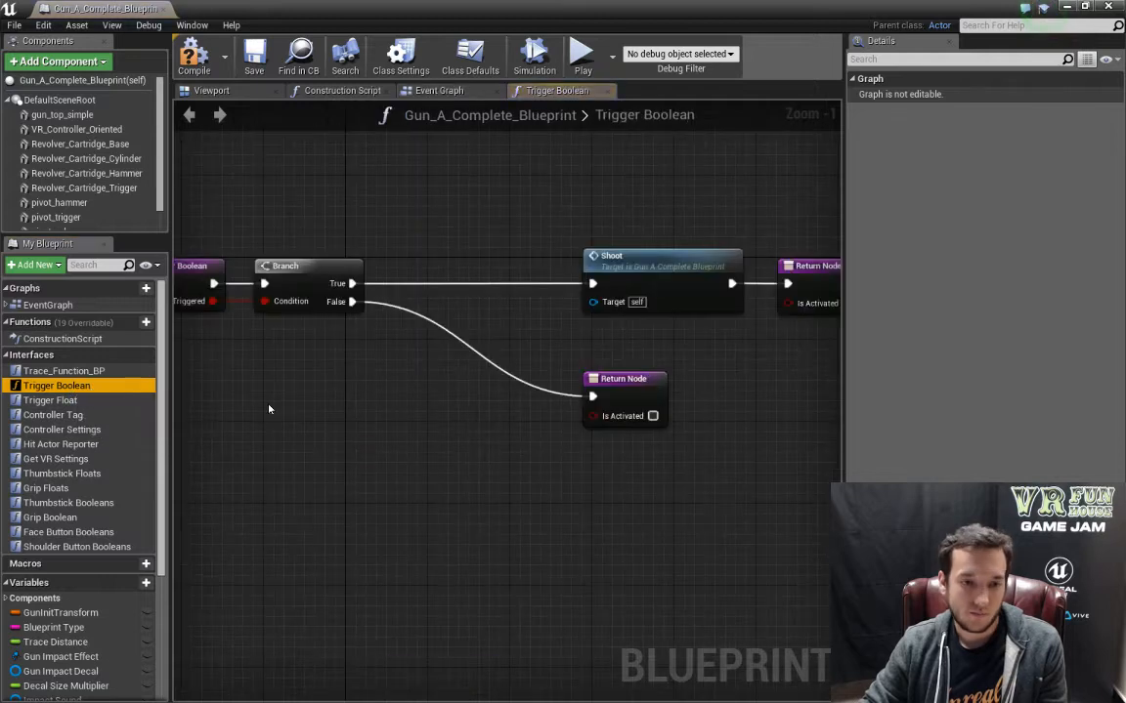
{"action": "left_click_drag", "start_coordinate": [682, 410], "coordinate": [733, 408]}
{"action": "right_click_drag", "start_coordinate": [350, 491], "coordinate": [487, 496]}
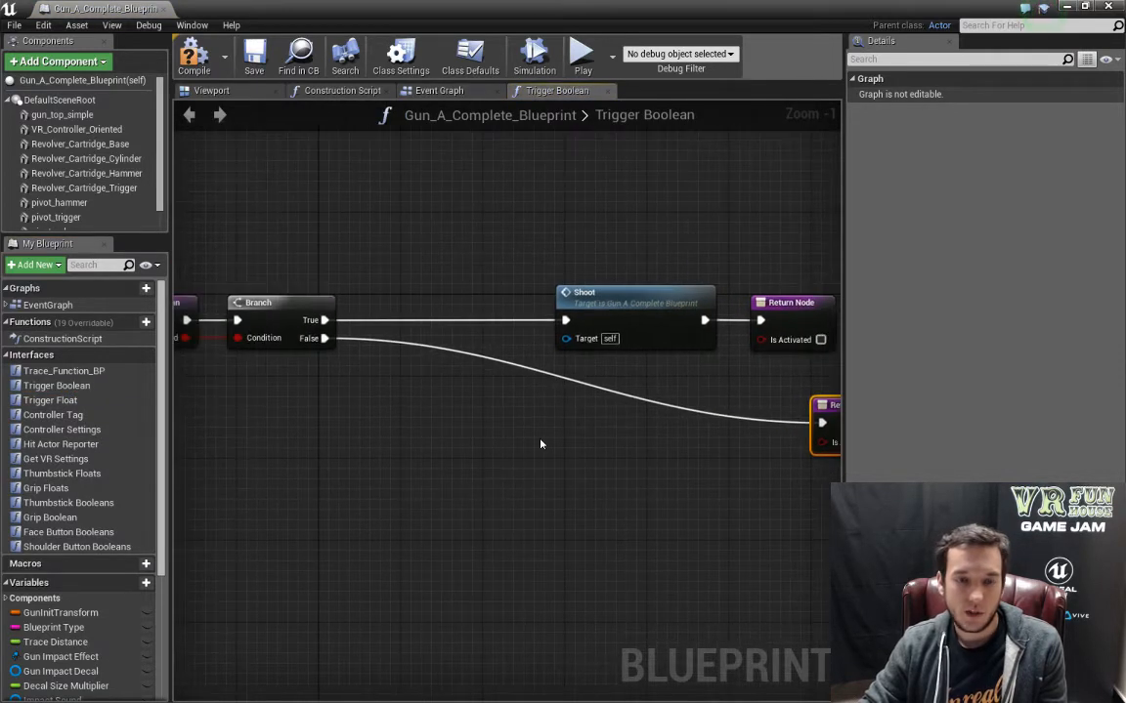
{"action": "right_click", "coordinate": [532, 412]}
{"action": "type", "text": "unshoot"}
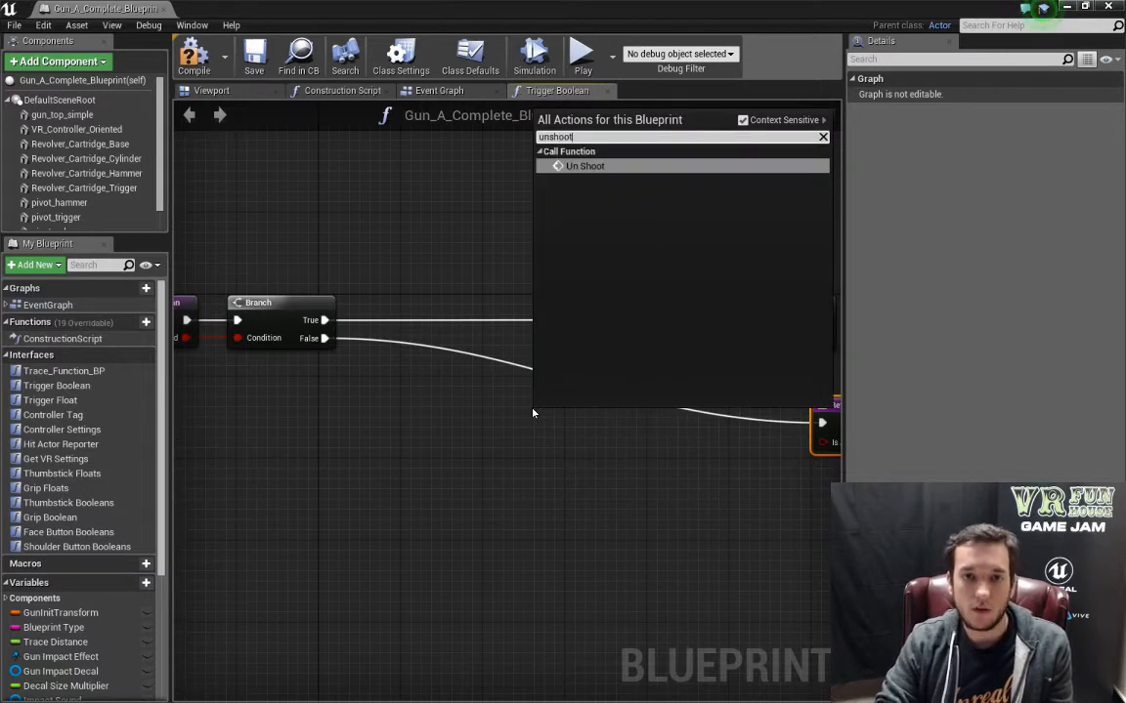
{"action": "key", "text": "Return"}
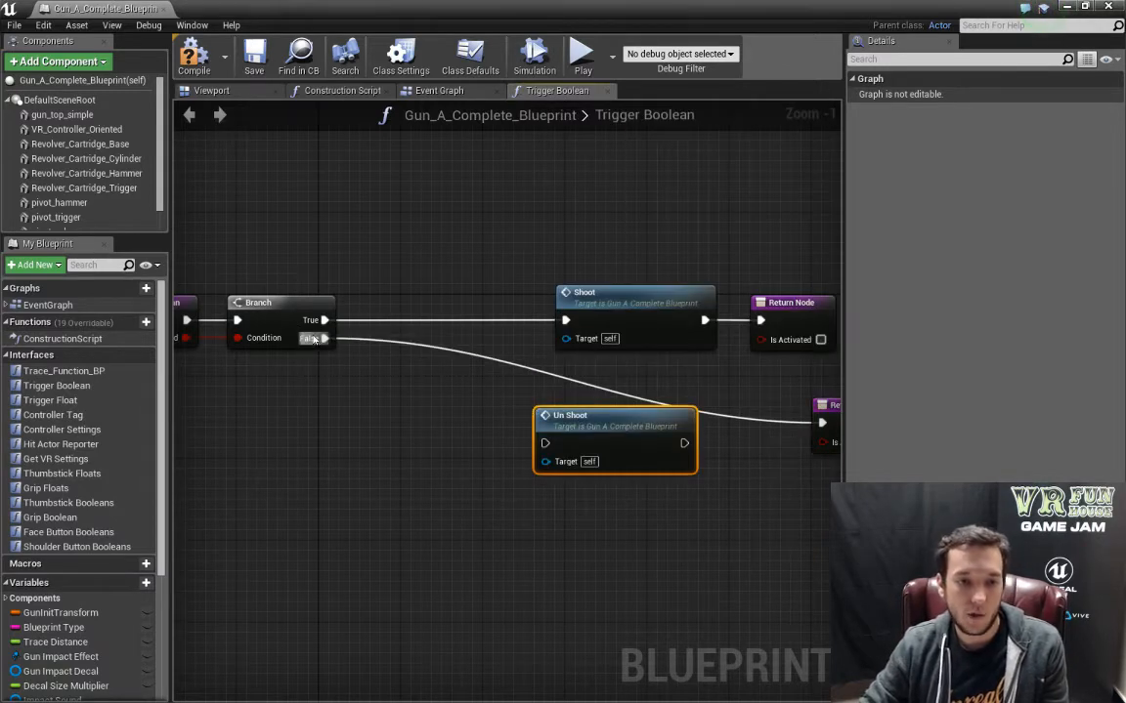
Connect the Branch's False output to the Un Shoot call and that call's output to the lower Return Node.
{"action": "left_click_drag", "start_coordinate": [325, 338], "coordinate": [553, 447]}
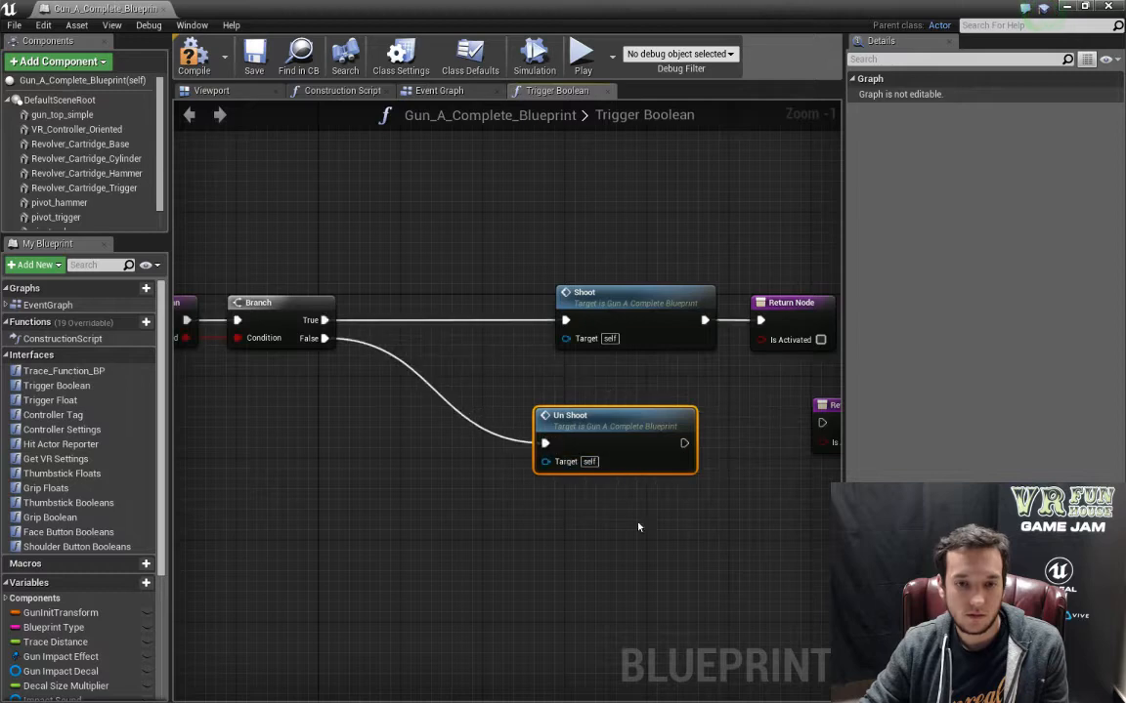
{"action": "right_click_drag", "start_coordinate": [686, 481], "coordinate": [551, 447]}
{"action": "left_click_drag", "start_coordinate": [547, 409], "coordinate": [689, 391]}
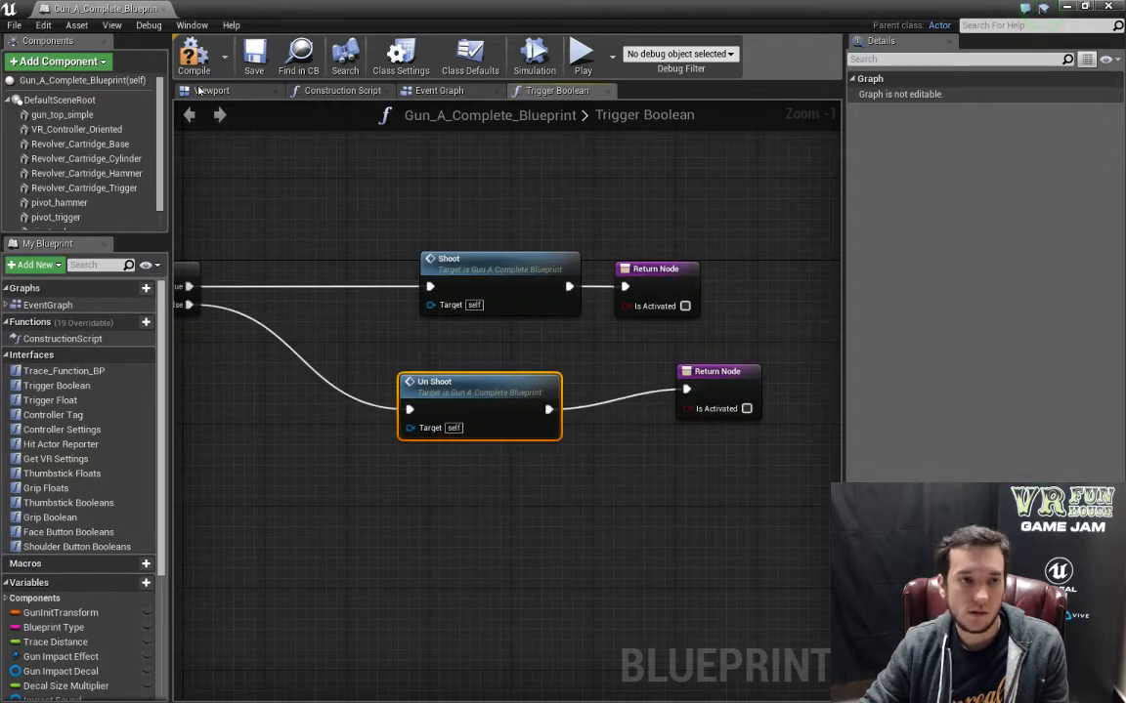
In the Event Graph, insert a Gate between Shoot and Spawn Sound at Location, with Shoot connected to its Open input.
{"action": "left_click", "coordinate": [438, 90]}
{"action": "right_click_drag", "start_coordinate": [551, 400], "coordinate": [443, 328]}
{"action": "scroll", "coordinate": [296, 326], "scroll_direction": "down", "scroll_amount": 2}
{"action": "right_click_drag", "start_coordinate": [377, 371], "coordinate": [563, 401]}
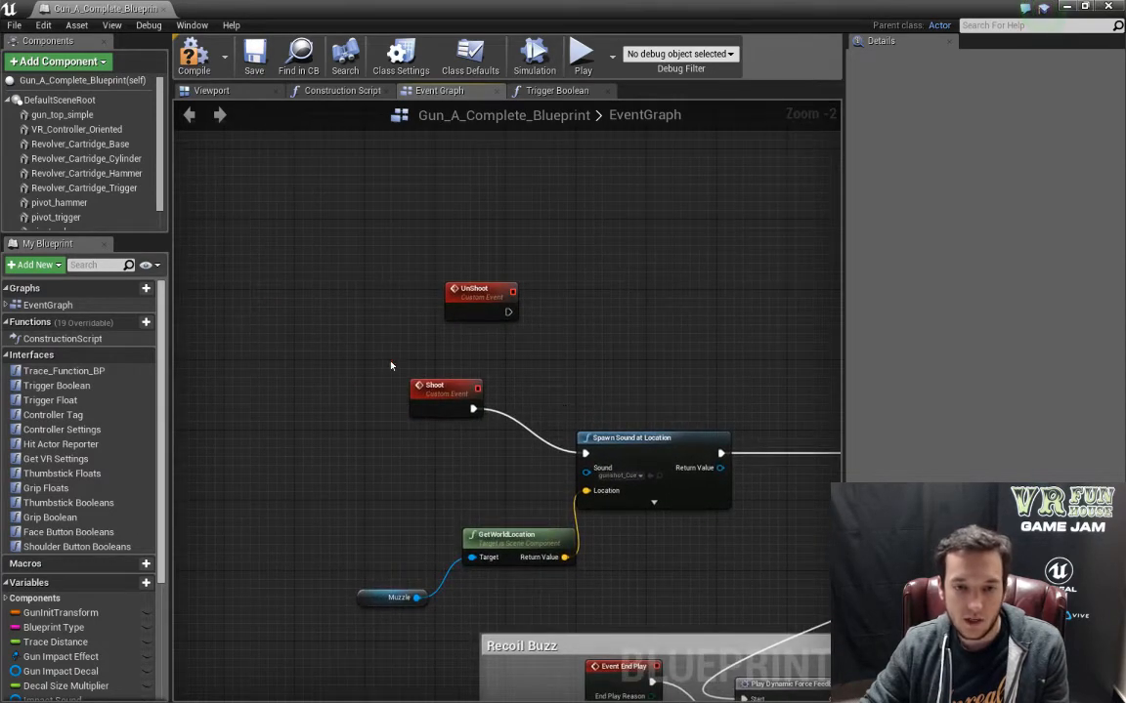
{"action": "left_click", "coordinate": [440, 400]}
{"action": "right_click_drag", "start_coordinate": [439, 400], "coordinate": [606, 386]}
{"action": "left_click_drag", "start_coordinate": [606, 385], "coordinate": [493, 367]}
{"action": "left_click", "coordinate": [445, 326]}
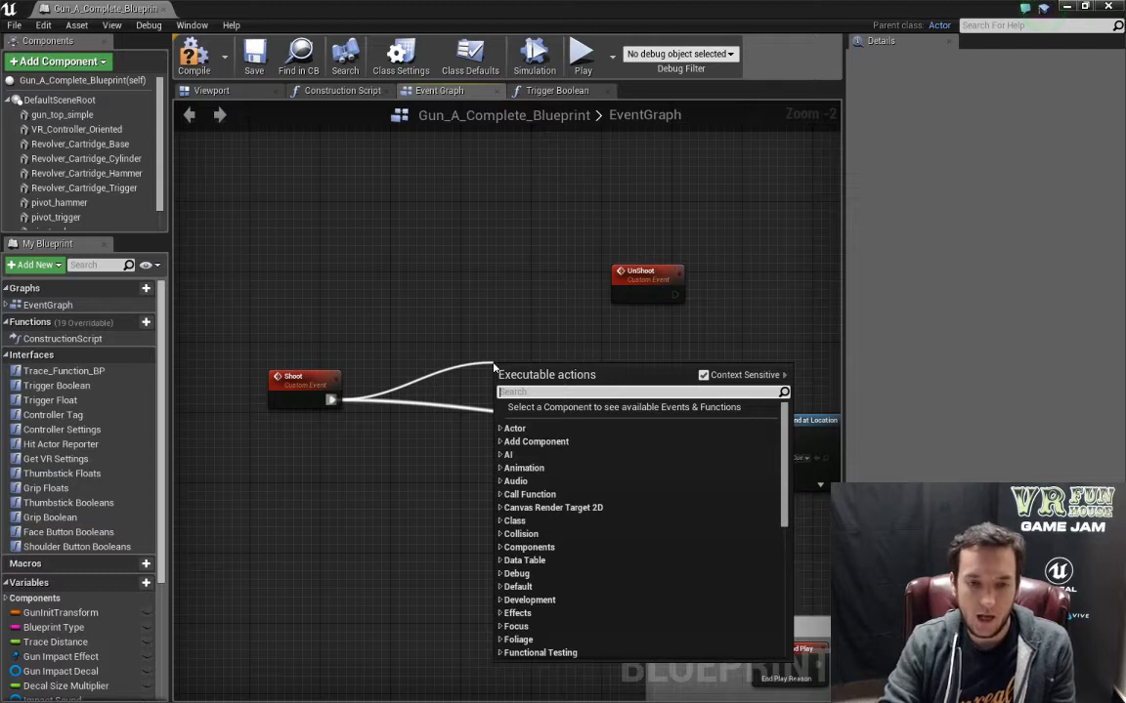
{"action": "type", "text": "gate"}
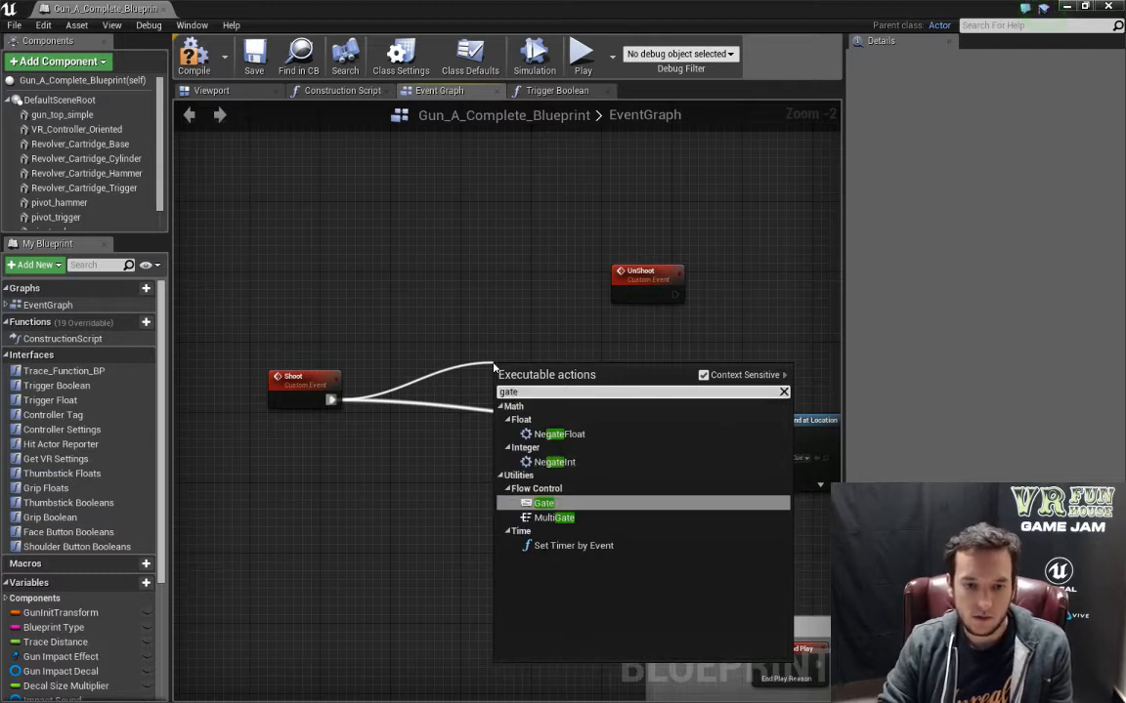
{"action": "key", "text": "Return"}
{"action": "left_click_drag", "start_coordinate": [530, 383], "coordinate": [532, 355]}
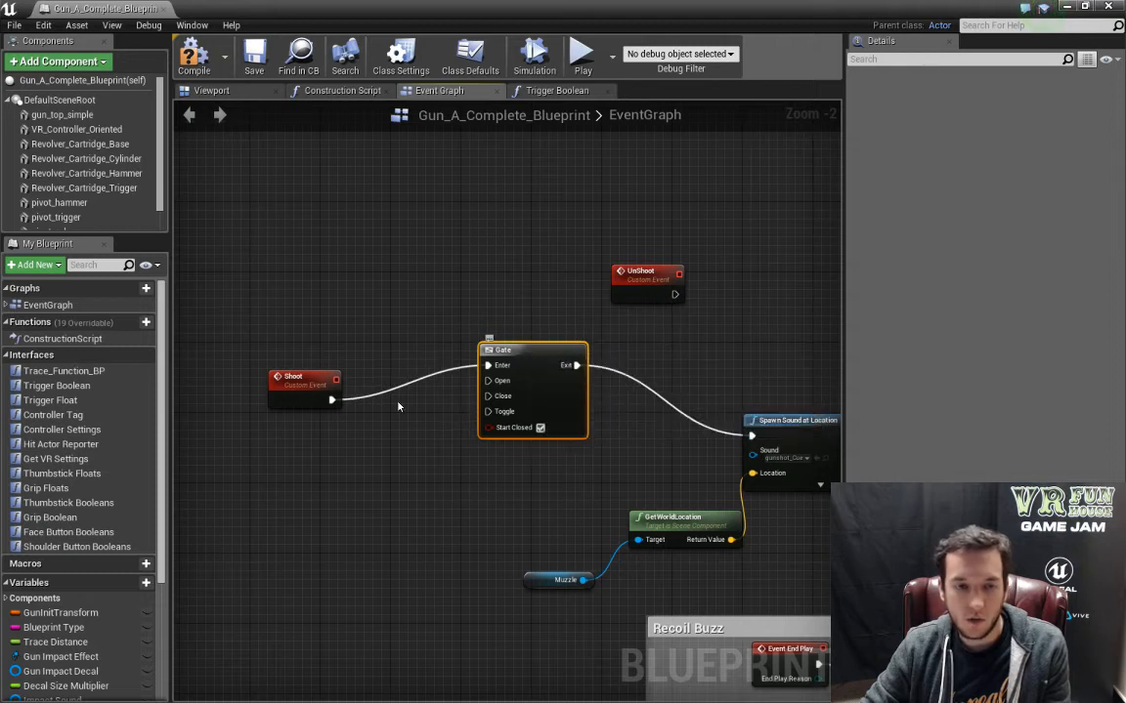
{"action": "left_click_drag", "start_coordinate": [332, 400], "coordinate": [486, 380]}
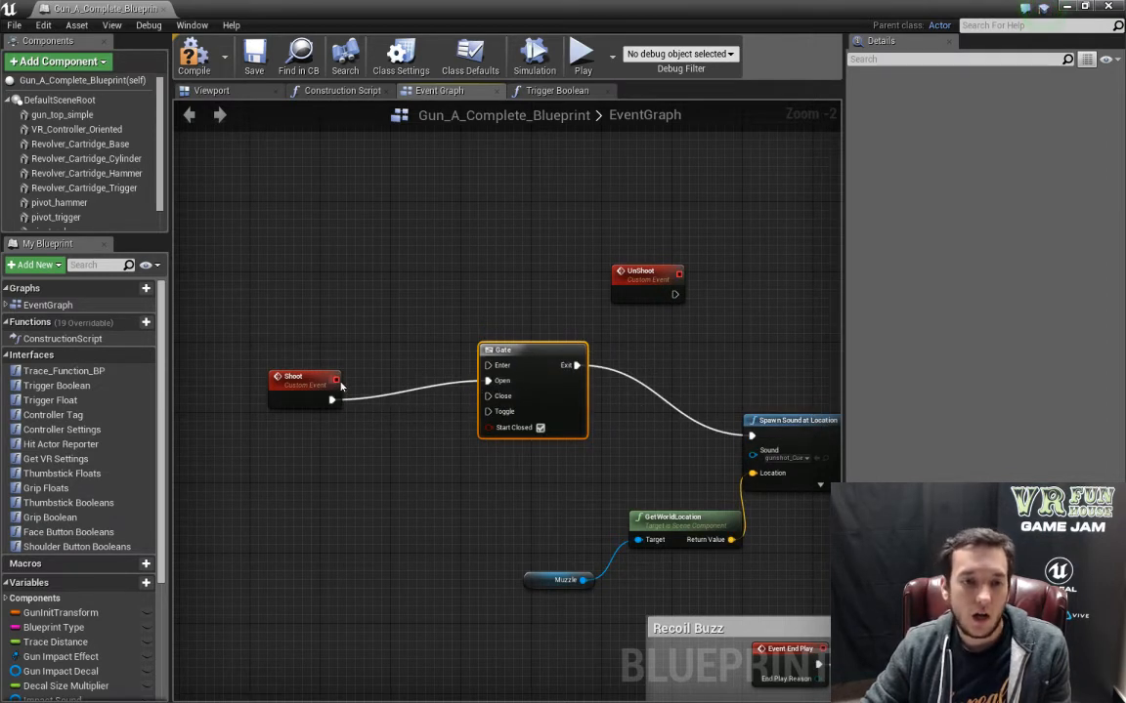
Move the Shoot event away from the Gate and add a Sequence node between them in the Event Graph.
{"action": "left_click_drag", "start_coordinate": [340, 387], "coordinate": [287, 307]}
{"action": "right_click", "coordinate": [359, 304]}
{"action": "type", "text": "seq"}
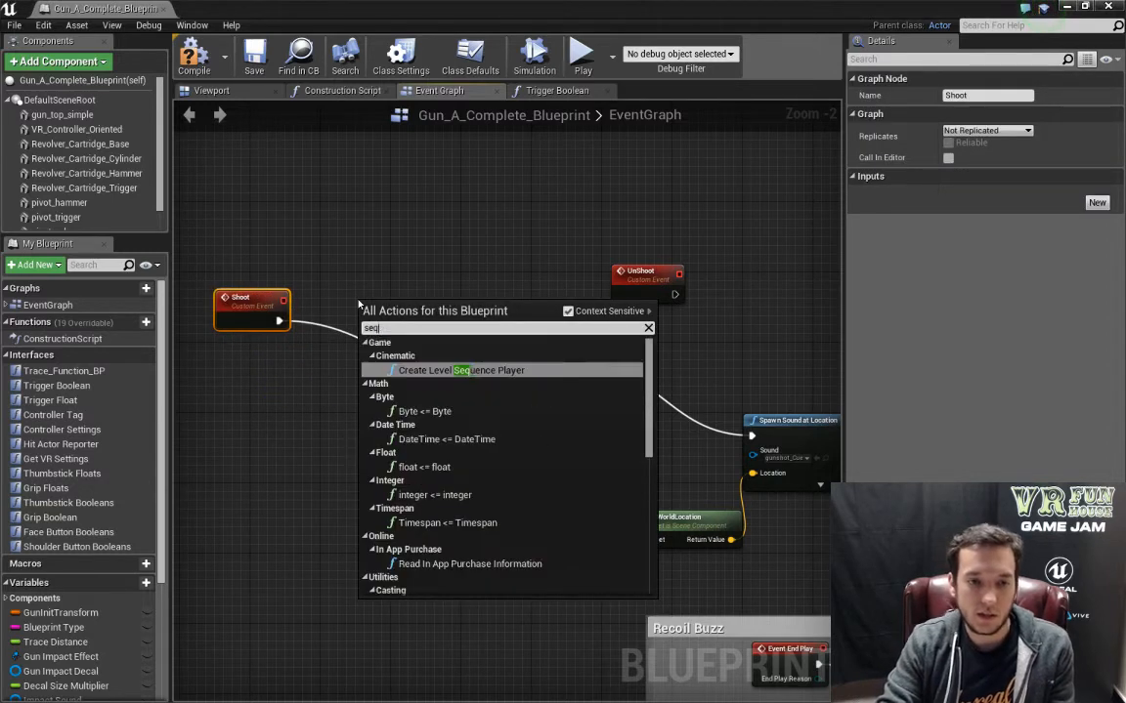
{"action": "type", "text": "uence"}
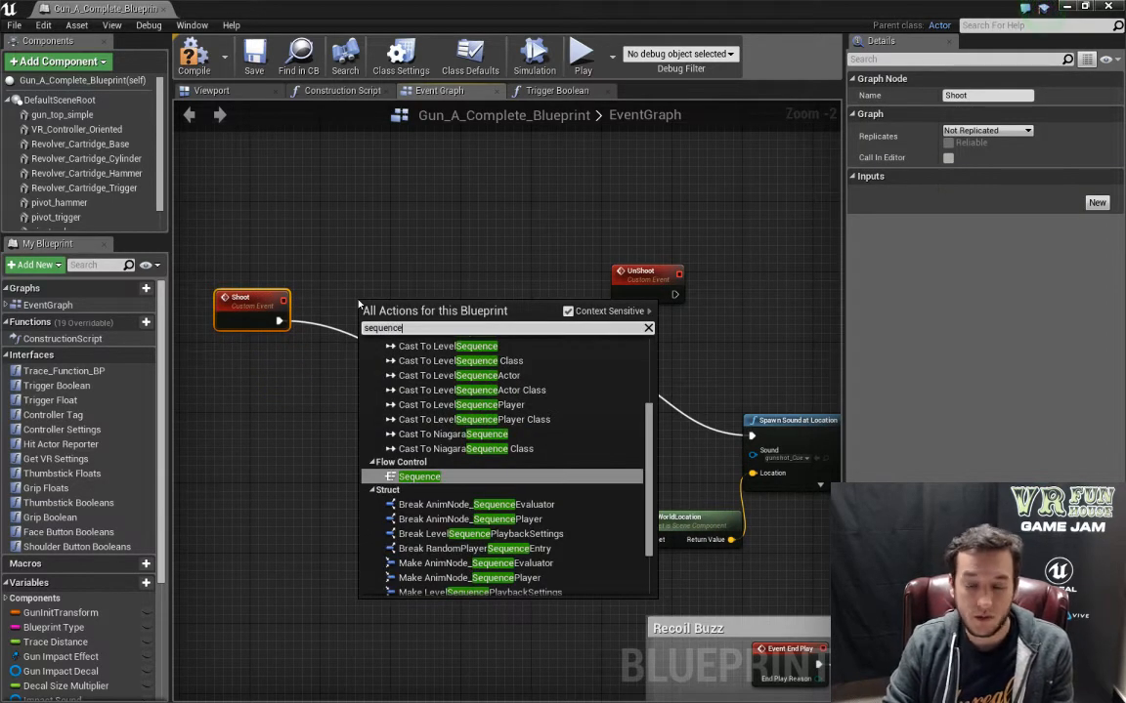
{"action": "key", "text": "Return"}
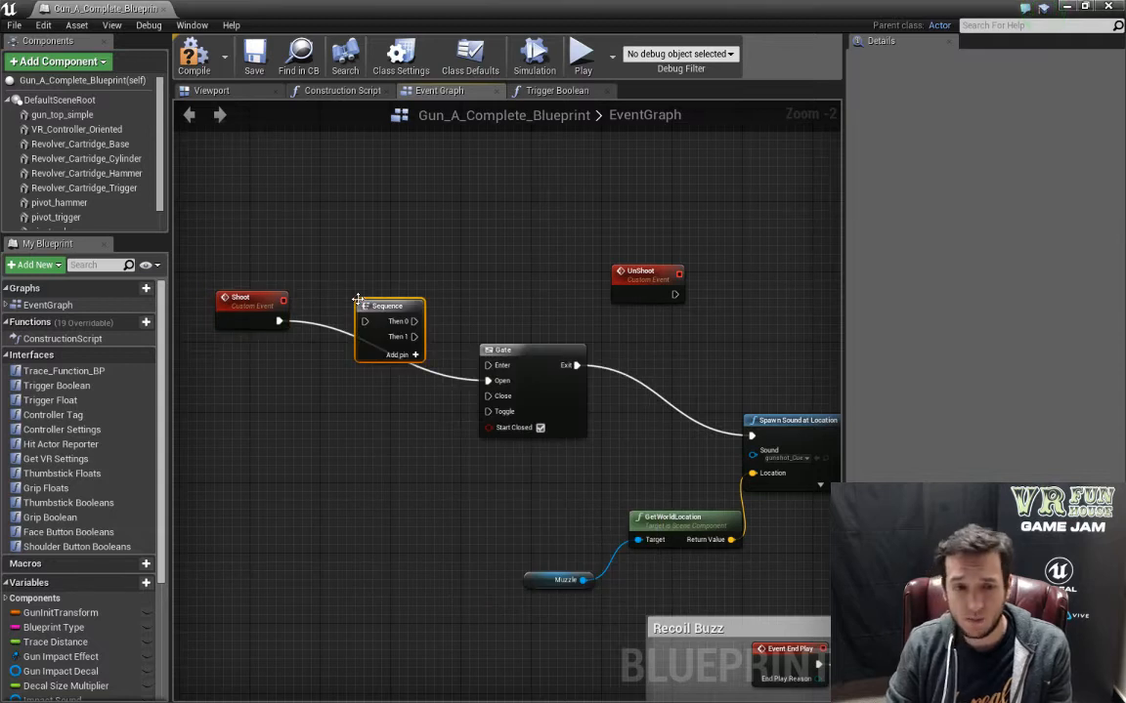
Route Shoot through the Sequence, connecting Then 0 to the Gate's Open input and Then 1 to its Enter input.
{"action": "left_click_drag", "start_coordinate": [398, 313], "coordinate": [362, 323]}
{"action": "left_click_drag", "start_coordinate": [279, 320], "coordinate": [487, 380]}
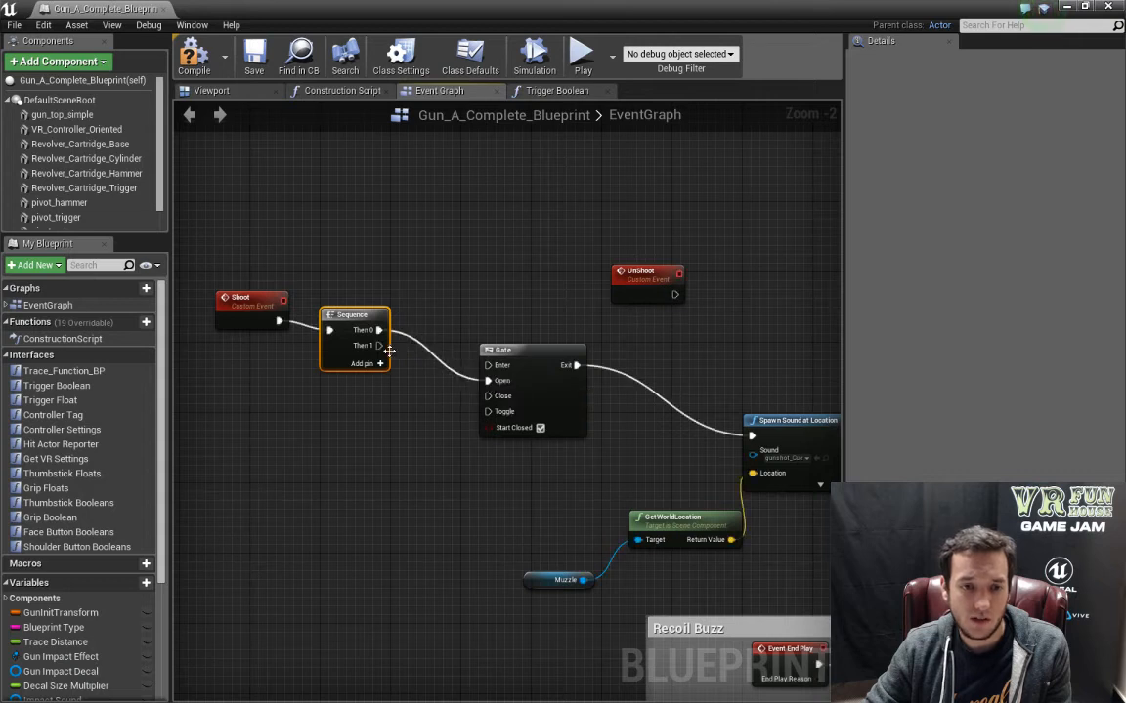
{"action": "left_click_drag", "start_coordinate": [379, 346], "coordinate": [487, 365]}
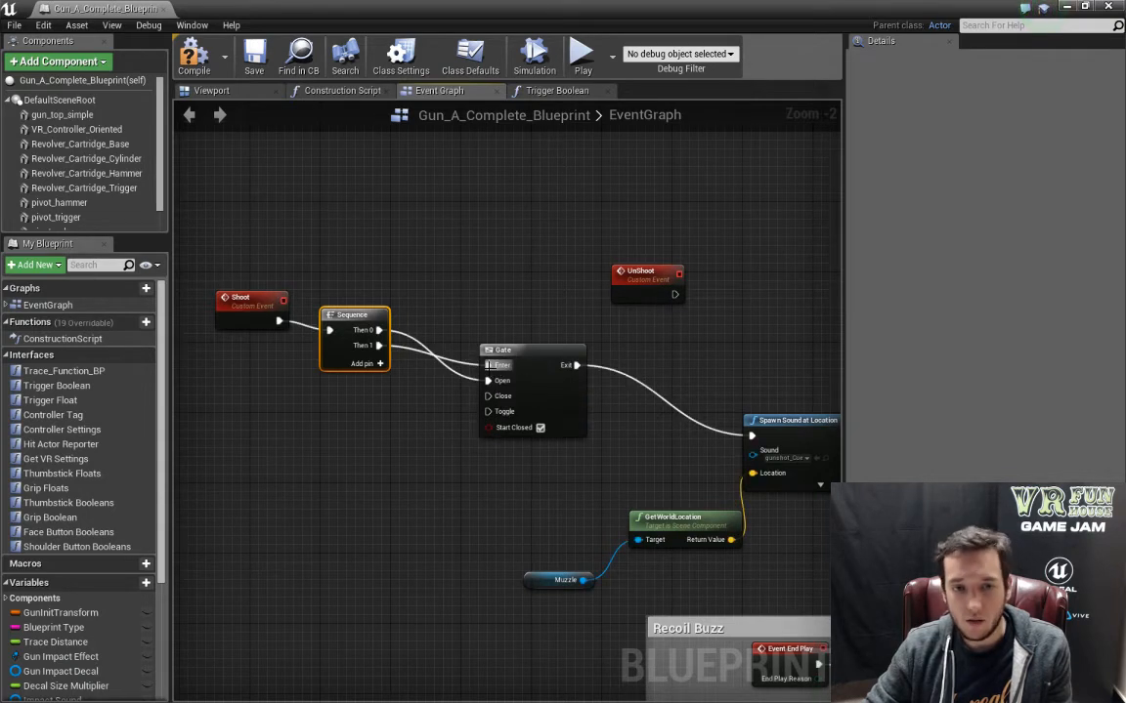
Insert a Delay node between the Gate's Exit and Spawn Sound at Location.
{"action": "right_click_drag", "start_coordinate": [625, 449], "coordinate": [586, 417]}
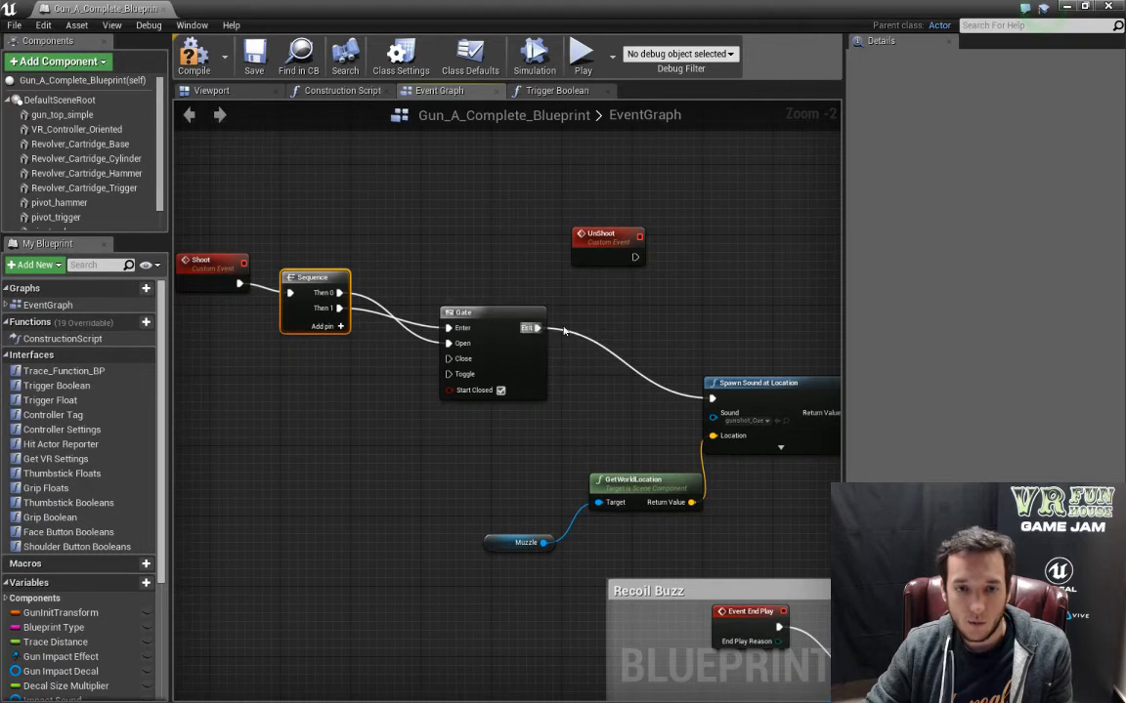
{"action": "left_click_drag", "start_coordinate": [551, 327], "coordinate": [608, 315]}
{"action": "type", "text": "delay"}
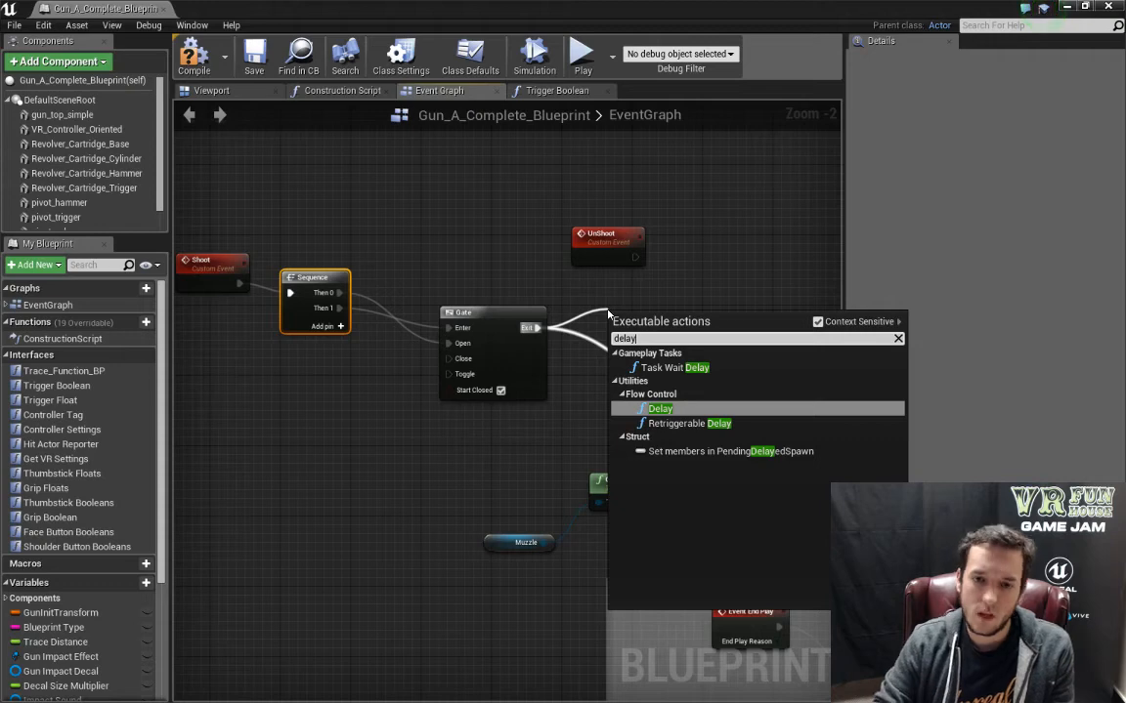
{"action": "key", "text": "Return"}
{"action": "left_click_drag", "start_coordinate": [641, 320], "coordinate": [607, 302]}
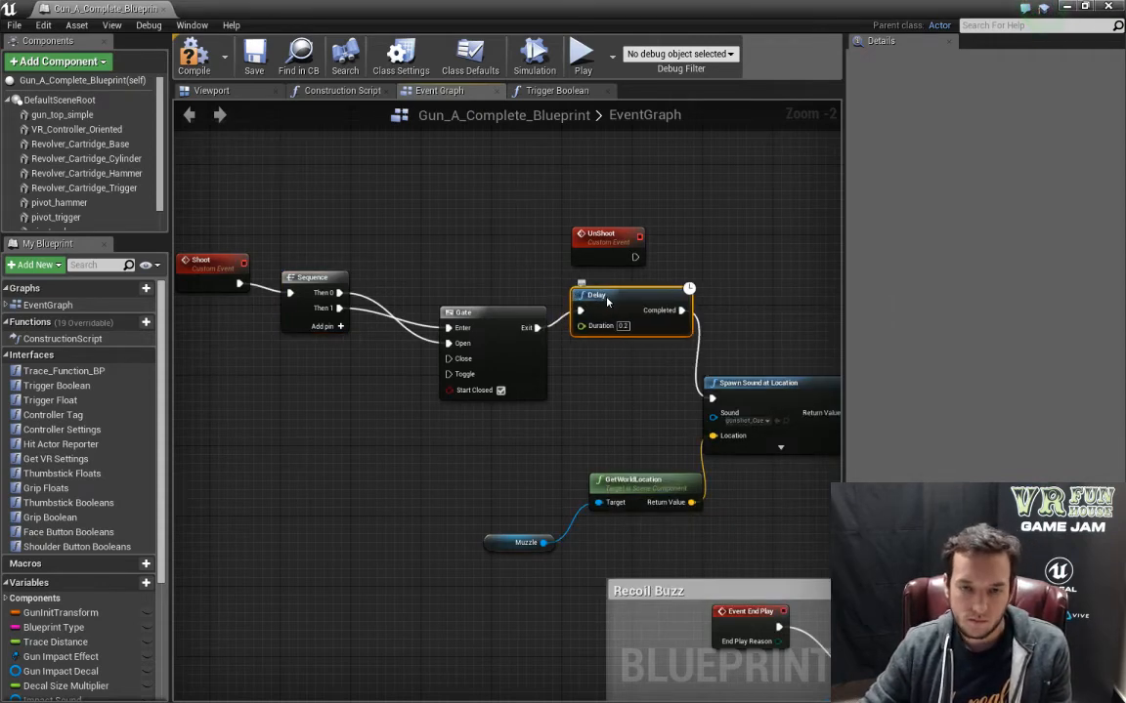
Insert a second Sequence node between the Delay's Completed output and Spawn Sound at Location.
{"action": "right_click_drag", "start_coordinate": [713, 321], "coordinate": [606, 331]}
{"action": "left_click_drag", "start_coordinate": [574, 320], "coordinate": [638, 312]}
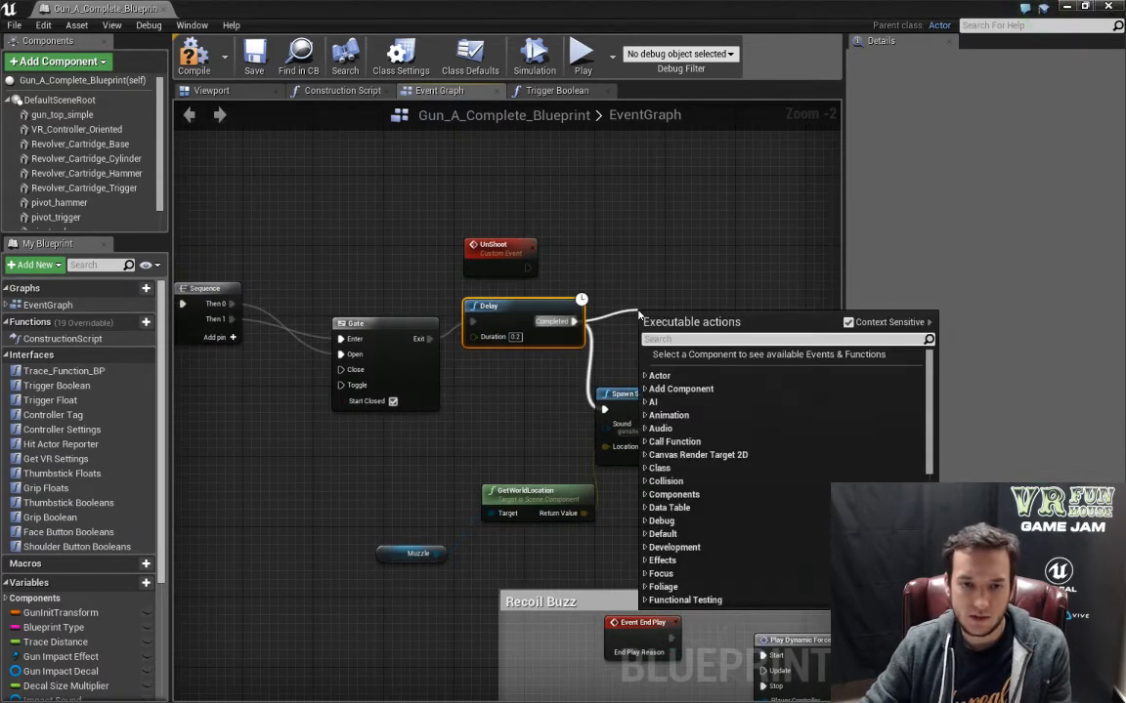
{"action": "type", "text": "sequence"}
{"action": "key", "text": "Return"}
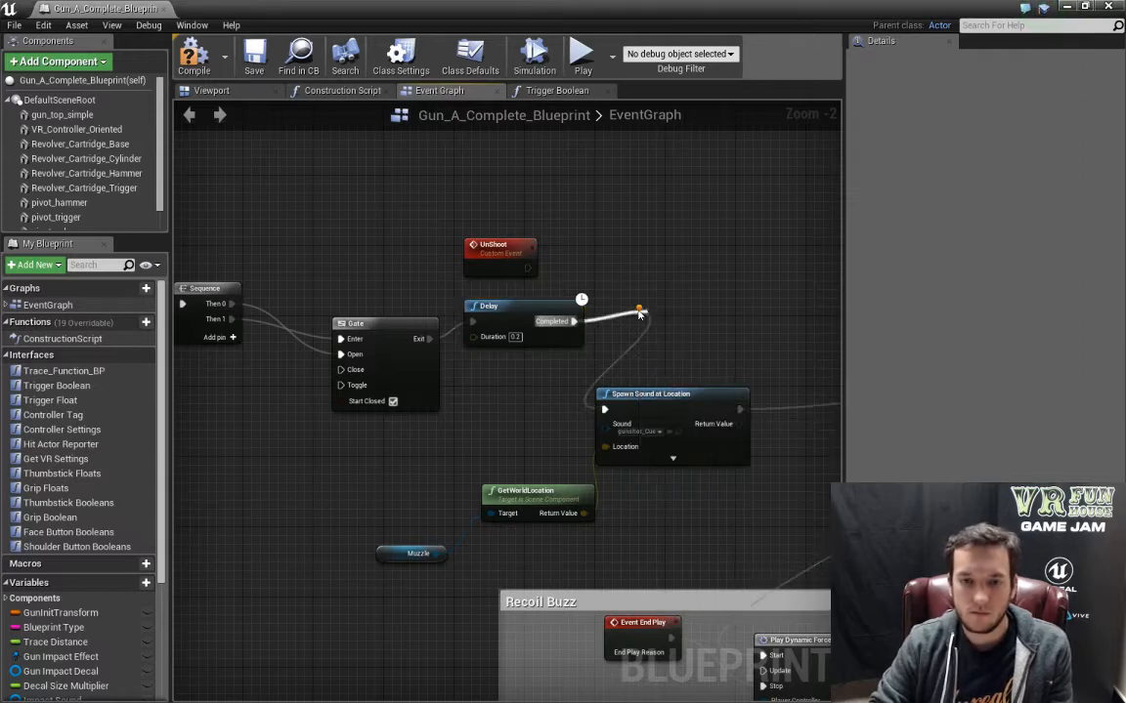
{"action": "mouse_move", "coordinate": [638, 313]}
{"action": "left_mouse_down"}
{"action": "mouse_move", "coordinate": [618, 289]}
{"action": "mouse_move", "coordinate": [630, 298]}
{"action": "mouse_move", "coordinate": [621, 305]}
{"action": "left_mouse_up"}
Shift the Shoot, UnShoot, first Sequence, Gate and Delay nodes, then the second Sequence, to make room before Spawn Sound at Location.
{"action": "right_click_drag", "start_coordinate": [376, 436], "coordinate": [478, 431]}
{"action": "scroll", "coordinate": [240, 233], "scroll_direction": "down", "scroll_amount": 1}
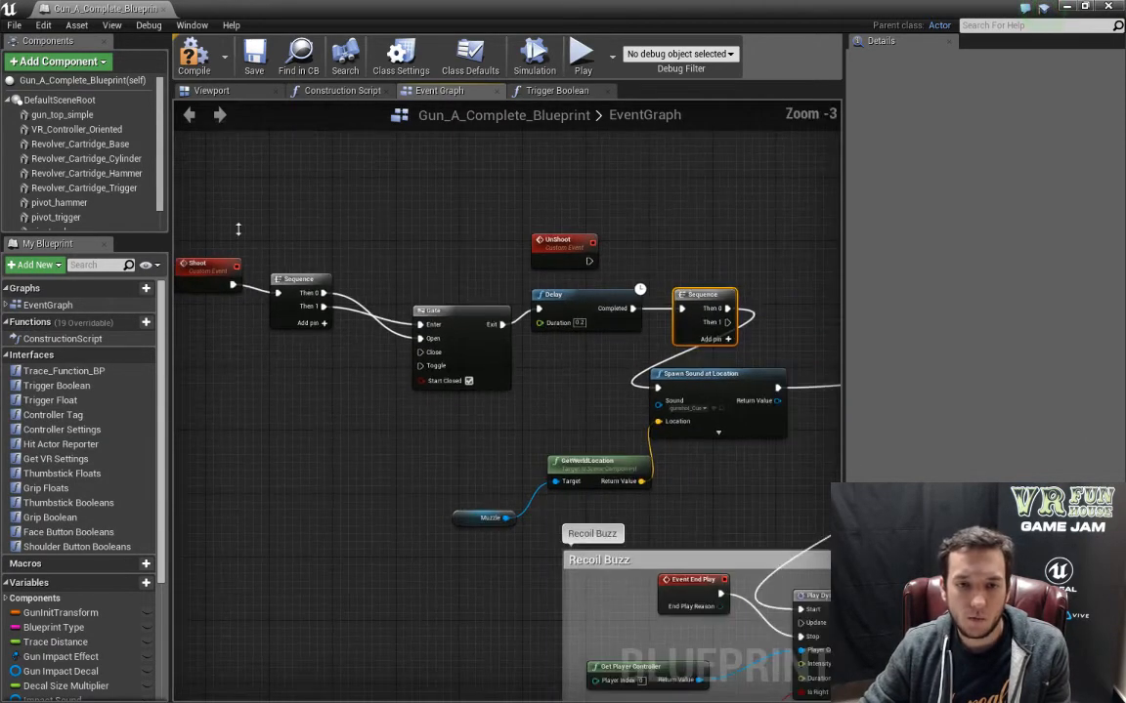
{"action": "right_click_drag", "start_coordinate": [240, 232], "coordinate": [306, 244]}
{"action": "left_click_drag", "start_coordinate": [267, 232], "coordinate": [656, 386]}
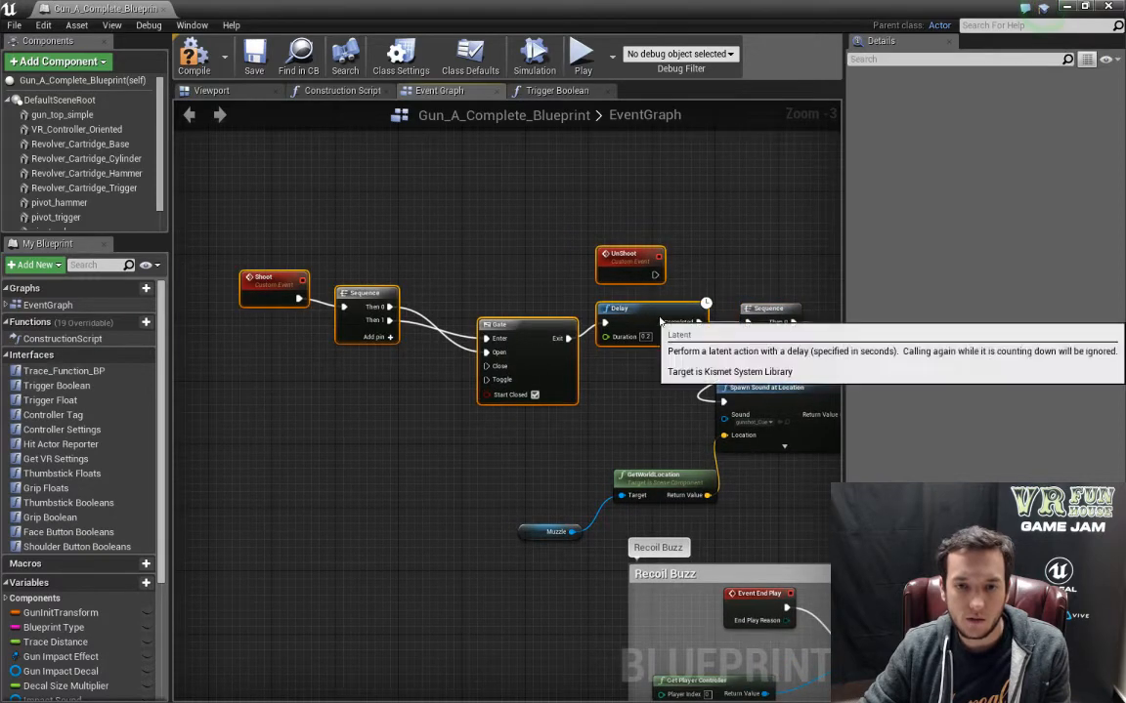
{"action": "left_click_drag", "start_coordinate": [653, 321], "coordinate": [519, 293]}
{"action": "left_click", "coordinate": [670, 268]}
{"action": "left_click_drag", "start_coordinate": [757, 306], "coordinate": [639, 285]}
{"action": "right_click", "coordinate": [587, 372]}
{"action": "left_click", "coordinate": [429, 347]}
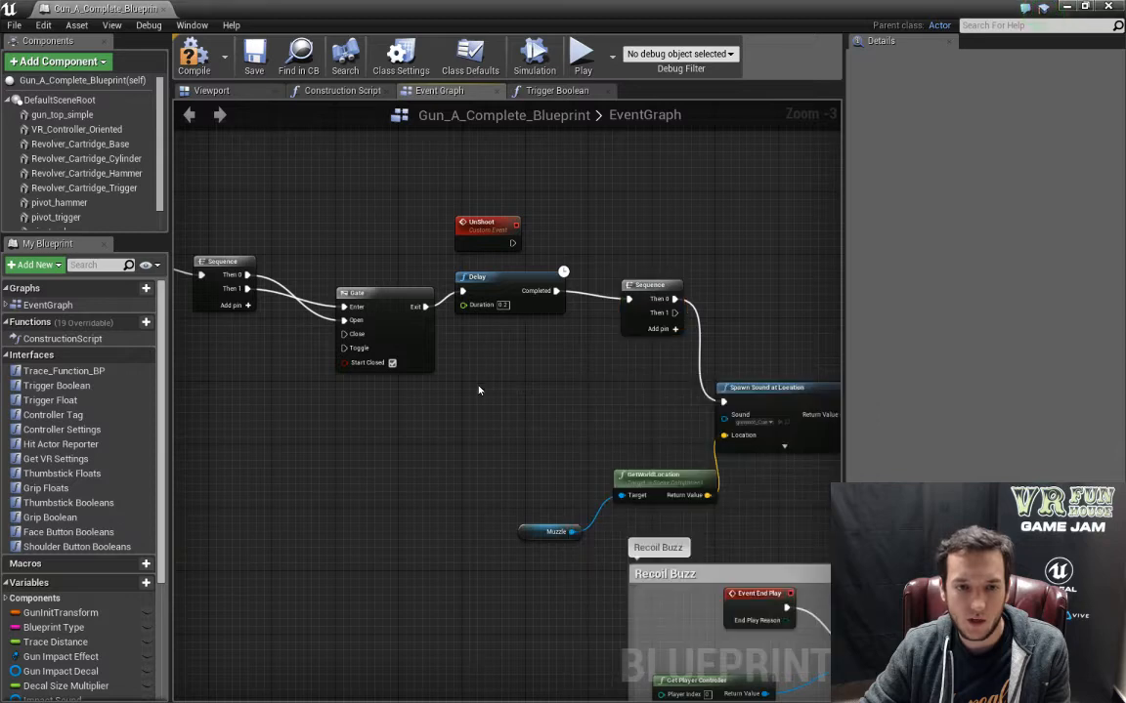
{"action": "right_click_drag", "start_coordinate": [430, 347], "coordinate": [547, 411]}
{"action": "right_click", "coordinate": [547, 411]}
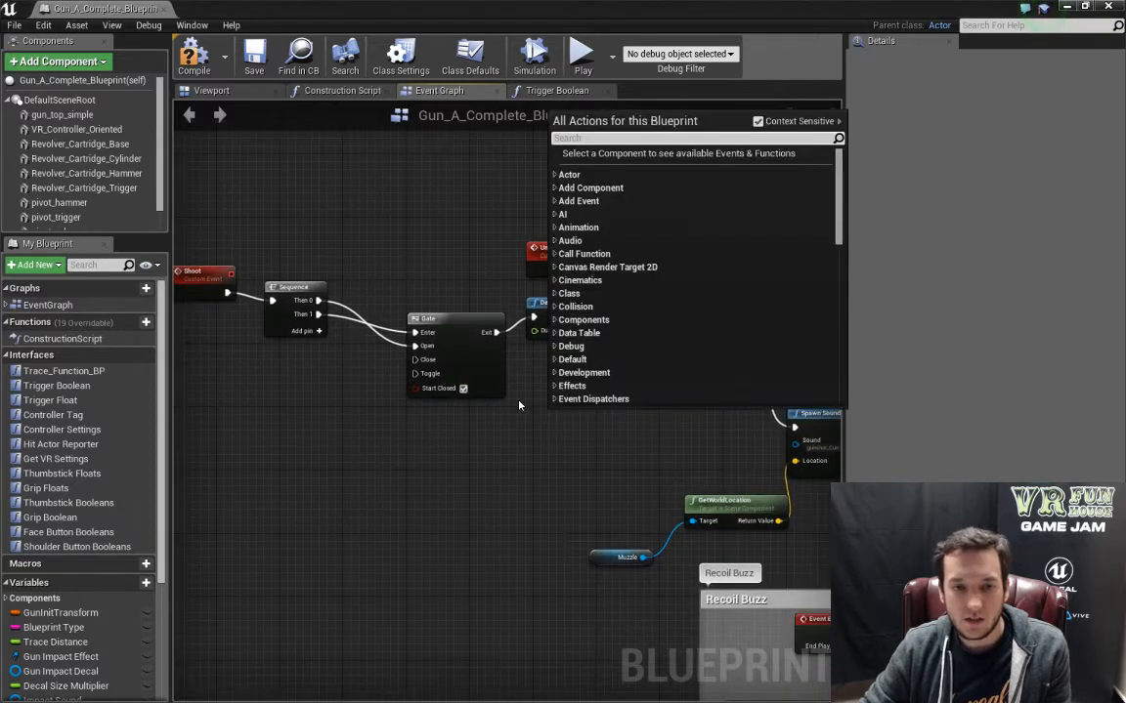
{"action": "left_click", "coordinate": [466, 359]}
Place the second Sequence below the Delay and connect the Gate's Exit directly to it instead of to the Delay.
{"action": "left_click_drag", "start_coordinate": [574, 308], "coordinate": [613, 308]}
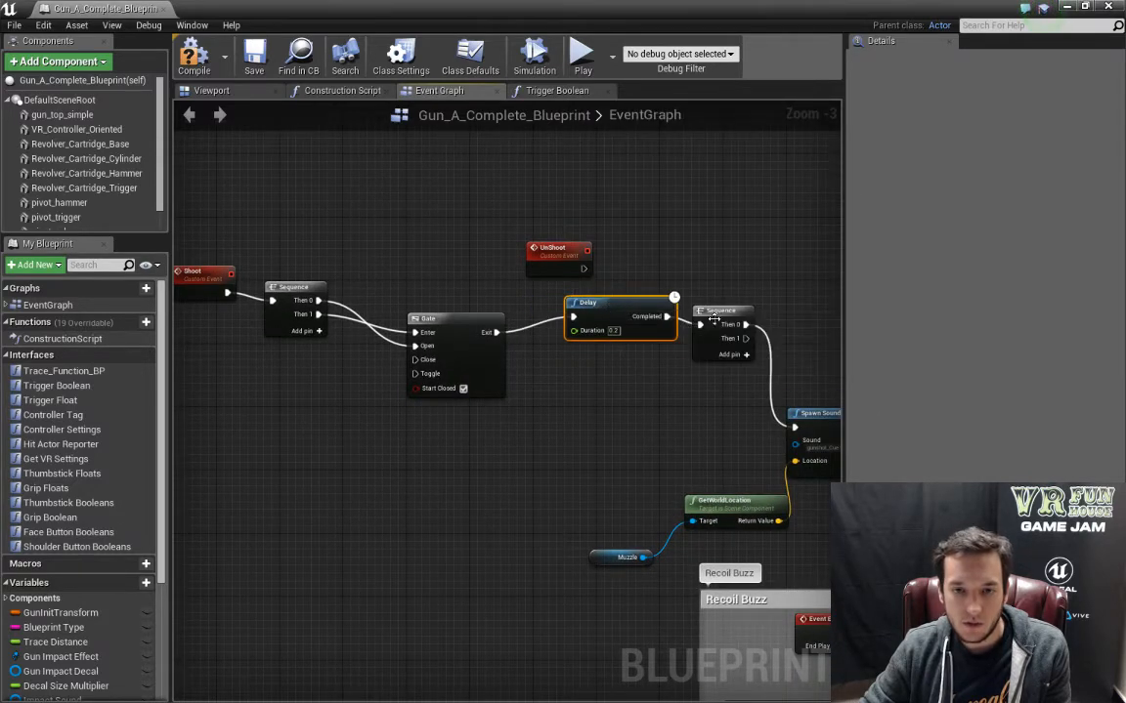
{"action": "left_click_drag", "start_coordinate": [729, 309], "coordinate": [589, 369]}
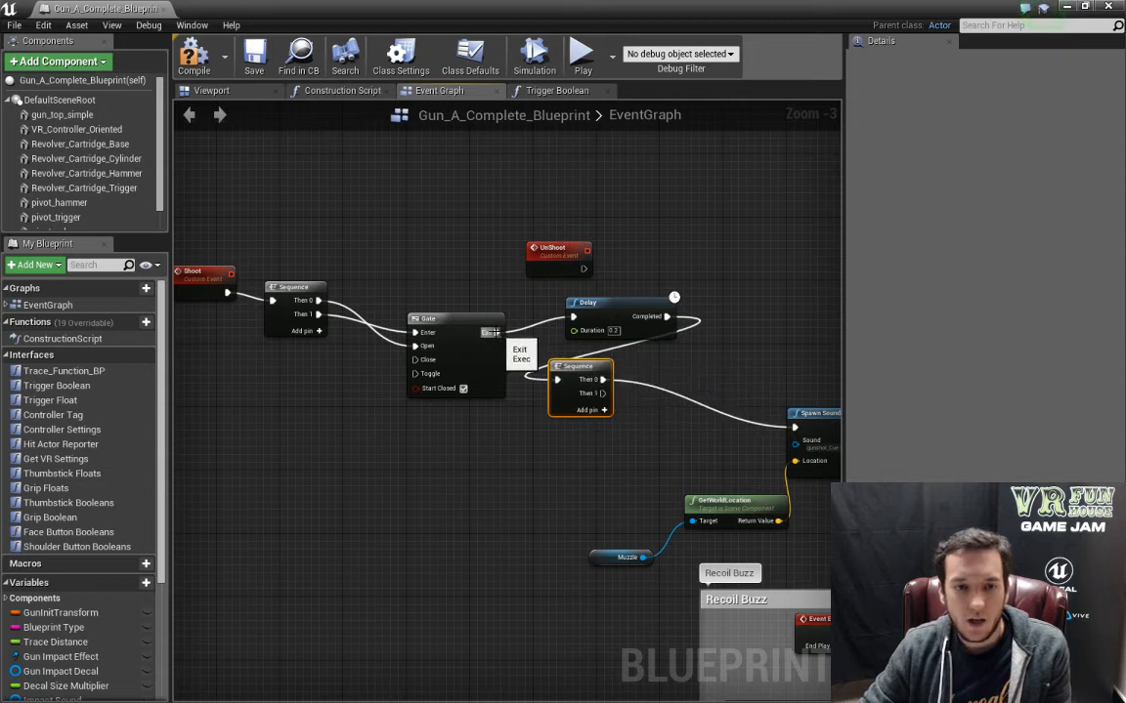
{"action": "left_click_drag", "start_coordinate": [493, 333], "coordinate": [796, 427]}
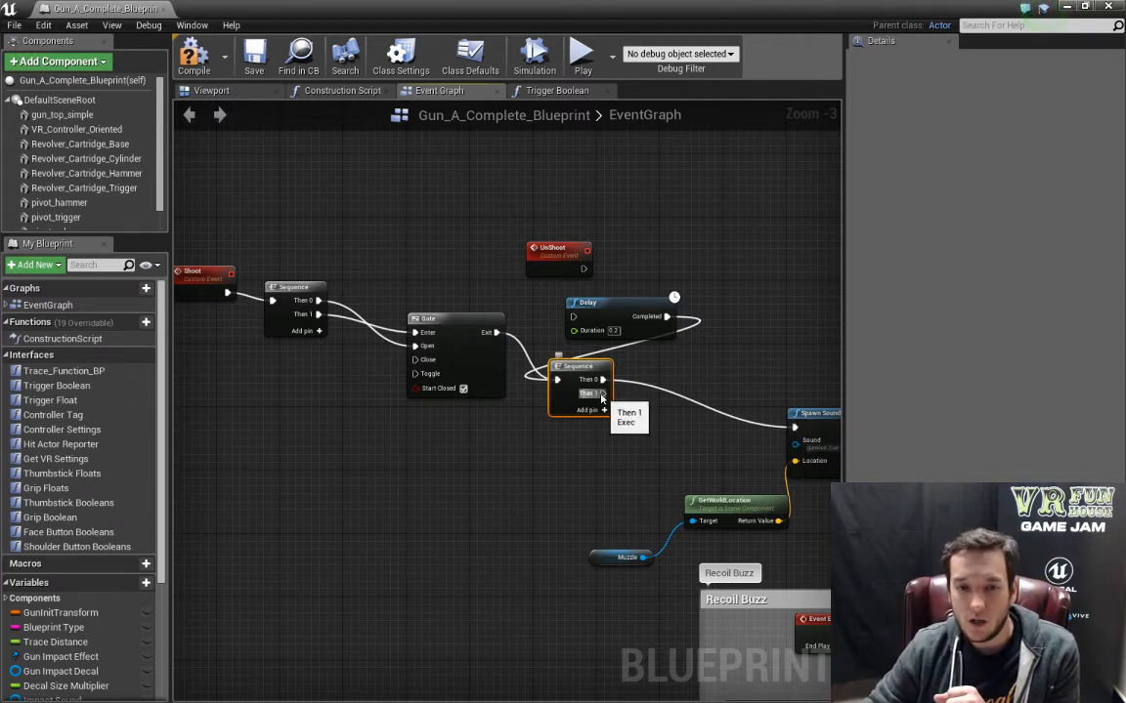
Create a firing loop by connecting the second Sequence's Then 1 to the Delay and the Delay's Completed output to the Gate's Enter.
{"action": "left_click_drag", "start_coordinate": [601, 393], "coordinate": [630, 301]}
{"action": "left_click_drag", "start_coordinate": [705, 308], "coordinate": [414, 333]}
{"action": "left_click", "coordinate": [502, 464]}
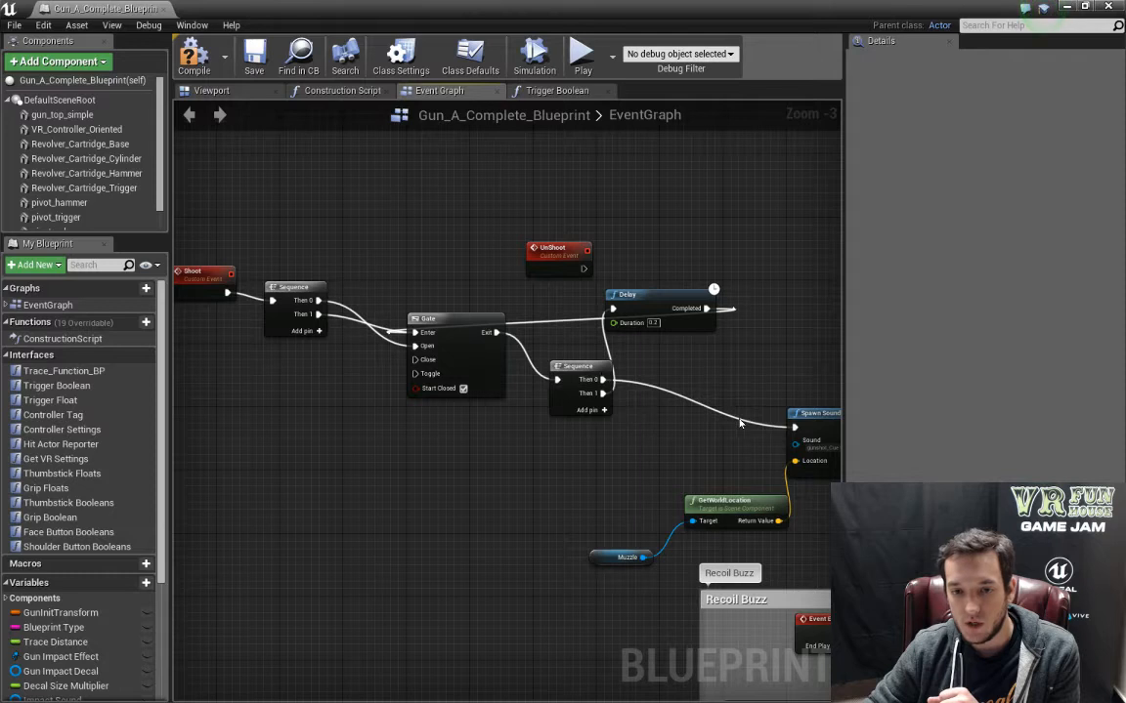
Compile the gun blueprint with the Delay duration kept at 0.2, and test it in VR Preview.
{"action": "left_click", "coordinate": [653, 323]}
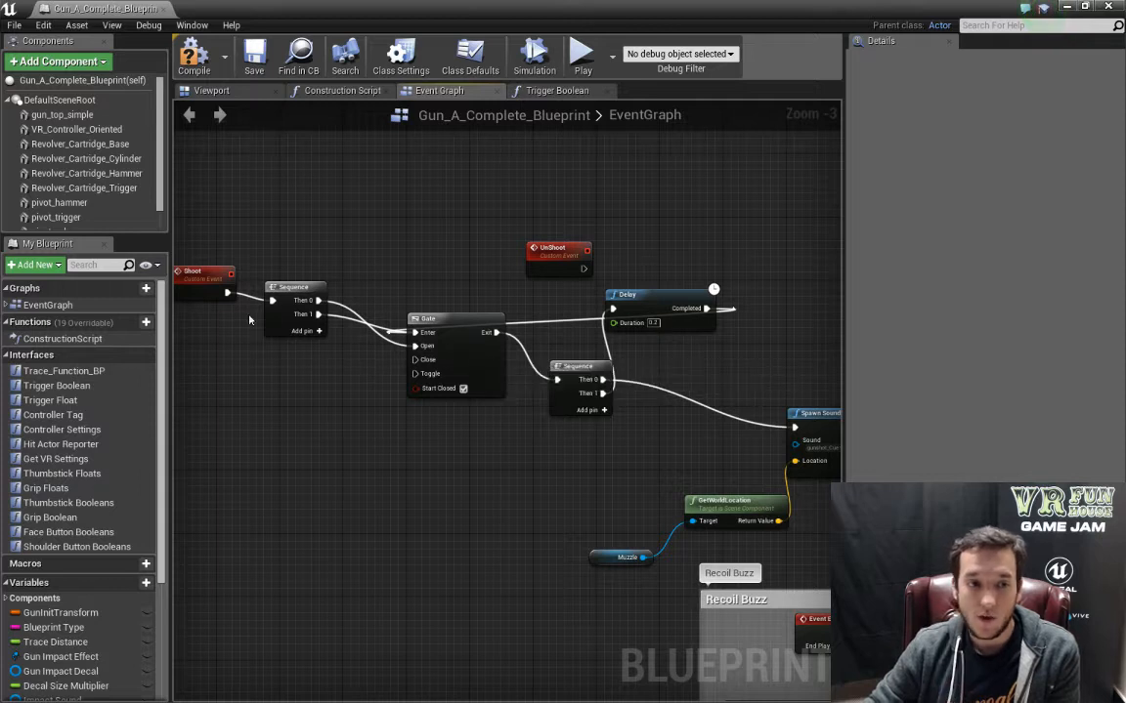
{"action": "left_click", "coordinate": [192, 59]}
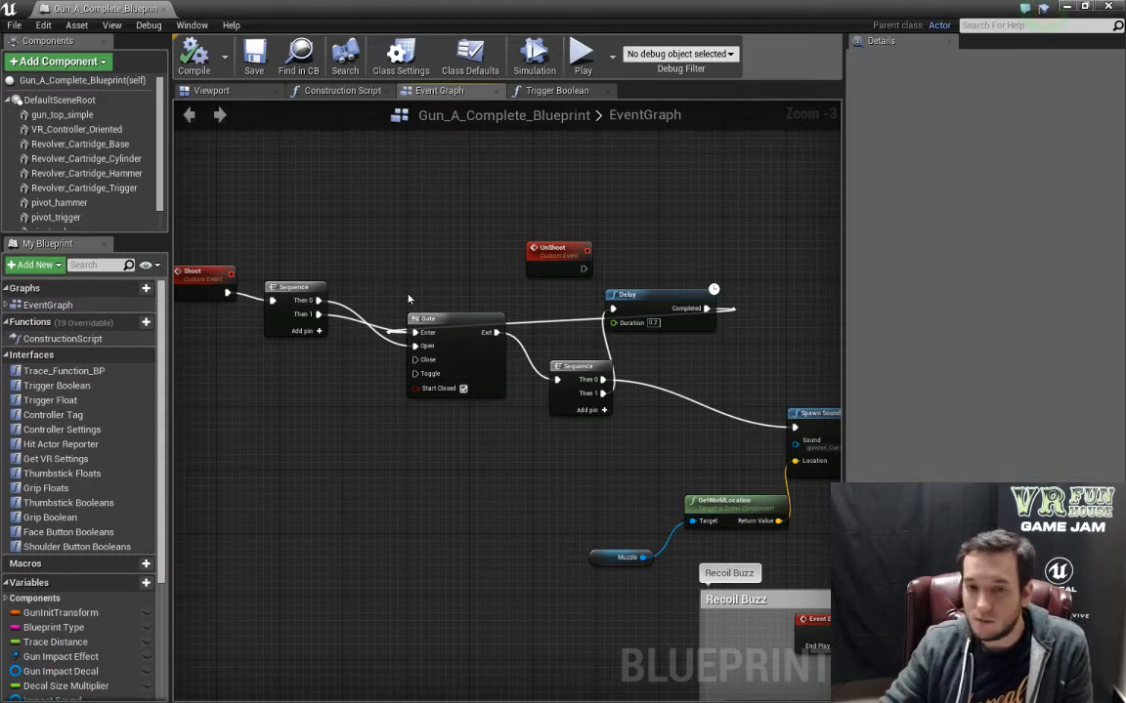
{"action": "left_click", "coordinate": [652, 323]}
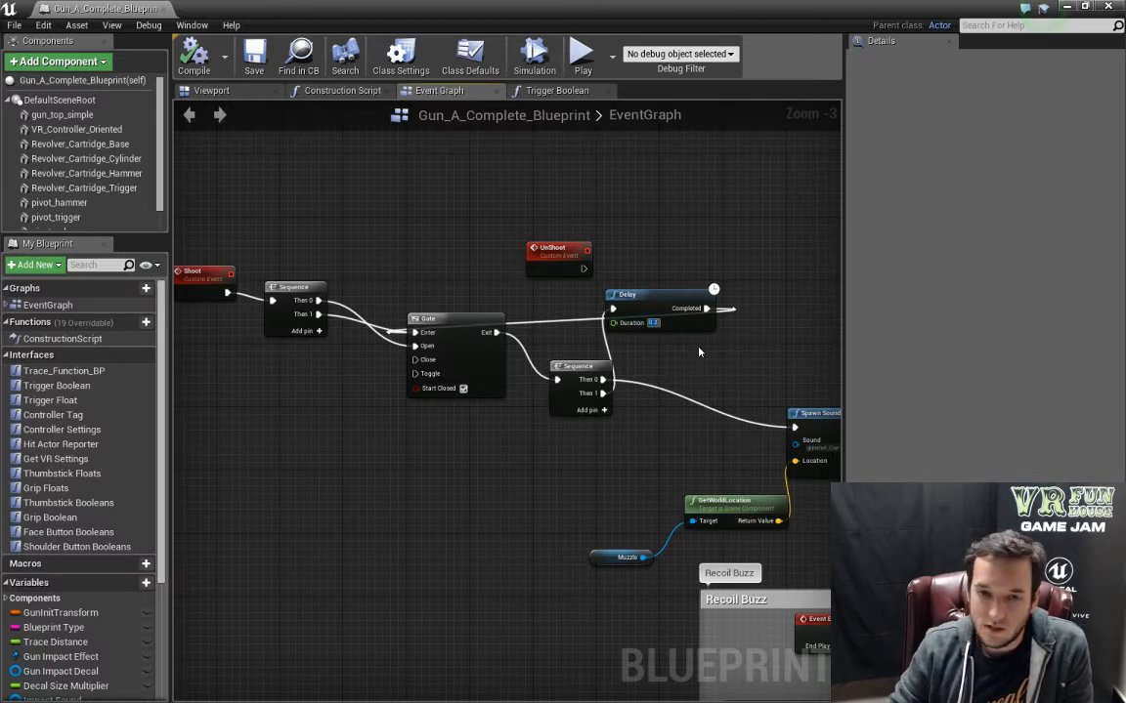
{"action": "left_click", "coordinate": [699, 352]}
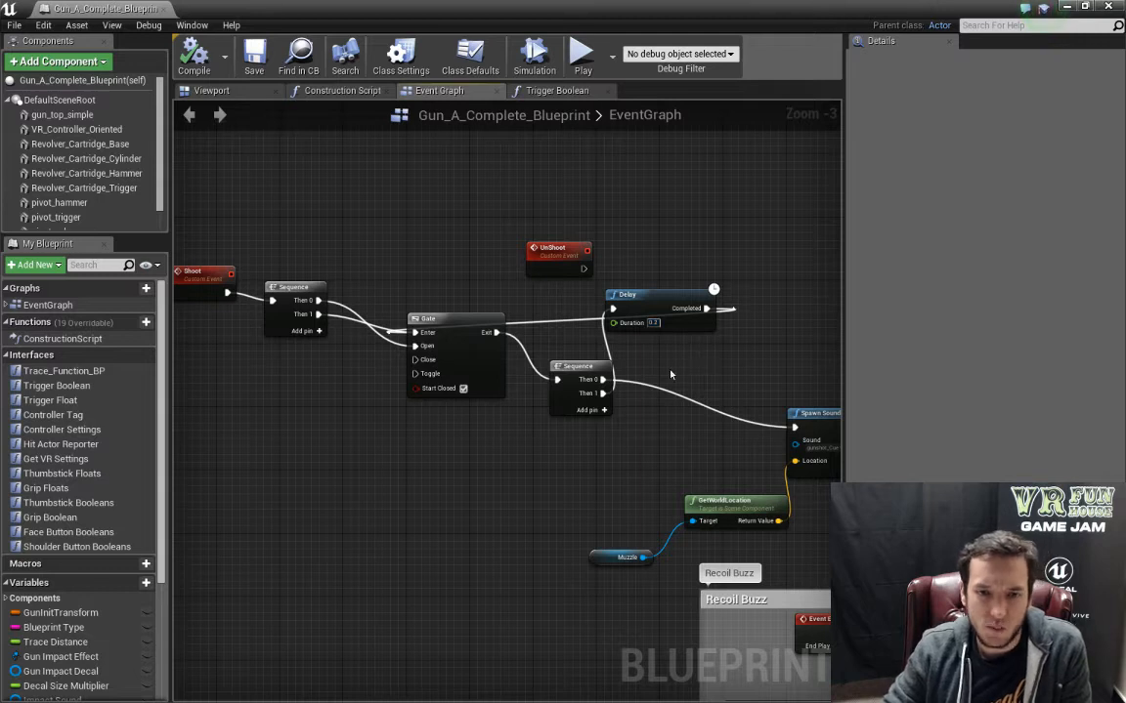
{"action": "left_click", "coordinate": [612, 58]}
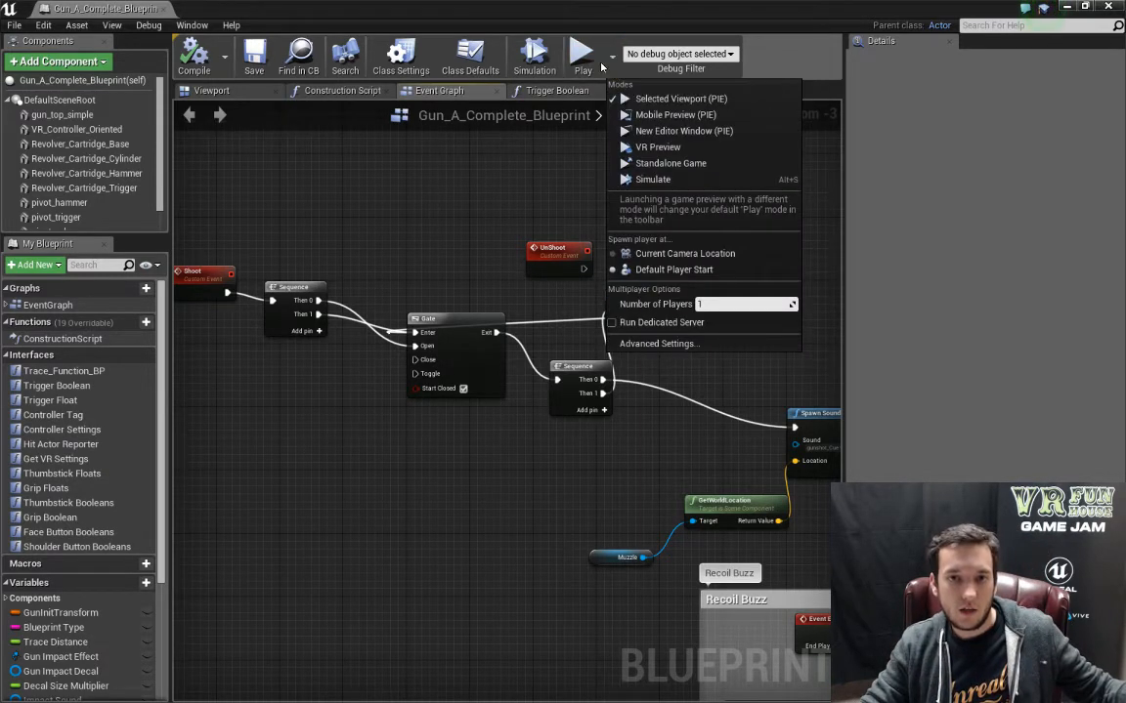
{"action": "left_click", "coordinate": [657, 149]}
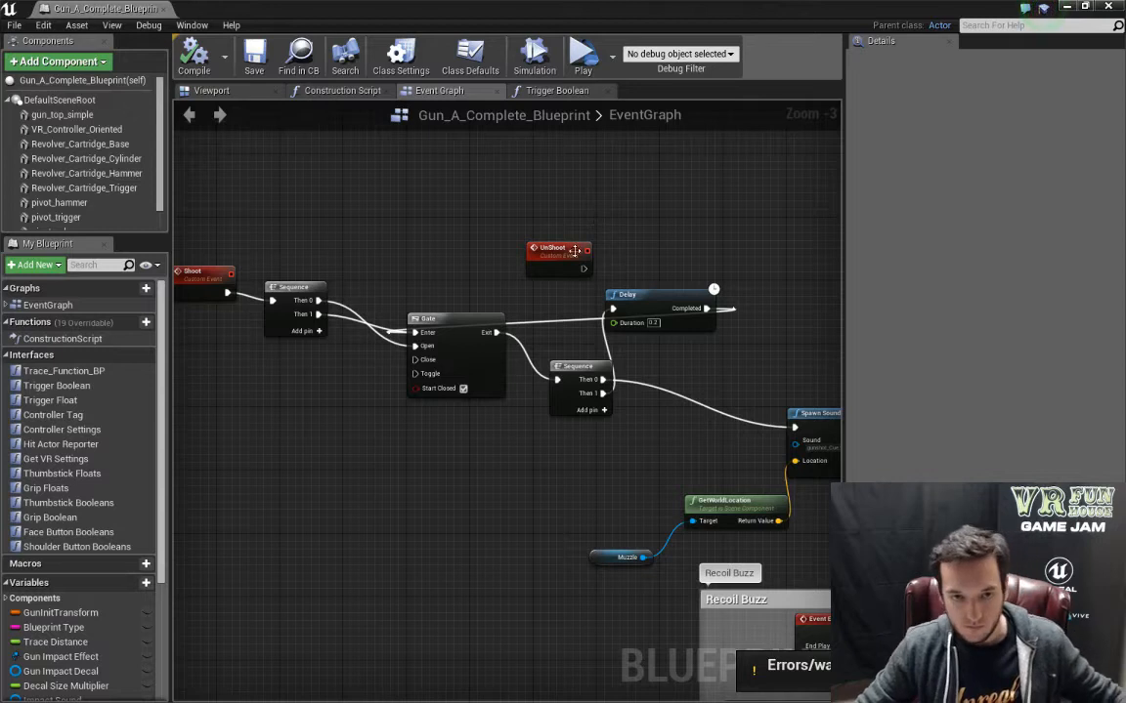
Move UnShoot below Shoot, connect it to the Gate's Close input, compile the blueprint, and run the preview again.
{"action": "left_click_drag", "start_coordinate": [574, 251], "coordinate": [271, 414]}
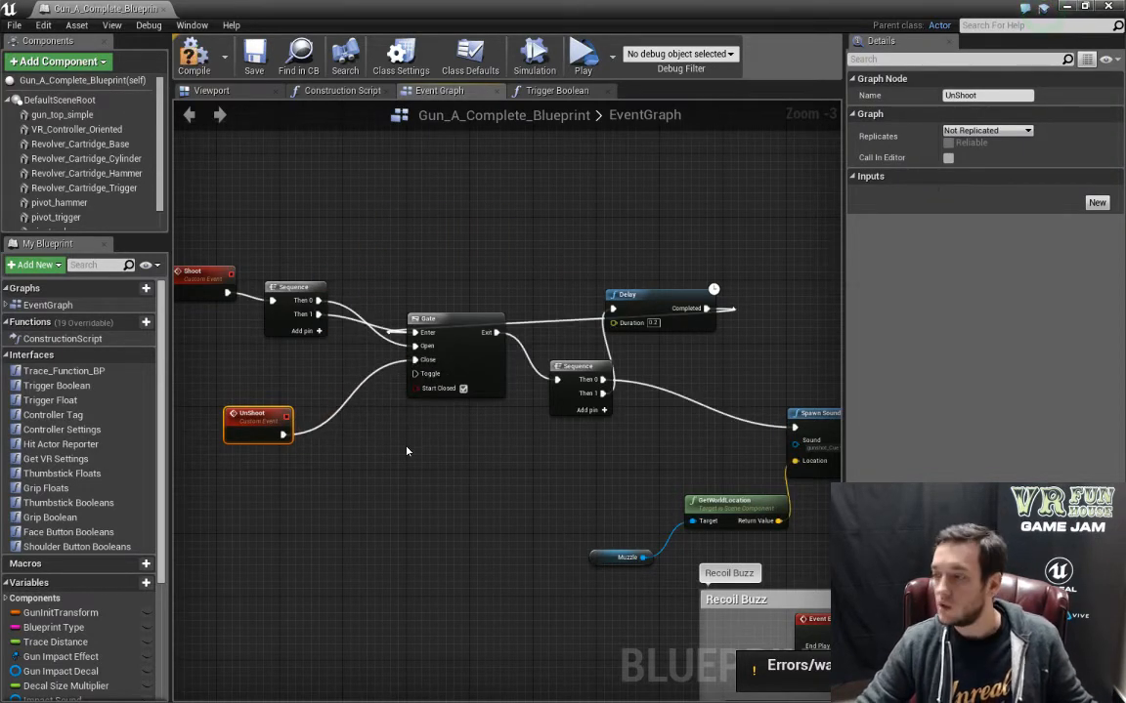
{"action": "left_click", "coordinate": [406, 482]}
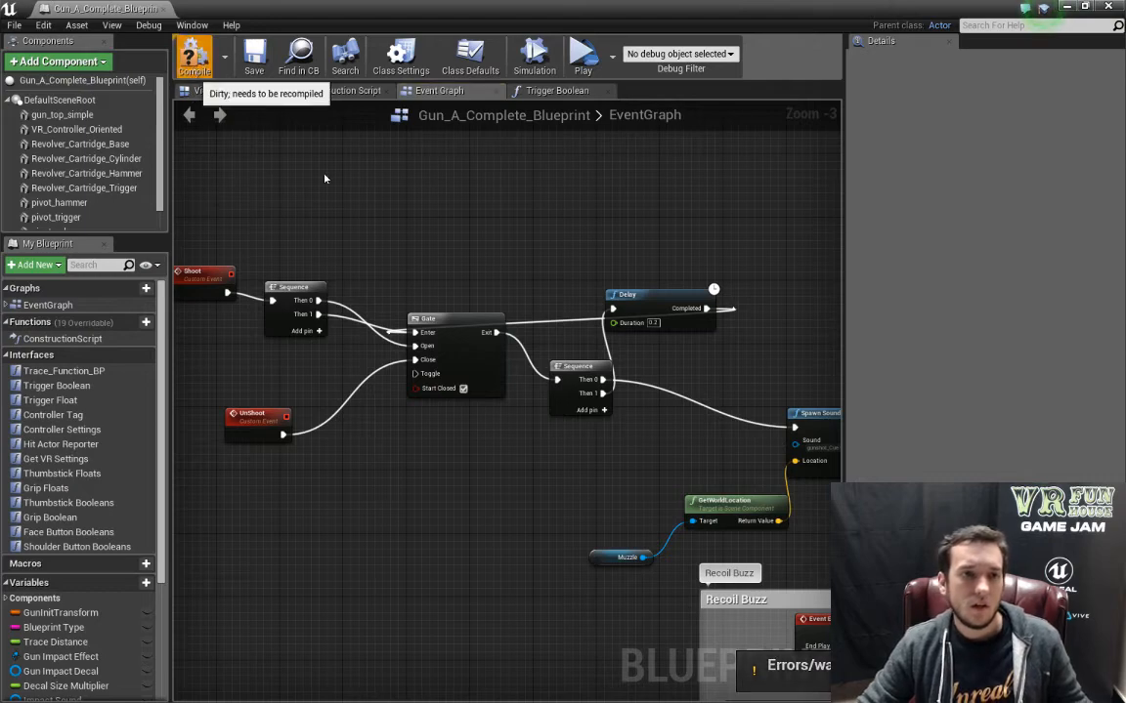
{"action": "left_click", "coordinate": [583, 49]}
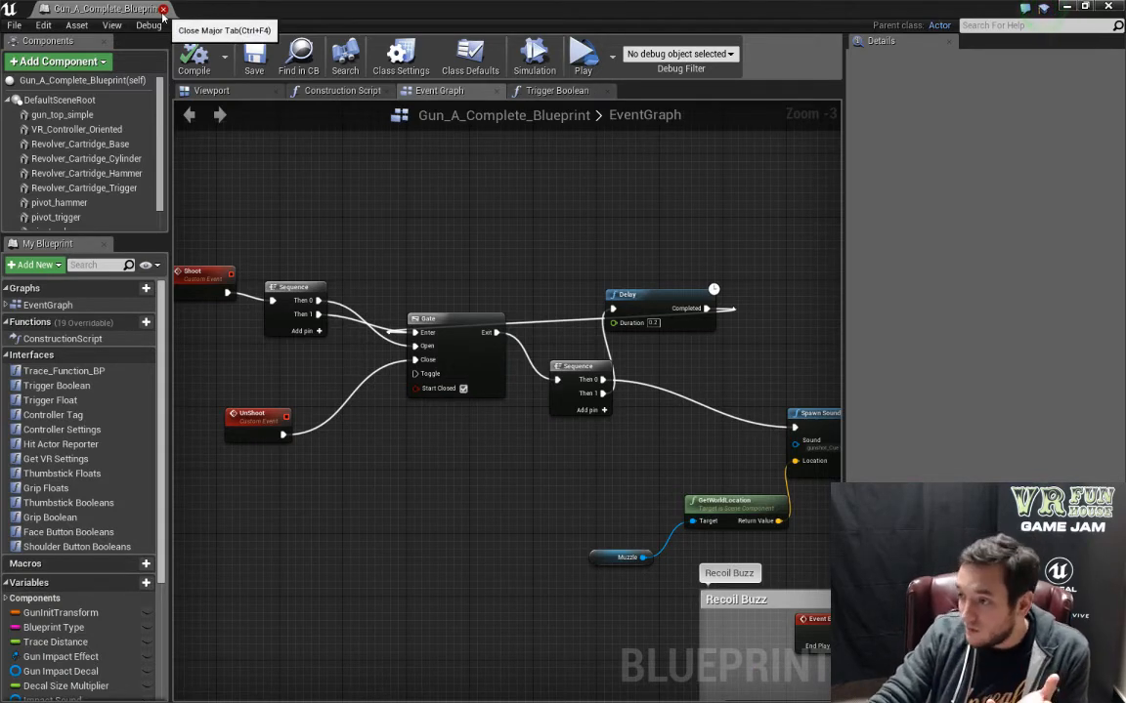
Close the gun blueprint and open TommyGun_Blueprint from the SampleMods TommyGunSample folder.
{"action": "left_click", "coordinate": [164, 8]}
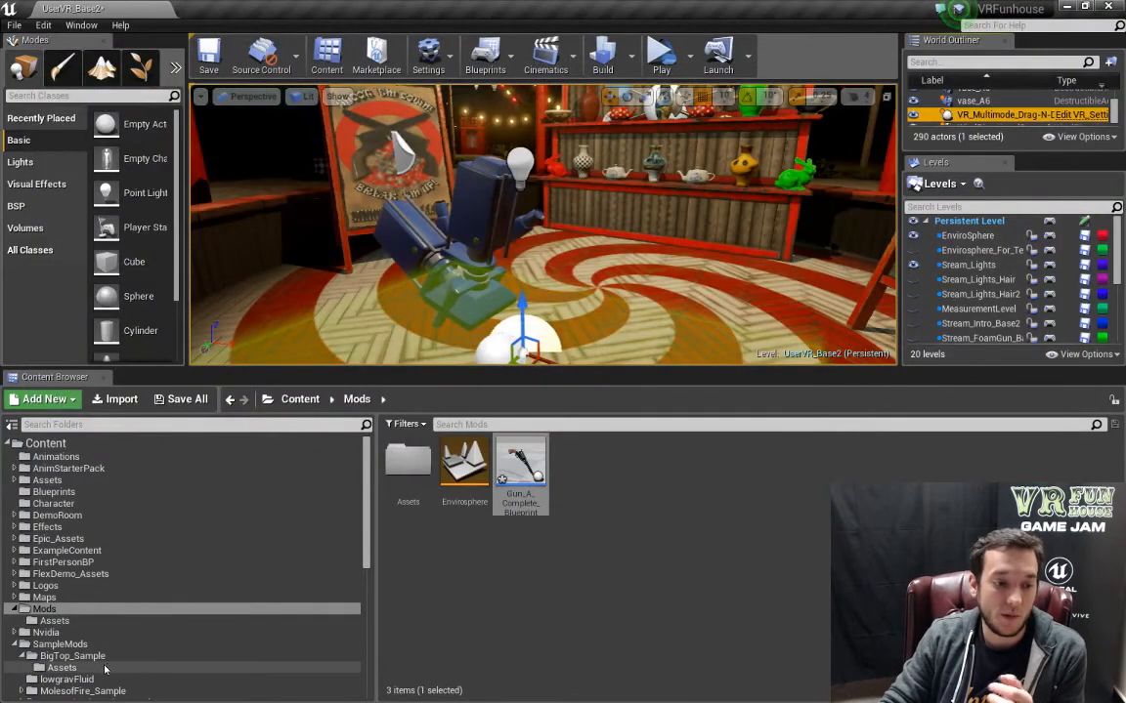
{"action": "scroll", "coordinate": [93, 650], "scroll_direction": "down", "scroll_amount": 3}
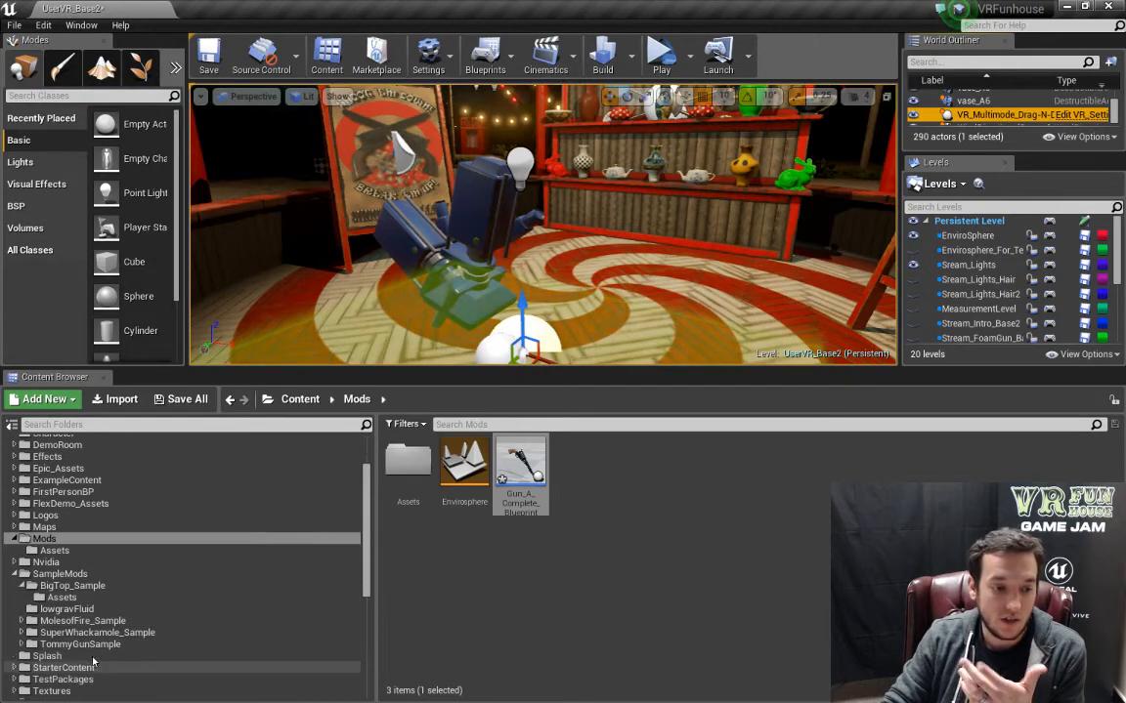
{"action": "left_click", "coordinate": [88, 645]}
{"action": "left_click", "coordinate": [467, 462]}
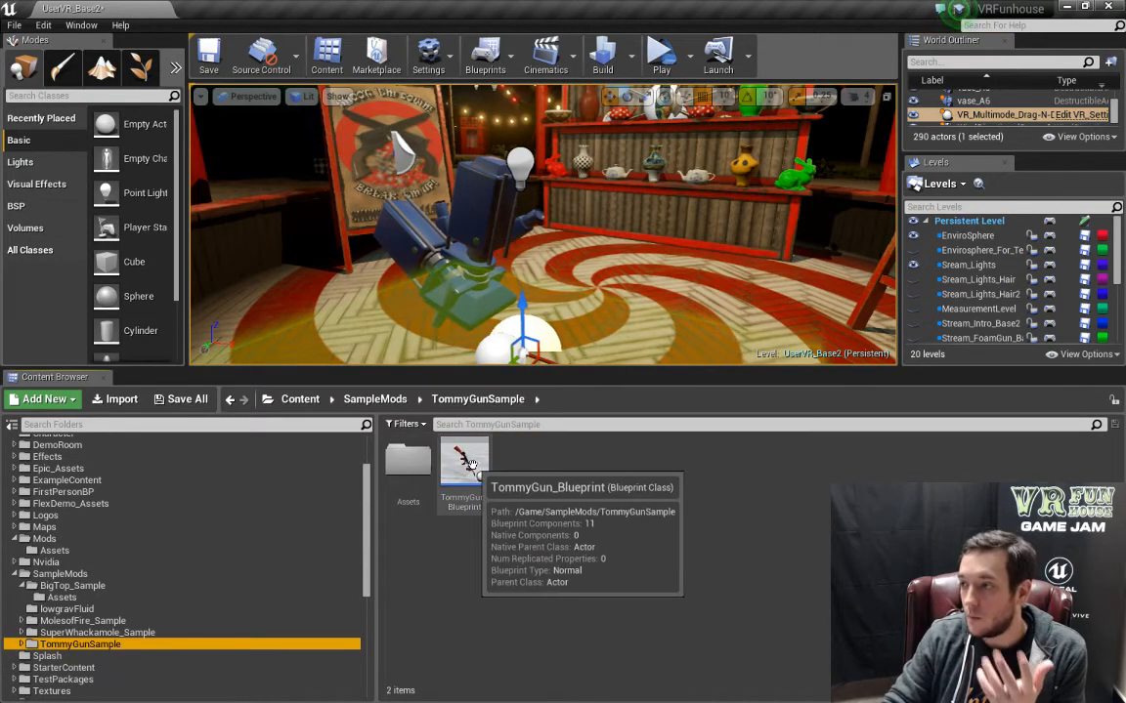
{"action": "double_click", "coordinate": [467, 462]}
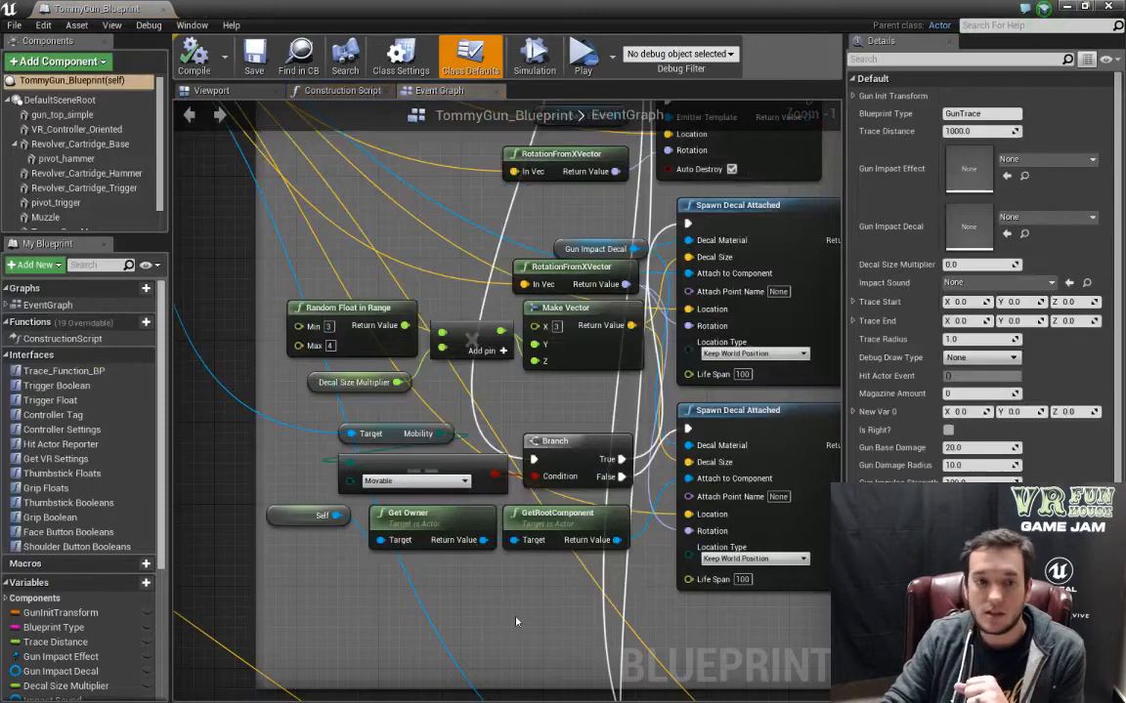
Inspect the Tommy gun model in the blueprint's 3D preview, and return to its Event Graph.
{"action": "scroll", "coordinate": [516, 621], "scroll_direction": "down", "scroll_amount": 7}
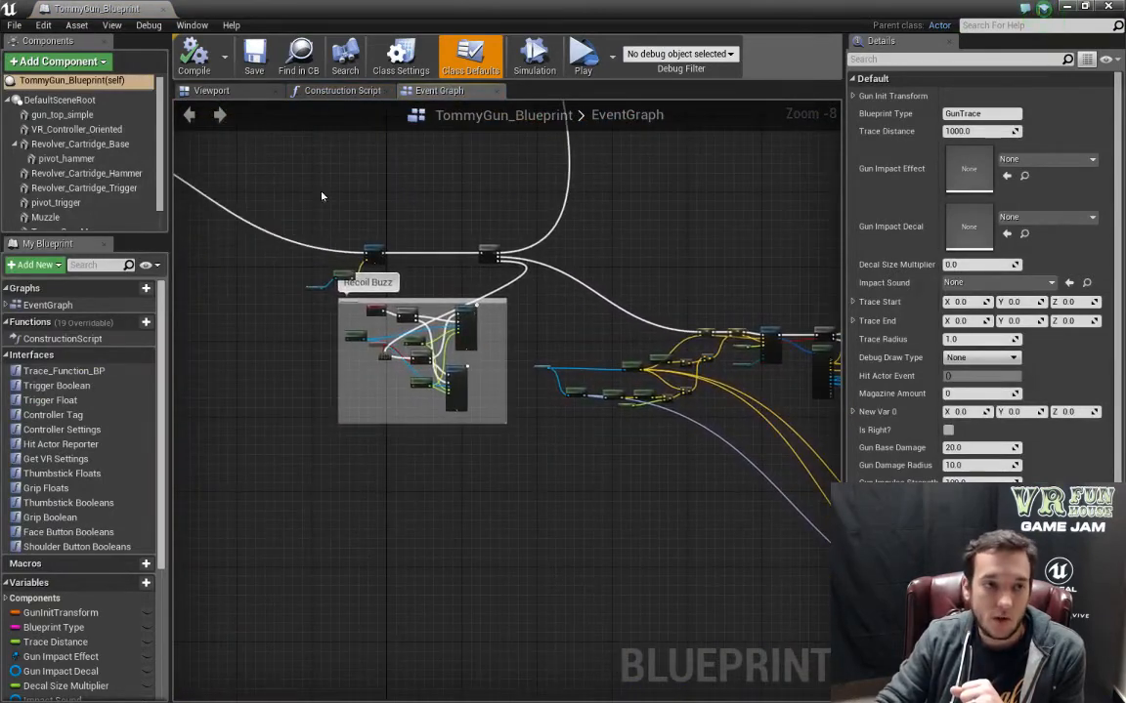
{"action": "left_click", "coordinate": [215, 90]}
{"action": "mouse_move", "coordinate": [508, 401]}
{"action": "right_mouse_down"}
{"action": "mouse_move", "coordinate": [508, 449]}
{"action": "mouse_move", "coordinate": [489, 411]}
{"action": "right_mouse_up"}
{"action": "key", "text": "w"}
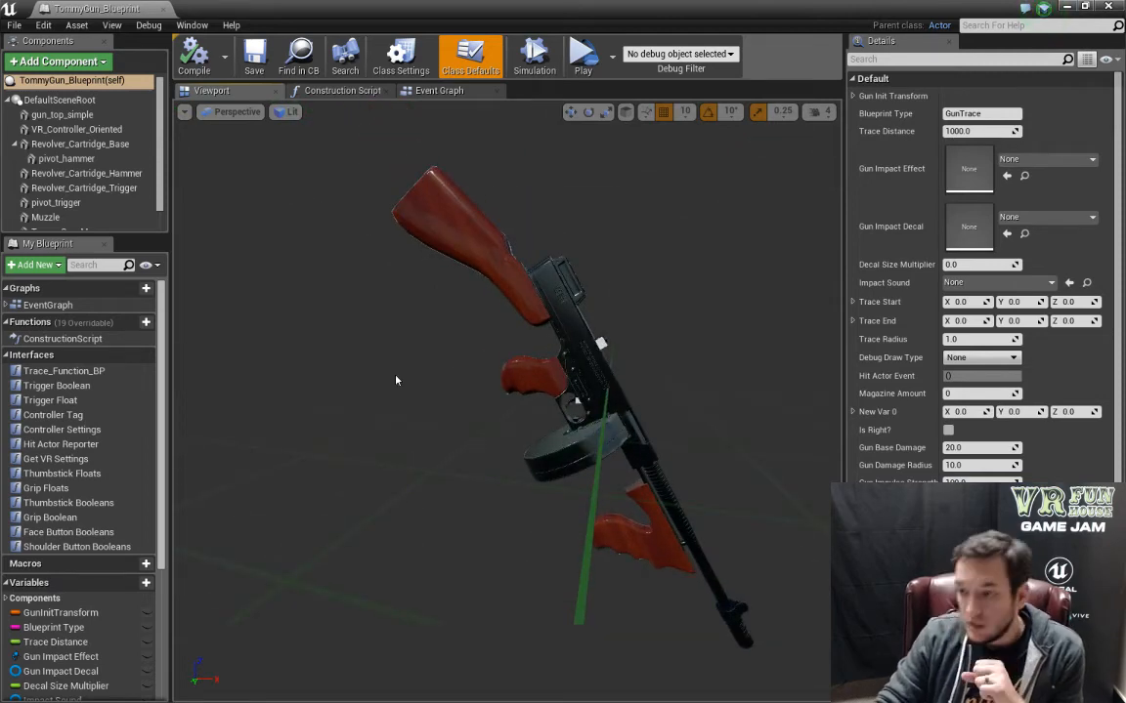
{"action": "left_click", "coordinate": [430, 90]}
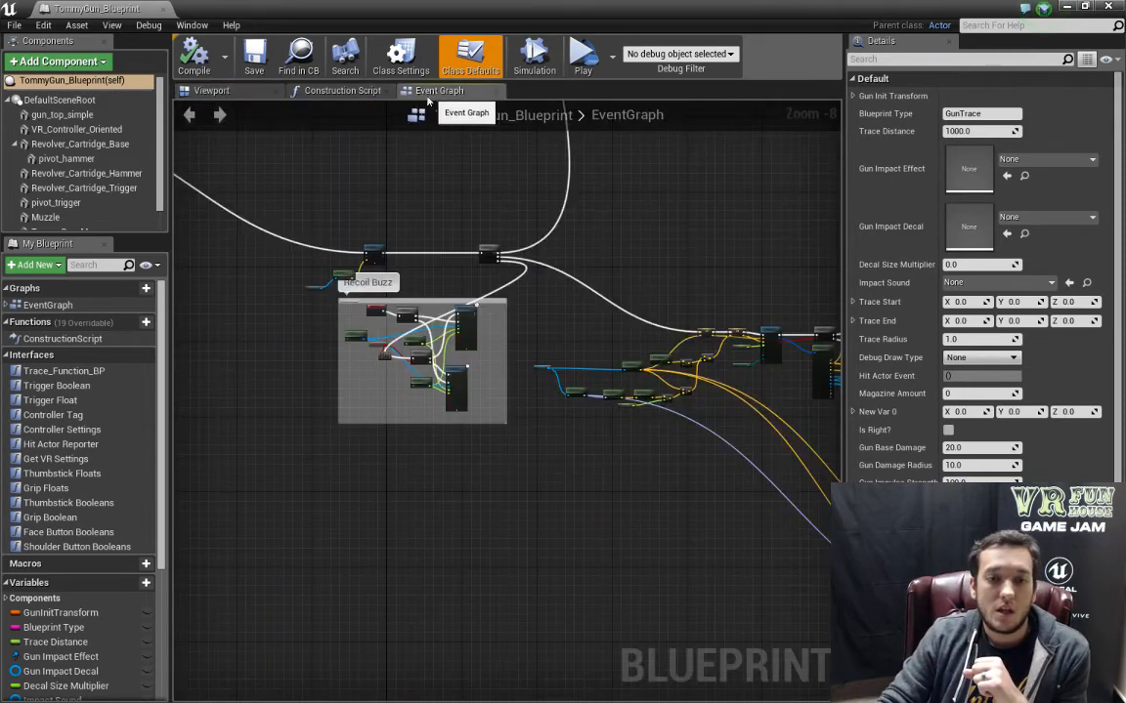
Examine the Automatic firing control section, including the Shoot and Unshoot events, the CompareInt node and the Gate.
{"action": "right_click_drag", "start_coordinate": [402, 518], "coordinate": [663, 694]}
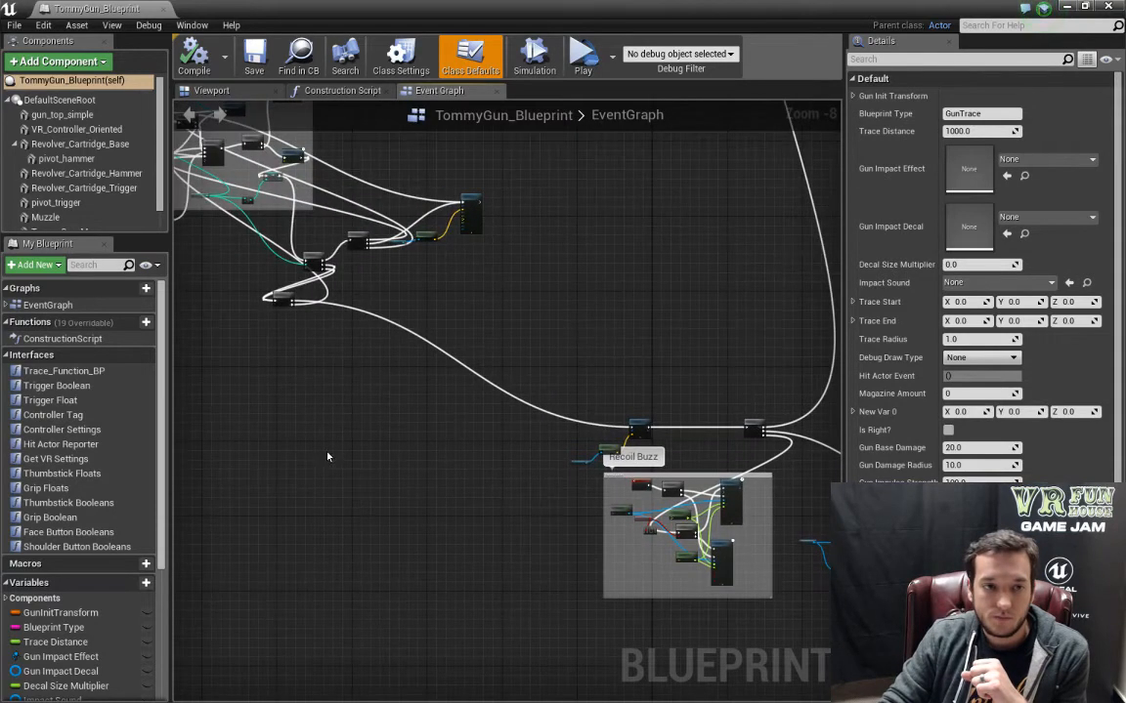
{"action": "right_click_drag", "start_coordinate": [329, 458], "coordinate": [561, 576]}
{"action": "right_click_drag", "start_coordinate": [329, 469], "coordinate": [264, 681]}
{"action": "scroll", "coordinate": [342, 590], "scroll_direction": "up", "scroll_amount": 3}
{"action": "scroll", "coordinate": [485, 537], "scroll_direction": "up", "scroll_amount": 3}
{"action": "right_click_drag", "start_coordinate": [484, 538], "coordinate": [549, 699]}
{"action": "right_click_drag", "start_coordinate": [444, 380], "coordinate": [413, 498]}
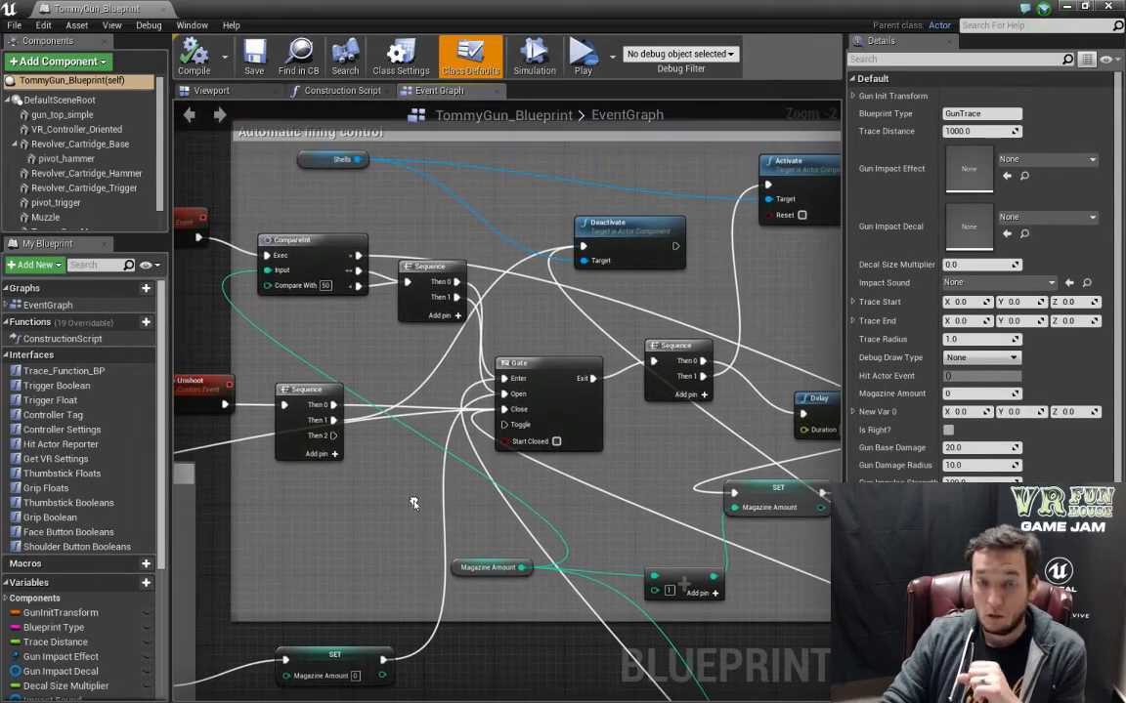
{"action": "left_click", "coordinate": [283, 522]}
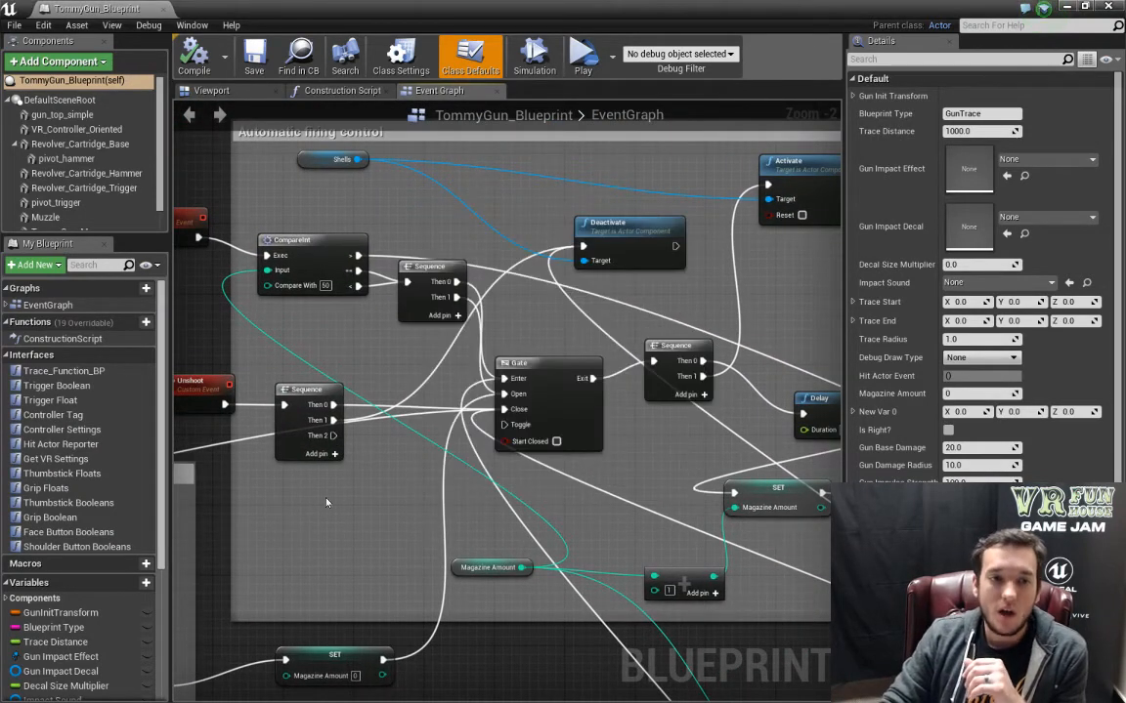
{"action": "right_click_drag", "start_coordinate": [321, 502], "coordinate": [367, 508]}
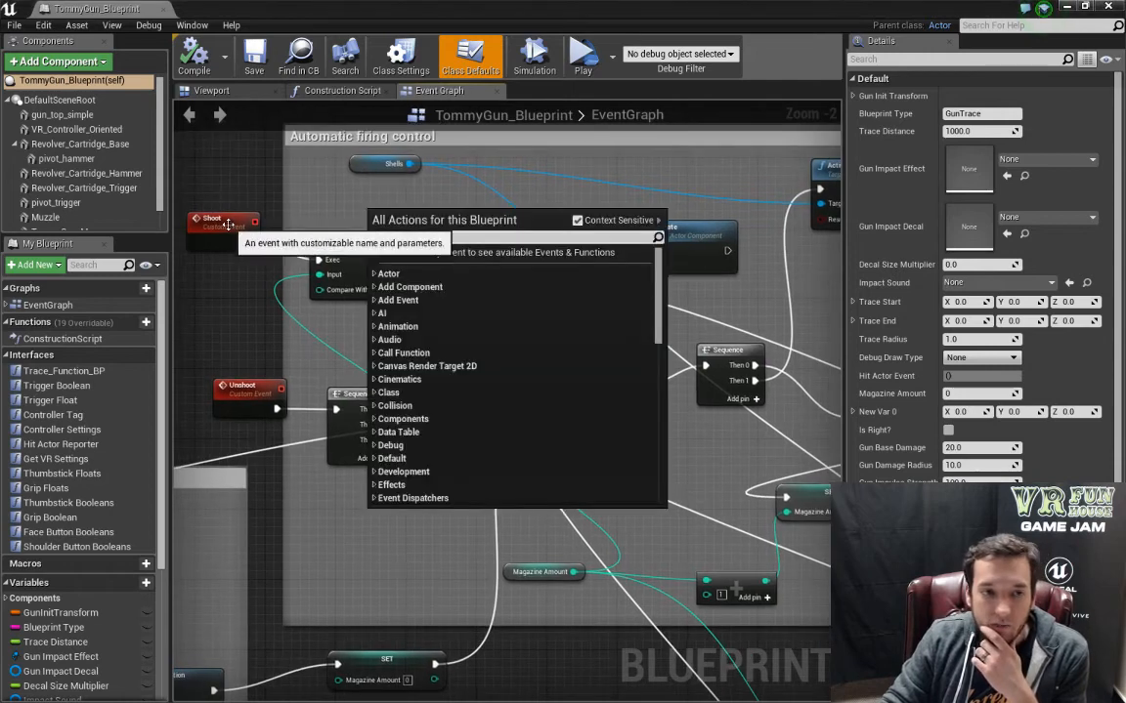
{"action": "left_click", "coordinate": [229, 225]}
{"action": "left_click", "coordinate": [241, 385]}
{"action": "left_click", "coordinate": [396, 506]}
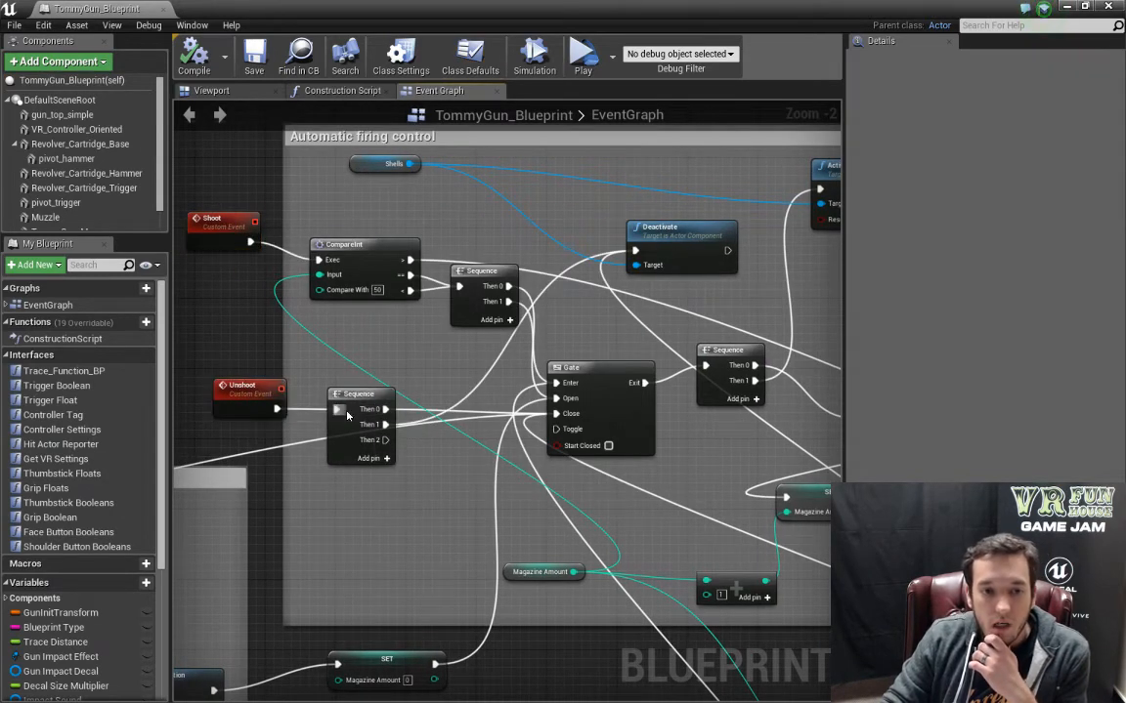
{"action": "left_click_drag", "start_coordinate": [263, 245], "coordinate": [340, 248]}
{"action": "left_click", "coordinate": [356, 255]}
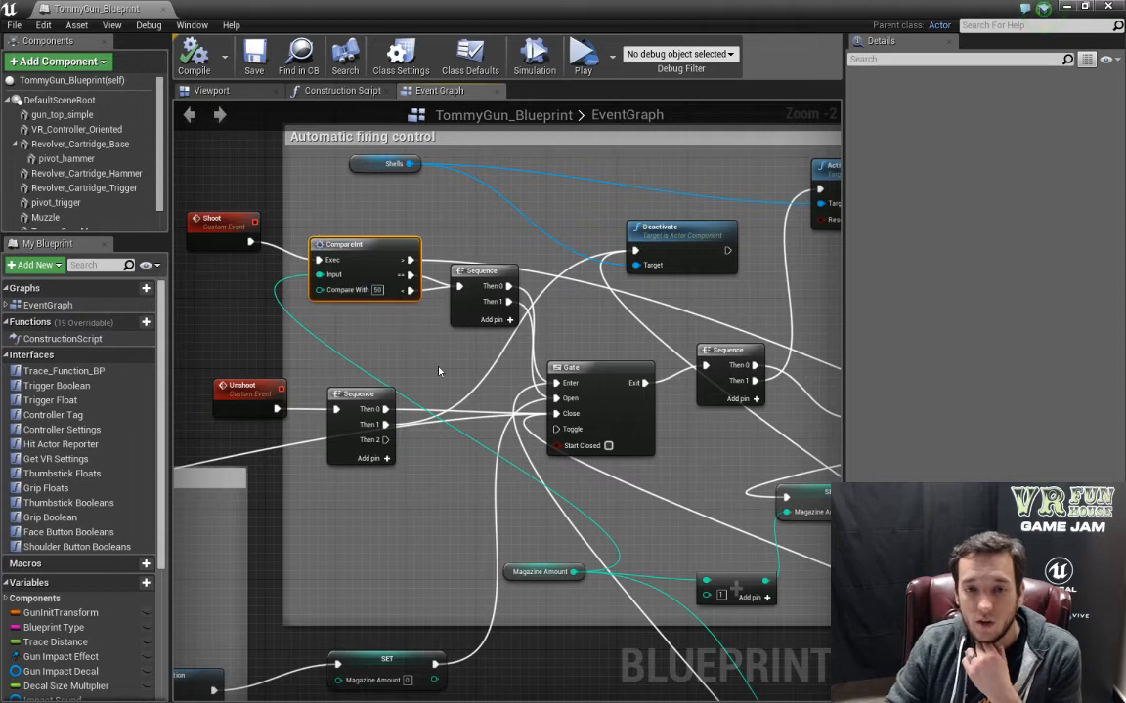
Trace the firing logic from the Gate through the Delay and Magazine Amount nodes to the dry-fire Play Sound at Location node.
{"action": "right_click_drag", "start_coordinate": [394, 330], "coordinate": [182, 304]}
{"action": "right_click_drag", "start_coordinate": [226, 340], "coordinate": [310, 316]}
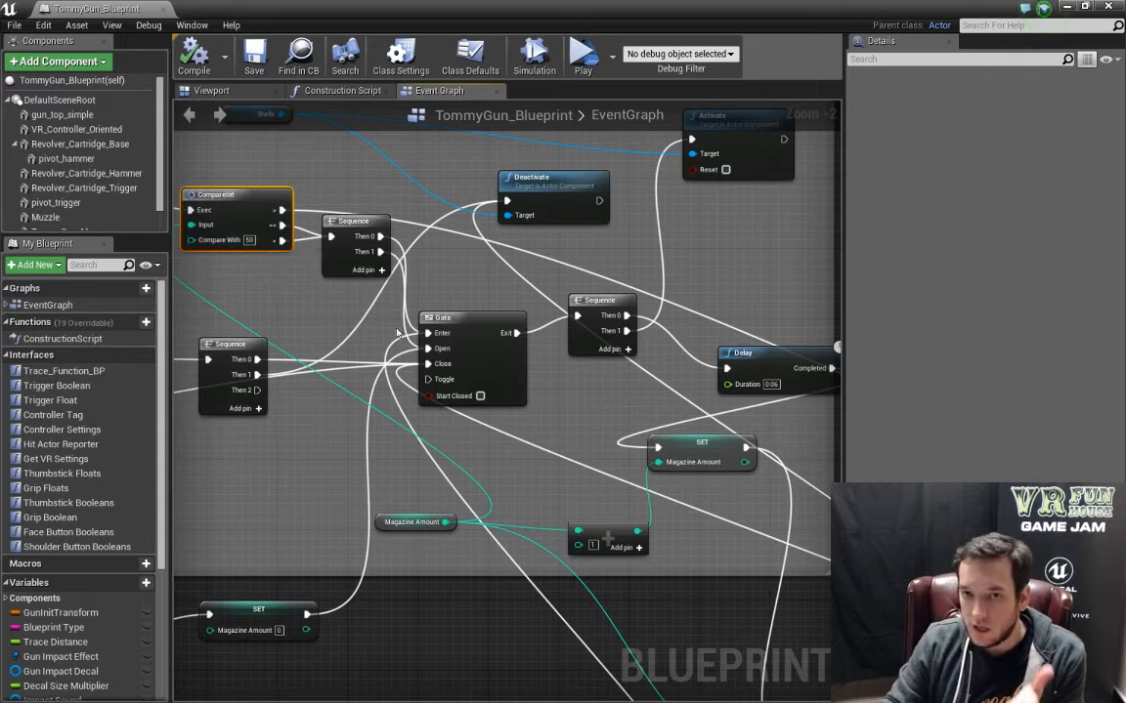
{"action": "scroll", "coordinate": [468, 427], "scroll_direction": "down", "scroll_amount": 1}
{"action": "right_click_drag", "start_coordinate": [513, 418], "coordinate": [388, 316]}
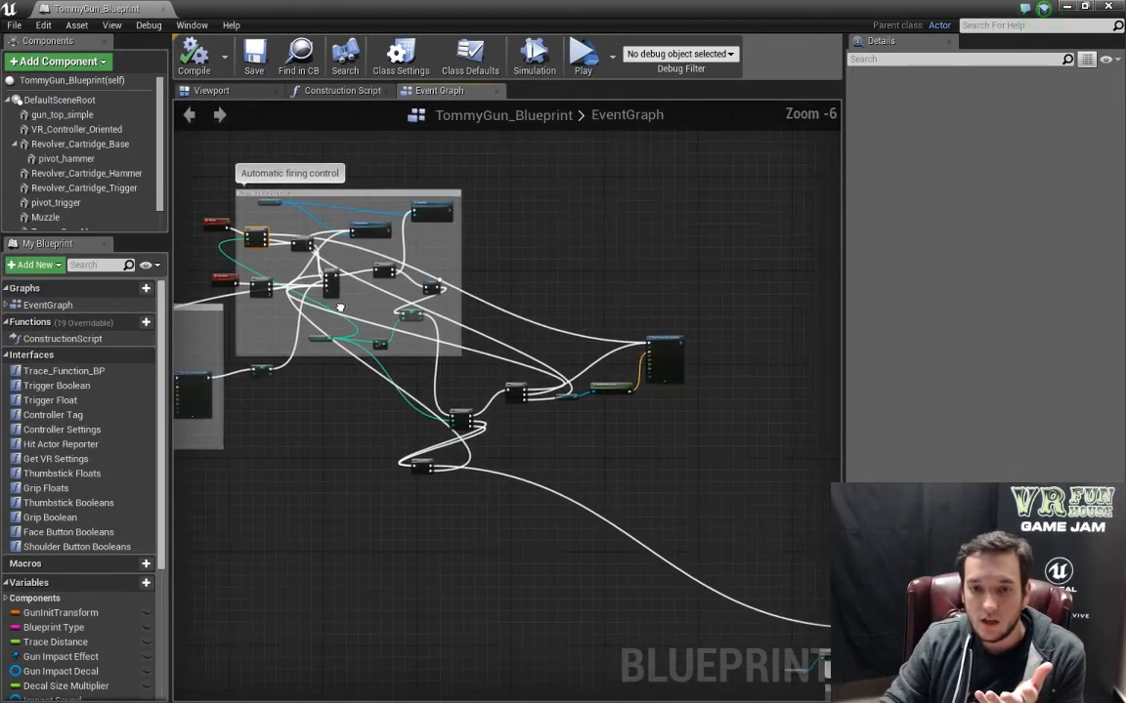
{"action": "scroll", "coordinate": [406, 318], "scroll_direction": "up", "scroll_amount": 2}
{"action": "right_click_drag", "start_coordinate": [772, 430], "coordinate": [476, 369]}
{"action": "right_click_drag", "start_coordinate": [759, 485], "coordinate": [623, 582]}
{"action": "scroll", "coordinate": [623, 582], "scroll_direction": "up", "scroll_amount": 3}
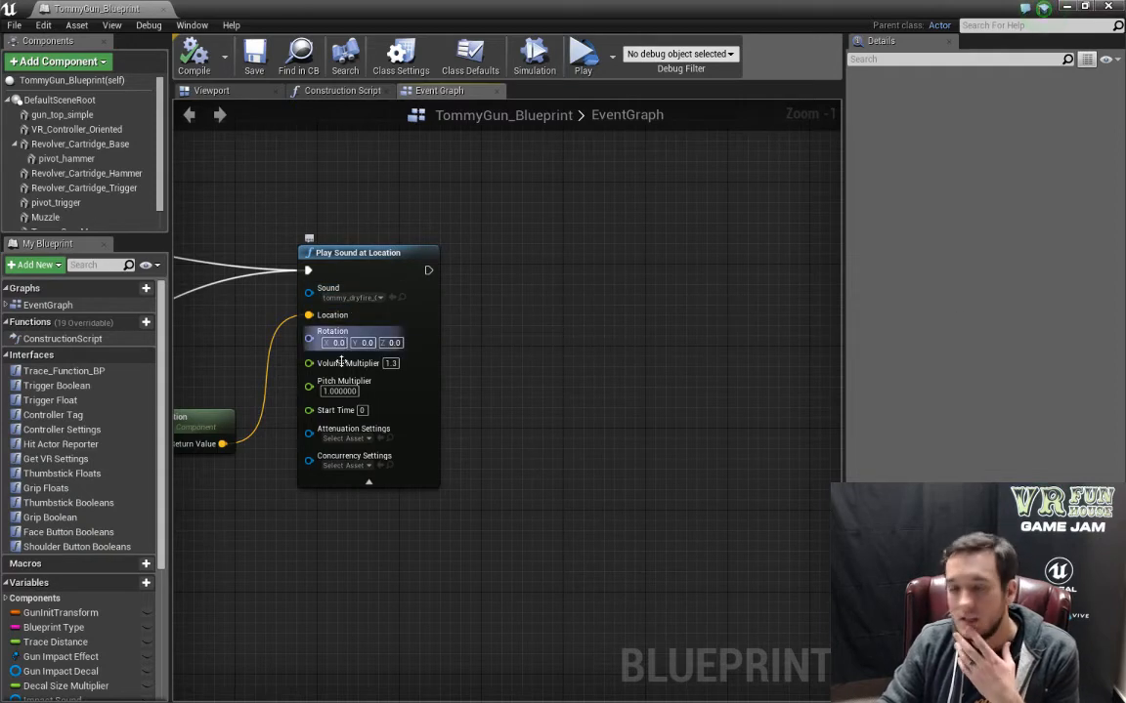
Examine the Reset magazine section and select its Reload custom event.
{"action": "right_click_drag", "start_coordinate": [255, 537], "coordinate": [801, 518]}
{"action": "scroll", "coordinate": [369, 527], "scroll_direction": "down", "scroll_amount": 3}
{"action": "right_click_drag", "start_coordinate": [204, 436], "coordinate": [726, 467]}
{"action": "right_click_drag", "start_coordinate": [354, 391], "coordinate": [735, 339]}
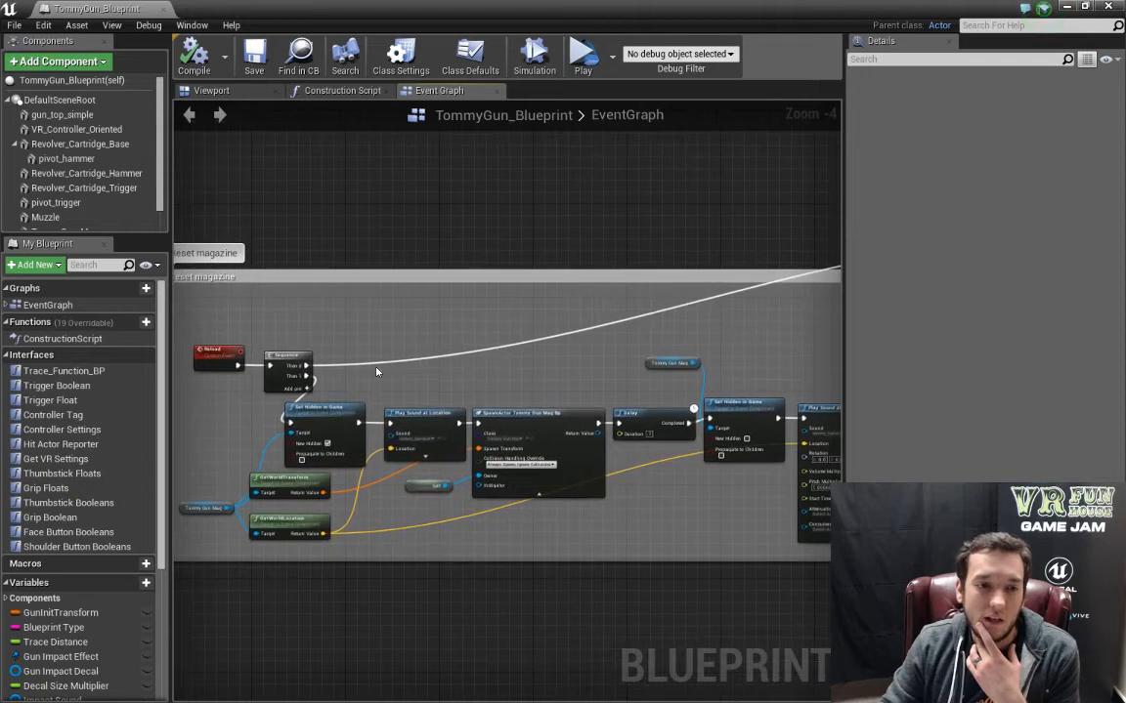
{"action": "right_click_drag", "start_coordinate": [377, 371], "coordinate": [663, 384]}
{"action": "scroll", "coordinate": [661, 389], "scroll_direction": "up", "scroll_amount": 2}
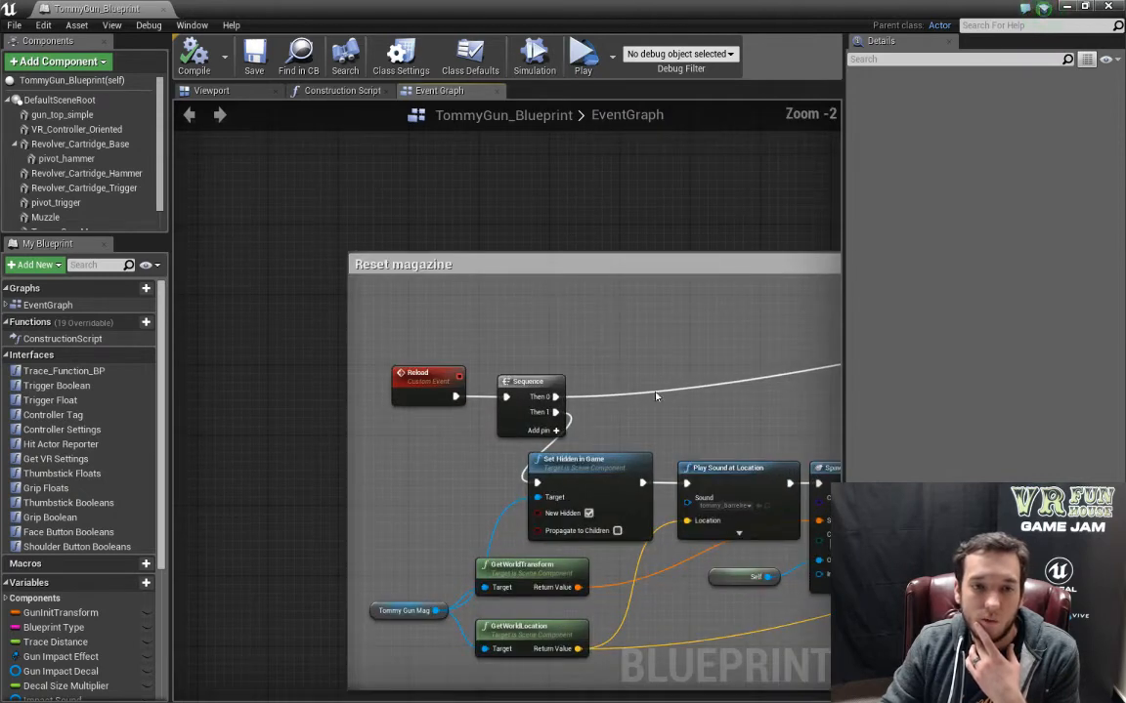
{"action": "left_click", "coordinate": [411, 372]}
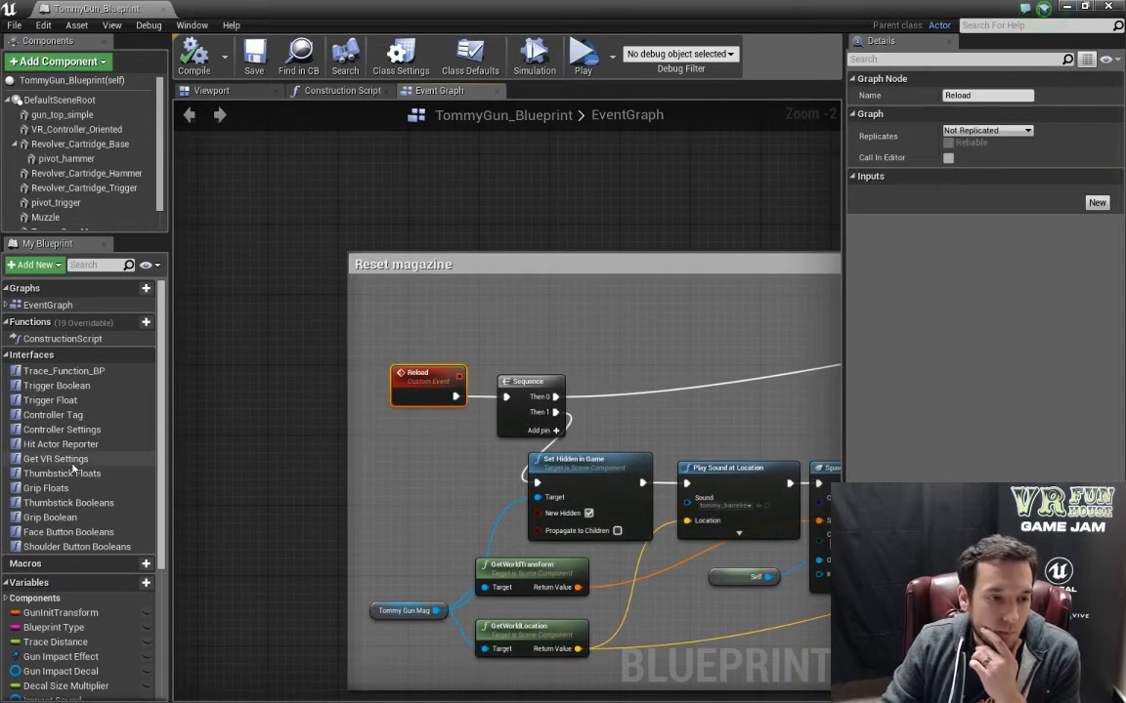
Open the Grip Boolean interface function and inspect how its Branch calls Reload.
{"action": "double_click", "coordinate": [51, 518]}
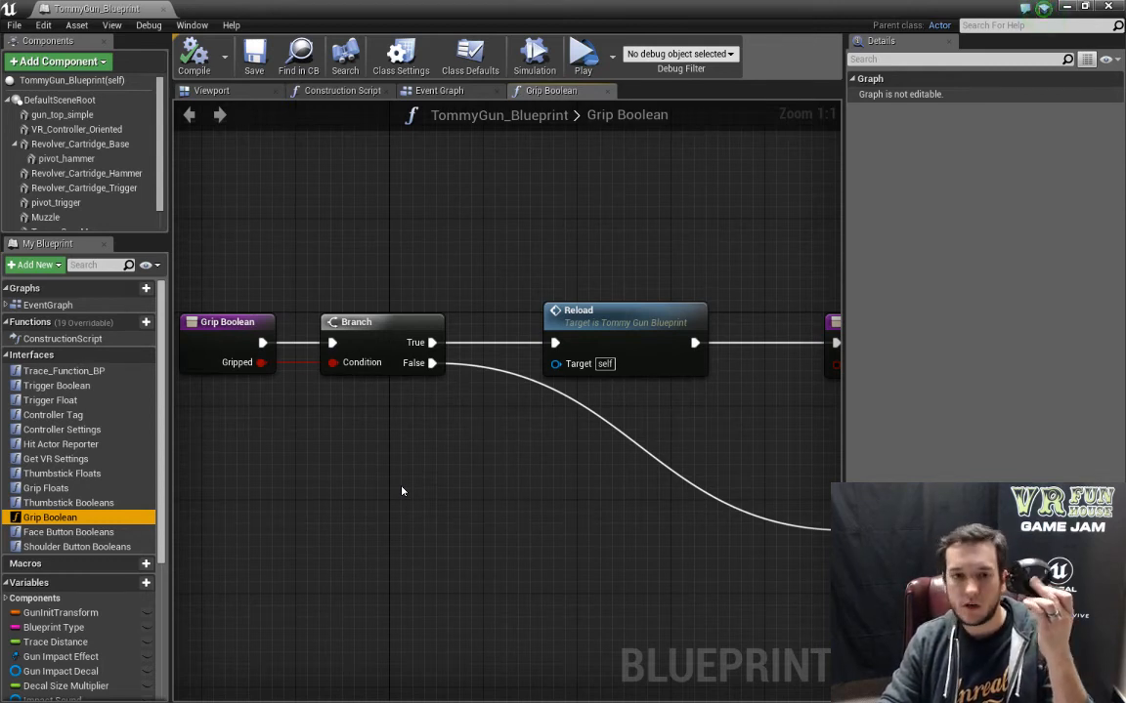
{"action": "left_click", "coordinate": [635, 322]}
{"action": "right_click_drag", "start_coordinate": [750, 456], "coordinate": [781, 428]}
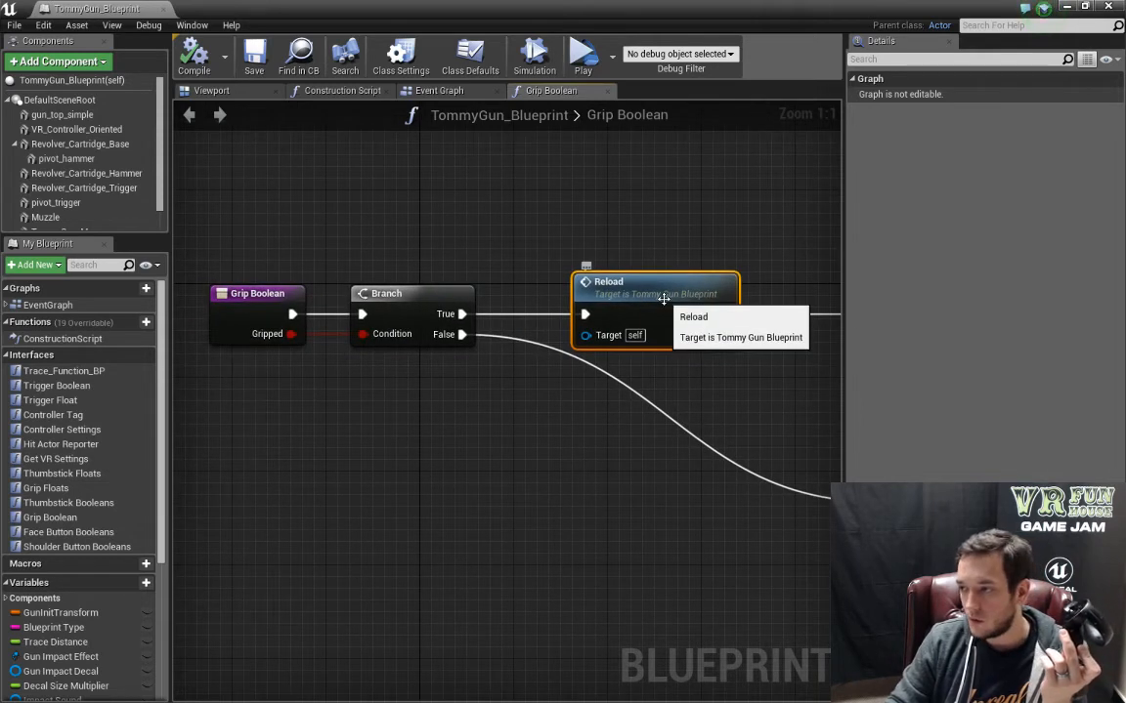
Look at the gun model again, and review the Shoot event's CompareInt node in the Event Graph.
{"action": "left_click", "coordinate": [220, 92]}
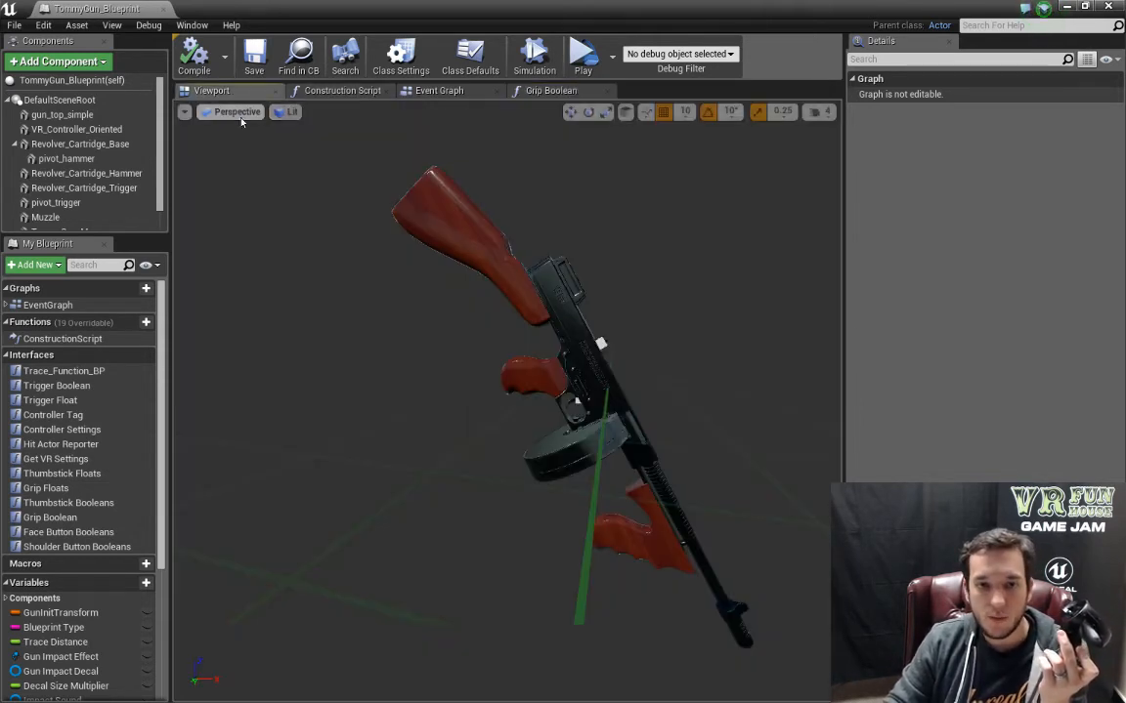
{"action": "left_click", "coordinate": [445, 92]}
{"action": "scroll", "coordinate": [680, 376], "scroll_direction": "down", "scroll_amount": 2}
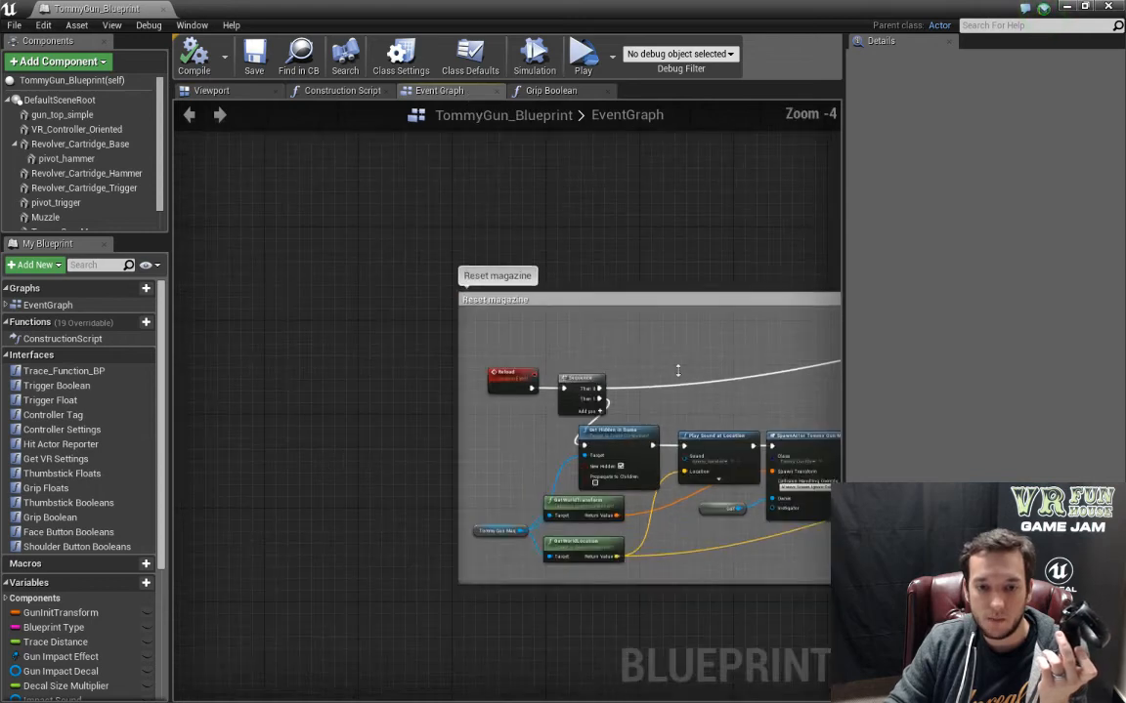
{"action": "right_click_drag", "start_coordinate": [680, 376], "coordinate": [512, 334]}
{"action": "right_click_drag", "start_coordinate": [620, 349], "coordinate": [399, 402]}
{"action": "scroll", "coordinate": [400, 403], "scroll_direction": "up", "scroll_amount": 4}
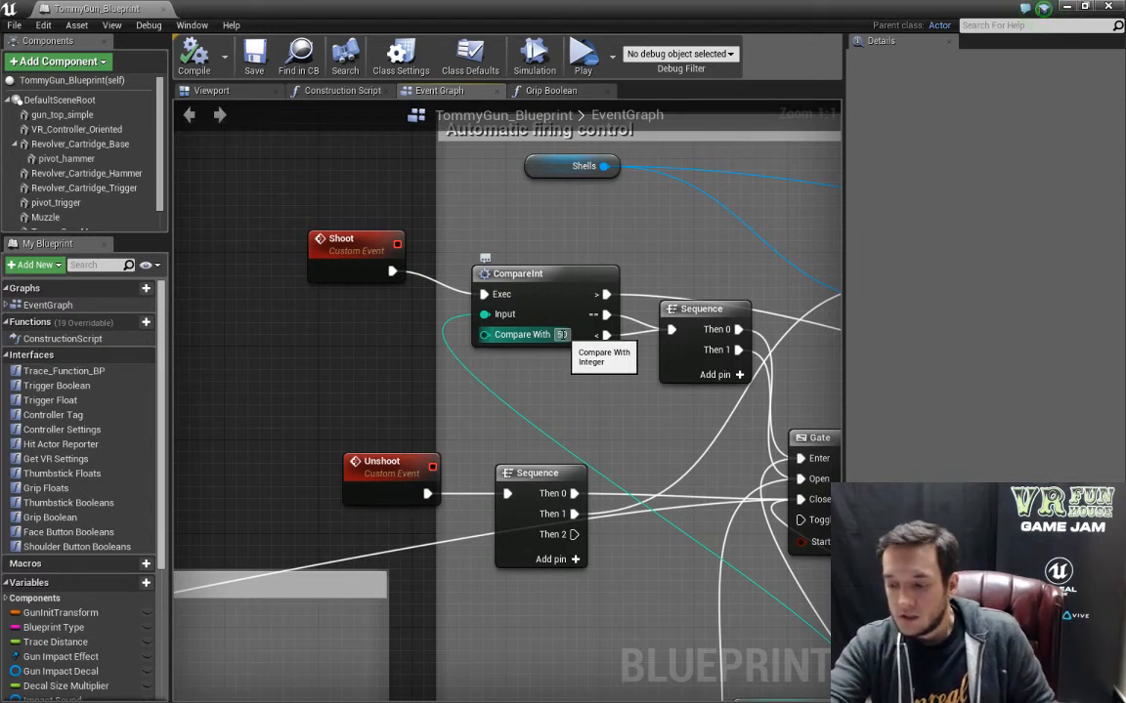
Close TommyGun_Blueprint, enlarge the level viewport above the Content Browser, and move the view closer to the shooting gallery.
{"action": "left_click", "coordinate": [164, 8]}
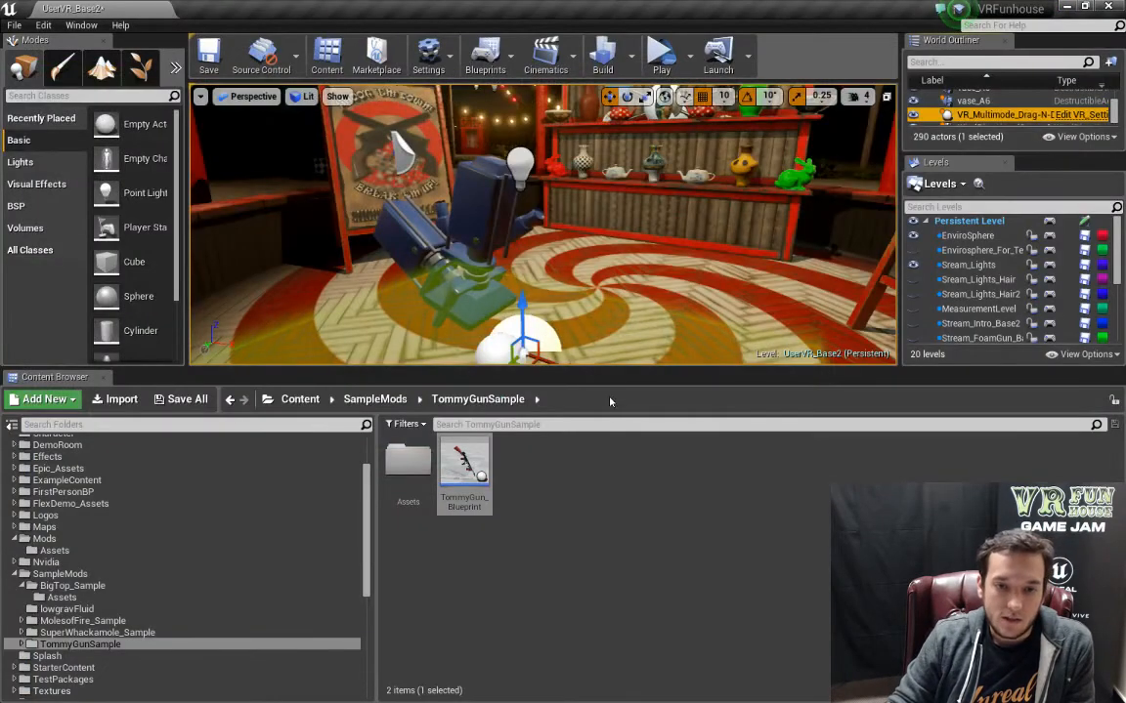
{"action": "left_click_drag", "start_coordinate": [606, 368], "coordinate": [606, 599]}
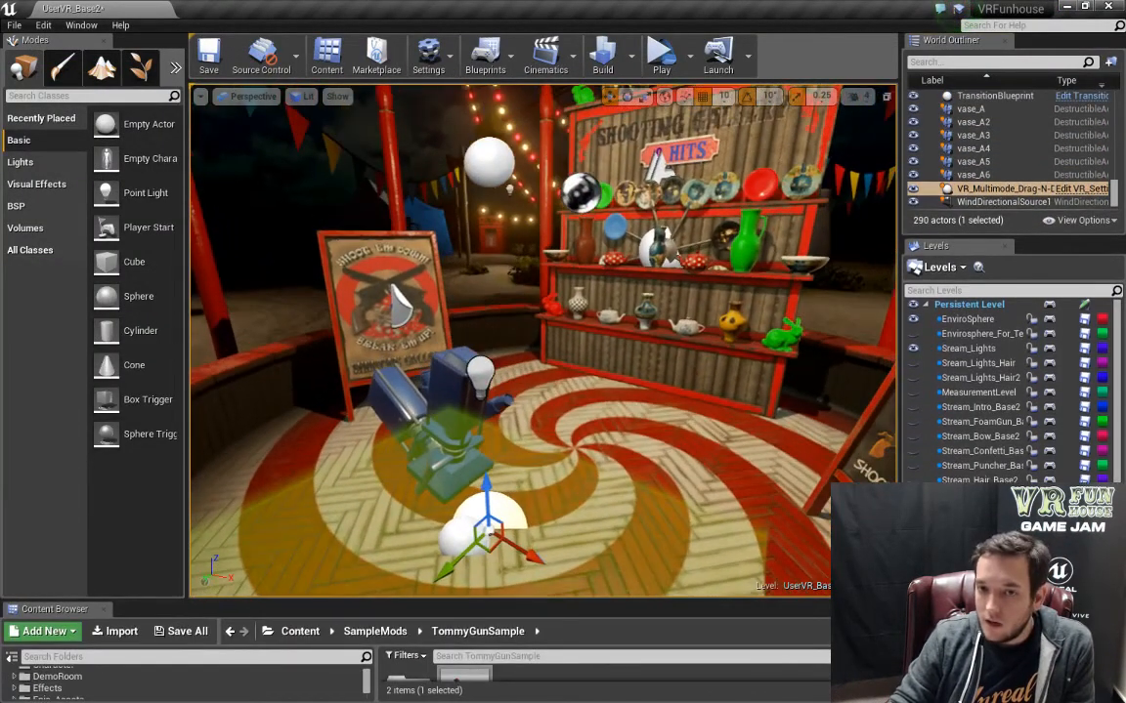
{"action": "left_click_drag", "start_coordinate": [641, 482], "coordinate": [659, 448]}
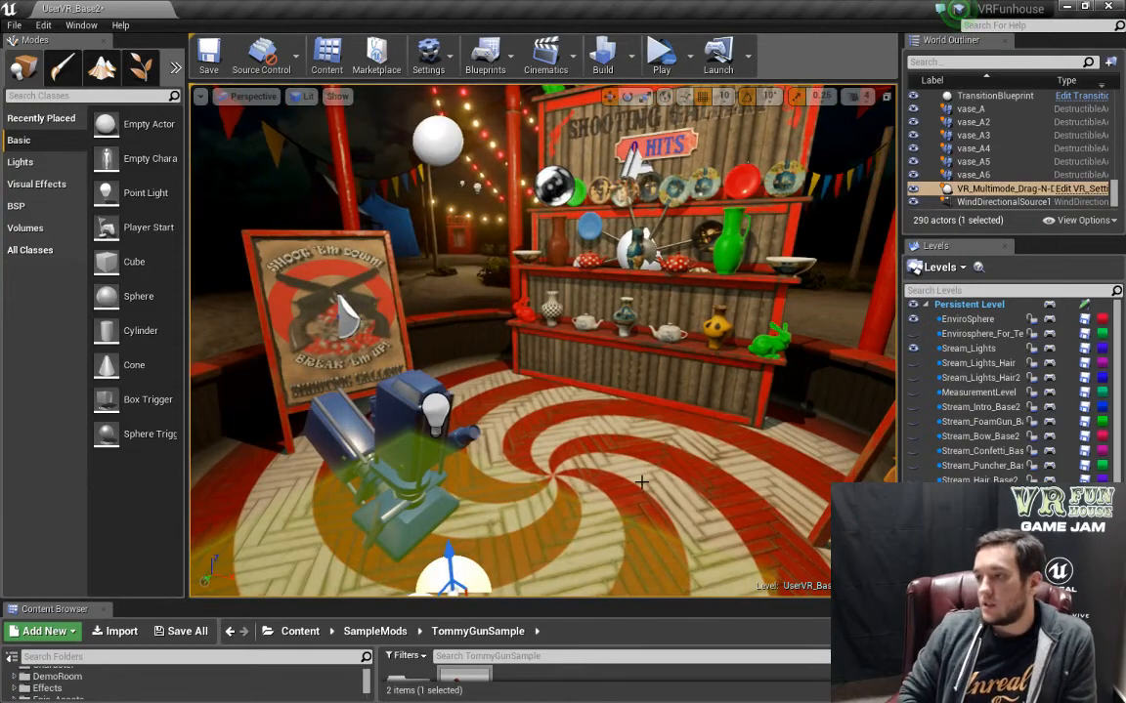